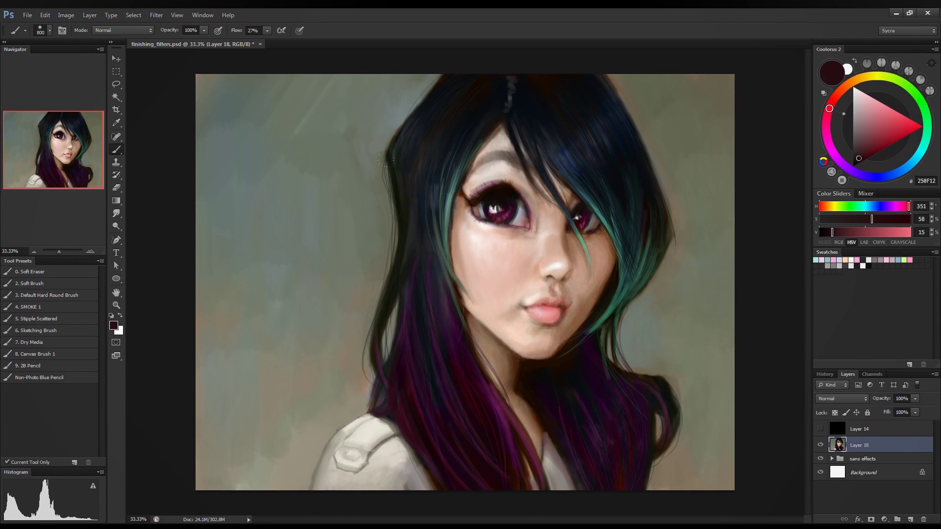
# - Select the 150 px broken-texture brush tip and enlarge it to 1100 px
pyautogui.rightClick(325, 171)
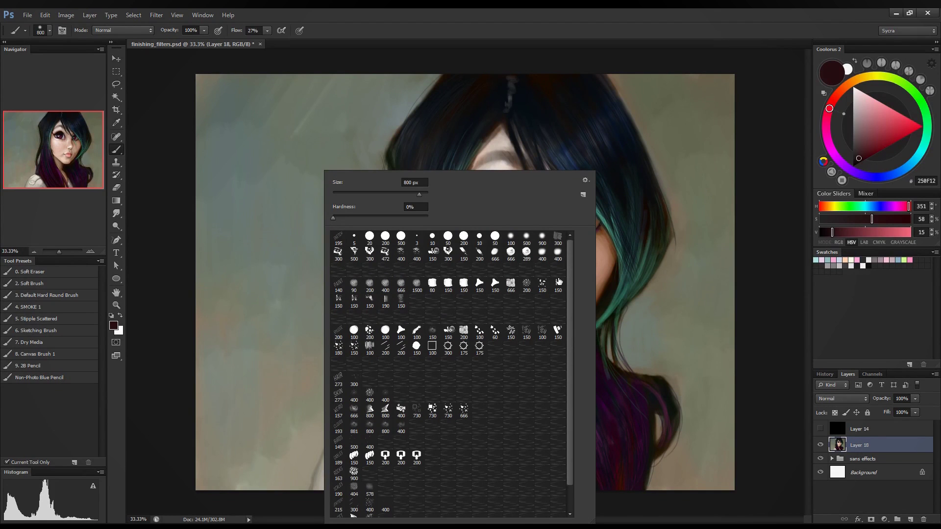
pyautogui.click(558, 284)
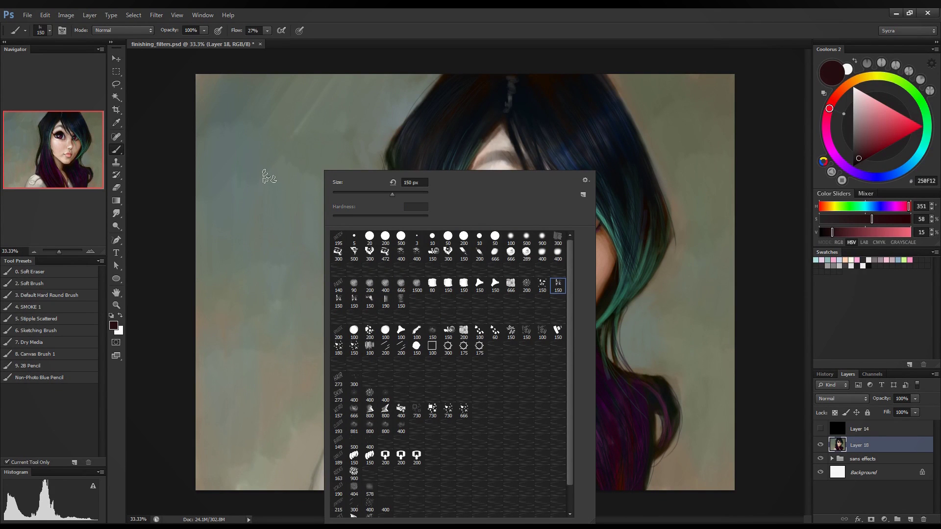
pyautogui.click(265, 139)
pyautogui.press(']')
pyautogui.press(']')
pyautogui.press(']')
pyautogui.press(']')
pyautogui.press(']')
pyautogui.press(']')
pyautogui.press(']')
pyautogui.press(']')
pyautogui.press(']')
pyautogui.press(']')
pyautogui.press(']')
pyautogui.press(']')
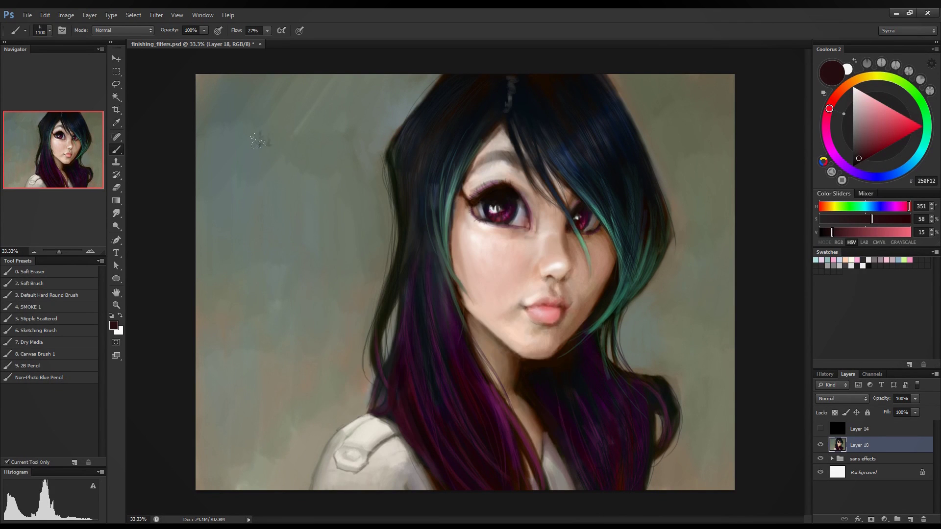
# - Stamp the dark textured brush repeatedly on the empty background beside the woman's hair
pyautogui.click(305, 200)
pyautogui.click(304, 199)
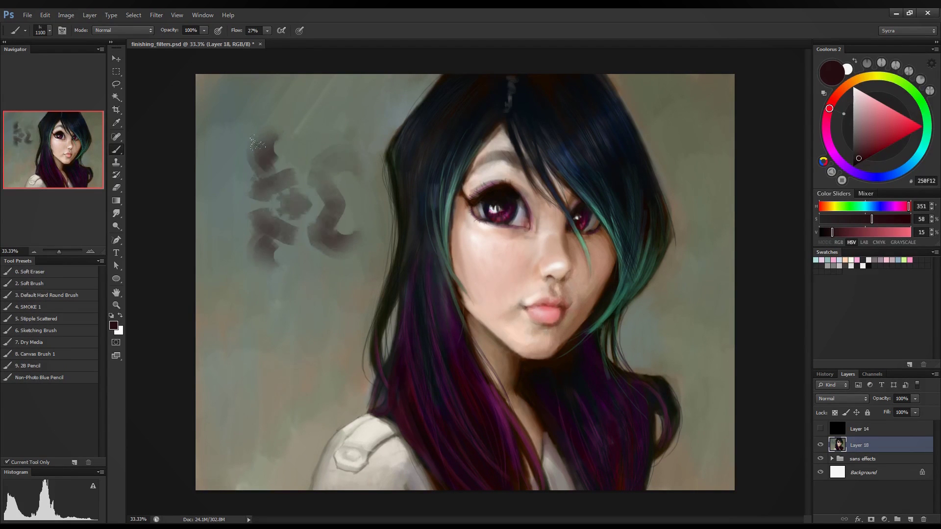
pyautogui.click(305, 199)
pyautogui.click(305, 200)
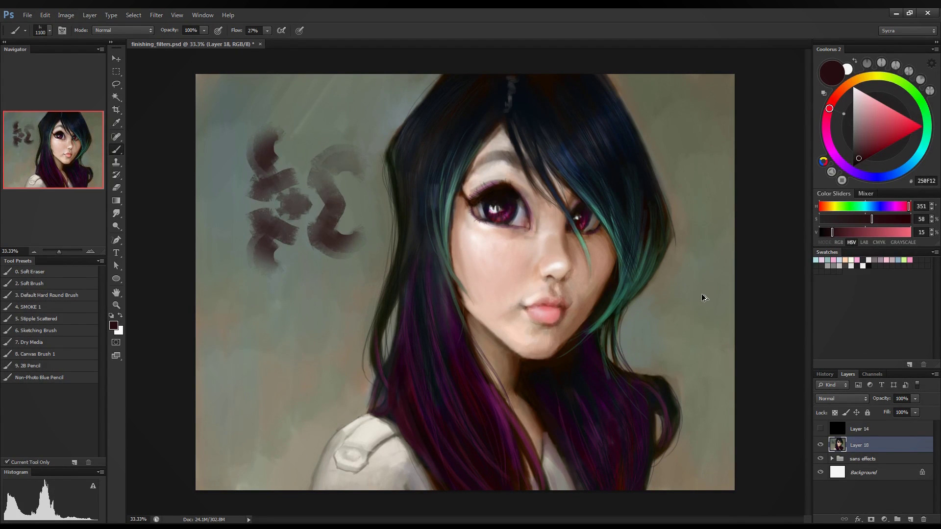
# - Undo all the brush stamps made on the background
pyautogui.hotkey('ctrl', 'alt', 'z')
pyautogui.hotkey('ctrl', 'alt', 'z')
pyautogui.hotkey('ctrl', 'alt', 'z')
pyautogui.hotkey('ctrl', 'alt', 'z')
pyautogui.hotkey('ctrl', 'alt', 'z')
pyautogui.hotkey('ctrl', 'alt', 'z')
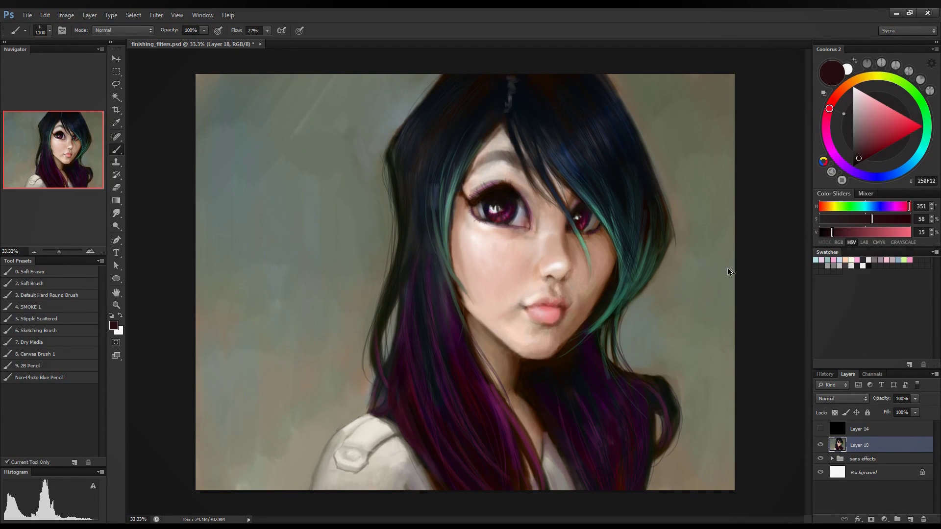
# - Load the Soft Brush preset and enlarge the brush to 1300 px
pyautogui.click(48, 287)
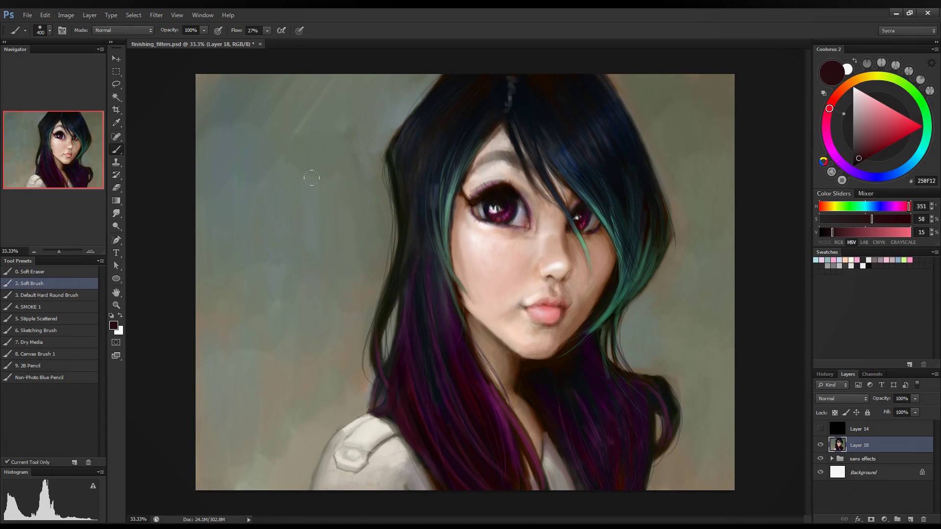
pyautogui.press(']')
pyautogui.press(']')
pyautogui.press(']')
pyautogui.press(']')
pyautogui.press(']')
pyautogui.press(']')
pyautogui.press(']')
pyautogui.press(']')
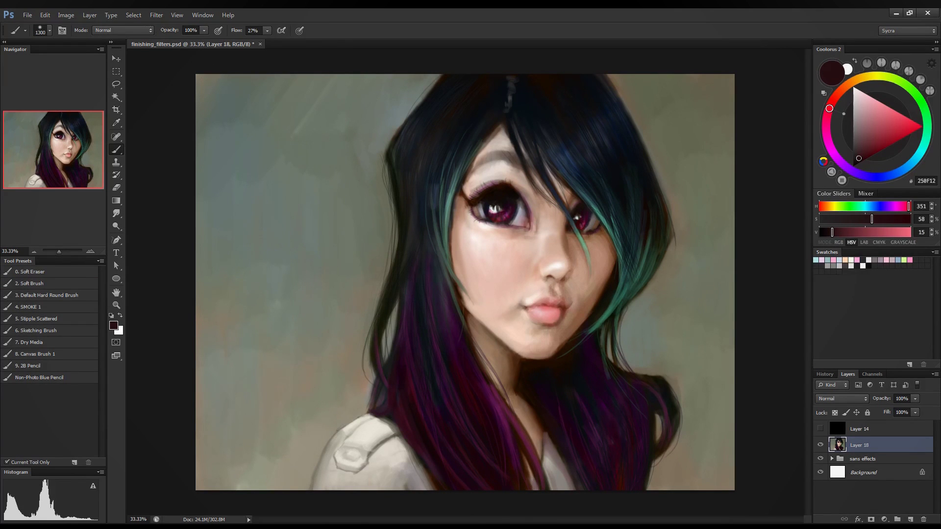
# - Check the document's pixel dimensions and resolution in Image Size, leaving the values as they are
pyautogui.rightClick(167, 45)
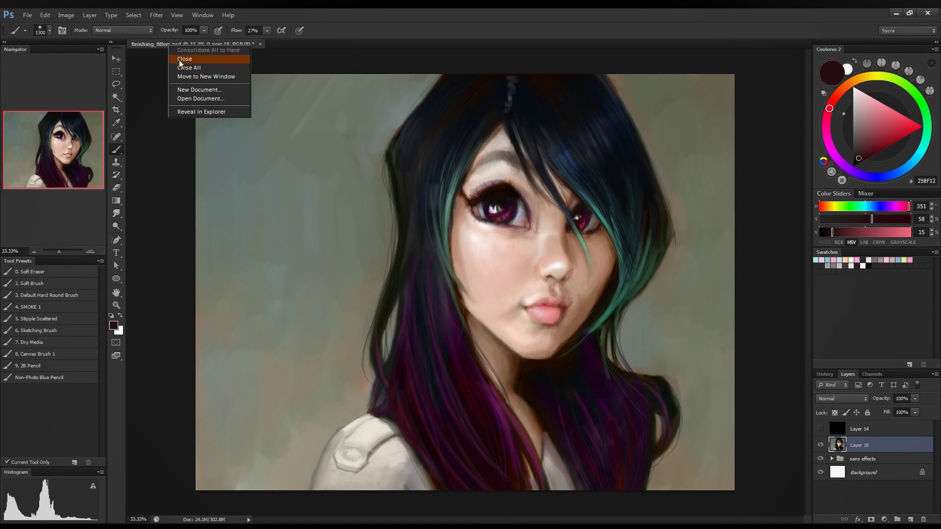
pyautogui.rightClick(151, 42)
pyautogui.click(66, 15)
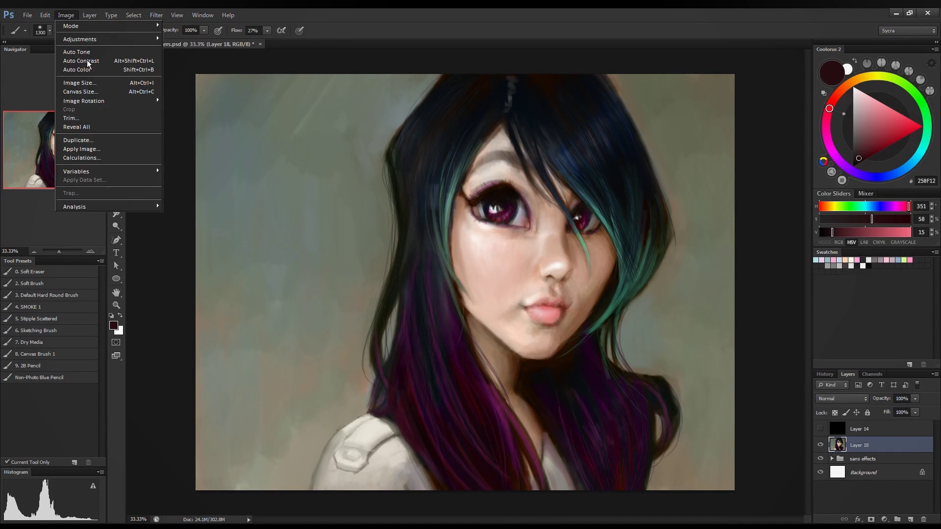
pyautogui.click(93, 85)
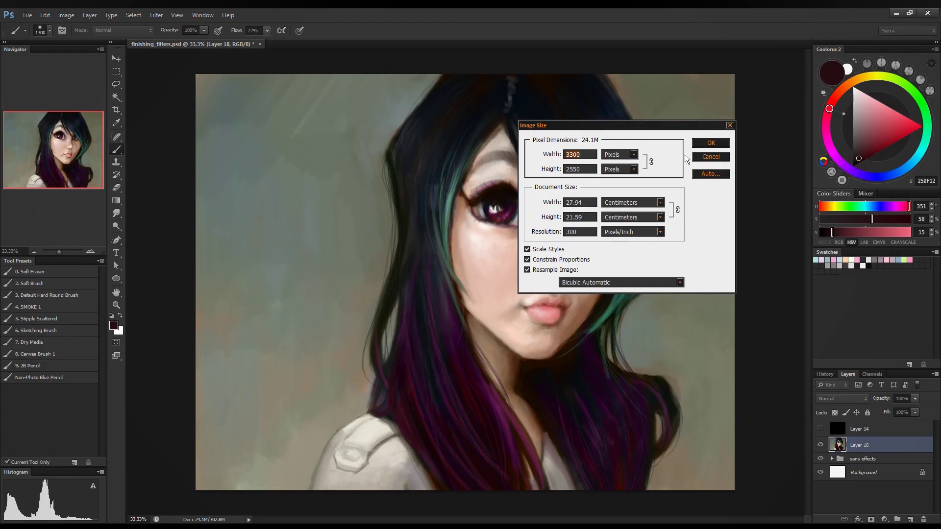
pyautogui.click(710, 155)
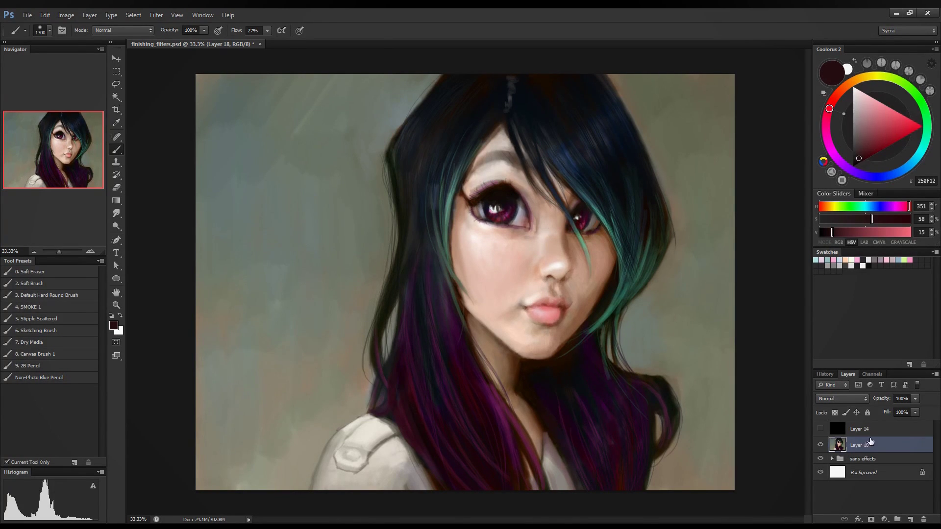
# - Add a new layer above Layer 18 and set its blend mode to Overlay
pyautogui.click(910, 519)
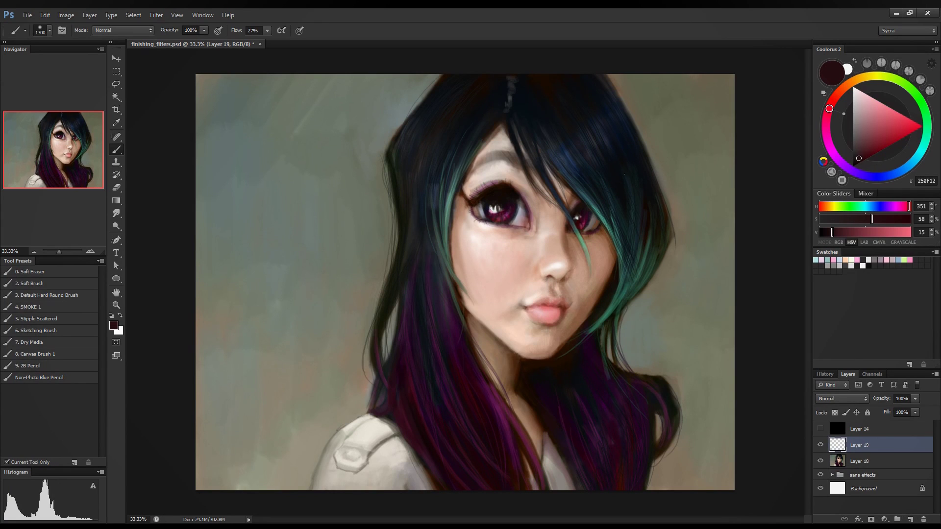
pyautogui.click(843, 399)
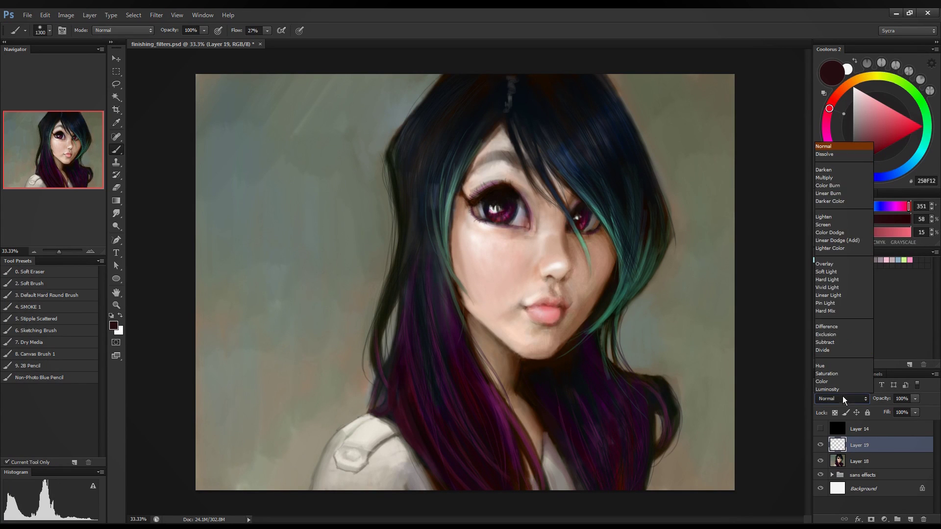
pyautogui.click(842, 263)
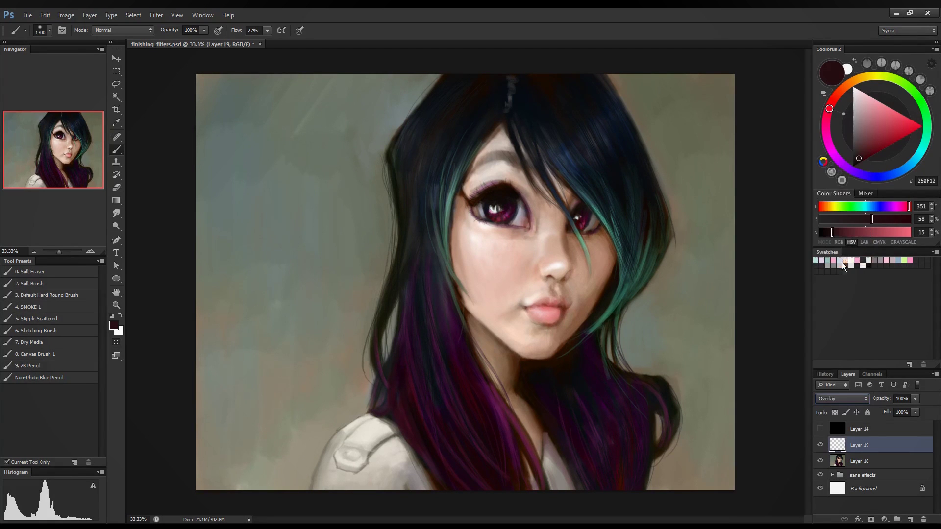
# - Paint light orange (FFBB64) across the top of the portrait and muted tan (CA987D) across the eye level
pyautogui.click(857, 81)
pyautogui.click(896, 111)
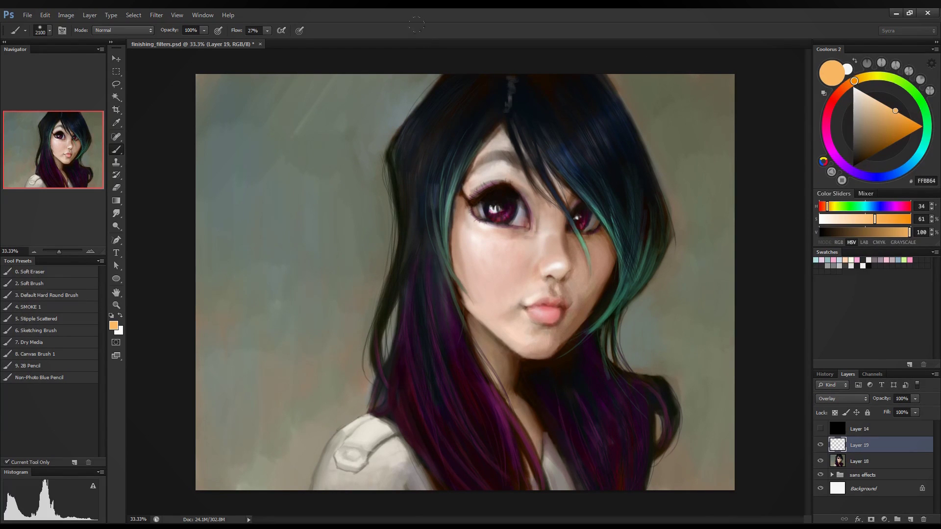
pyautogui.moveTo(480, 88)
pyautogui.mouseDown()
pyautogui.moveTo(583, 83)
pyautogui.moveTo(392, 89)
pyautogui.moveTo(632, 88)
pyautogui.moveTo(662, 98)
pyautogui.moveTo(274, 93)
pyautogui.moveTo(294, 113)
pyautogui.mouseUp()
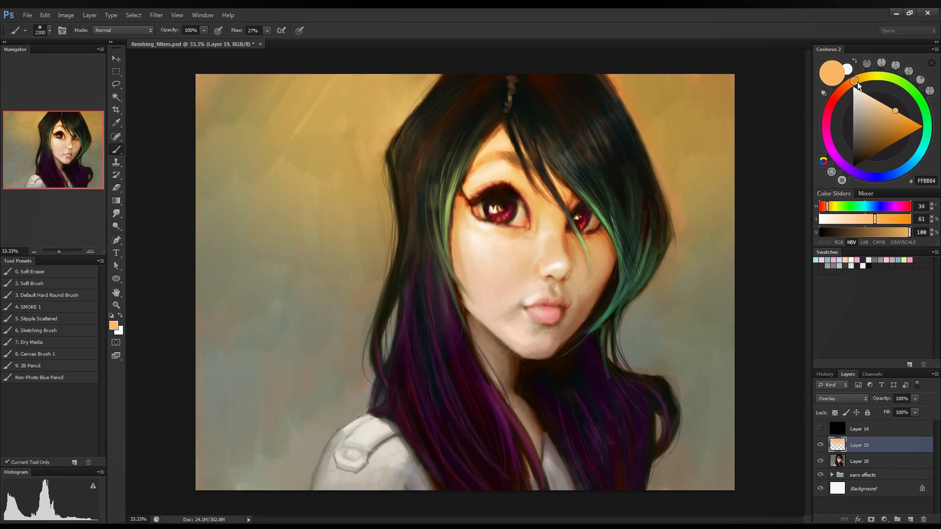
pyautogui.moveTo(857, 82)
pyautogui.mouseDown()
pyautogui.moveTo(846, 88)
pyautogui.moveTo(873, 115)
pyautogui.mouseUp()
pyautogui.click(876, 115)
pyautogui.moveTo(304, 196); pyautogui.dragTo(493, 196)
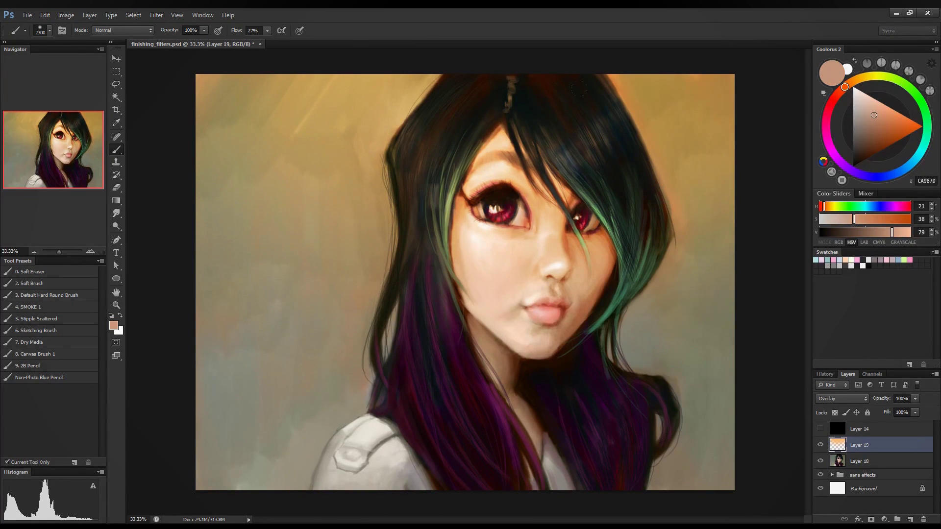
# - Paint a muted red (8C4A52) band across the middle of the portrait and a dull purple (65395A) band below it
pyautogui.click(829, 107)
pyautogui.click(873, 133)
pyautogui.moveTo(874, 133); pyautogui.dragTo(872, 132)
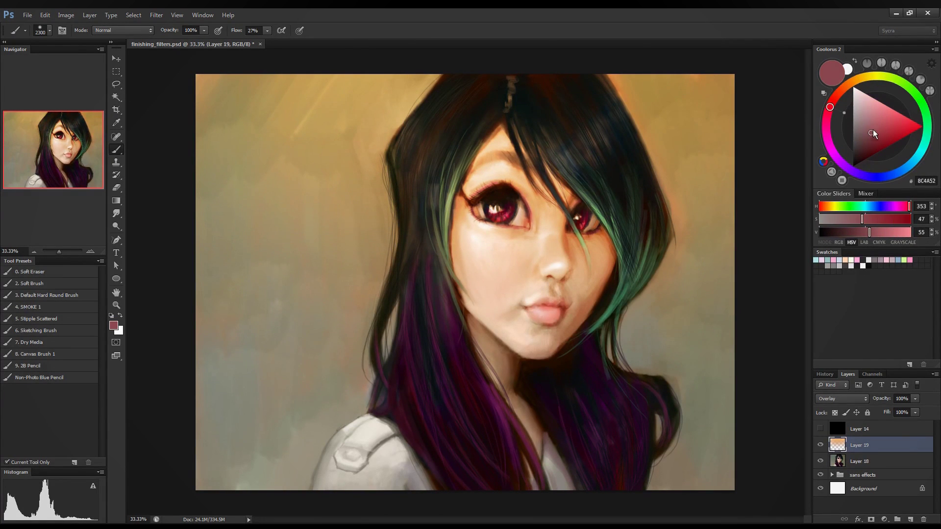
pyautogui.moveTo(221, 275); pyautogui.dragTo(706, 274)
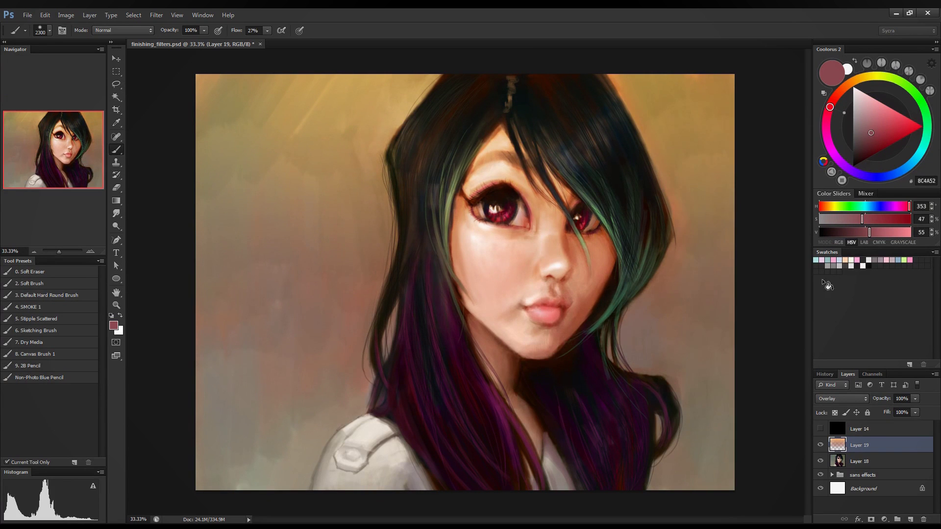
pyautogui.click(827, 136)
pyautogui.click(871, 136)
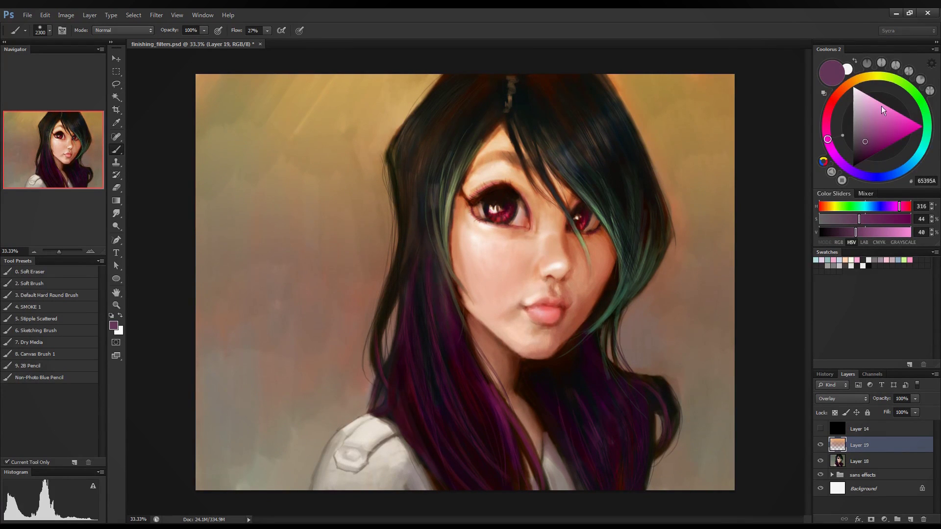
pyautogui.moveTo(211, 363)
pyautogui.mouseDown()
pyautogui.moveTo(402, 387)
pyautogui.moveTo(706, 372)
pyautogui.mouseUp()
# - Paint dark violet and near-black blue (0B0921) across the bottom of the portrait to finish the color gradient
pyautogui.moveTo(826, 139); pyautogui.dragTo(845, 164)
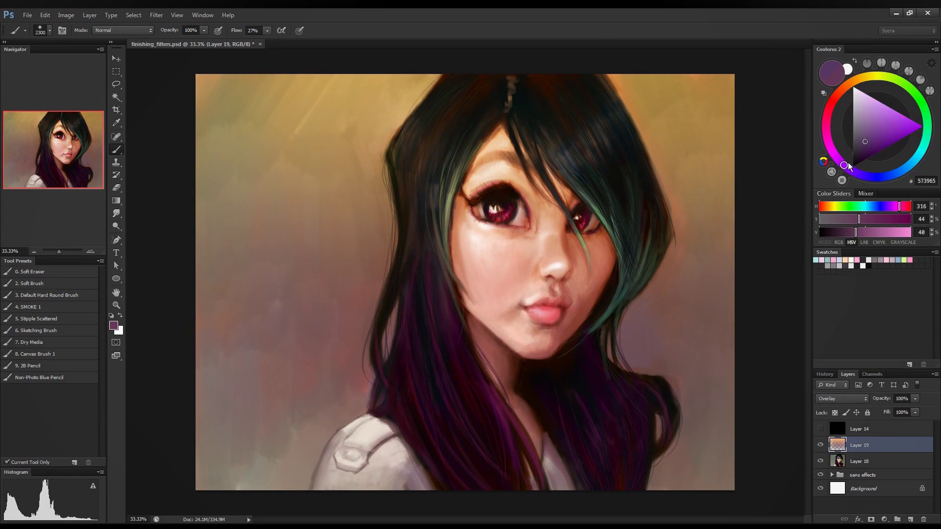
pyautogui.click(858, 147)
pyautogui.moveTo(206, 471); pyautogui.dragTo(710, 461)
pyautogui.click(875, 165)
pyautogui.moveTo(875, 163); pyautogui.dragTo(860, 160)
pyautogui.moveTo(210, 480); pyautogui.dragTo(725, 465)
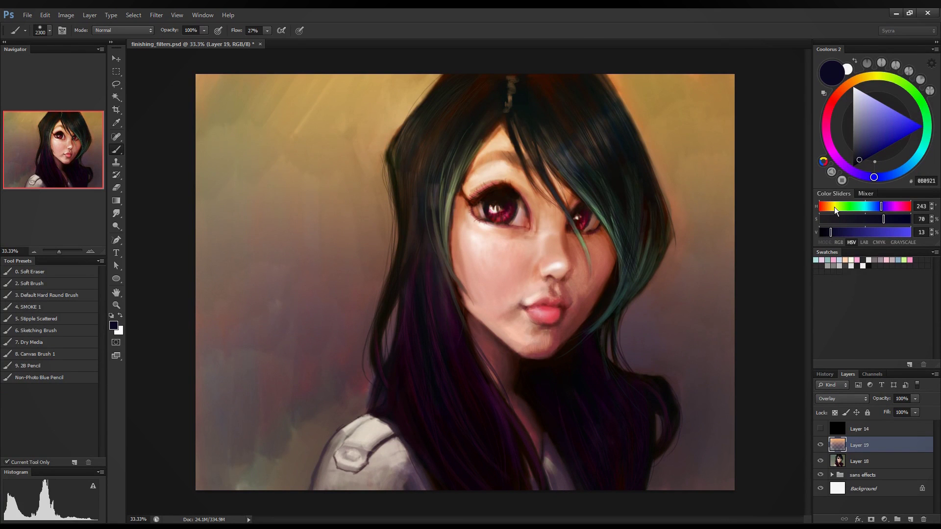
# - Set the opacity of the Overlay gradient layer to 43%
pyautogui.click(915, 398)
pyautogui.moveTo(857, 426); pyautogui.dragTo(937, 438)
pyautogui.moveTo(885, 422); pyautogui.dragTo(874, 420)
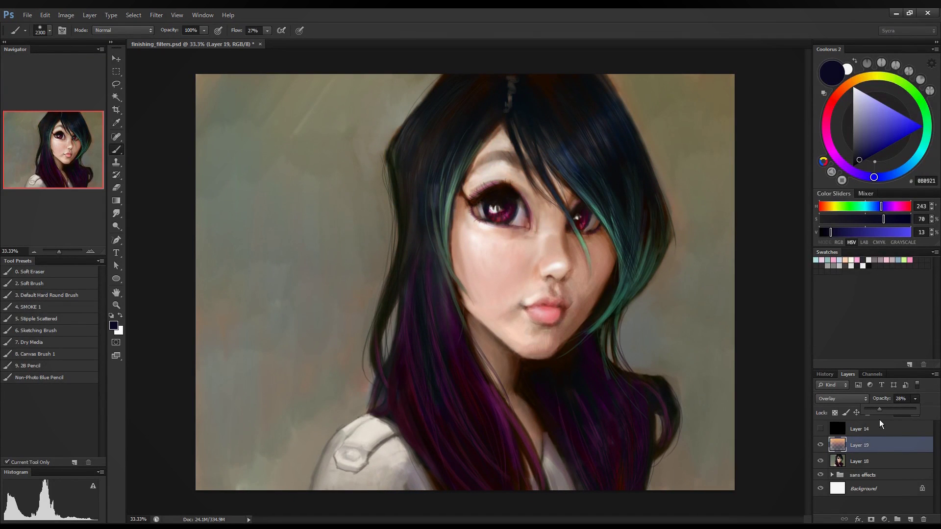
pyautogui.moveTo(882, 425); pyautogui.dragTo(886, 426)
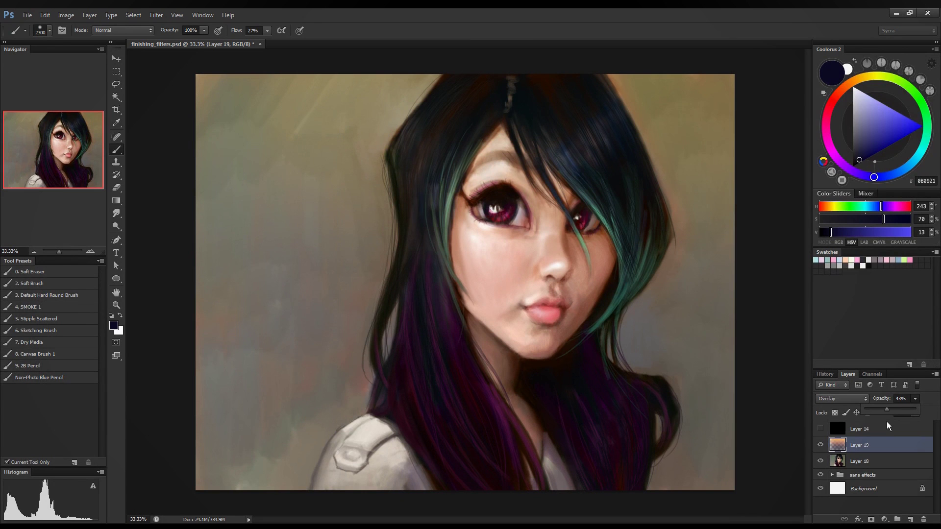
pyautogui.click(887, 421)
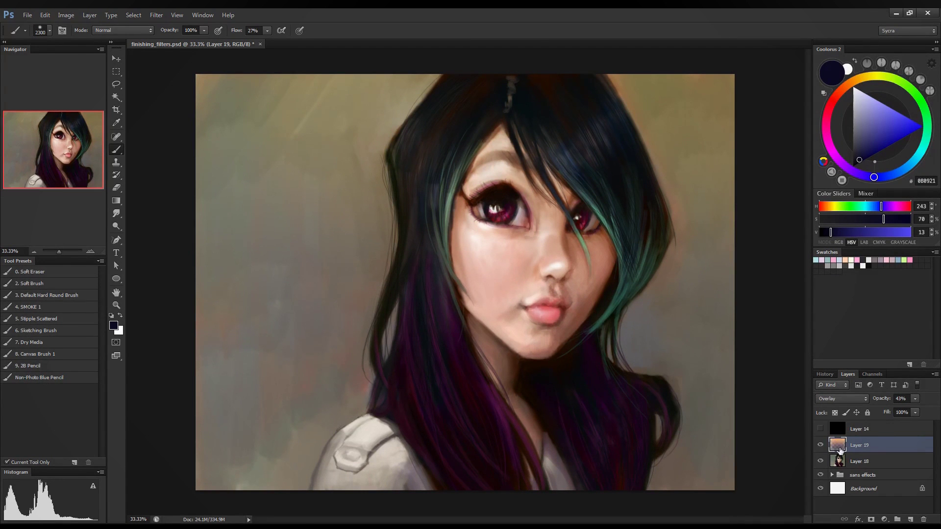
# - Toggle the gradient layer's visibility repeatedly to compare the portrait with and without the Overlay colors
pyautogui.click(821, 445)
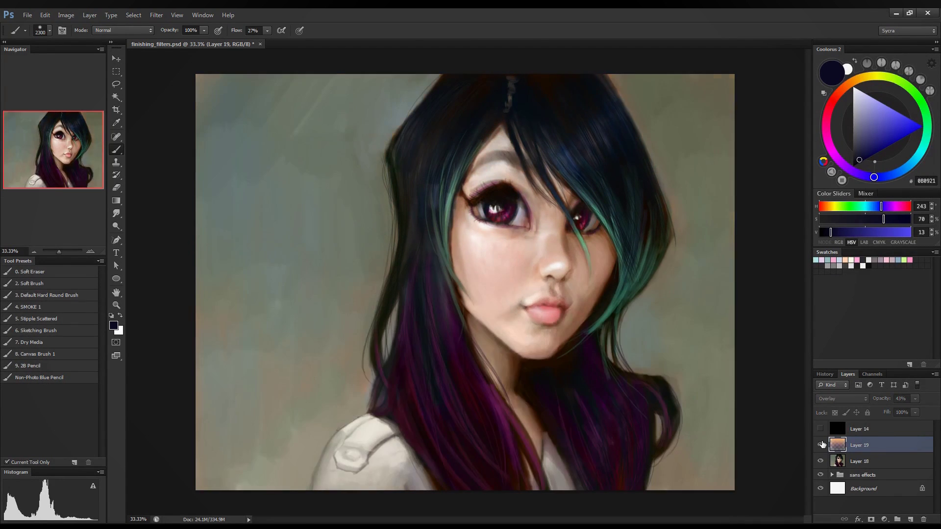
pyautogui.click(821, 445)
pyautogui.click(821, 444)
pyautogui.click(822, 445)
pyautogui.click(821, 445)
pyautogui.click(821, 445)
pyautogui.click(822, 444)
pyautogui.click(821, 444)
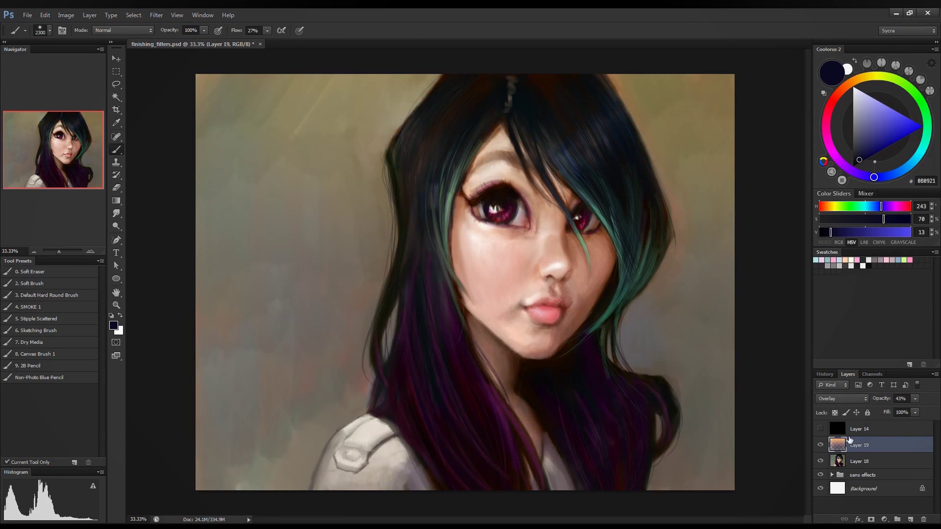
# - Try the gradient layer at 64% opacity, and delete the layer
pyautogui.moveTo(913, 410); pyautogui.dragTo(851, 404)
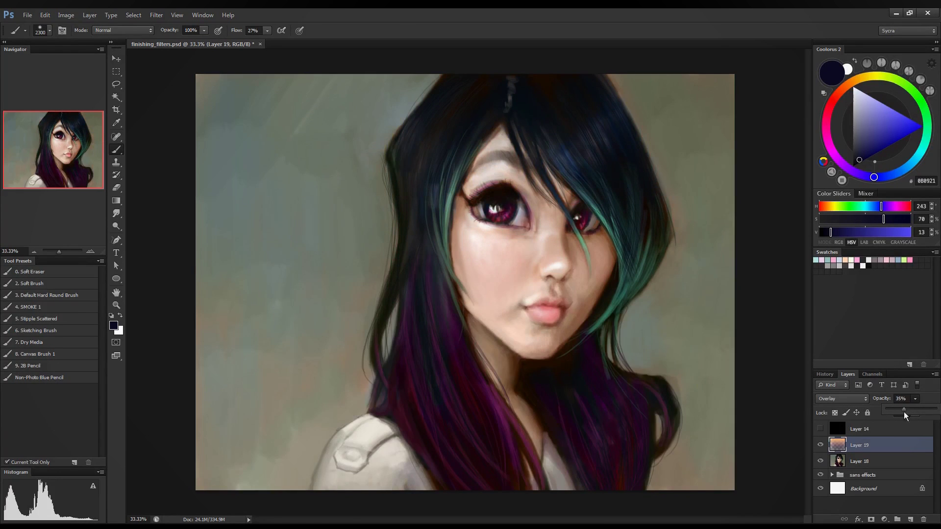
pyautogui.moveTo(905, 414)
pyautogui.mouseDown()
pyautogui.moveTo(938, 414)
pyautogui.moveTo(892, 416)
pyautogui.moveTo(919, 419)
pyautogui.mouseUp()
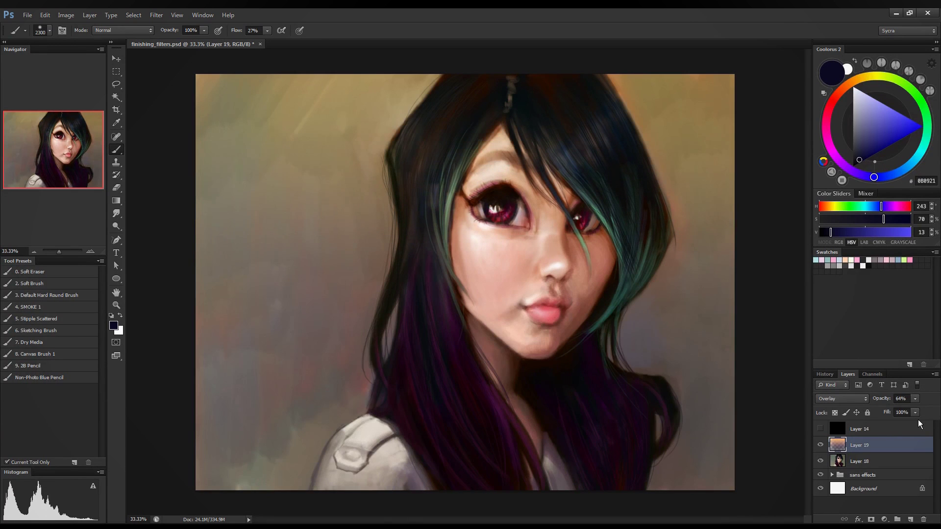
pyautogui.press('Delete')
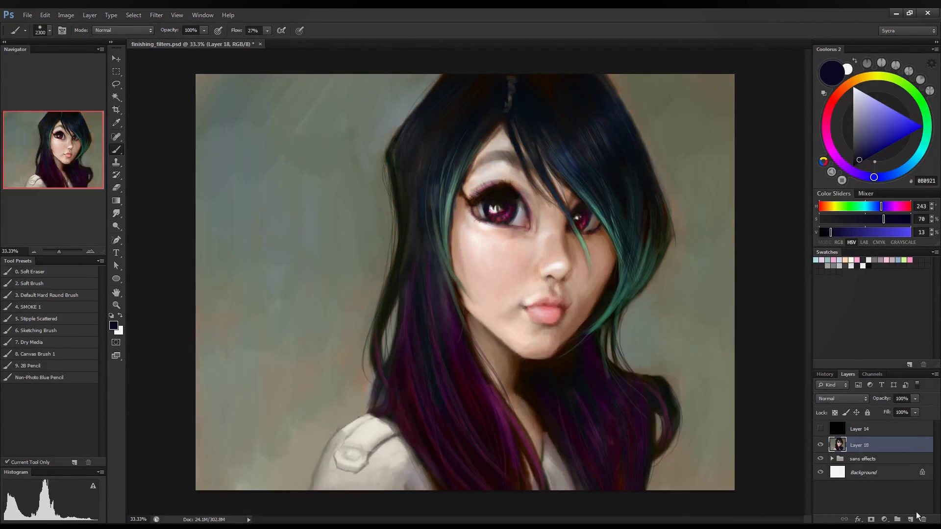
# - Create a fresh layer directly above Layer 18 with the Overlay blend mode
pyautogui.click(910, 519)
pyautogui.click(841, 399)
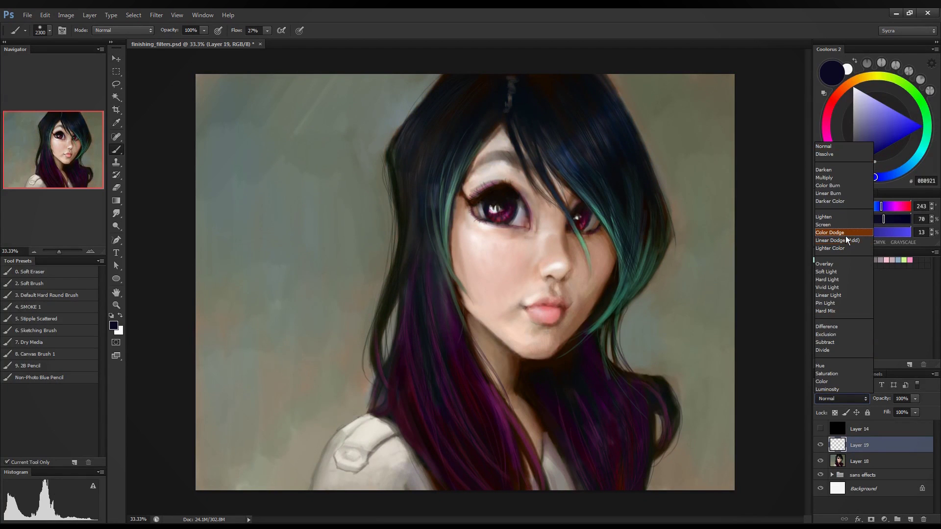
pyautogui.click(834, 264)
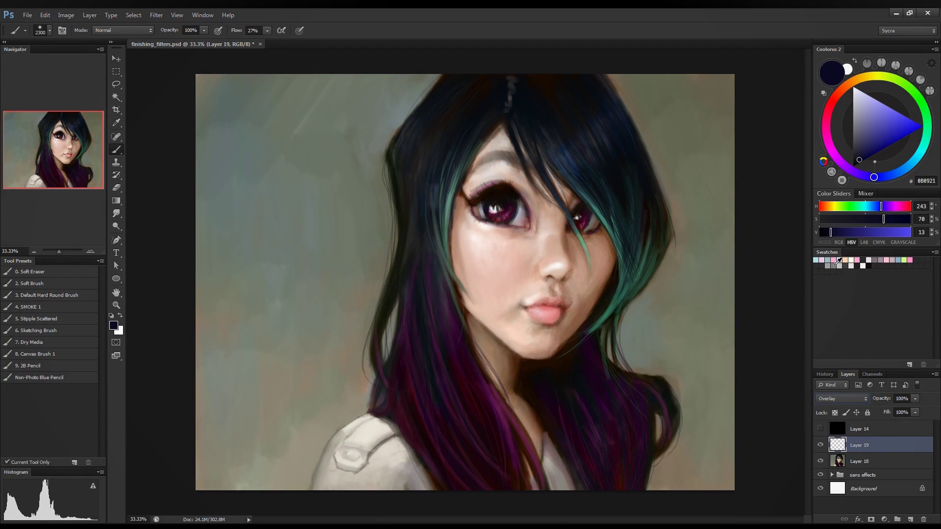
# - Choose a bright red (E94C41) and softly tint the face around the cheeks and nose with a 1300 px brush
pyautogui.click(838, 94)
pyautogui.click(900, 120)
pyautogui.moveTo(836, 97); pyautogui.dragTo(835, 98)
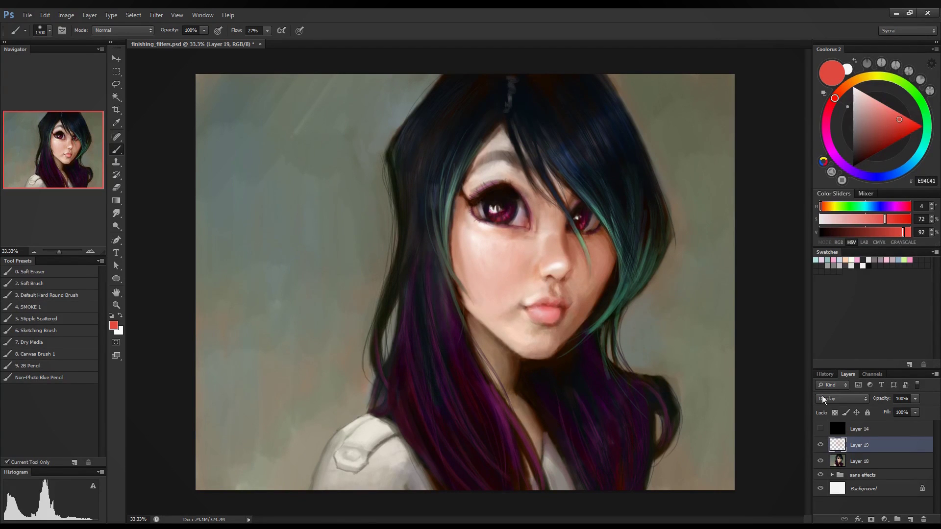
# - Toggle Layer 19's visibility to compare the face with and without the red tint
pyautogui.click(820, 445)
pyautogui.click(821, 445)
pyautogui.click(820, 445)
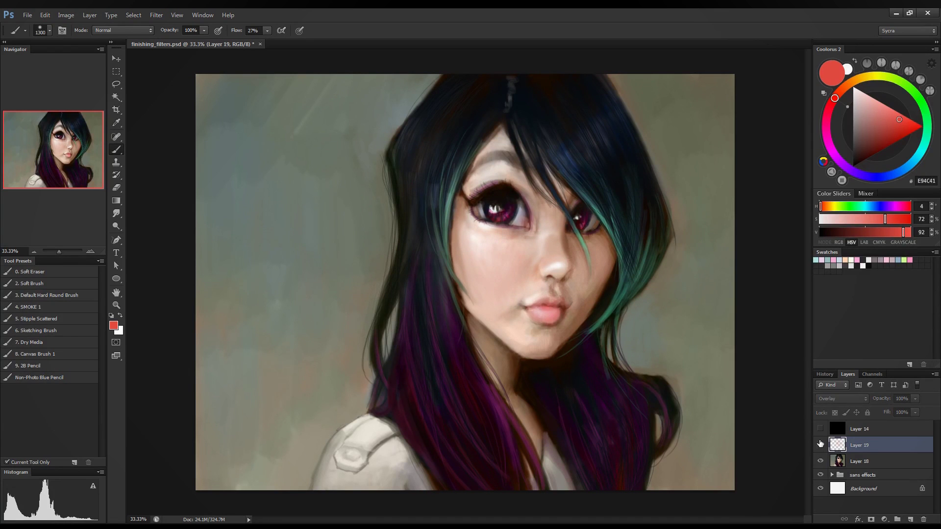
# - Turn Layer 19 back on and reduce the brush size to 700 px
pyautogui.click(820, 445)
pyautogui.press('[')
pyautogui.press('[')
pyautogui.press('[')
pyautogui.press('[')
pyautogui.press('[')
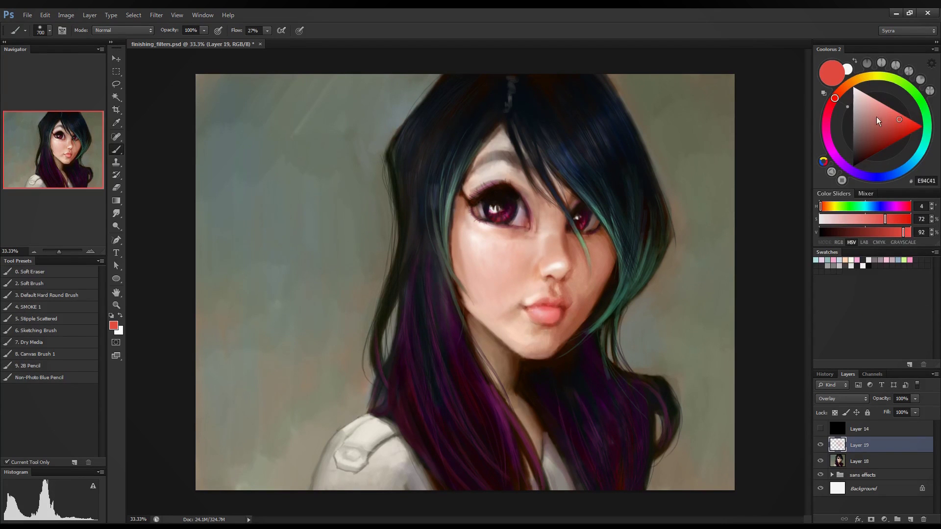
# - Choose a light yellow-green (DEFF7E) and softly tint the upper background and hair edges with a 1700 px brush
pyautogui.click(869, 76)
pyautogui.click(887, 107)
pyautogui.click(890, 78)
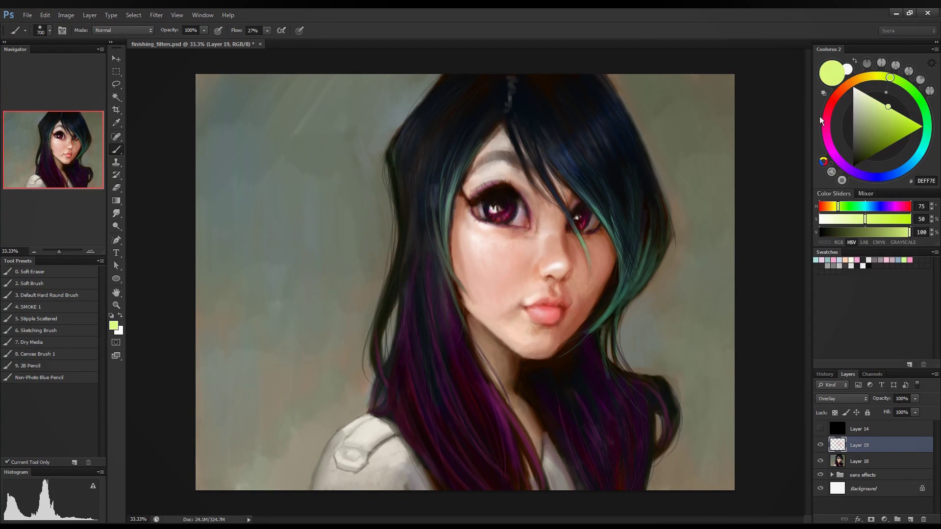
pyautogui.press(']')
pyautogui.press(']')
pyautogui.press(']')
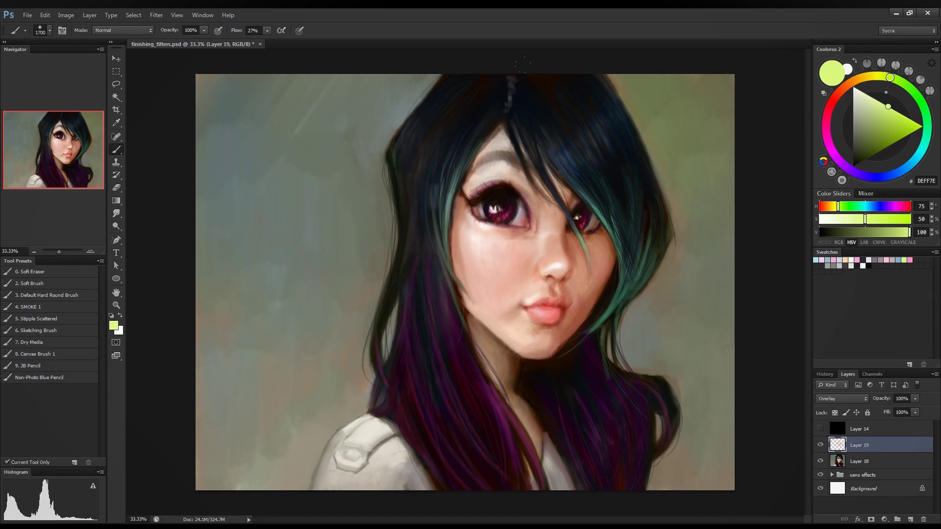
pyautogui.click(408, 139)
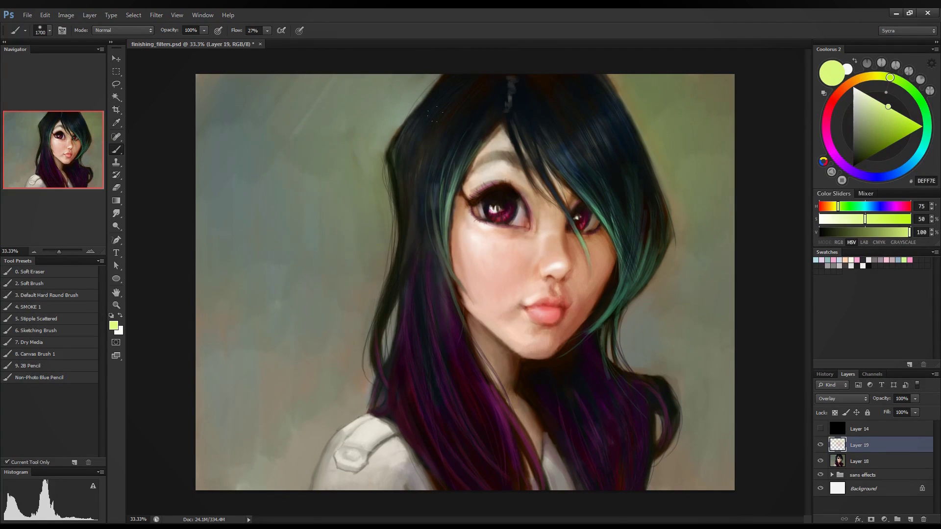
# - Brush soft tints of muted blue (577889) and dark plum (5F2940) around the figure on Layer 19
pyautogui.click(909, 165)
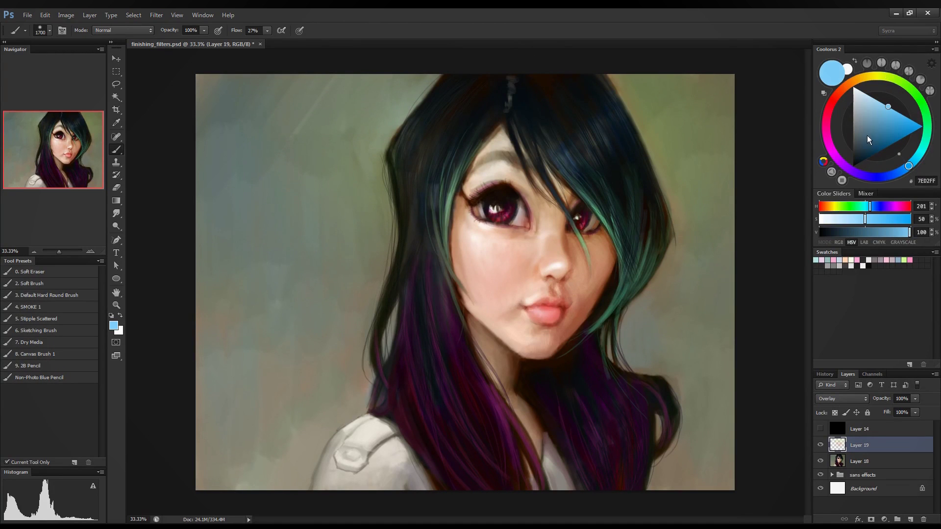
pyautogui.click(867, 132)
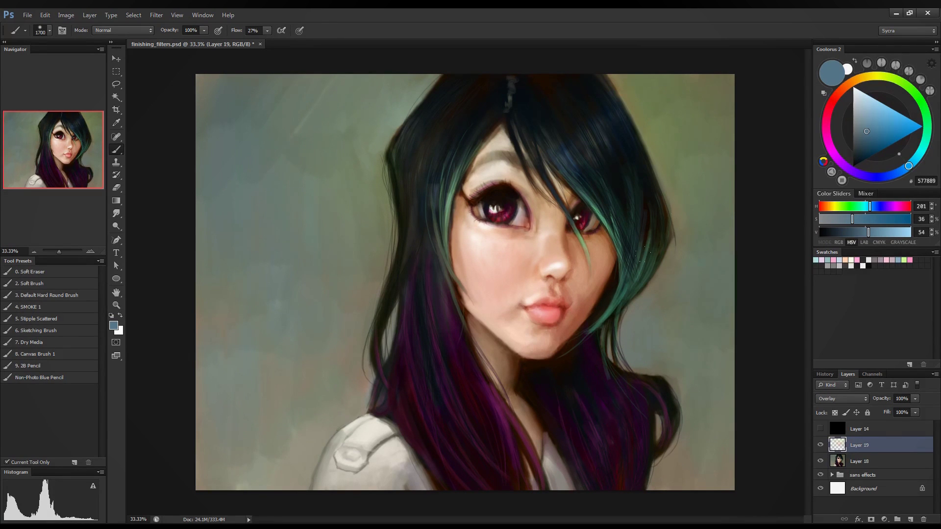
pyautogui.click(827, 122)
pyautogui.click(868, 145)
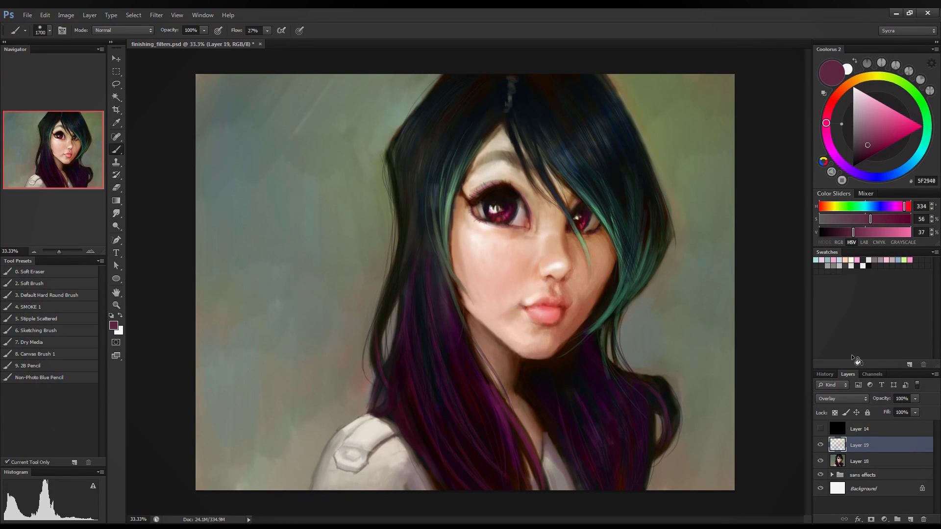
# - Toggle Layer 19's visibility repeatedly to compare the portrait with and without the color tints
pyautogui.click(820, 445)
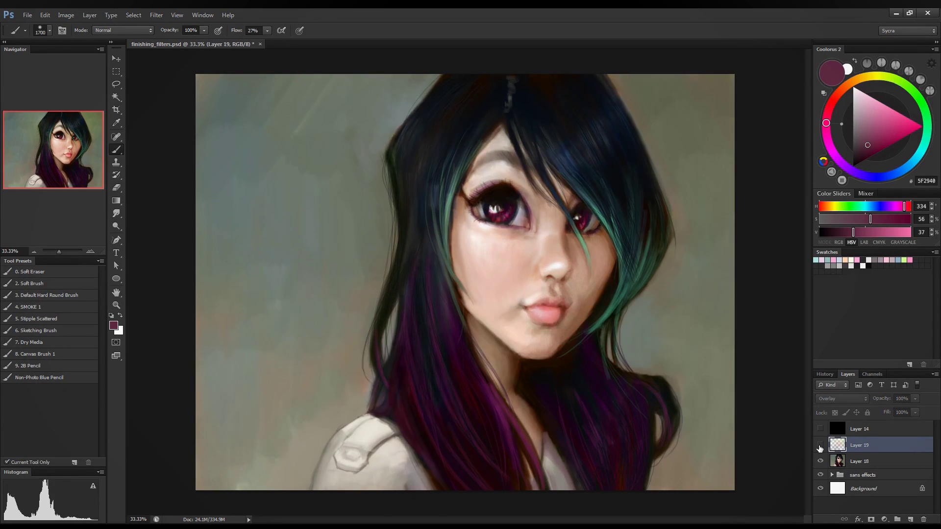
pyautogui.click(820, 444)
pyautogui.click(820, 444)
pyautogui.click(820, 445)
pyautogui.click(820, 445)
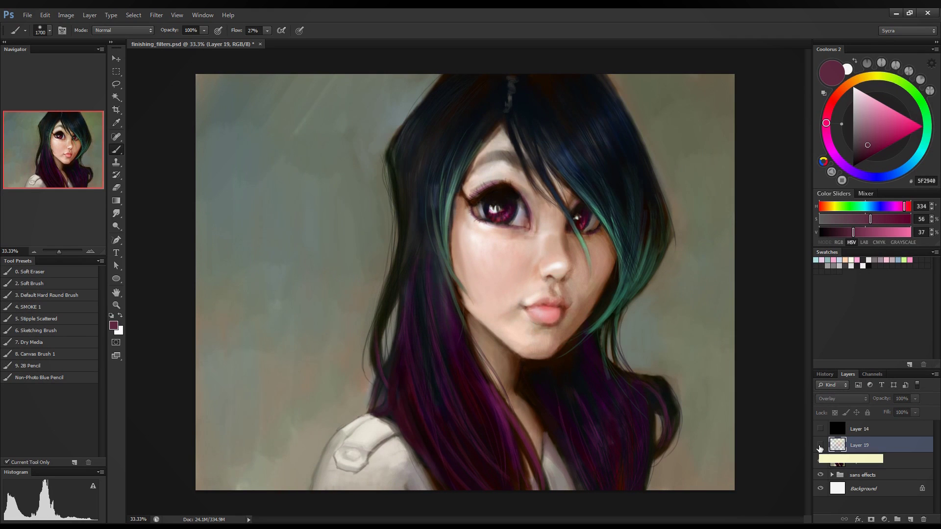
pyautogui.click(819, 445)
pyautogui.click(819, 445)
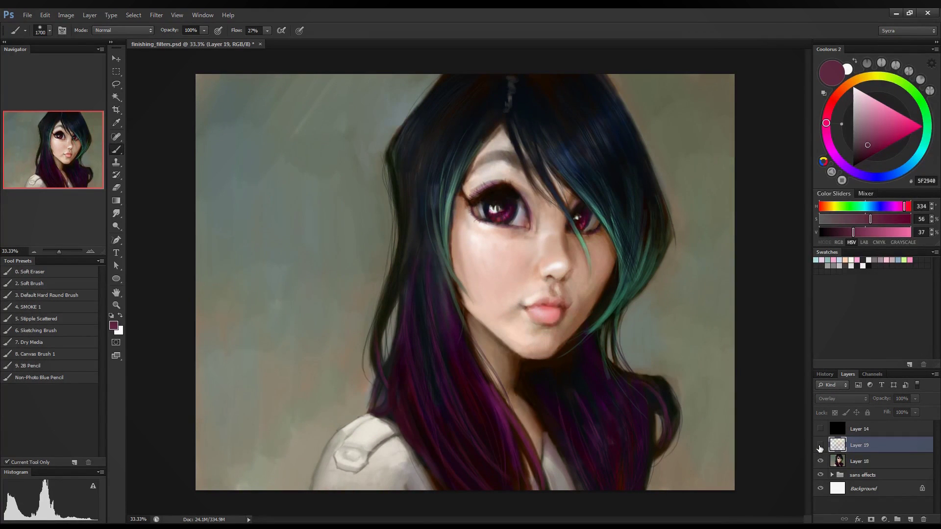
pyautogui.click(820, 445)
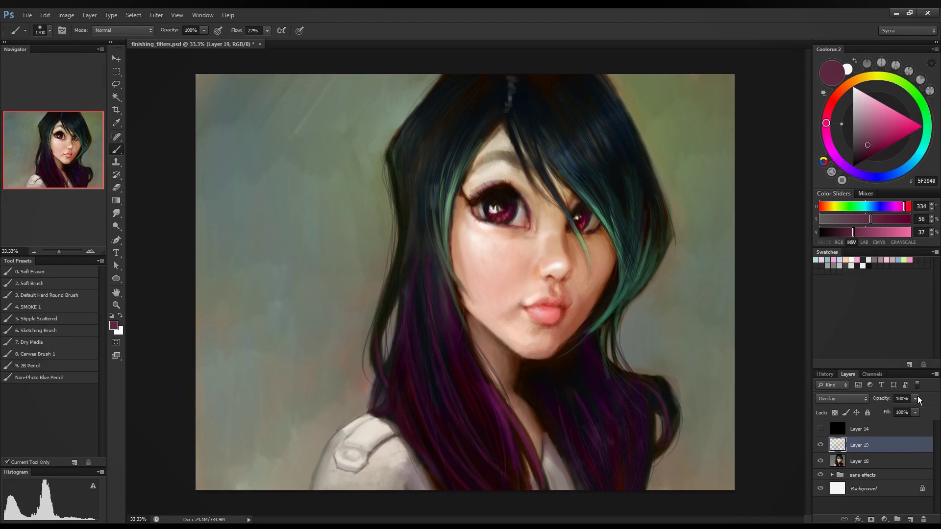
# - Lower Layer 19's opacity to 43% and toggle its visibility to judge the subtler tint, leaving the layer on
pyautogui.moveTo(916, 397); pyautogui.dragTo(887, 425)
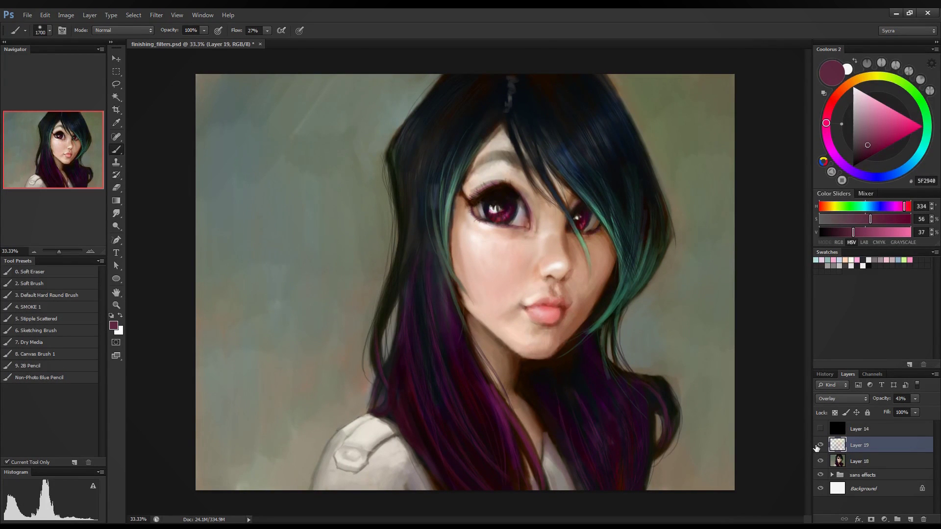
pyautogui.click(818, 446)
pyautogui.click(818, 446)
pyautogui.click(818, 446)
pyautogui.click(818, 446)
pyautogui.click(819, 446)
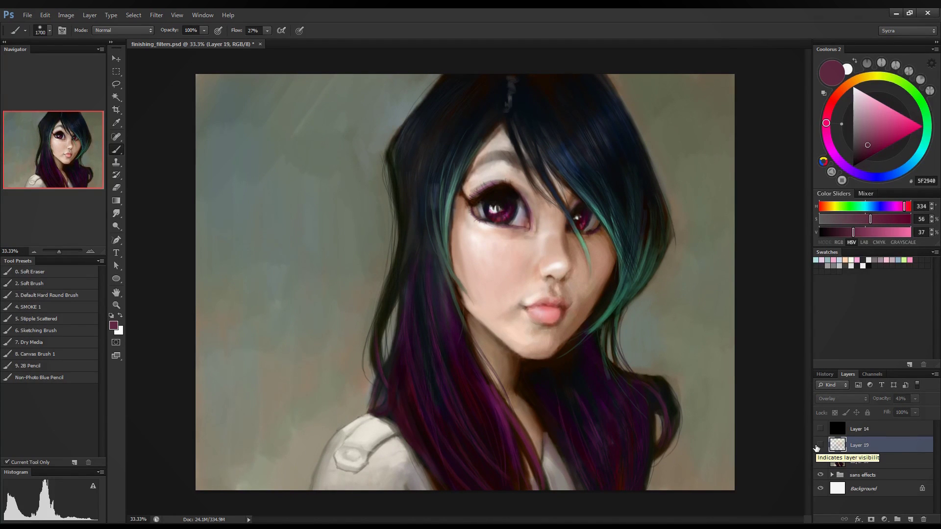
pyautogui.click(817, 446)
pyautogui.click(817, 446)
pyautogui.click(818, 446)
pyautogui.click(818, 446)
pyautogui.click(817, 446)
pyautogui.click(818, 446)
pyautogui.click(817, 446)
pyautogui.click(817, 446)
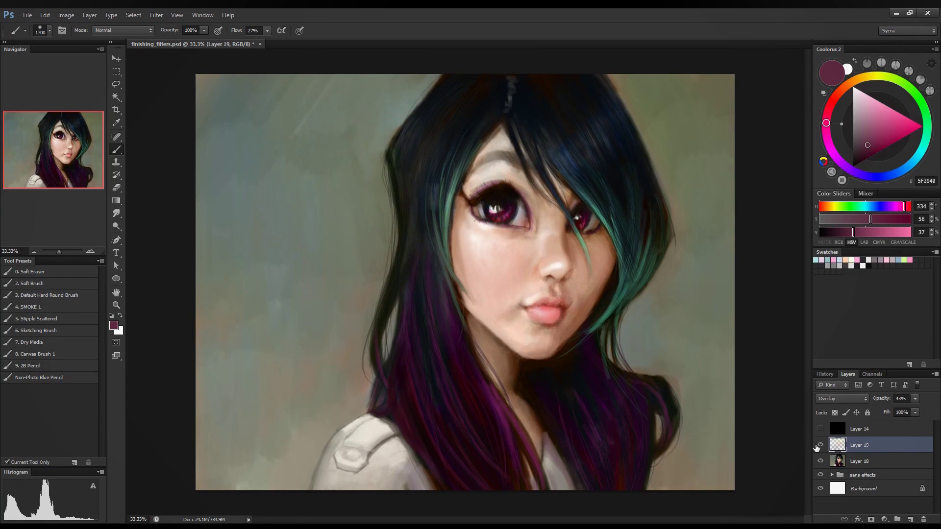
# - Create a new layer directly above Layer 19 and set its blend mode to Color Dodge
pyautogui.click(911, 520)
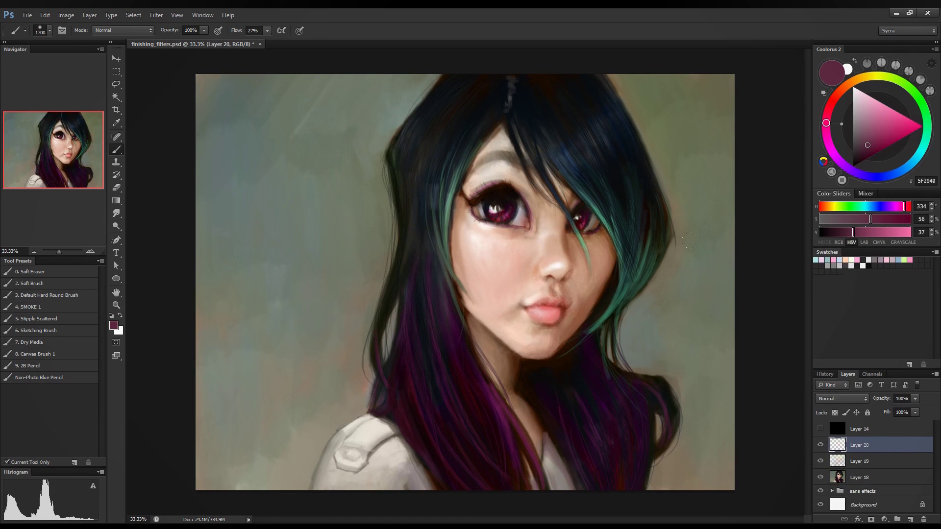
pyautogui.click(825, 401)
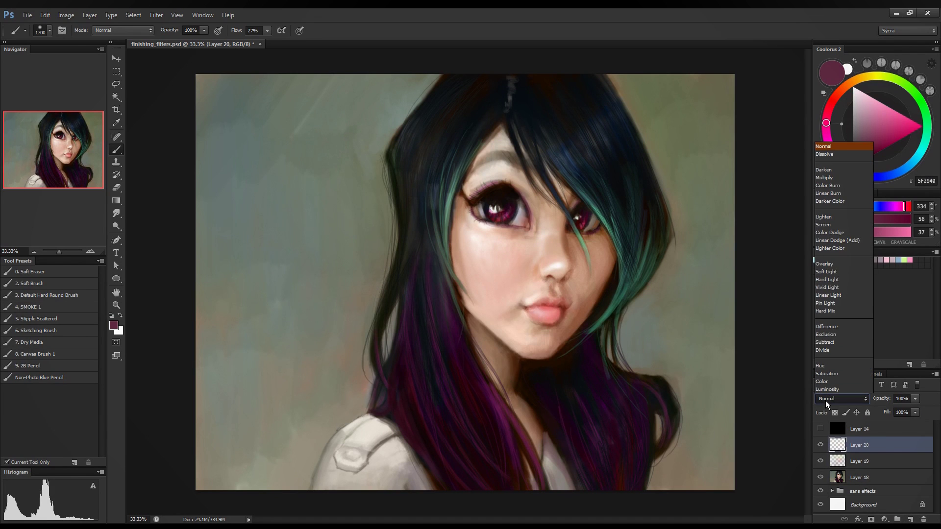
pyautogui.click(841, 233)
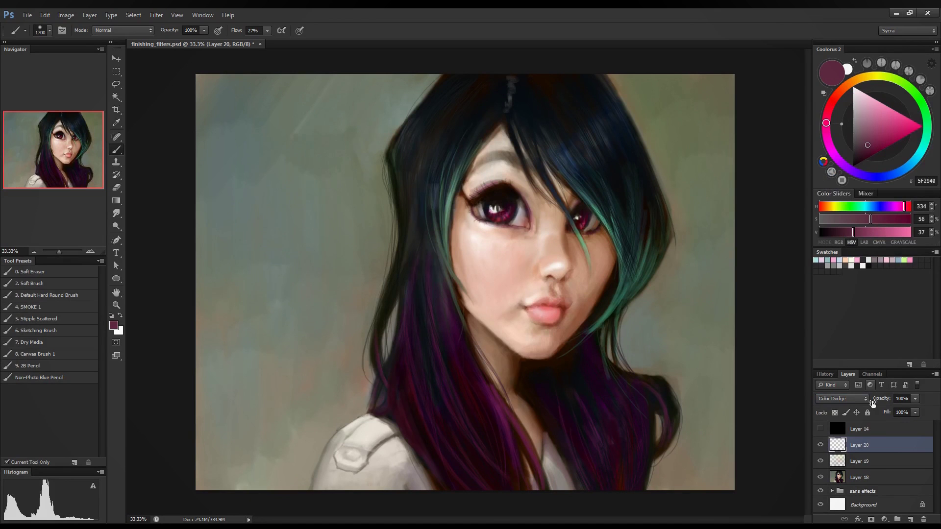
pyautogui.doubleClick(909, 447)
pyautogui.moveTo(727, 320); pyautogui.dragTo(641, 236)
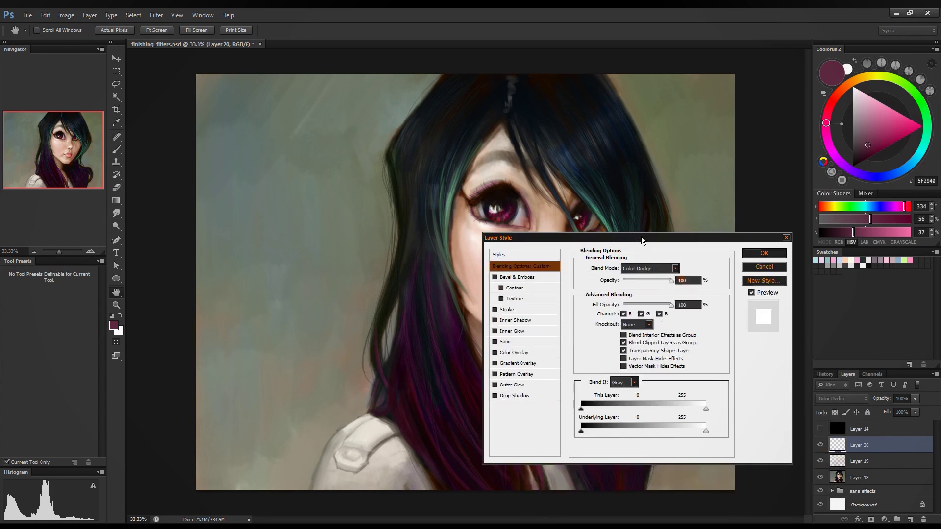
pyautogui.click(770, 264)
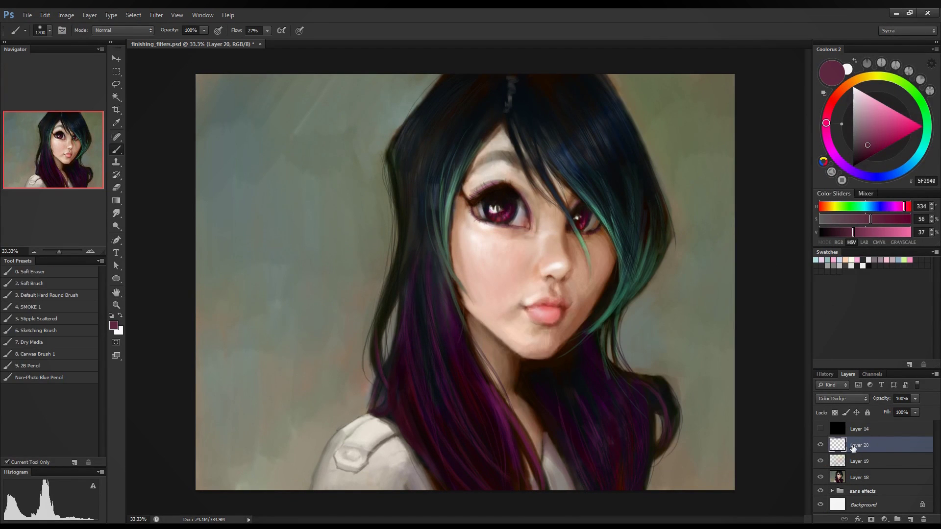
# - Turn off Transparency Shapes Layer in the advanced blending options of Layer 20
pyautogui.doubleClick(904, 444)
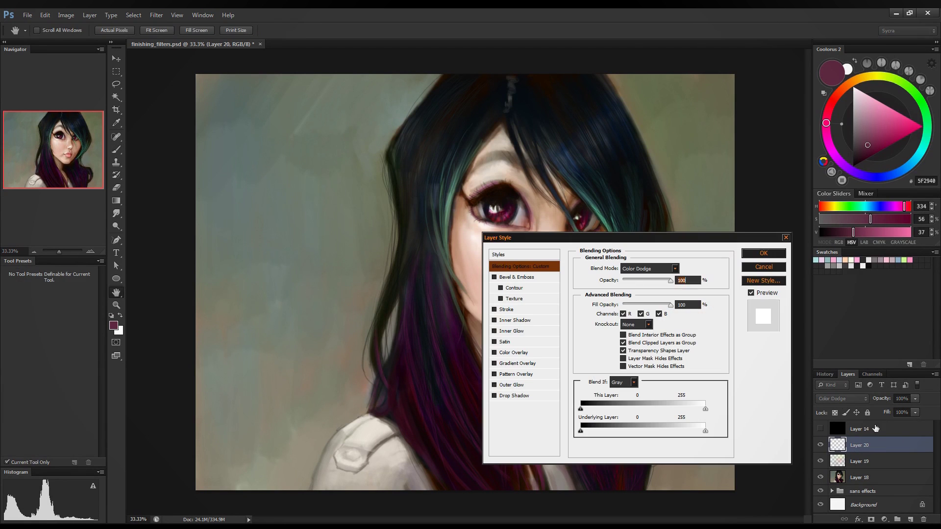
pyautogui.click(647, 351)
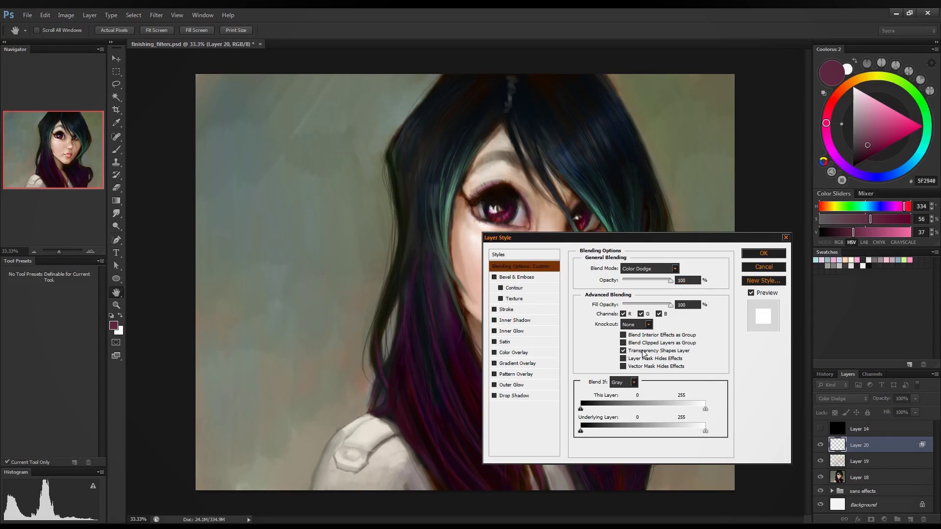
pyautogui.click(630, 343)
pyautogui.click(753, 254)
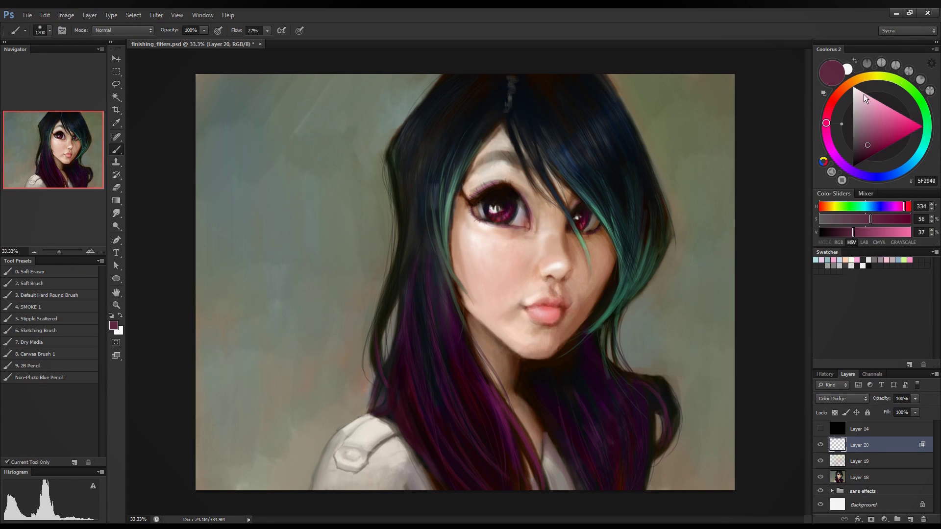
# - Try brushing a light pink (FFAEA7) over the face and hair on the Color Dodge layer, and undo it
pyautogui.moveTo(868, 110)
pyautogui.mouseDown()
pyautogui.moveTo(864, 91)
pyautogui.moveTo(850, 97)
pyautogui.moveTo(861, 102)
pyautogui.mouseUp()
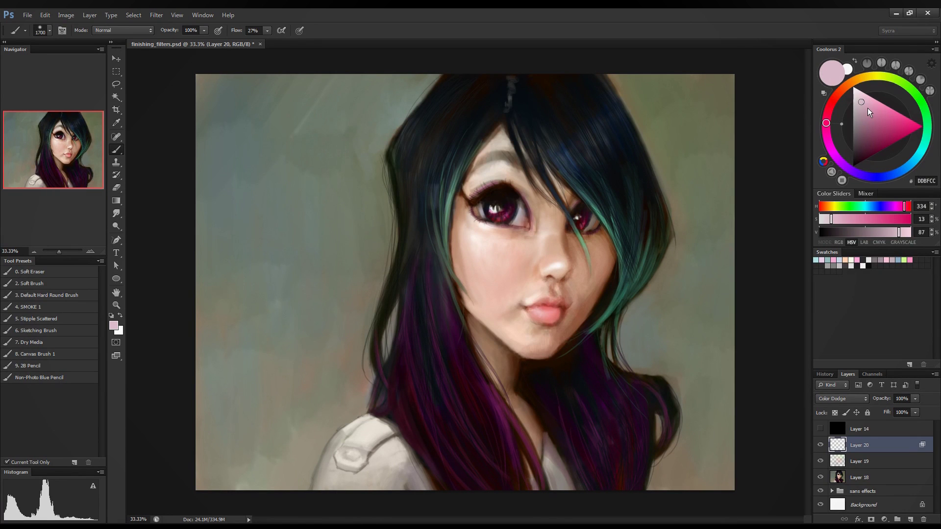
pyautogui.click(837, 99)
pyautogui.moveTo(861, 103); pyautogui.dragTo(882, 93)
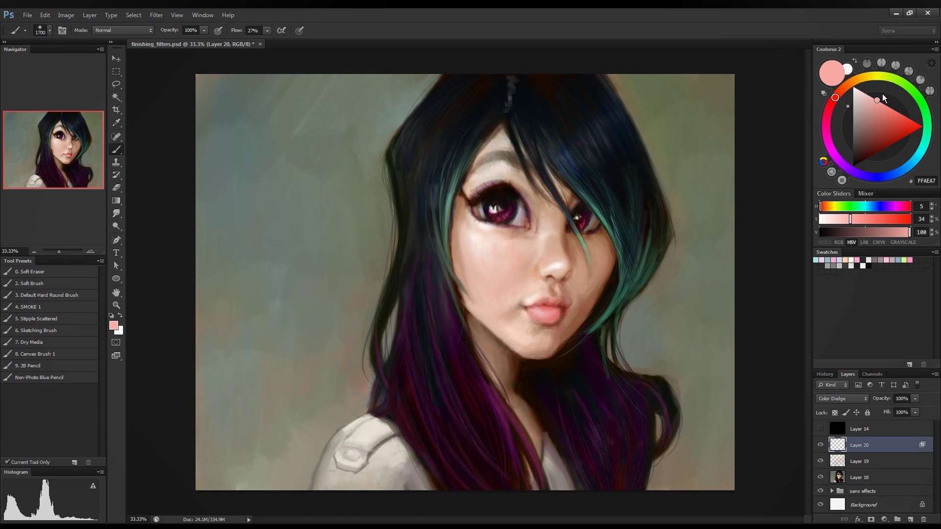
pyautogui.moveTo(394, 105)
pyautogui.mouseDown()
pyautogui.moveTo(411, 130)
pyautogui.moveTo(438, 103)
pyautogui.moveTo(432, 132)
pyautogui.moveTo(447, 165)
pyautogui.moveTo(410, 156)
pyautogui.moveTo(442, 60)
pyautogui.moveTo(384, 82)
pyautogui.moveTo(666, 108)
pyautogui.mouseUp()
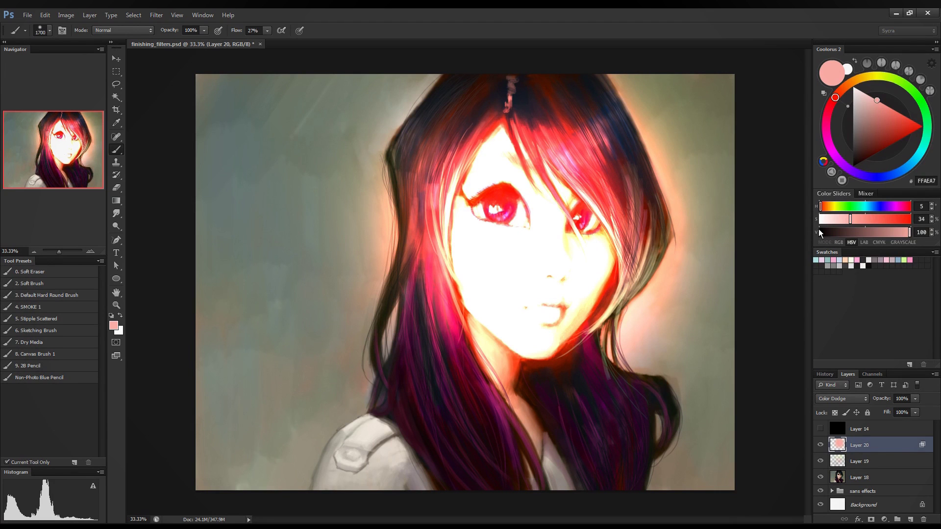
pyautogui.hotkey('ctrl', 'z')
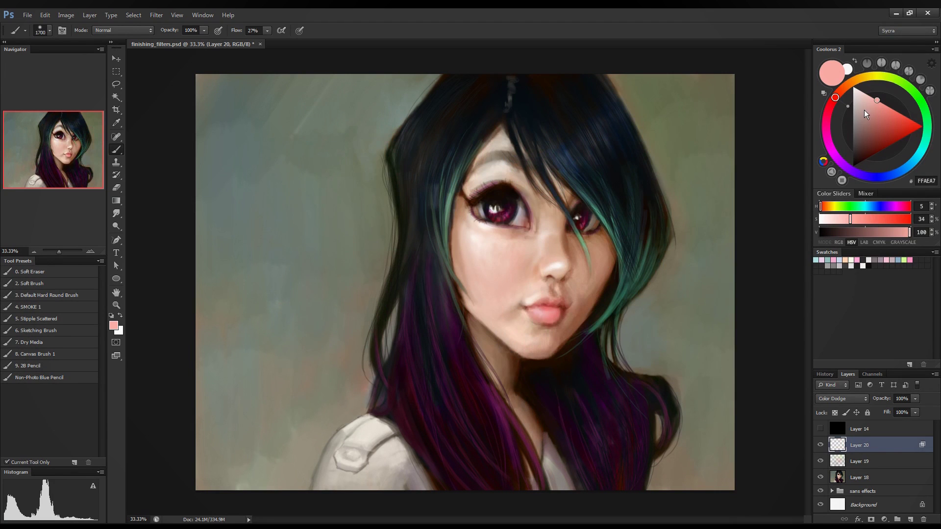
# - Try brushing a dark gray (2B2B2B) over the face on the Color Dodge layer, and undo the stroke
pyautogui.moveTo(870, 114); pyautogui.dragTo(848, 156)
pyautogui.moveTo(864, 113); pyautogui.dragTo(835, 145)
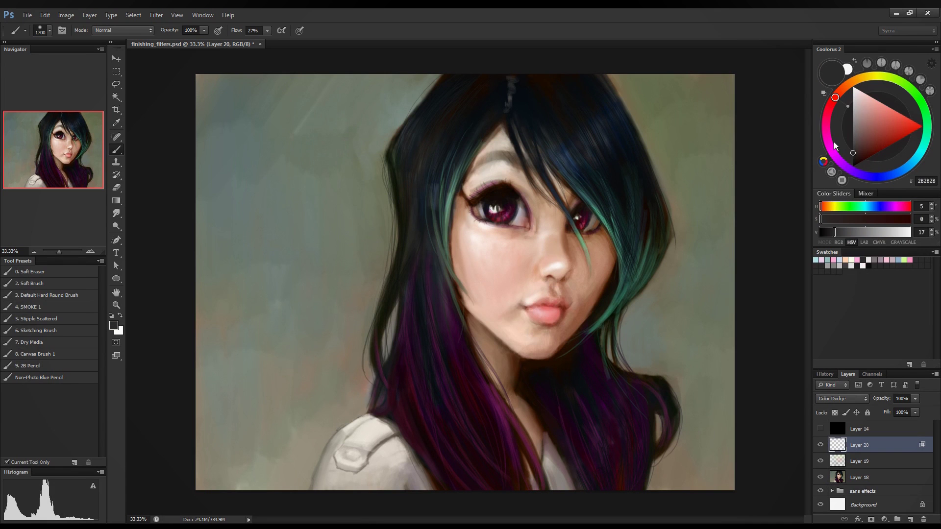
pyautogui.moveTo(475, 240); pyautogui.dragTo(497, 233)
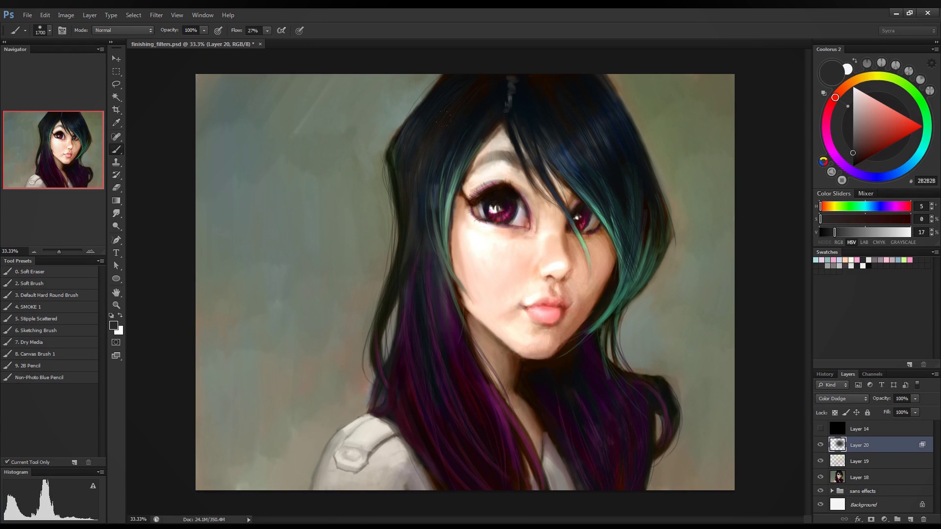
pyautogui.hotkey('ctrl', 'z')
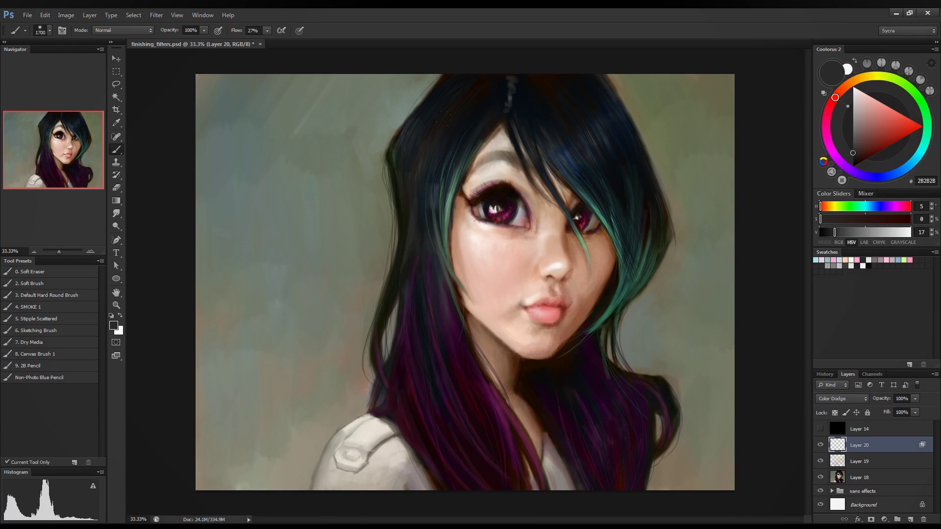
# - Try brushing a saturated orange (FF9C00) over the upper face on the Color Dodge layer, and undo the stroke
pyautogui.click(859, 151)
pyautogui.click(853, 81)
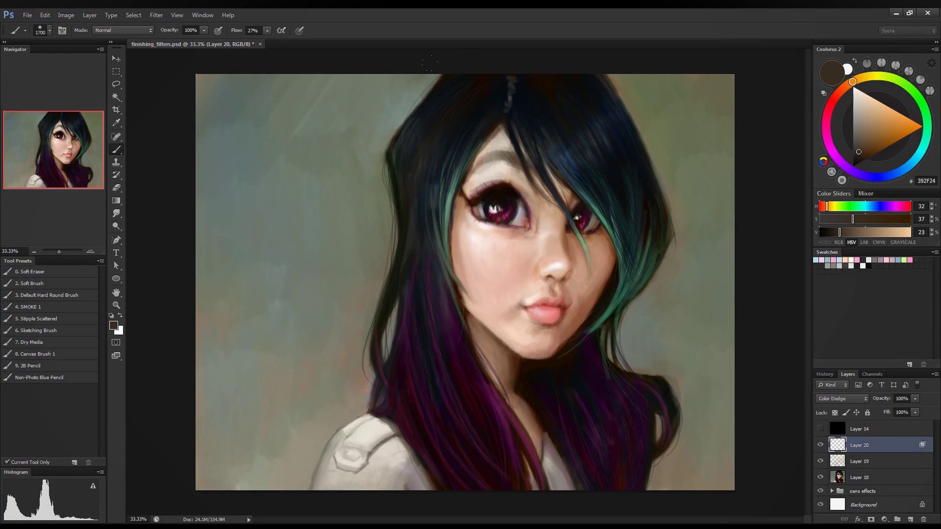
pyautogui.click(891, 113)
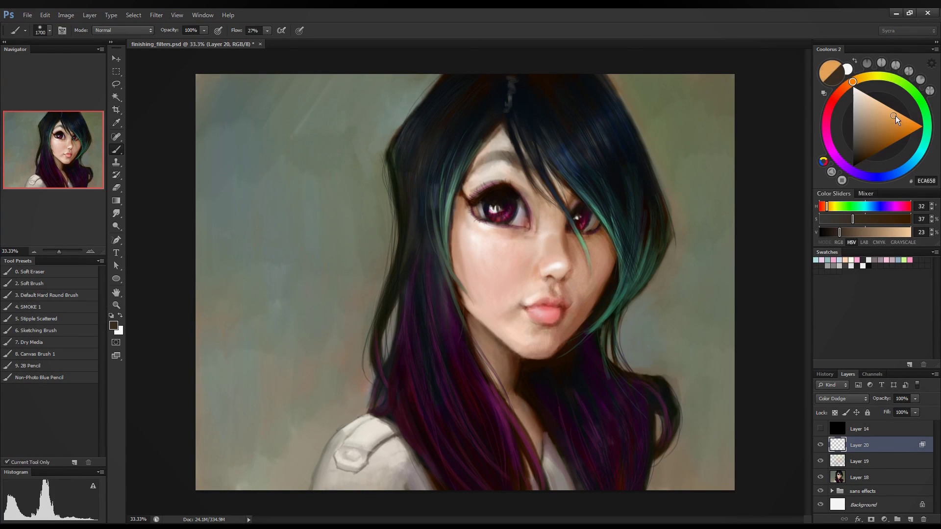
pyautogui.click(860, 79)
pyautogui.moveTo(861, 79); pyautogui.dragTo(857, 80)
pyautogui.moveTo(899, 125); pyautogui.dragTo(936, 127)
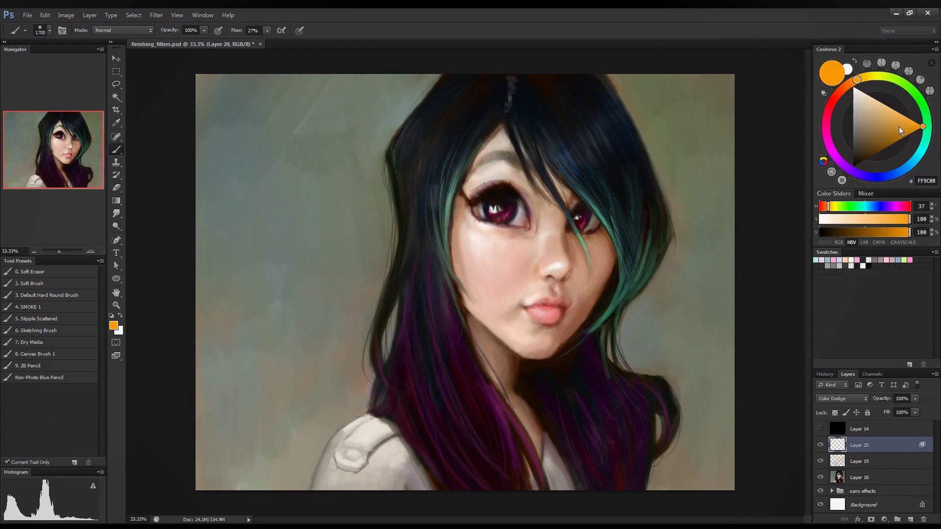
pyautogui.moveTo(473, 166)
pyautogui.mouseDown()
pyautogui.moveTo(512, 196)
pyautogui.moveTo(563, 186)
pyautogui.mouseUp()
pyautogui.hotkey('ctrl', 'z')
# - Choose a very dark brown (272117) and brush a soft glow over the head and along the canvas's upper edge
pyautogui.moveTo(893, 132); pyautogui.dragTo(857, 156)
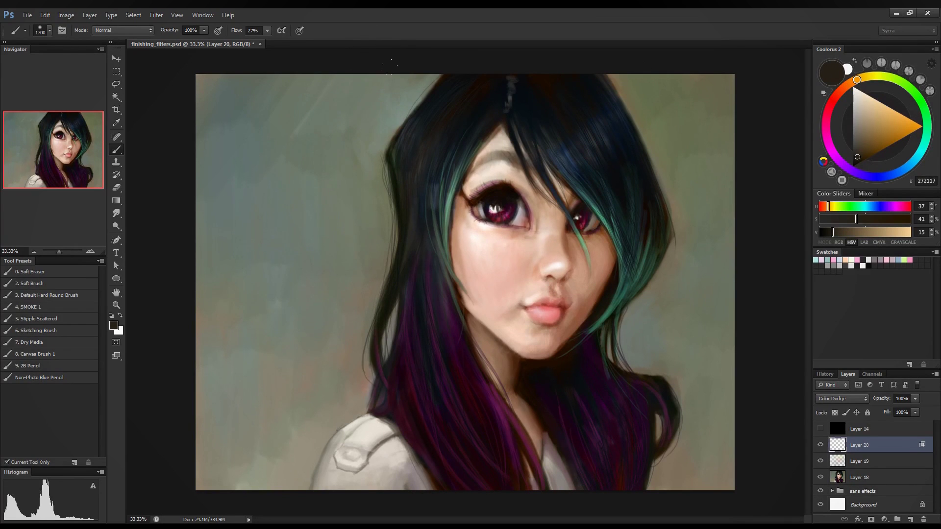
pyautogui.moveTo(412, 118)
pyautogui.mouseDown()
pyautogui.moveTo(480, 81)
pyautogui.moveTo(502, 100)
pyautogui.mouseUp()
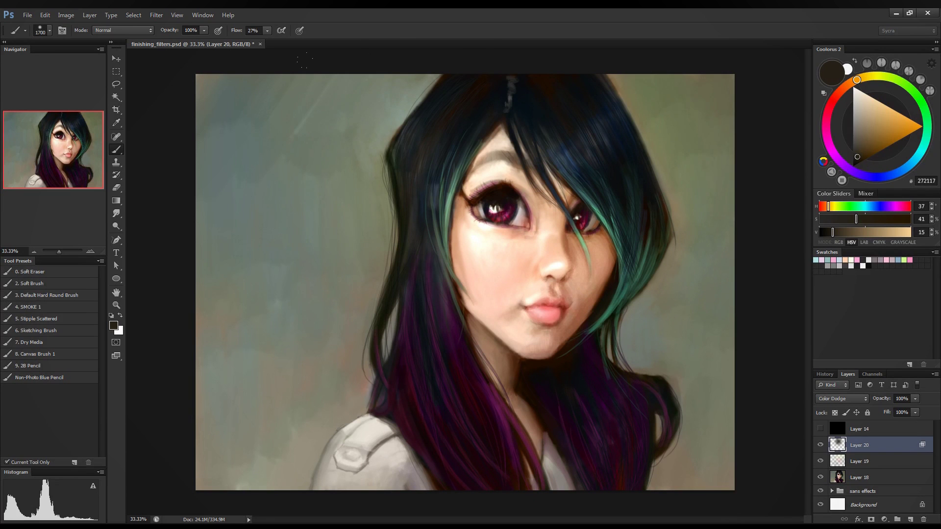
pyautogui.moveTo(304, 59); pyautogui.dragTo(606, 59)
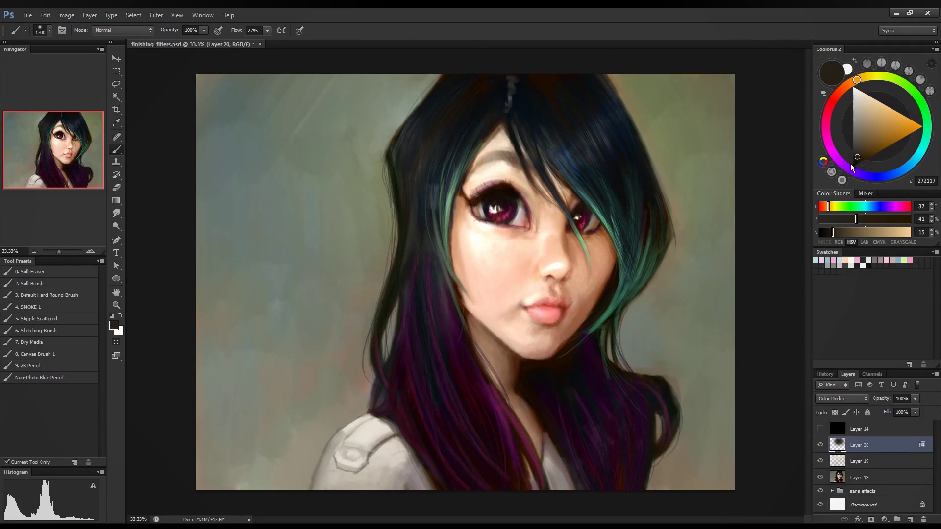
# - Toggle the visibility of the Color Dodge layer, Layer 20, to compare the portrait with and without the glow
pyautogui.click(819, 444)
pyautogui.click(820, 444)
pyautogui.click(820, 445)
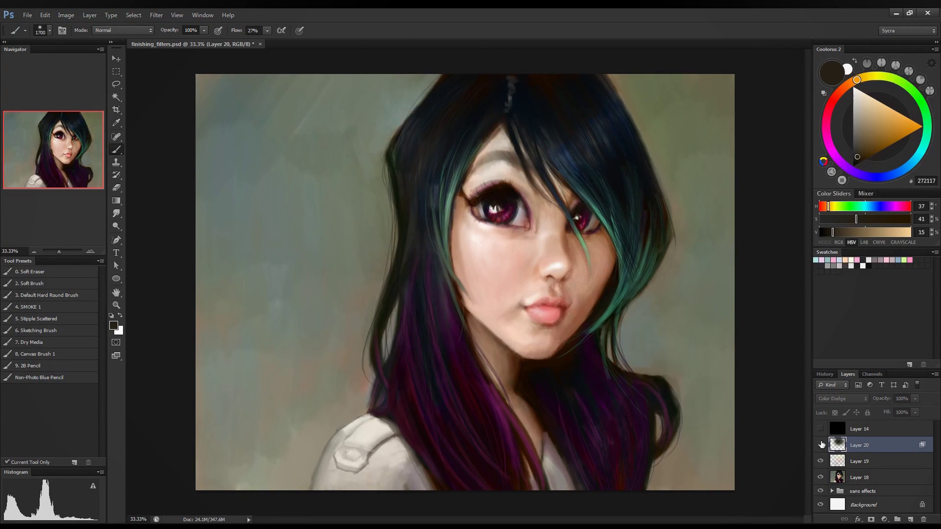
pyautogui.click(820, 444)
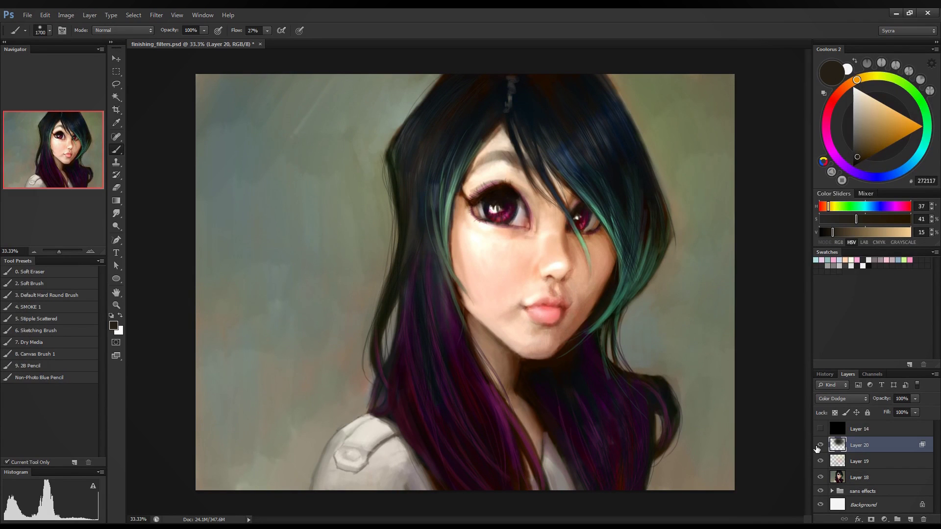
pyautogui.click(820, 445)
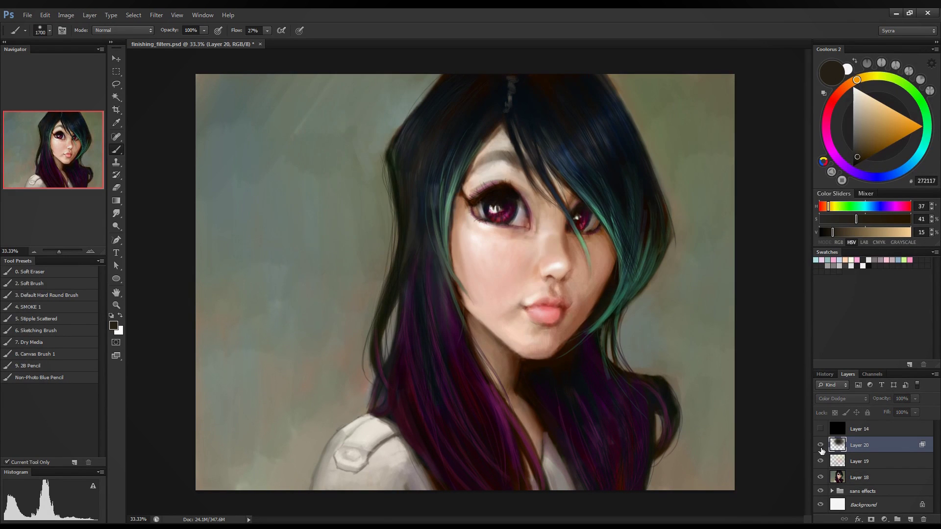
pyautogui.click(821, 445)
pyautogui.click(820, 445)
pyautogui.click(819, 446)
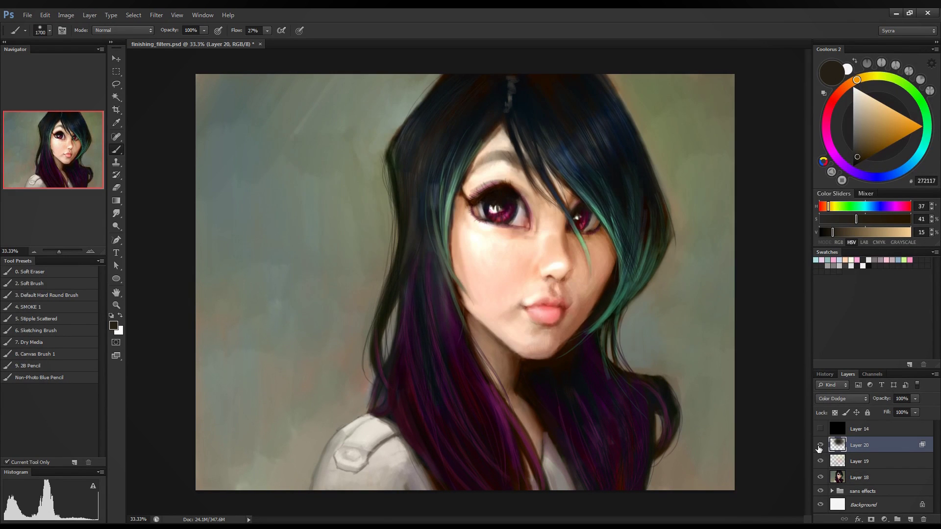
pyautogui.click(820, 446)
pyautogui.click(819, 445)
# - Add a layer mask to Layer 20 and paint black across the forehead and hair with the Soft Brush preset at size 900
pyautogui.click(872, 520)
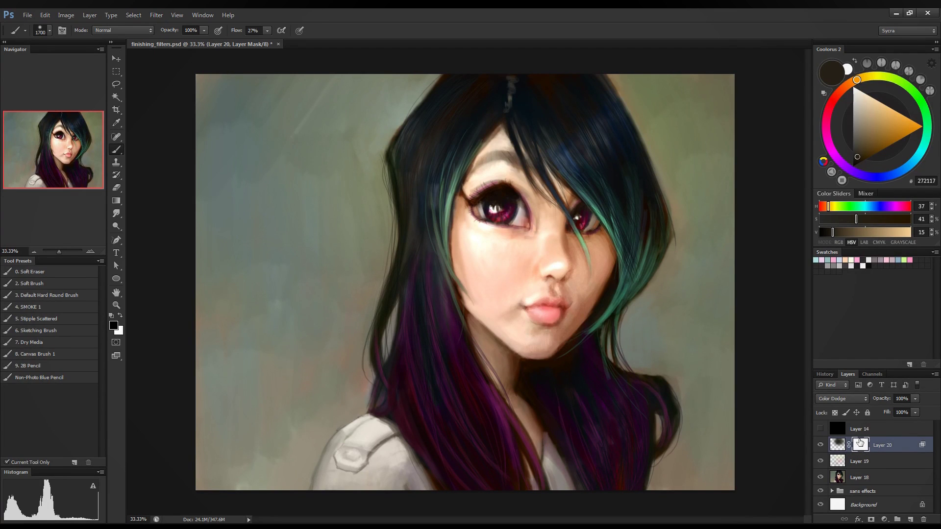
pyautogui.click(84, 283)
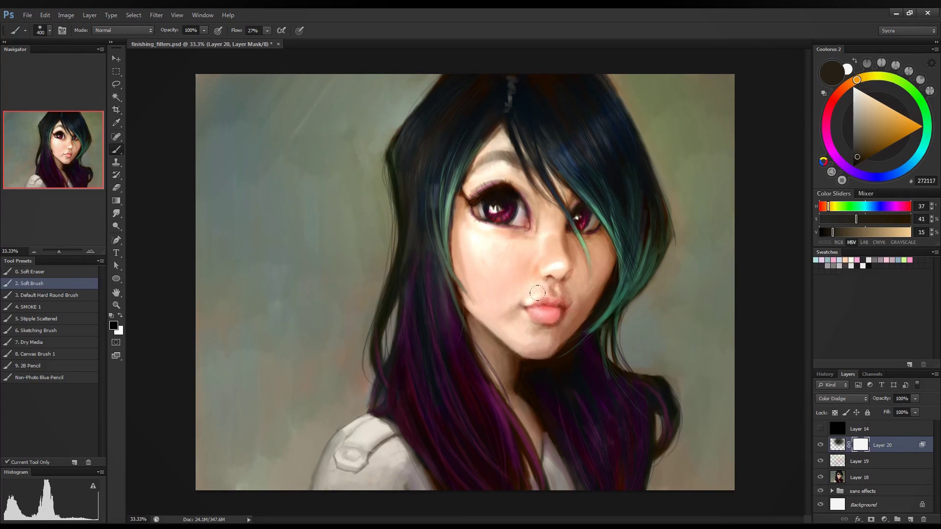
pyautogui.press(']')
pyautogui.press(']')
pyautogui.press(']')
pyautogui.press(']')
pyautogui.press(']')
pyautogui.press(']')
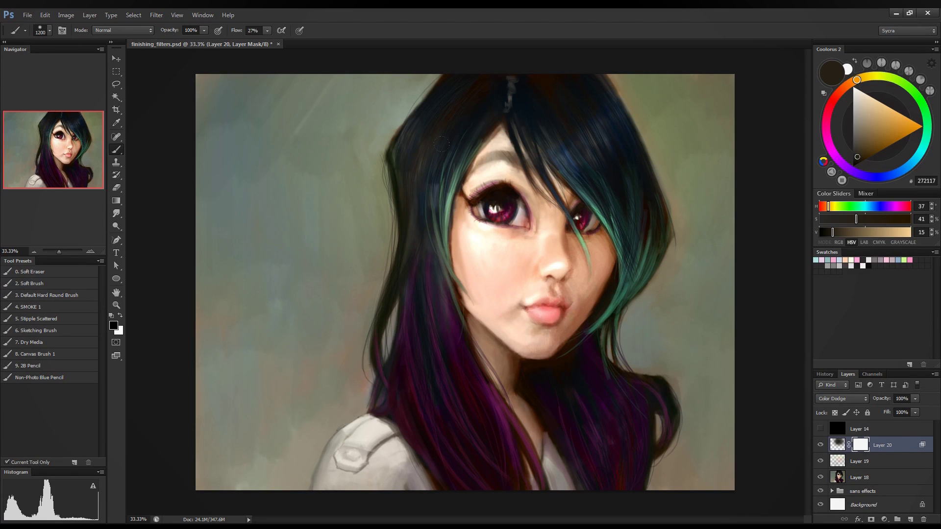
pyautogui.press('[')
pyautogui.press('[')
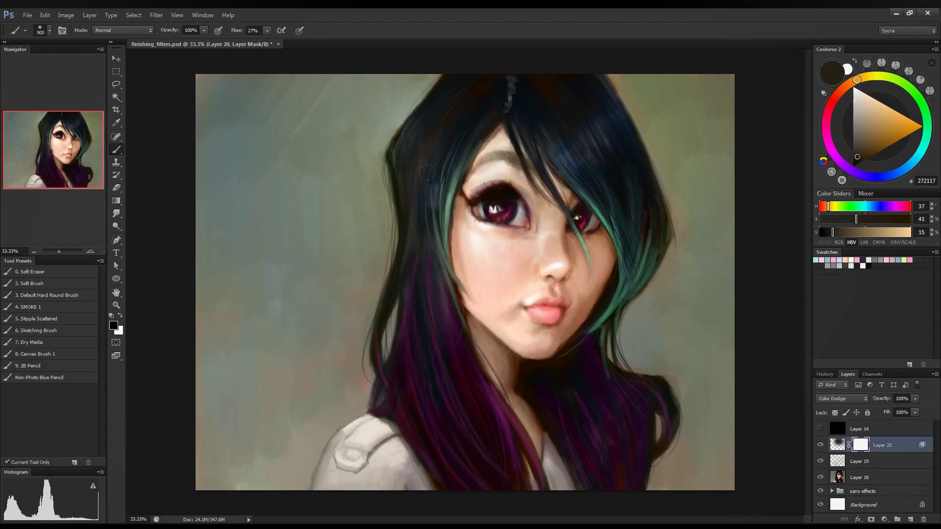
pyautogui.moveTo(550, 169); pyautogui.dragTo(430, 174)
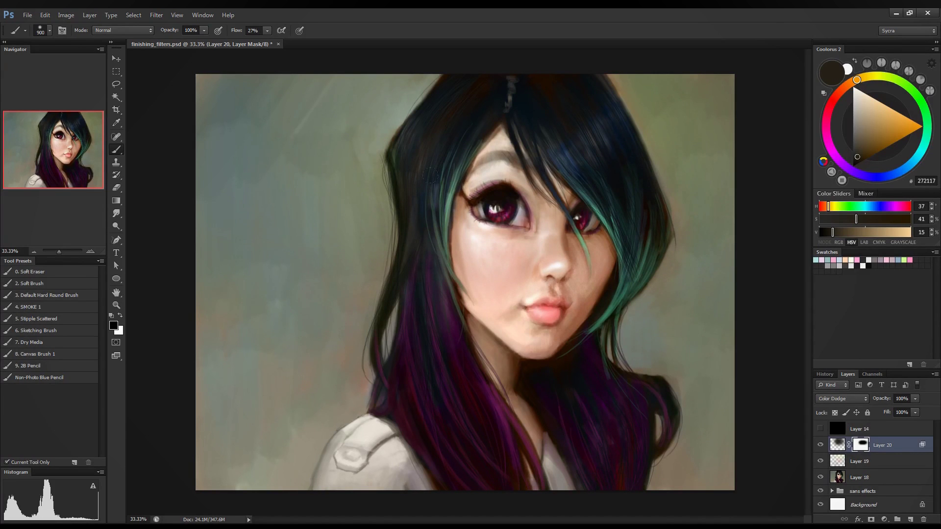
# - Toggle Layer 20's visibility to compare the portrait with and without the masked glow
pyautogui.click(820, 444)
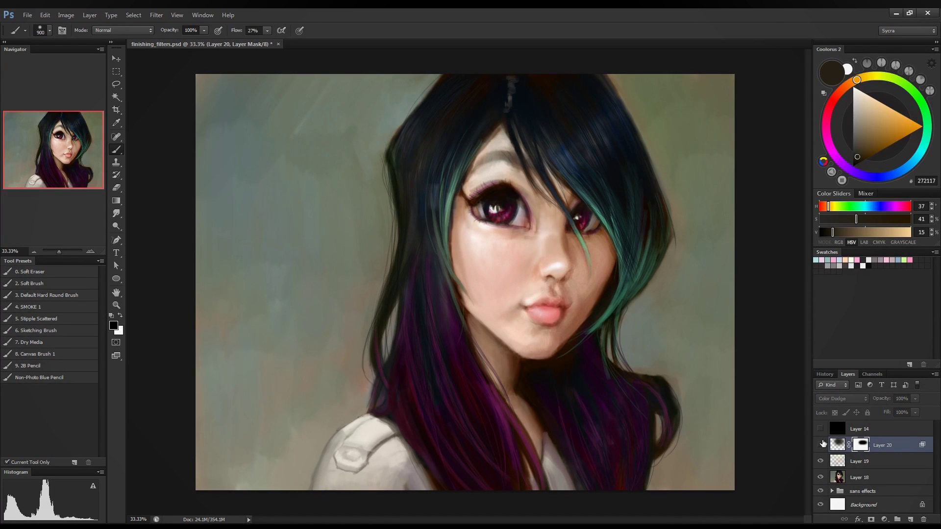
pyautogui.click(819, 445)
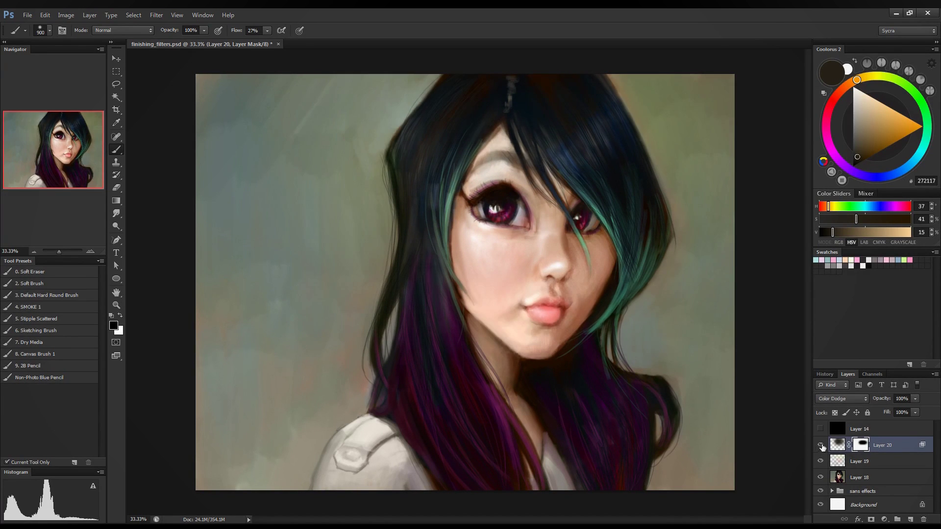
pyautogui.click(819, 446)
pyautogui.click(819, 445)
# - Paint white on Layer 20's mask over the face and hair to restore the hidden glow
pyautogui.press('x')
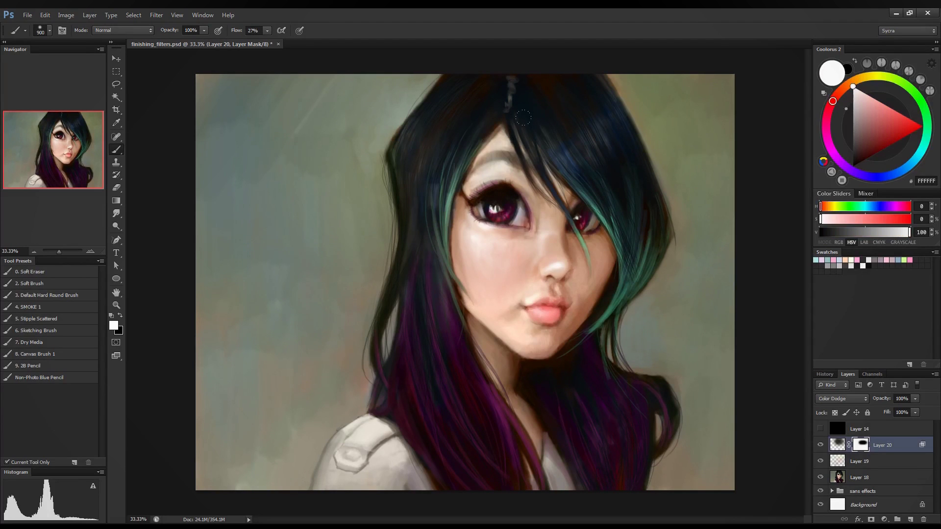
pyautogui.moveTo(545, 206)
pyautogui.mouseDown()
pyautogui.moveTo(521, 235)
pyautogui.moveTo(557, 167)
pyautogui.mouseUp()
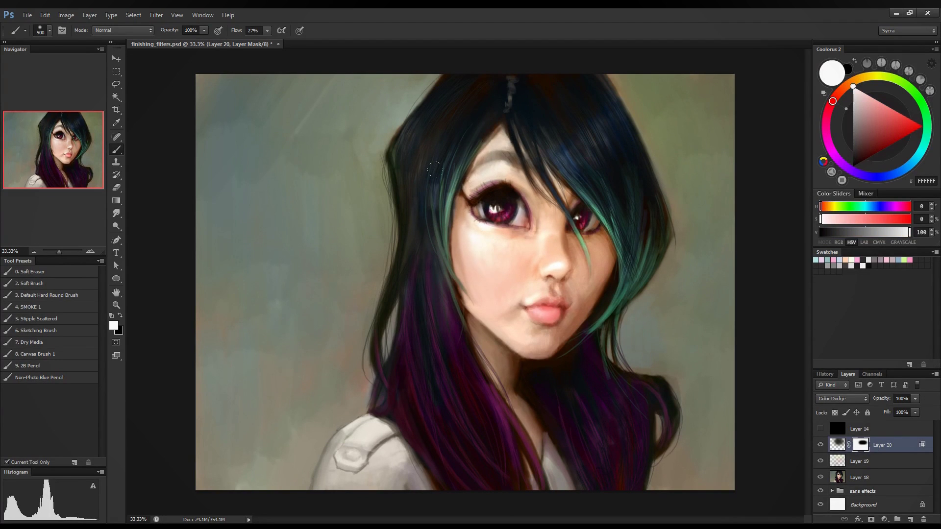
pyautogui.moveTo(434, 170); pyautogui.dragTo(374, 221)
pyautogui.moveTo(479, 263); pyautogui.dragTo(245, 292)
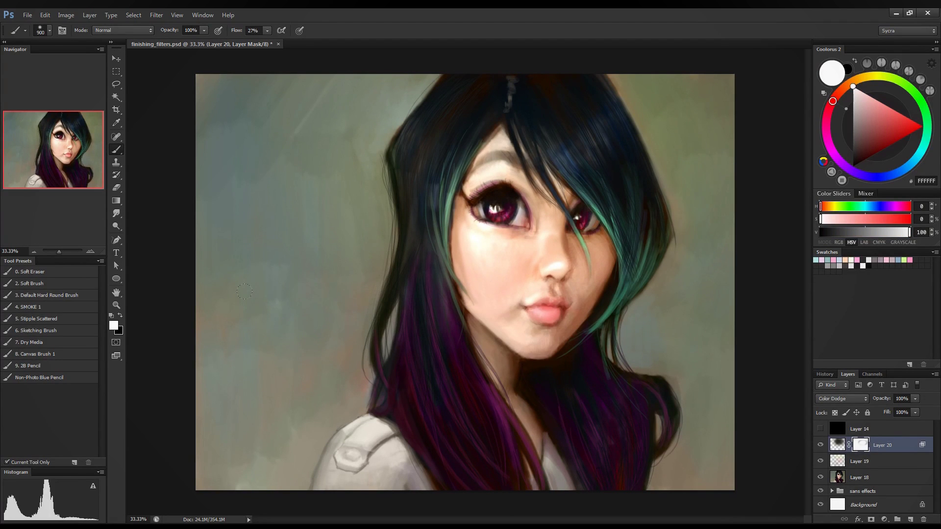
pyautogui.hotkey('ctrl', 'z')
pyautogui.hotkey('ctrl', 'z')
# - Lower Layer 20's opacity to 37% and compare the portrait with the layer shown and hidden
pyautogui.click(821, 445)
pyautogui.click(821, 447)
pyautogui.click(821, 447)
pyautogui.click(821, 447)
pyautogui.moveTo(914, 399)
pyautogui.mouseDown()
pyautogui.moveTo(892, 420)
pyautogui.moveTo(855, 419)
pyautogui.moveTo(910, 412)
pyautogui.moveTo(863, 405)
pyautogui.moveTo(884, 410)
pyautogui.mouseUp()
pyautogui.click(821, 445)
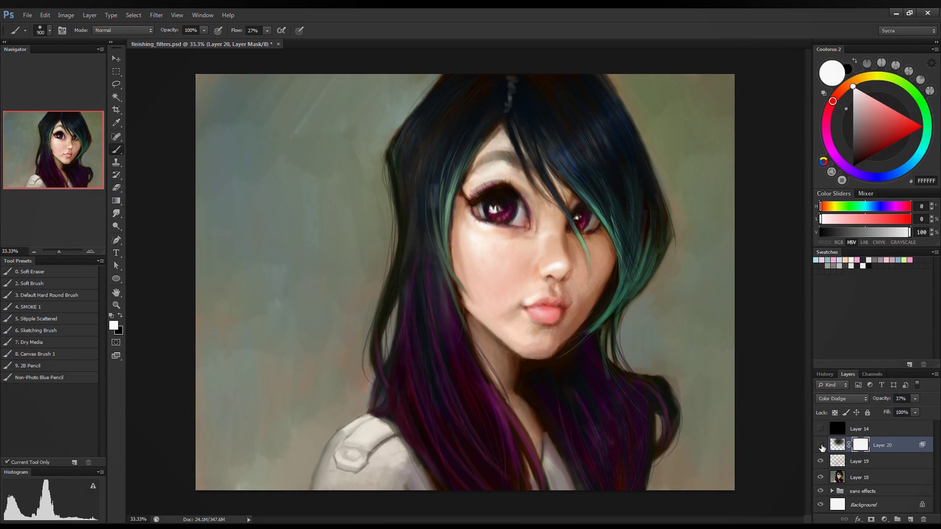
pyautogui.click(821, 446)
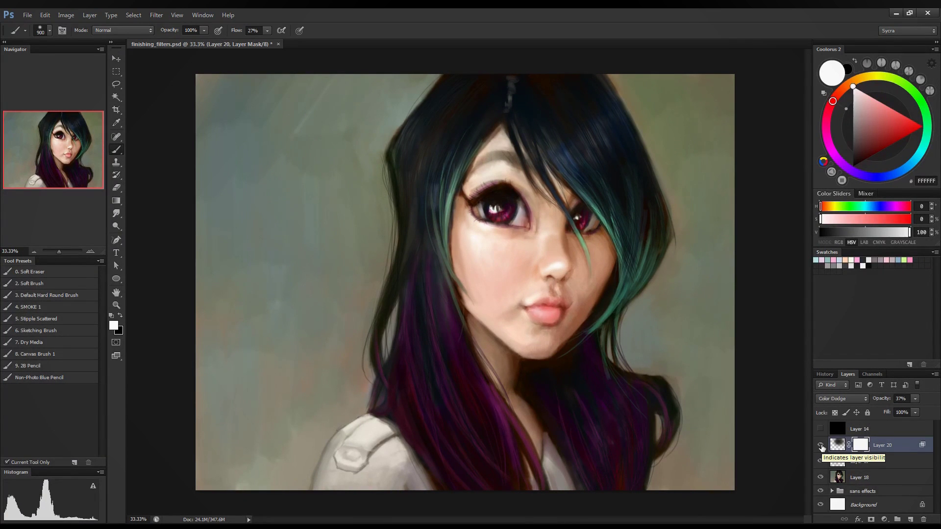
# - Add a new layer above Layer 20 in Multiply mode, enlarge the brush to 1600, and choose the gray A7A7A7
pyautogui.click(910, 520)
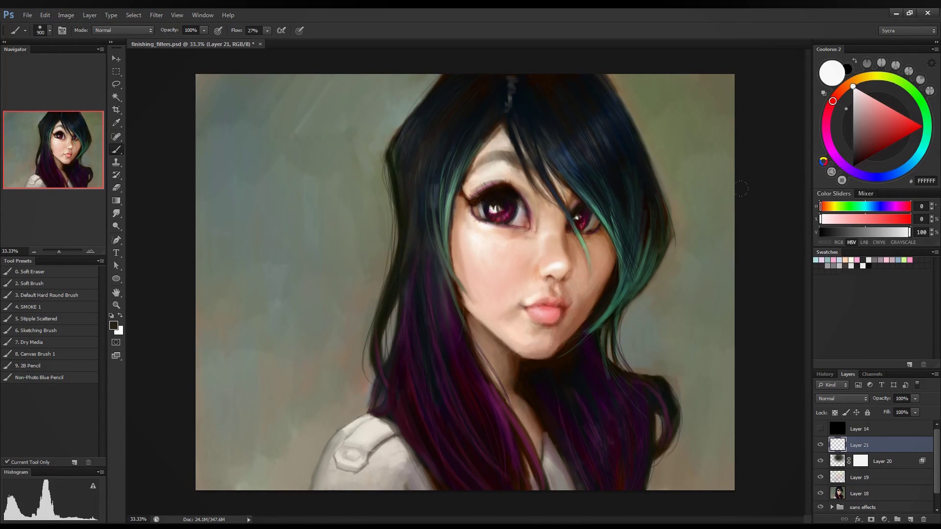
pyautogui.press(']')
pyautogui.click(842, 399)
pyautogui.click(824, 178)
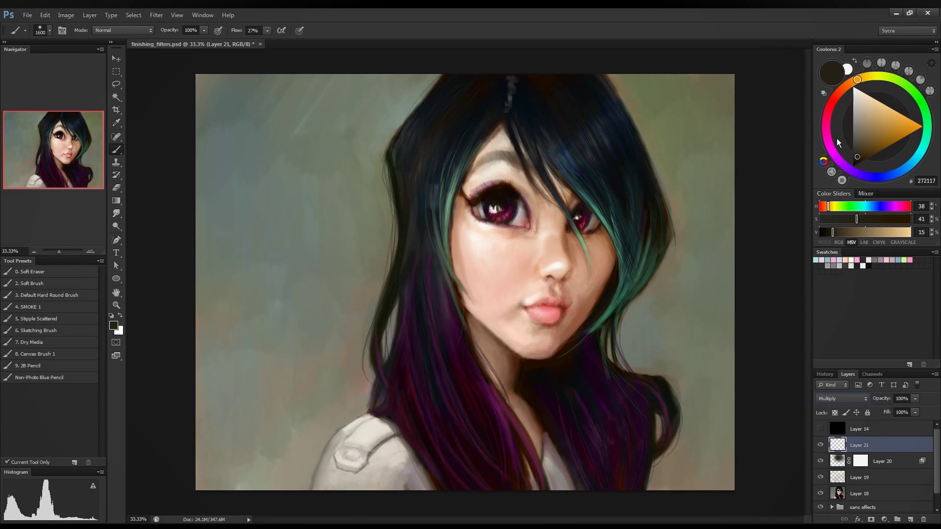
pyautogui.moveTo(864, 118)
pyautogui.mouseDown()
pyautogui.moveTo(861, 102)
pyautogui.moveTo(853, 114)
pyautogui.mouseUp()
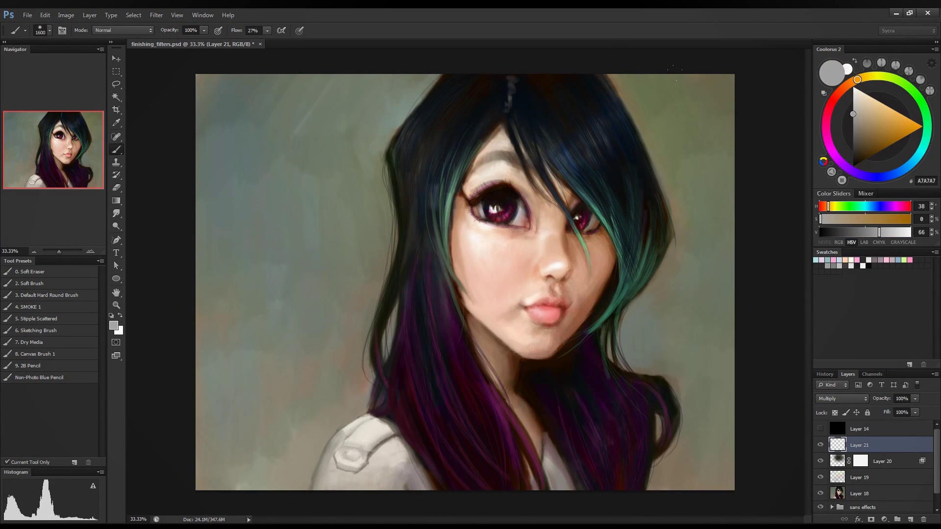
# - Examine the portrait's overall composition and edge brightness at several reduced magnifications
pyautogui.hotkey('ctrl', '-')
pyautogui.hotkey('ctrl', '-')
pyautogui.hotkey('ctrl', '-')
pyautogui.hotkey('ctrl', '-')
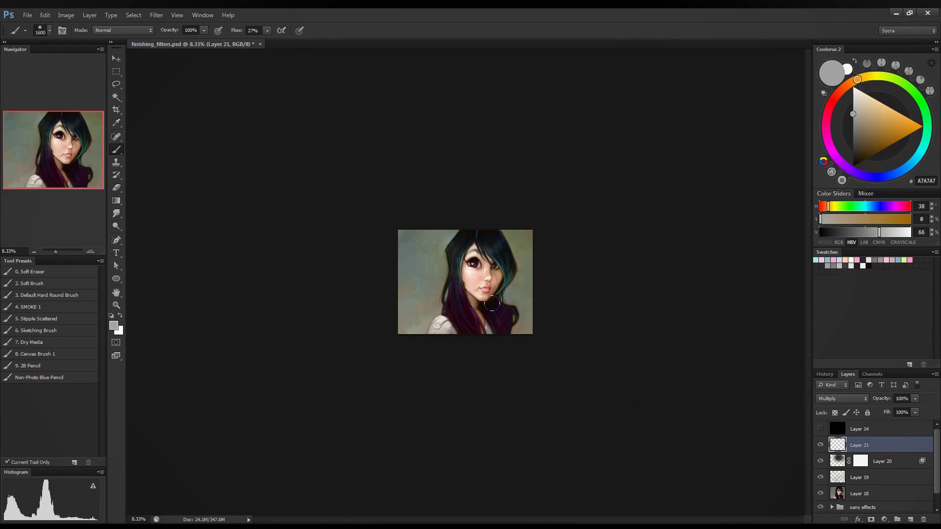
pyautogui.hotkey('ctrl', '+')
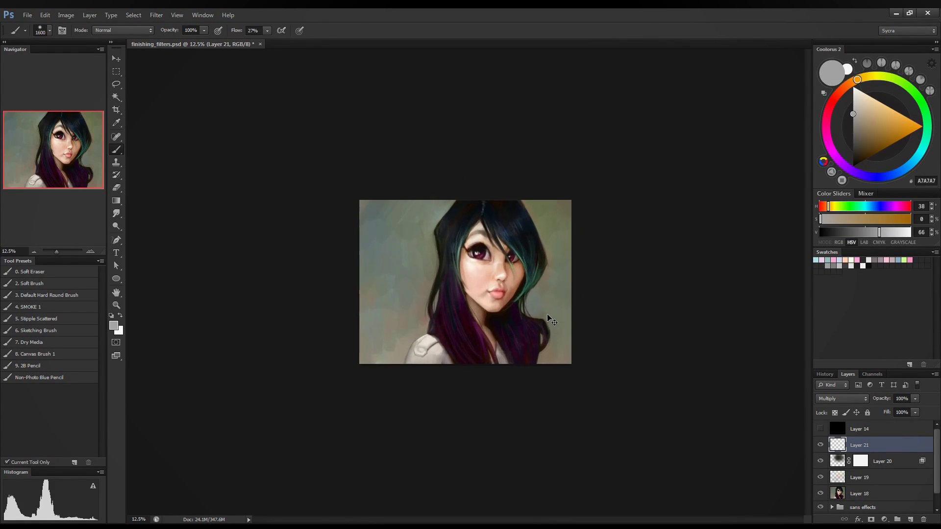
pyautogui.hotkey('ctrl', '+')
pyautogui.hotkey('ctrl', '+')
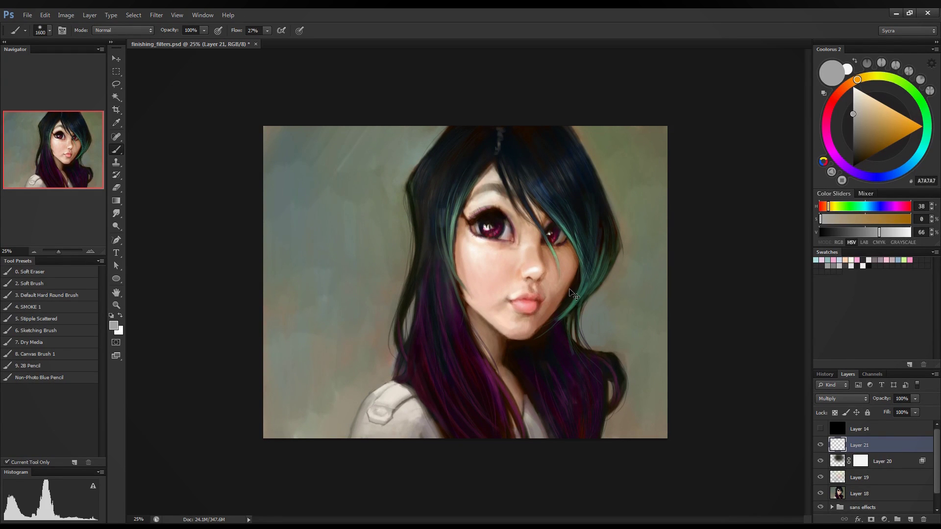
pyautogui.hotkey('ctrl', '-')
pyautogui.hotkey('ctrl', '-')
pyautogui.hotkey('ctrl', '-')
pyautogui.hotkey('ctrl', '+')
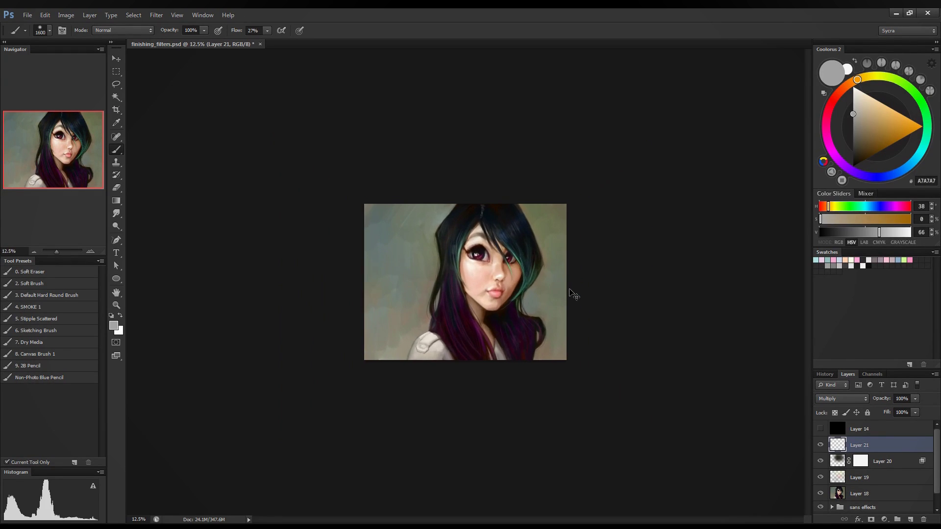
pyautogui.hotkey('ctrl', '+')
pyautogui.hotkey('ctrl', '+')
pyautogui.hotkey('ctrl', '-')
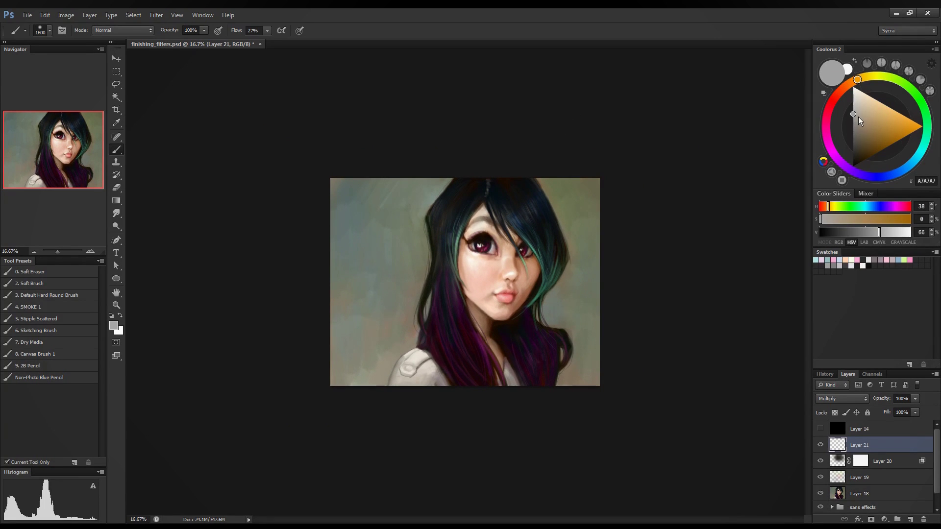
# - Choose a muted reddish brown (AA8C85) and softly darken the portrait's outer edges on the Multiply layer with a size 2600 brush
pyautogui.click(861, 118)
pyautogui.moveTo(856, 118); pyautogui.dragTo(863, 119)
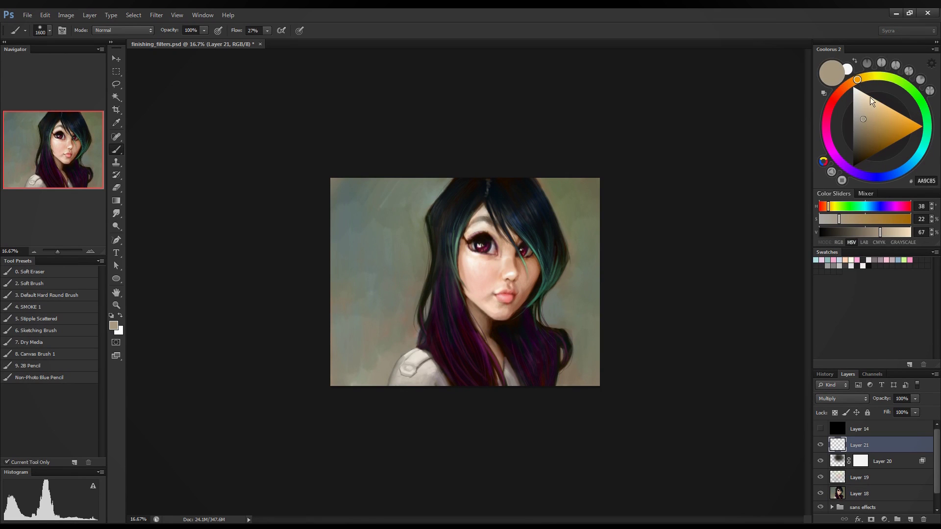
pyautogui.click(839, 94)
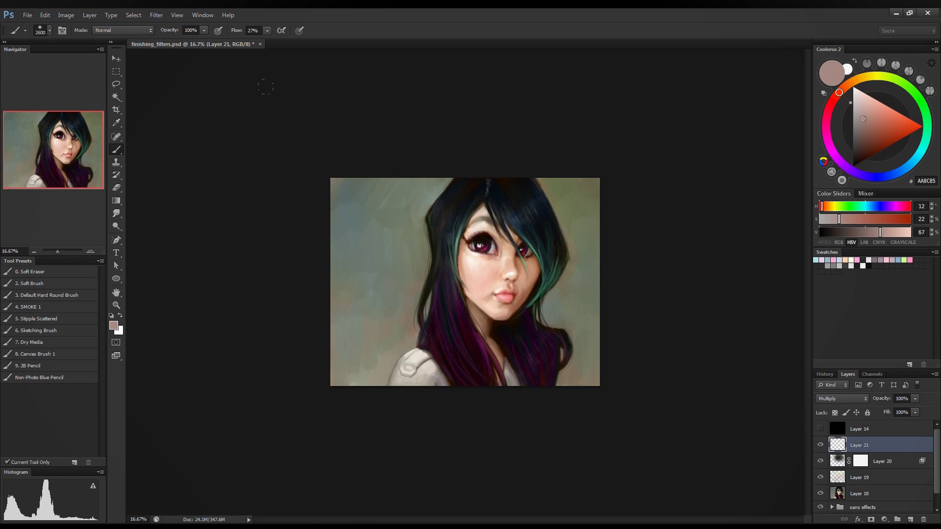
pyautogui.moveTo(273, 63)
pyautogui.mouseDown()
pyautogui.moveTo(294, 147)
pyautogui.moveTo(270, 231)
pyautogui.moveTo(378, 22)
pyautogui.mouseUp()
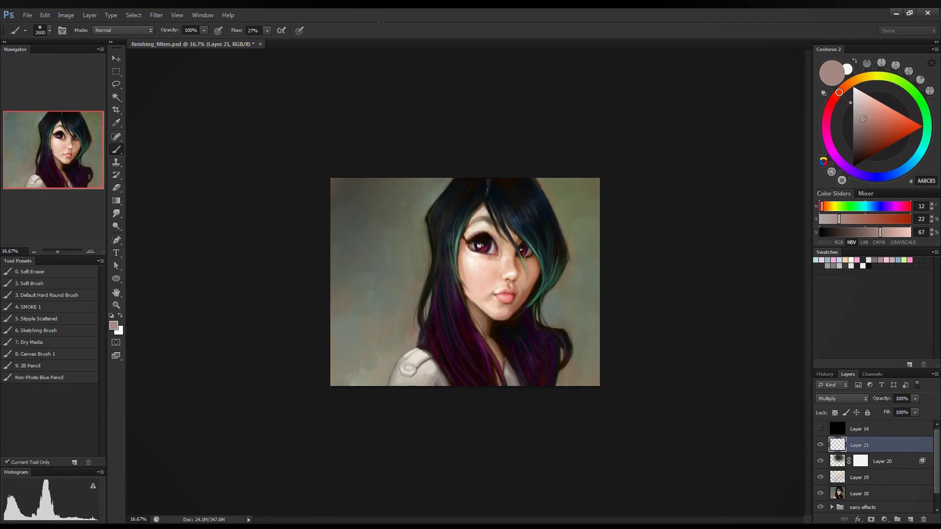
pyautogui.moveTo(526, 56)
pyautogui.mouseDown()
pyautogui.moveTo(735, 275)
pyautogui.moveTo(662, 490)
pyautogui.moveTo(417, 510)
pyautogui.moveTo(223, 297)
pyautogui.mouseUp()
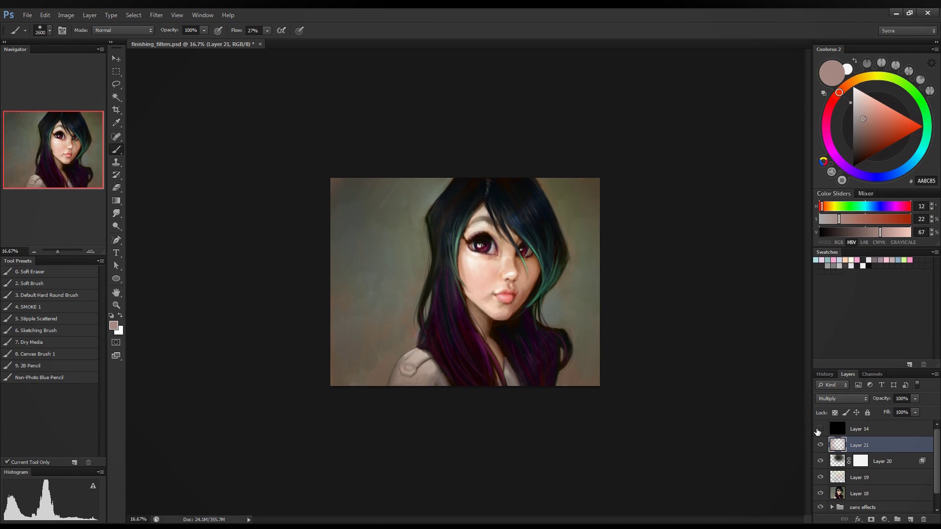
# - Toggle the Multiply layer's visibility to compare the portrait with and without the darkened edges
pyautogui.click(820, 446)
pyautogui.click(821, 447)
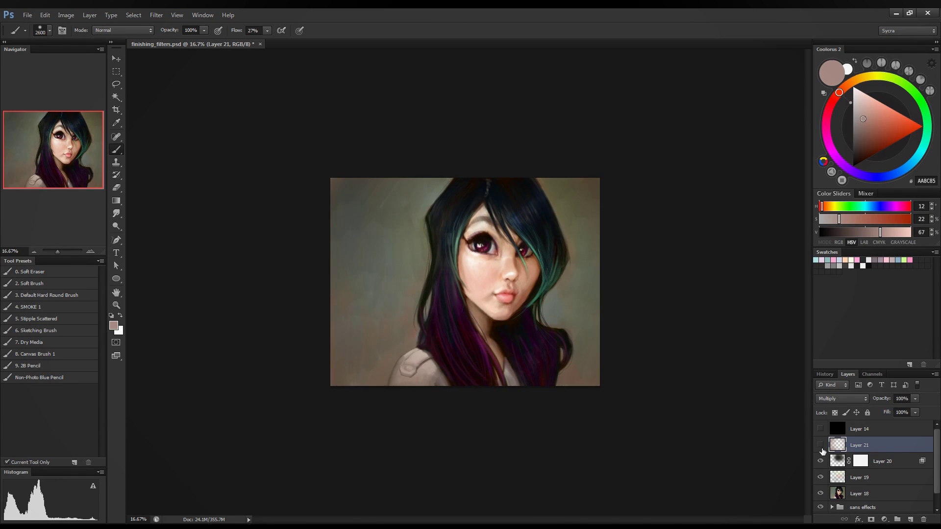
pyautogui.click(821, 447)
pyautogui.click(821, 446)
pyautogui.click(821, 447)
pyautogui.click(822, 449)
# - Choose a darker brown (715E5A) and deepen the canvas corners and side edges on the Multiply layer with a size 1000 brush
pyautogui.moveTo(859, 139); pyautogui.dragTo(859, 134)
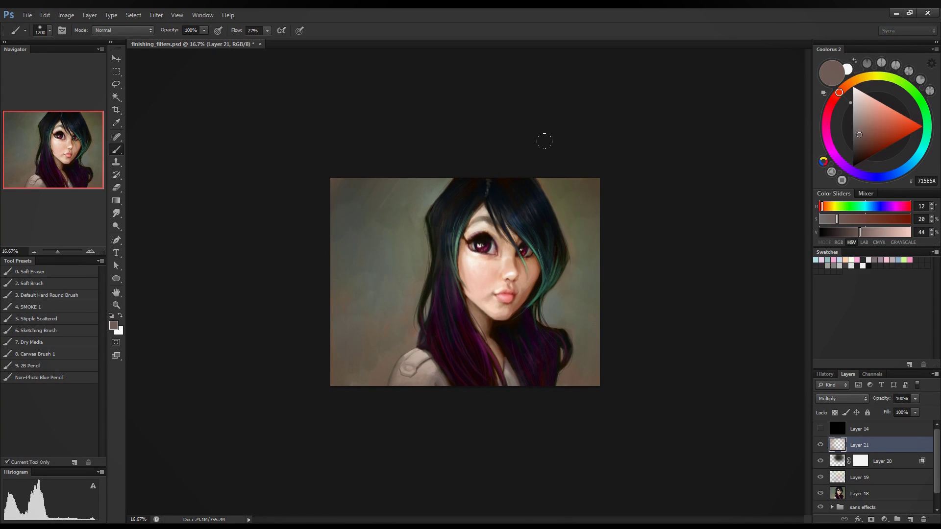
pyautogui.press('[')
pyautogui.press('[')
pyautogui.moveTo(308, 151); pyautogui.dragTo(342, 138)
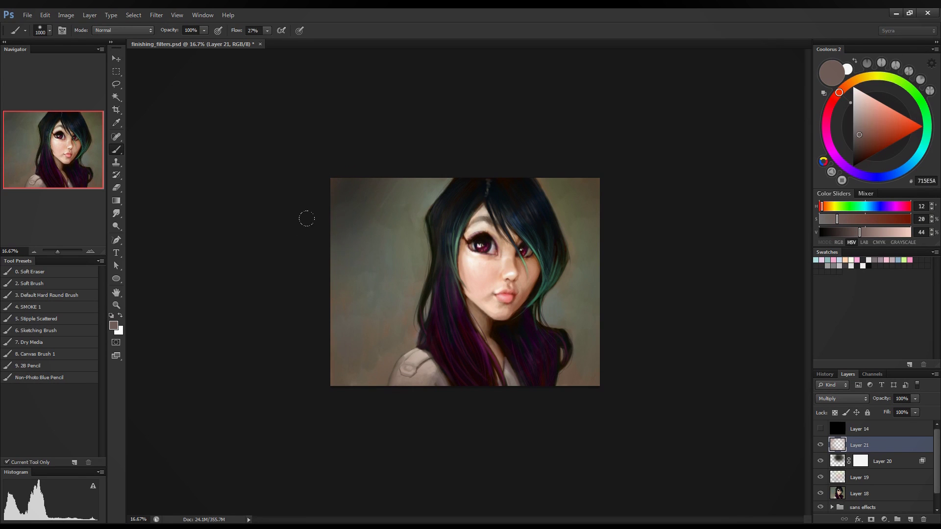
pyautogui.moveTo(306, 219); pyautogui.dragTo(343, 265)
pyautogui.moveTo(322, 359); pyautogui.dragTo(324, 368)
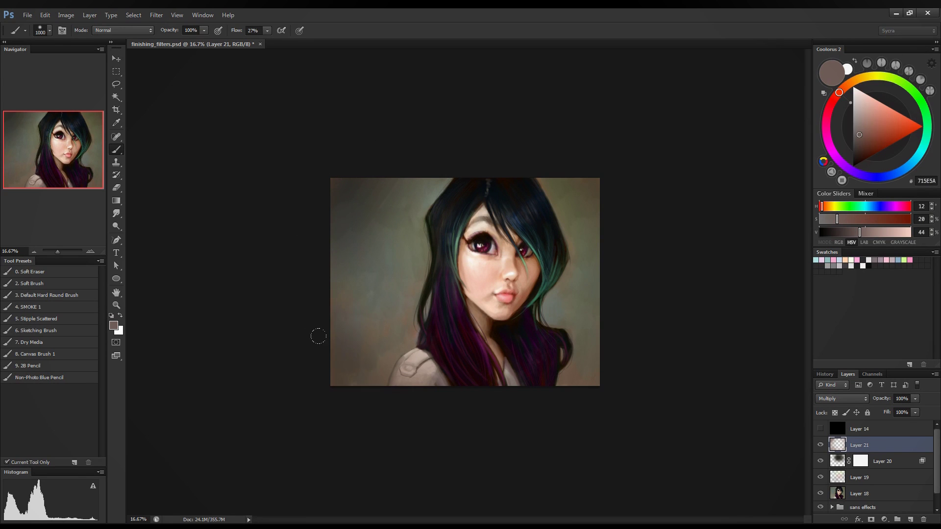
pyautogui.moveTo(584, 349); pyautogui.dragTo(590, 380)
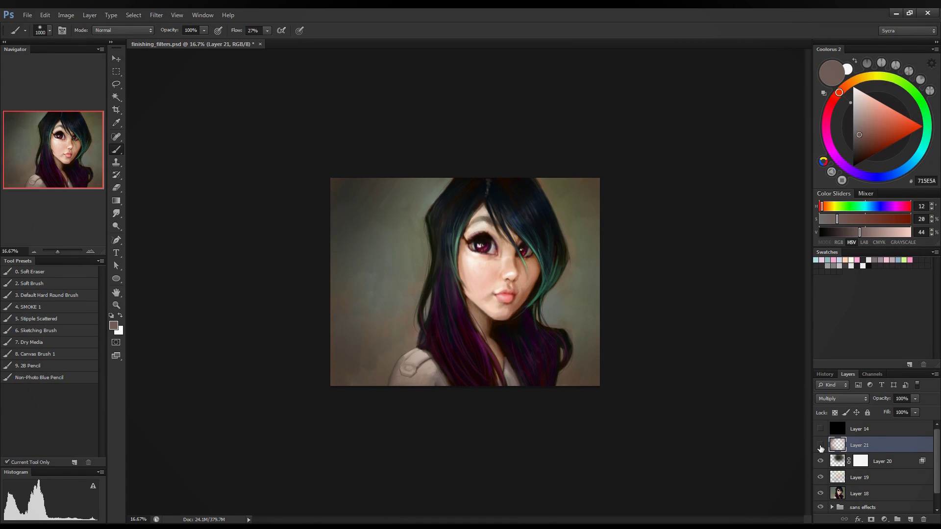
# - Lower the Multiply layer's opacity to 77% and compare the vignette with the layer shown and hidden
pyautogui.click(820, 445)
pyautogui.click(820, 445)
pyautogui.moveTo(889, 434); pyautogui.dragTo(903, 418)
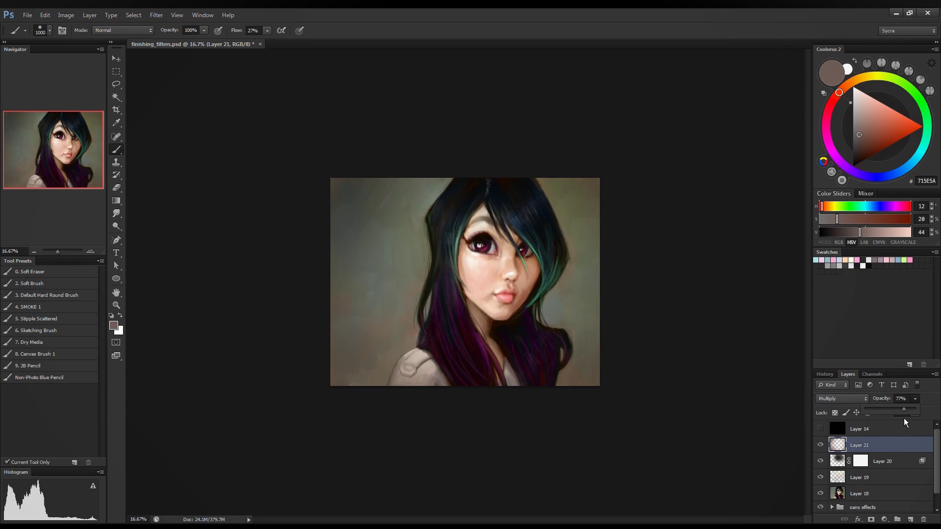
pyautogui.click(820, 446)
pyautogui.click(821, 446)
pyautogui.click(821, 446)
pyautogui.click(821, 445)
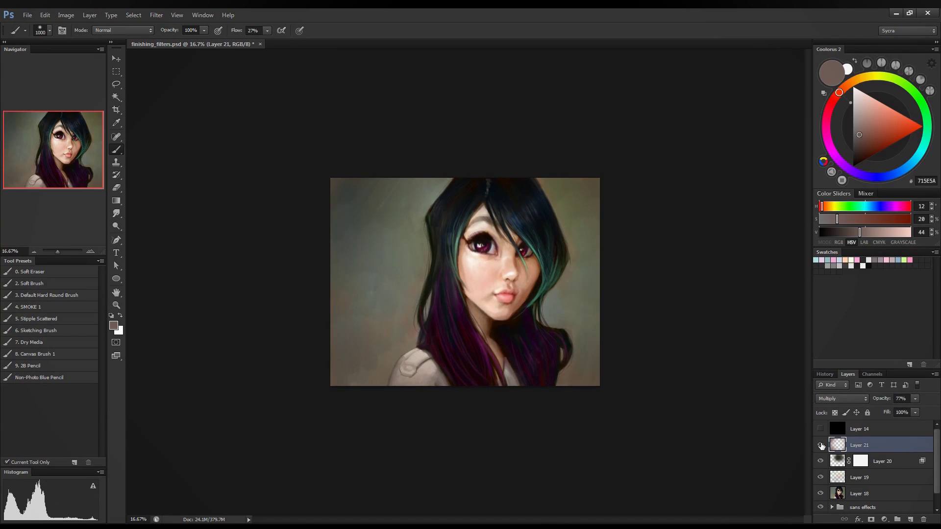
# - Hide the Multiply vignette layer and stamp all visible layers onto a new layer above it
pyautogui.click(821, 446)
pyautogui.click(821, 445)
pyautogui.click(821, 446)
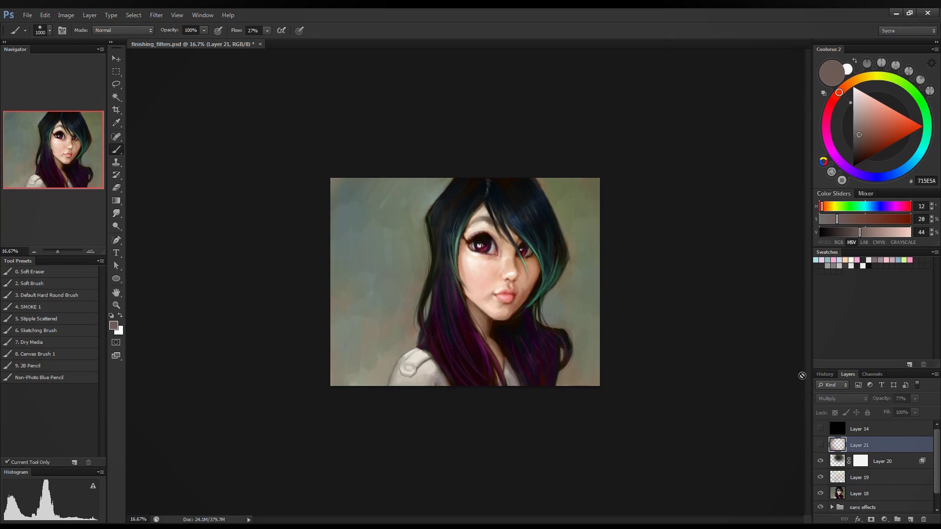
pyautogui.click(910, 519)
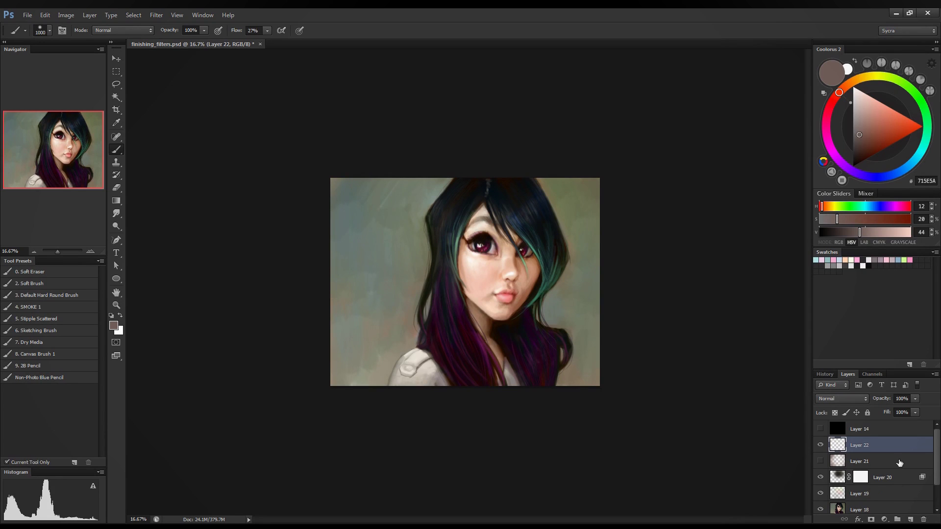
pyautogui.hotkey('ctrl', 'shift', 'alt', 'e')
pyautogui.click(821, 444)
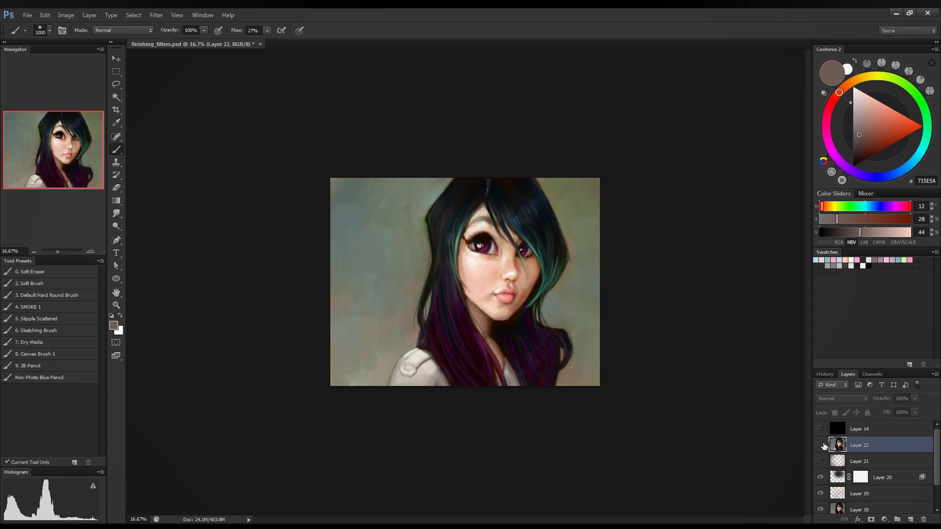
pyautogui.scroll(-2, 877, 467)
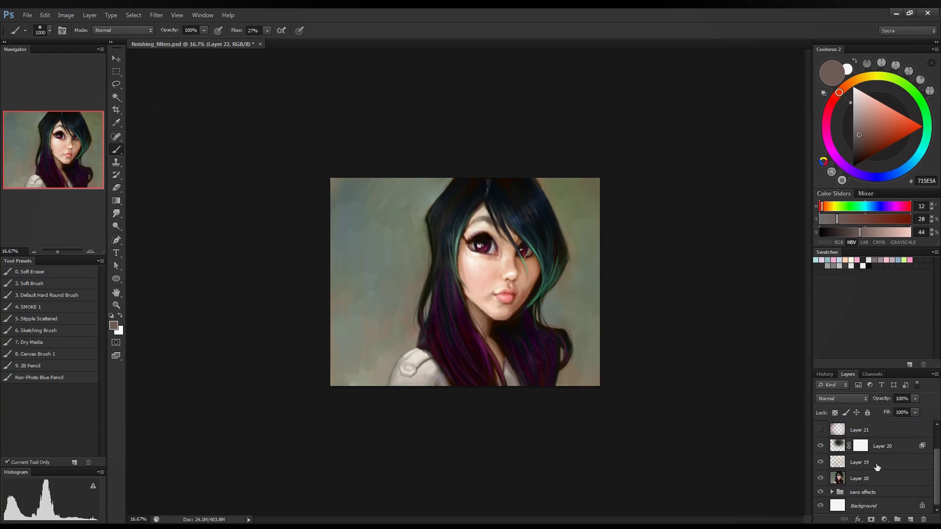
pyautogui.scroll(2, 876, 467)
pyautogui.click(820, 445)
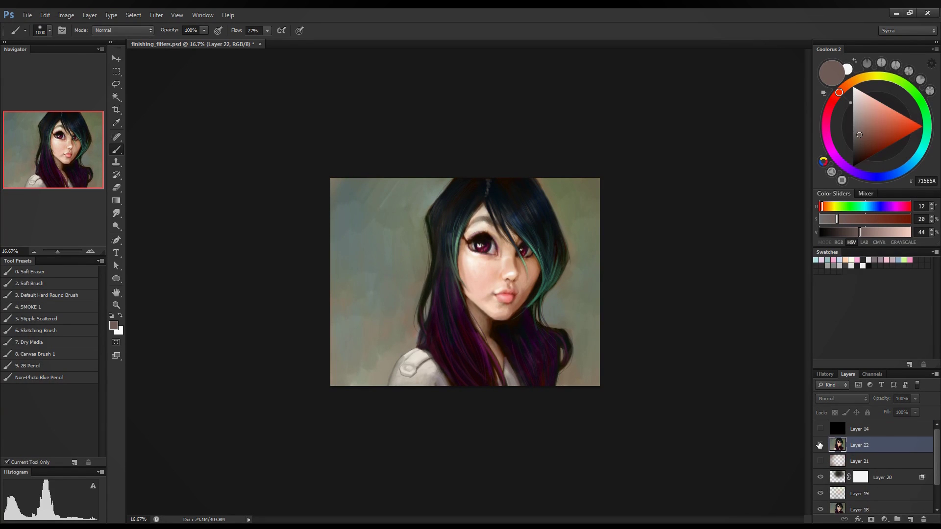
pyautogui.click(819, 445)
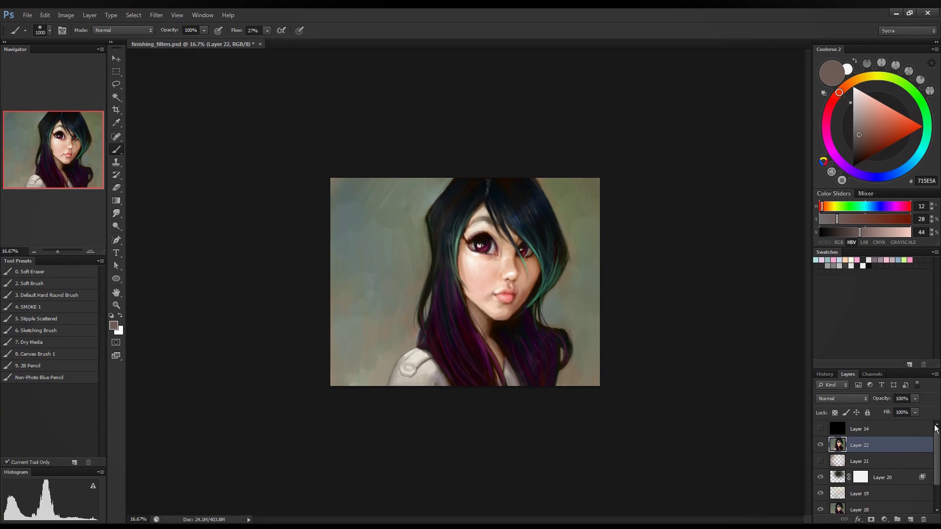
# - Start the Lighting Effects filter on the stamped layer and move, shrink and rotate its spot light around the face
pyautogui.click(158, 17)
pyautogui.moveTo(187, 145)
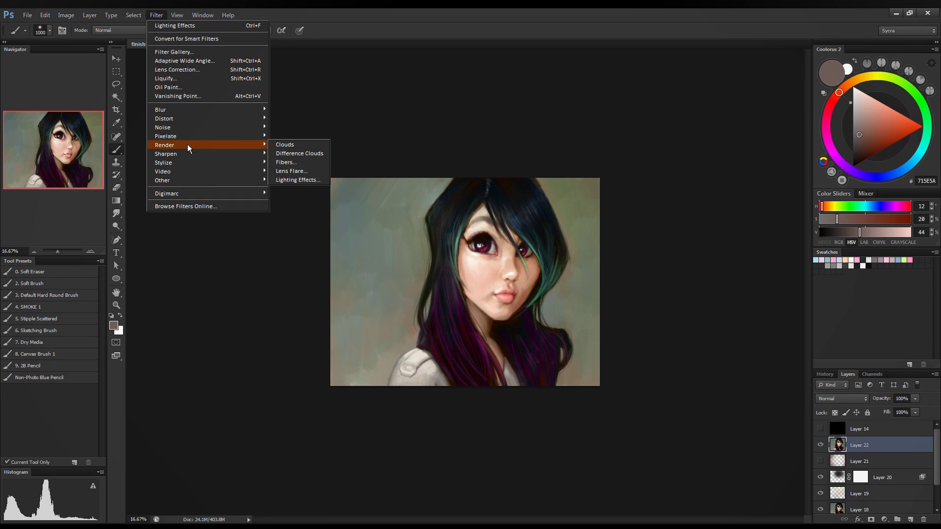
pyautogui.click(291, 179)
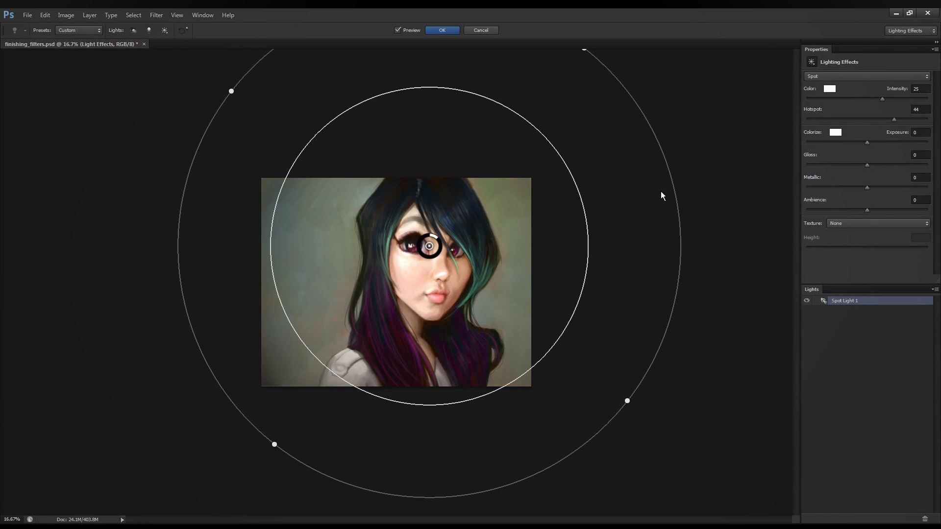
pyautogui.moveTo(434, 251)
pyautogui.mouseDown()
pyautogui.moveTo(442, 264)
pyautogui.moveTo(403, 295)
pyautogui.moveTo(445, 249)
pyautogui.moveTo(399, 248)
pyautogui.moveTo(480, 196)
pyautogui.moveTo(375, 295)
pyautogui.moveTo(474, 190)
pyautogui.moveTo(387, 323)
pyautogui.moveTo(406, 175)
pyautogui.moveTo(482, 239)
pyautogui.moveTo(422, 262)
pyautogui.mouseUp()
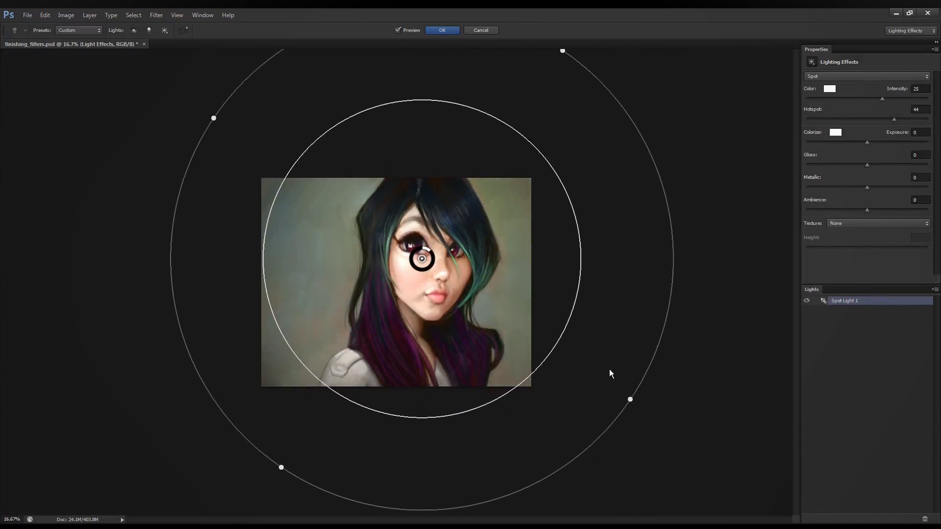
pyautogui.moveTo(630, 400); pyautogui.dragTo(573, 363)
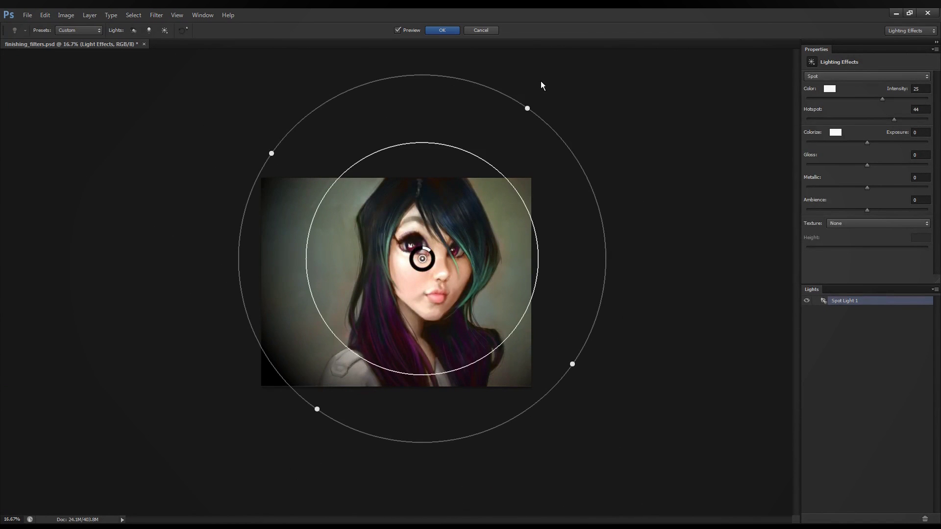
pyautogui.moveTo(523, 108); pyautogui.dragTo(497, 141)
pyautogui.moveTo(271, 163); pyautogui.dragTo(251, 356)
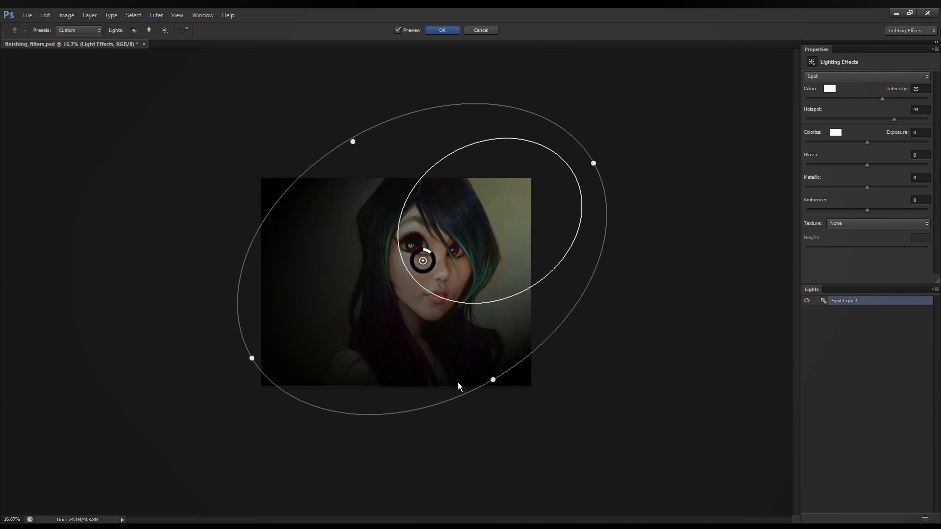
# - Enlarge and recenter the spot light around the face so only the canvas edges darken, and apply the lighting effect
pyautogui.moveTo(490, 381); pyautogui.dragTo(520, 415)
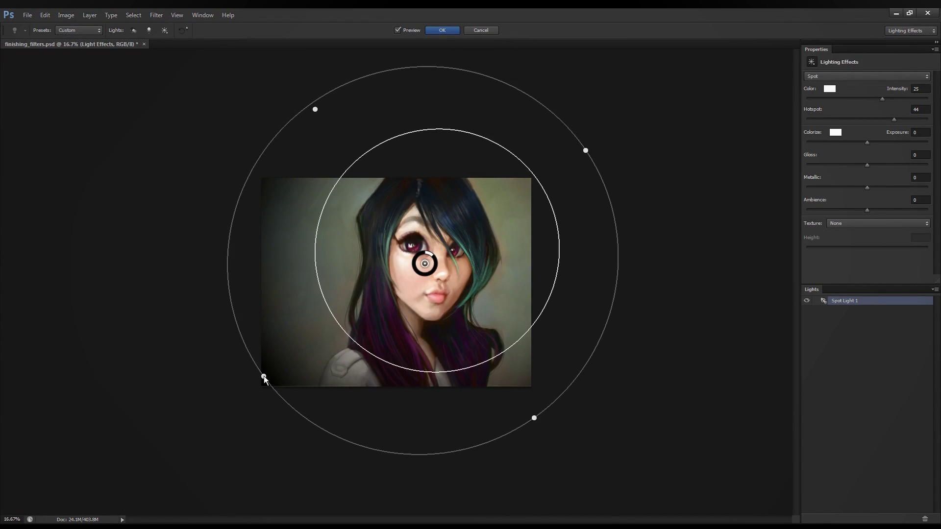
pyautogui.moveTo(263, 378); pyautogui.dragTo(252, 391)
pyautogui.moveTo(535, 273); pyautogui.dragTo(485, 318)
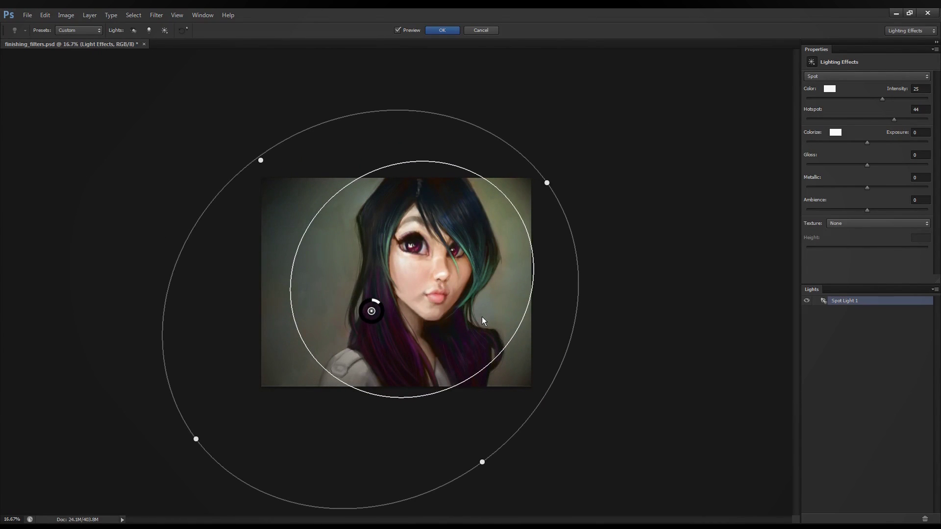
pyautogui.moveTo(550, 187); pyautogui.dragTo(557, 178)
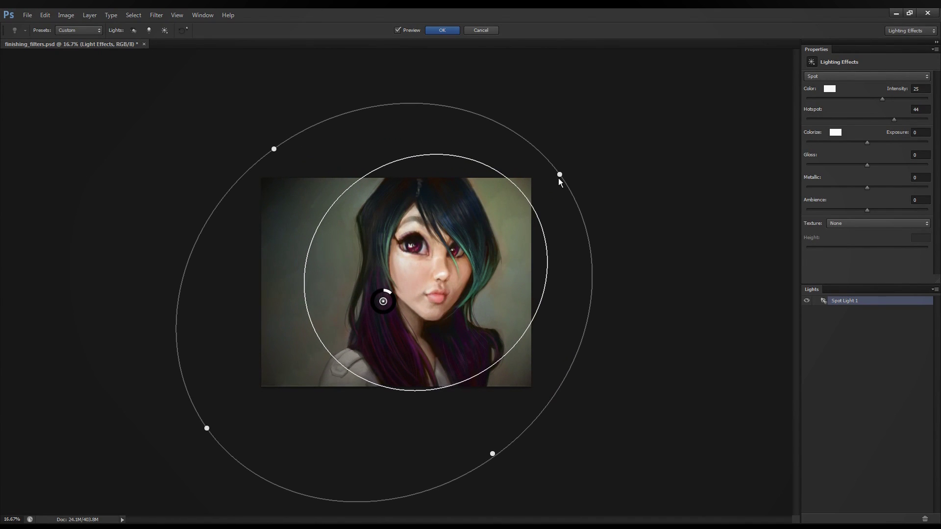
pyautogui.moveTo(492, 454); pyautogui.dragTo(436, 505)
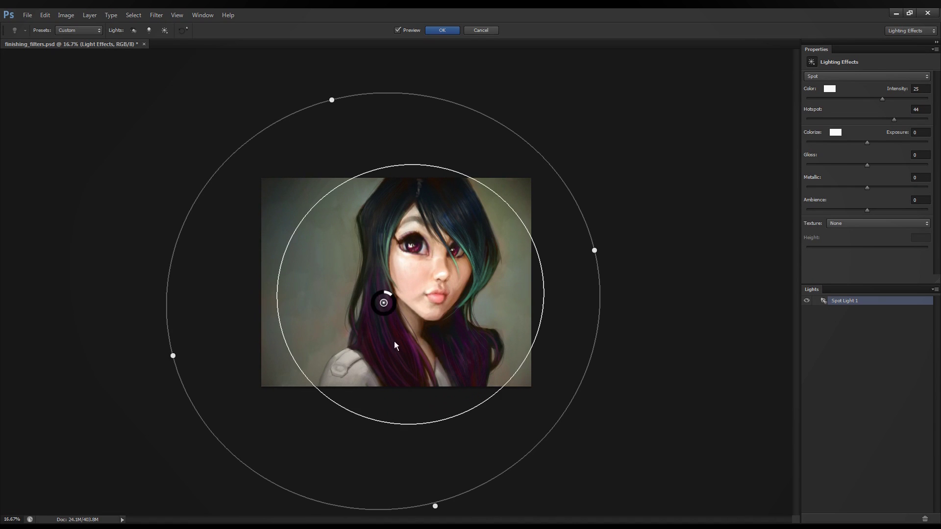
pyautogui.moveTo(421, 303); pyautogui.dragTo(440, 285)
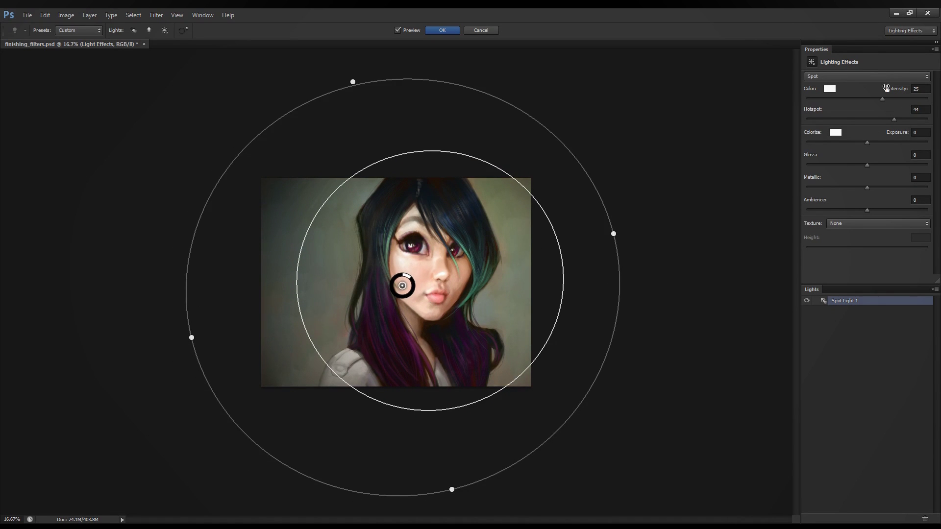
pyautogui.click(442, 30)
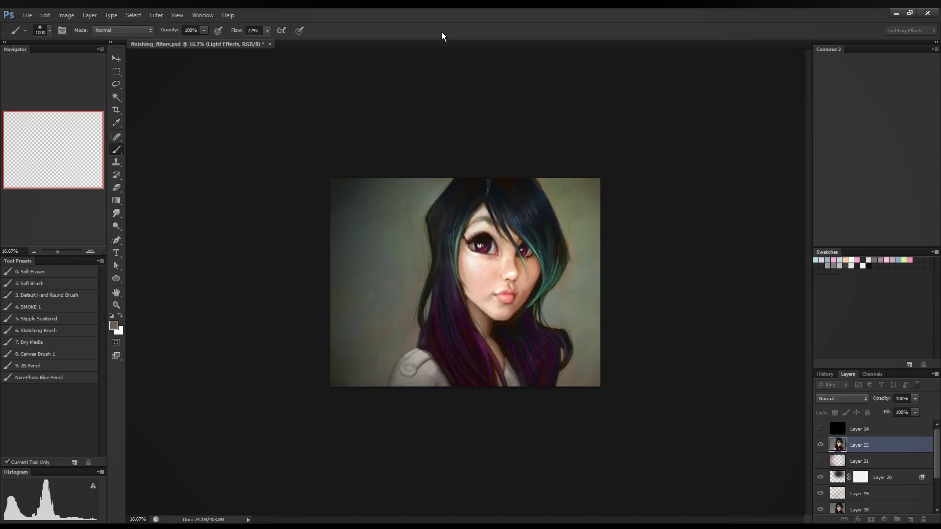
# - Toggle the lighting effects layer's visibility to compare the portrait with and without the spot light
pyautogui.click(820, 445)
pyautogui.click(819, 445)
pyautogui.click(819, 445)
pyautogui.click(818, 444)
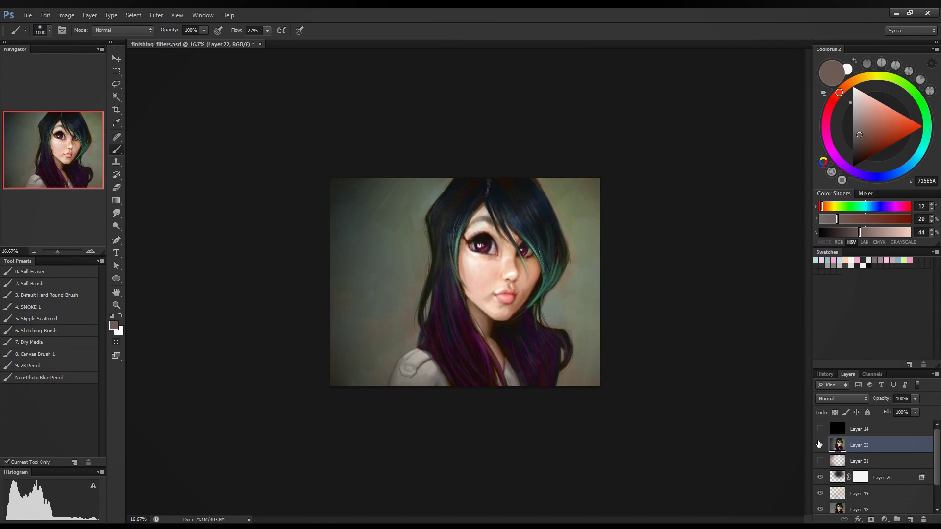
pyautogui.click(818, 444)
# - Show the Multiply layer again and compare its painted vignette with the lighting effects version
pyautogui.click(818, 462)
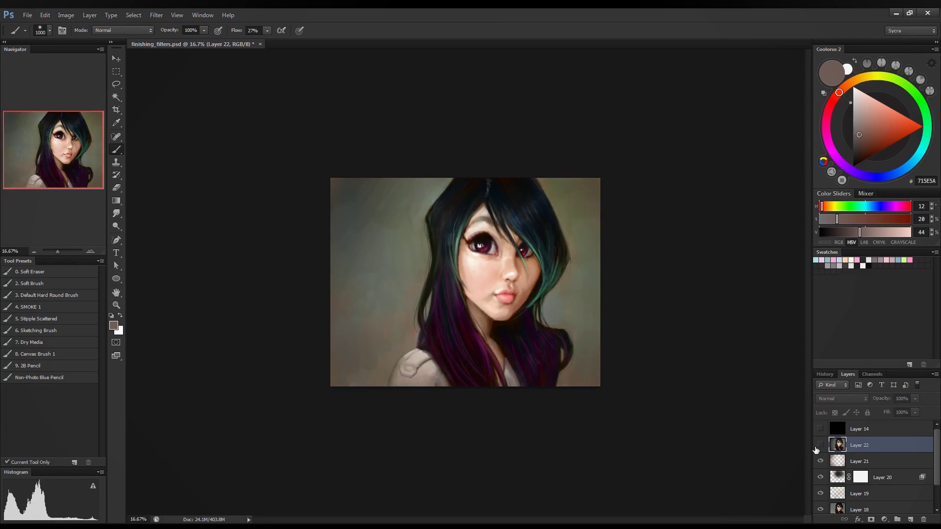
pyautogui.click(817, 447)
pyautogui.click(819, 445)
pyautogui.click(817, 461)
pyautogui.click(818, 463)
pyautogui.click(818, 462)
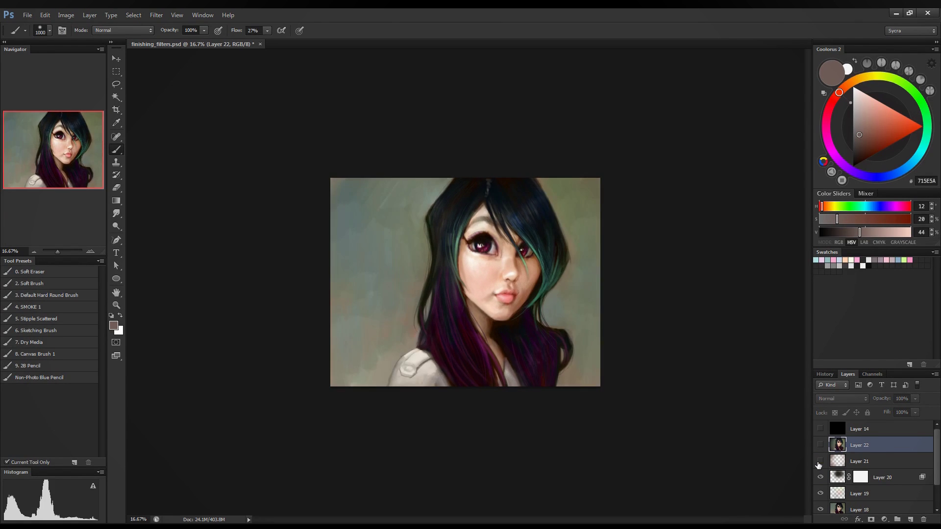
pyautogui.click(818, 462)
pyautogui.click(819, 446)
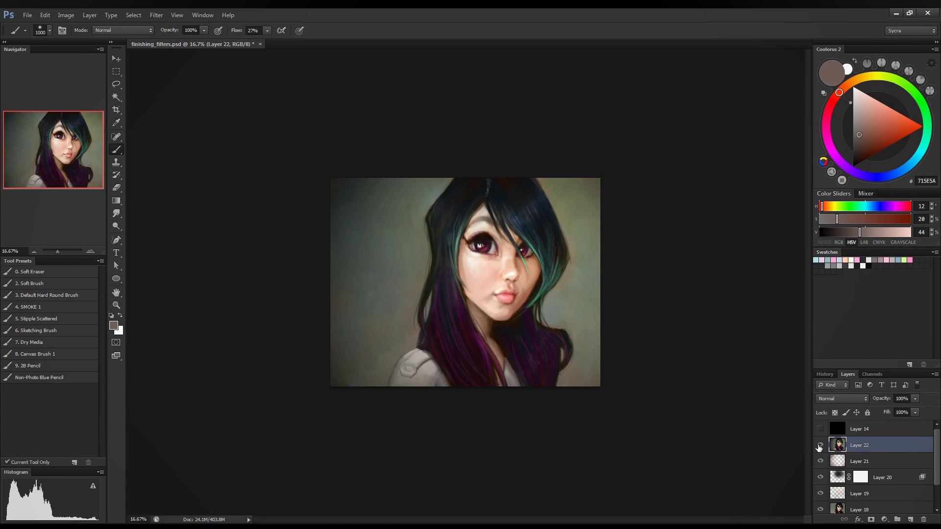
# - Hide the lighting effects layer and deepen the shading of the portrait on the Multiply layer with brush sizes 1200 and 800
pyautogui.click(819, 445)
pyautogui.click(831, 464)
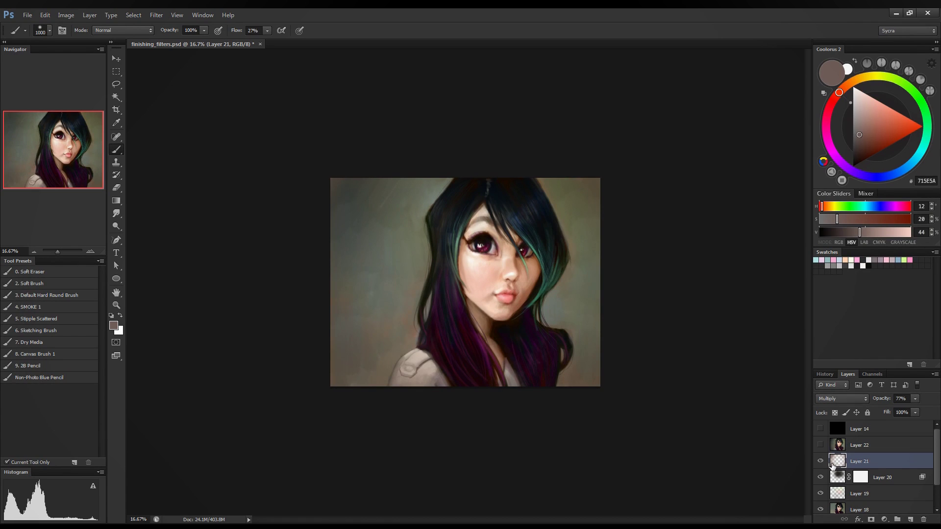
pyautogui.press(']')
pyautogui.moveTo(319, 321)
pyautogui.mouseDown()
pyautogui.moveTo(416, 387)
pyautogui.moveTo(530, 392)
pyautogui.moveTo(581, 326)
pyautogui.mouseUp()
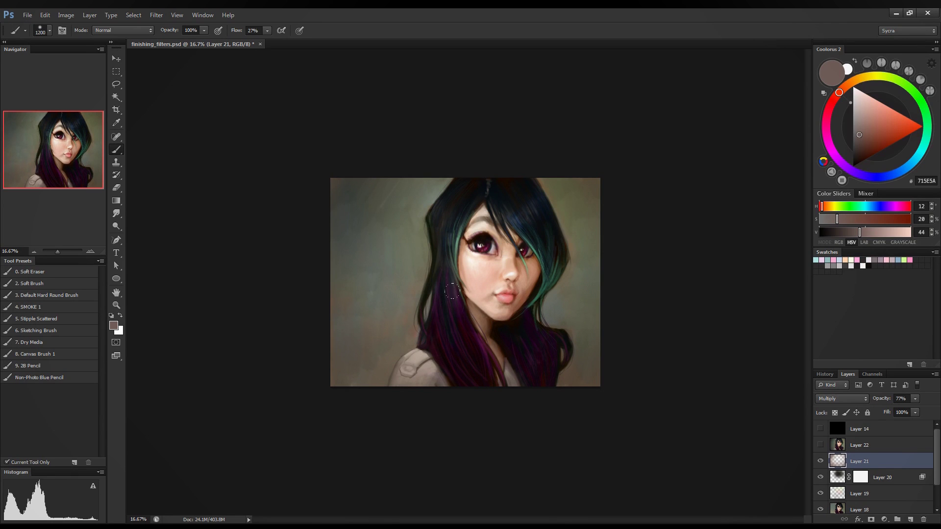
pyautogui.press('[')
pyautogui.press('[')
pyautogui.press('[')
pyautogui.press('[')
pyautogui.press('[')
pyautogui.press('[')
pyautogui.moveTo(473, 312); pyautogui.dragTo(452, 290)
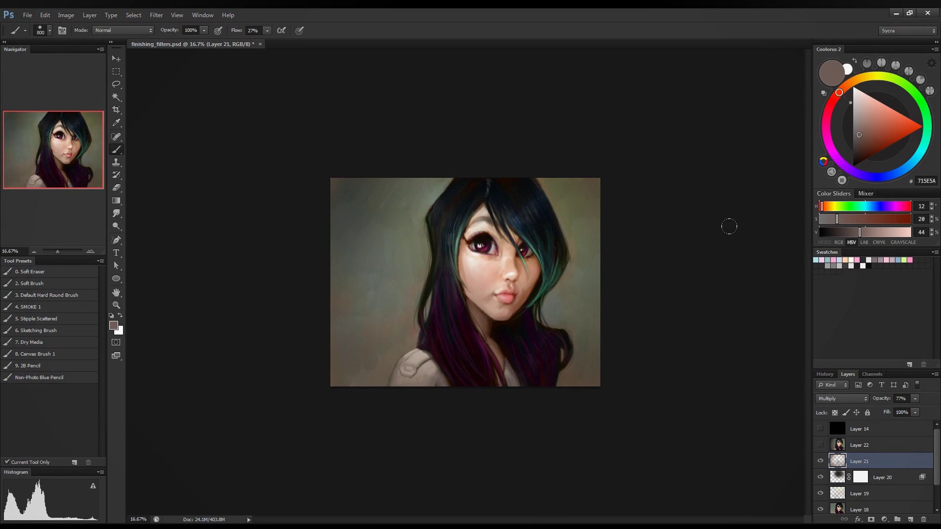
# - Toggle the Multiply layer and the lighting effects layer in turn to compare the two darkening methods
pyautogui.click(820, 461)
pyautogui.click(821, 461)
pyautogui.click(821, 461)
pyautogui.click(820, 461)
pyautogui.click(820, 445)
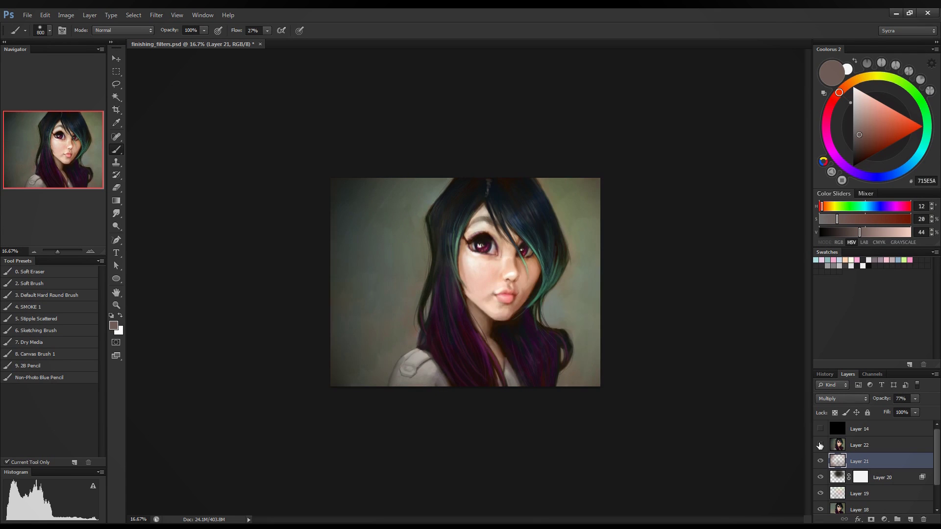
pyautogui.click(820, 445)
pyautogui.click(820, 445)
pyautogui.click(819, 445)
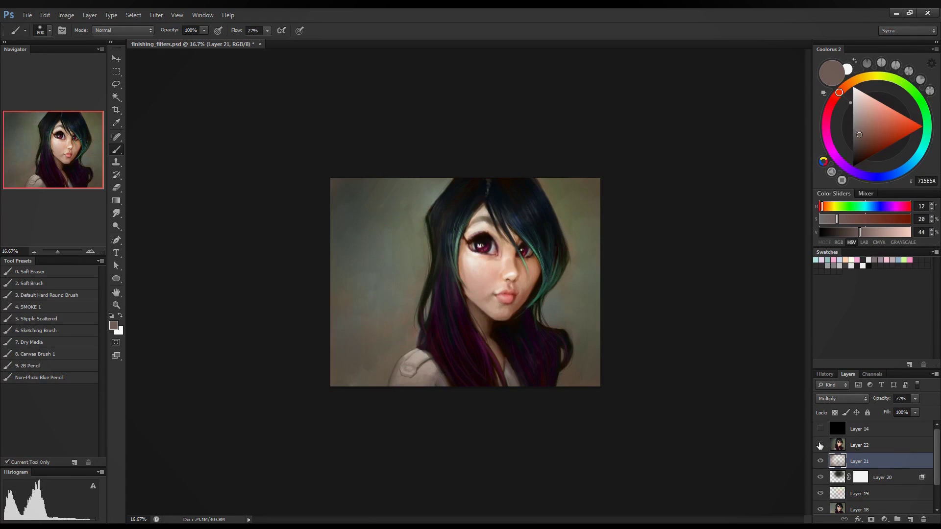
pyautogui.click(820, 445)
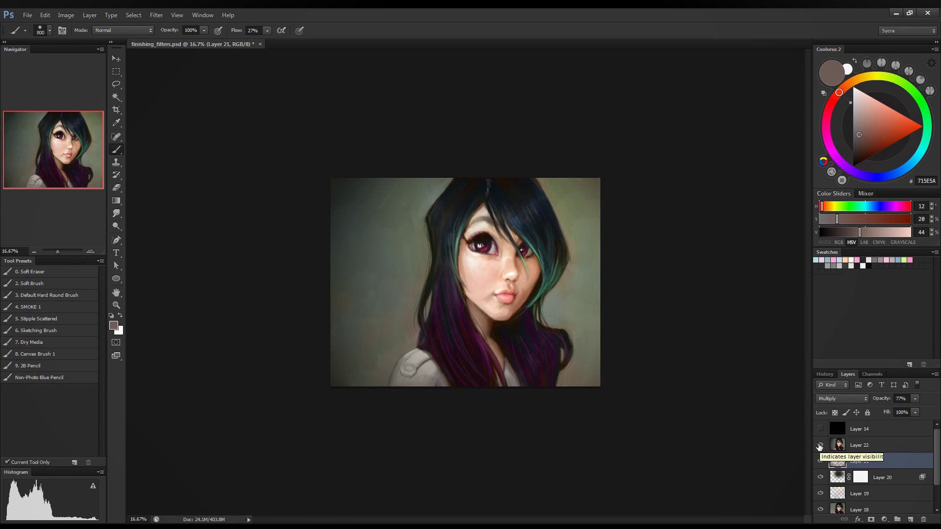
# - Add a new layer above the lighting effects layer, hide the lighting effects layer and stamp all visible layers onto the new one
pyautogui.click(838, 446)
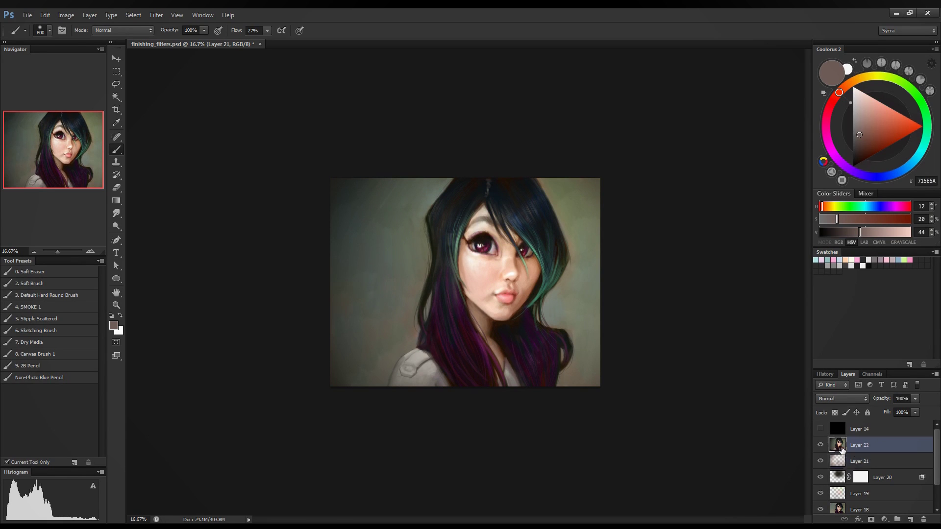
pyautogui.click(910, 519)
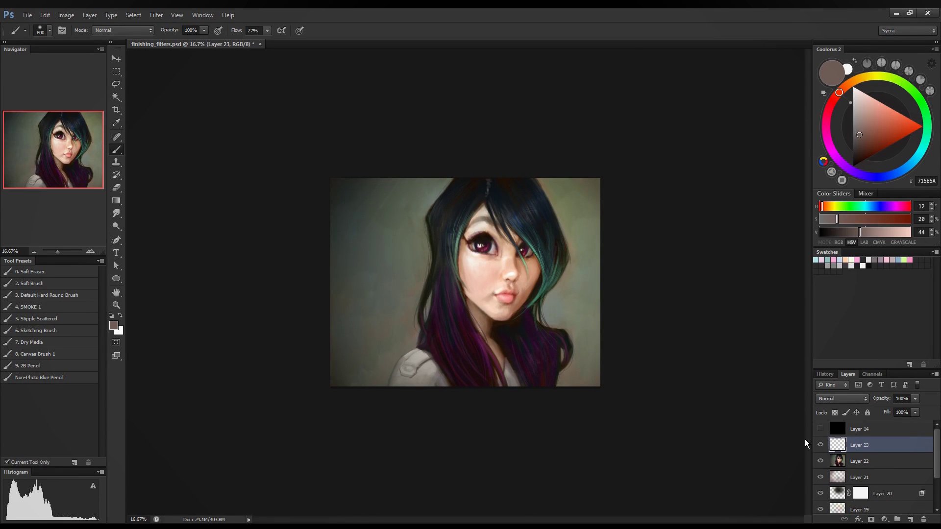
pyautogui.click(820, 463)
pyautogui.click(820, 464)
pyautogui.click(820, 463)
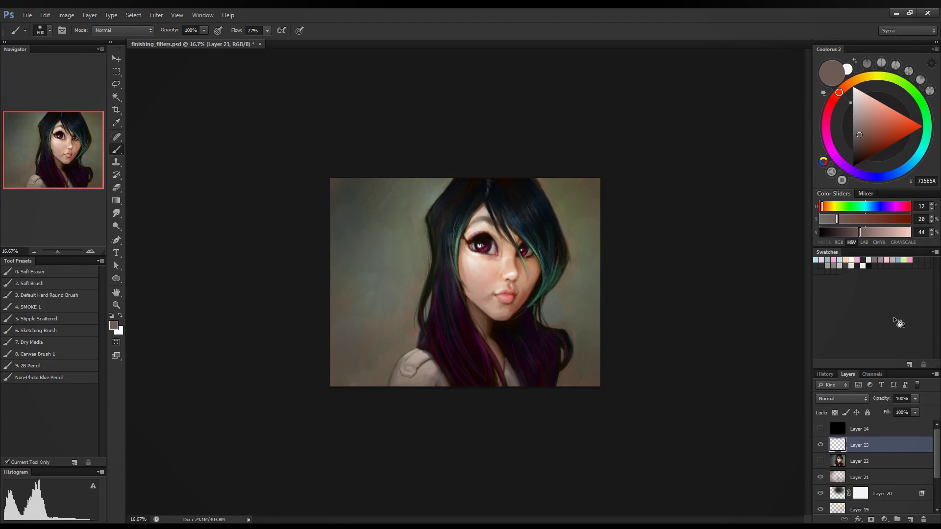
pyautogui.hotkey('ctrl', 'shift', 'alt', 'e')
# - Apply a Lens Blur with a radius of 42 to the newly stamped layer
pyautogui.click(156, 15)
pyautogui.moveTo(218, 107)
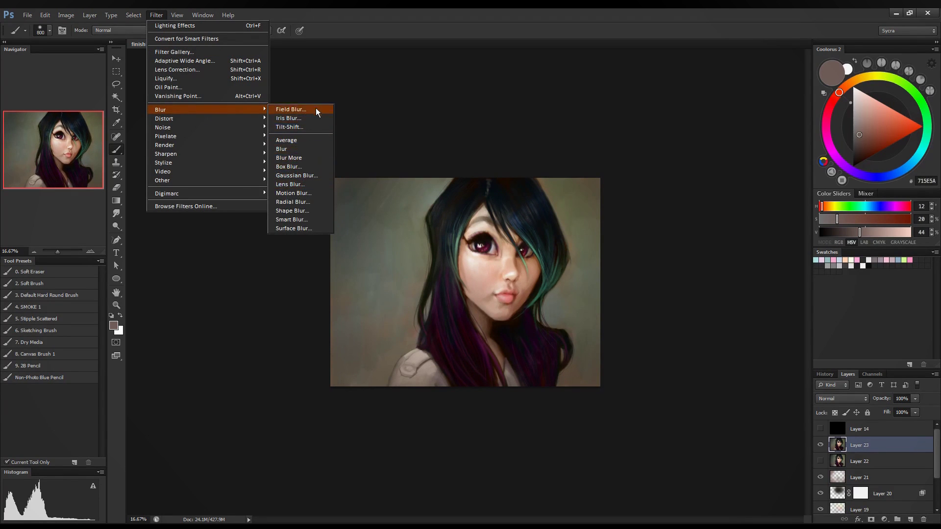
pyautogui.click(304, 185)
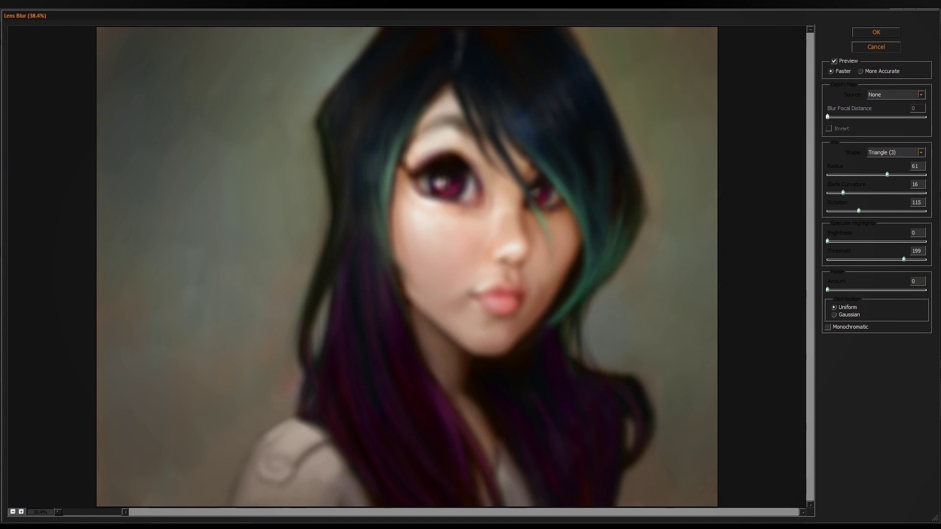
pyautogui.click(857, 175)
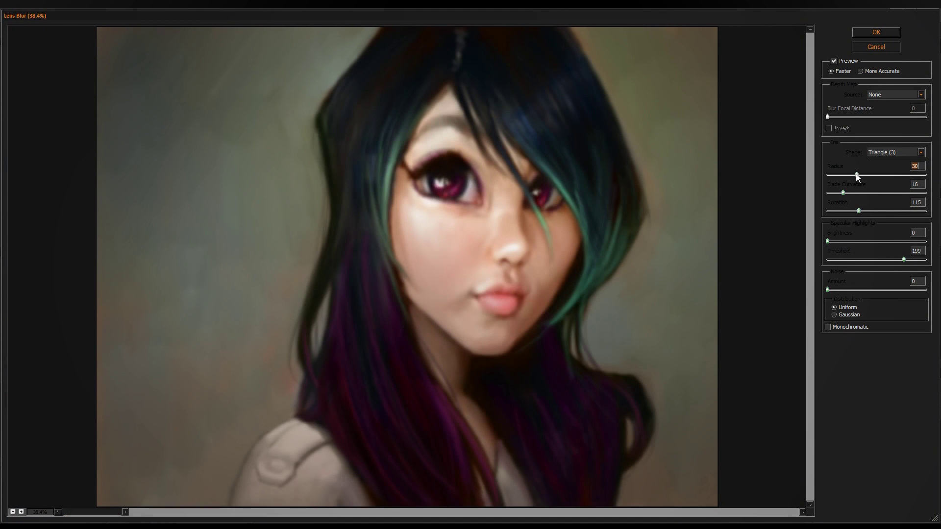
pyautogui.moveTo(858, 176)
pyautogui.mouseDown()
pyautogui.moveTo(842, 176)
pyautogui.moveTo(879, 179)
pyautogui.moveTo(839, 181)
pyautogui.moveTo(871, 180)
pyautogui.mouseUp()
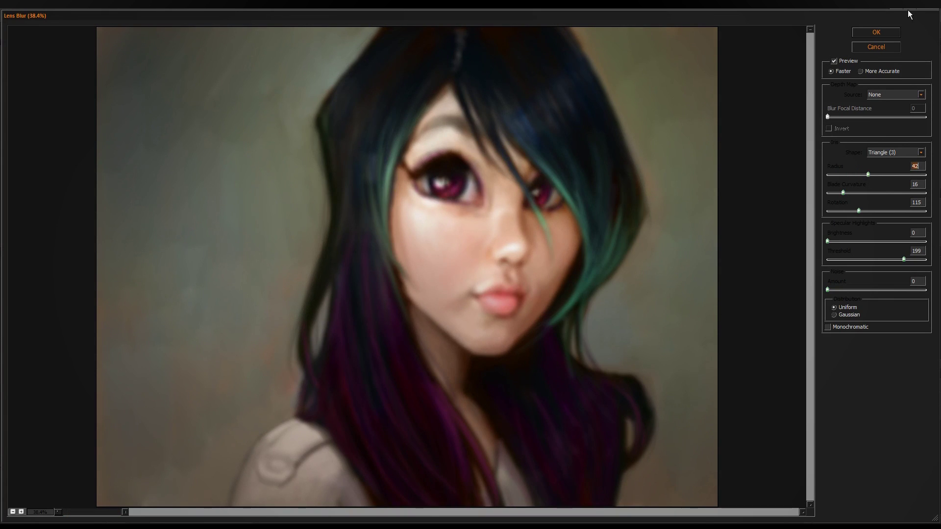
pyautogui.click(883, 31)
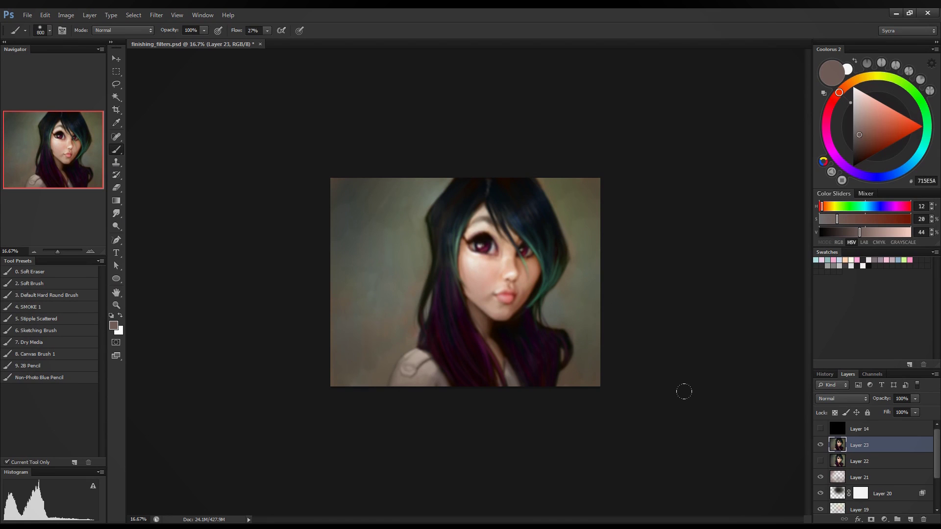
# - Add a layer mask to the blurred layer and prepare the Soft Brush preset with black at size 1300
pyautogui.hotkey('ctrl', '+')
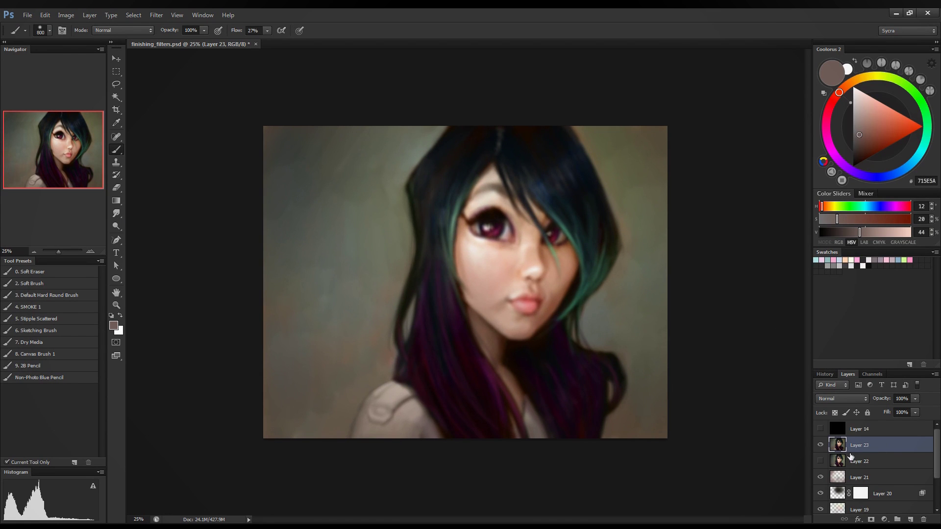
pyautogui.click(869, 519)
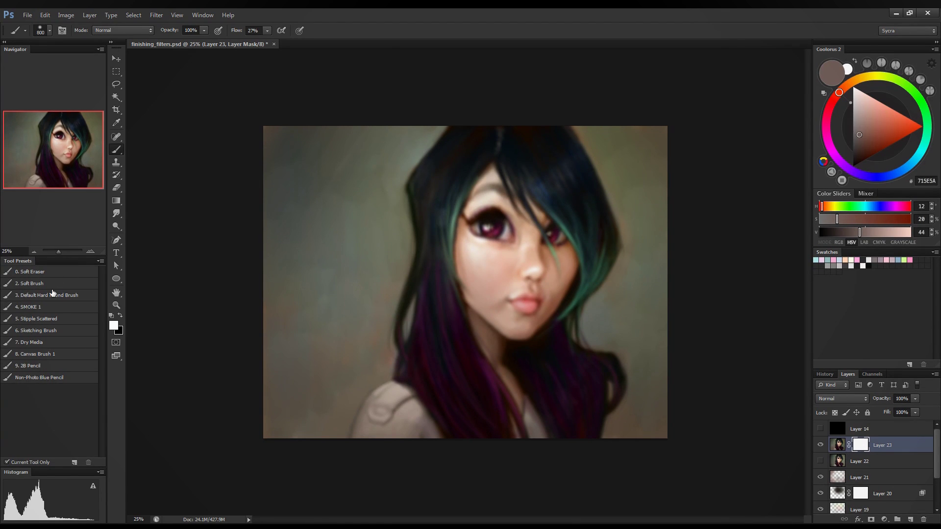
pyautogui.click(30, 283)
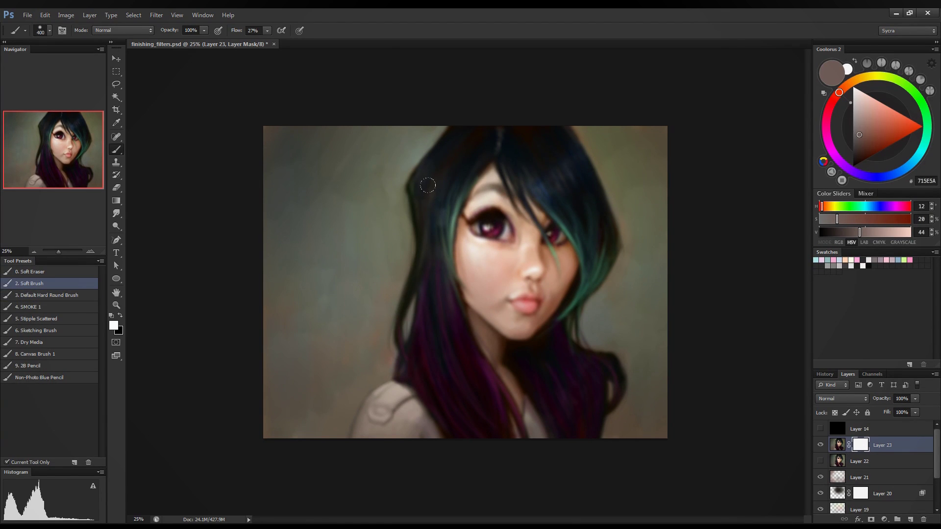
pyautogui.press('x')
pyautogui.press(']')
pyautogui.press(']')
pyautogui.press(']')
pyautogui.press(']')
pyautogui.press(']')
pyautogui.press(']')
pyautogui.press(']')
pyautogui.press(']')
pyautogui.press(']')
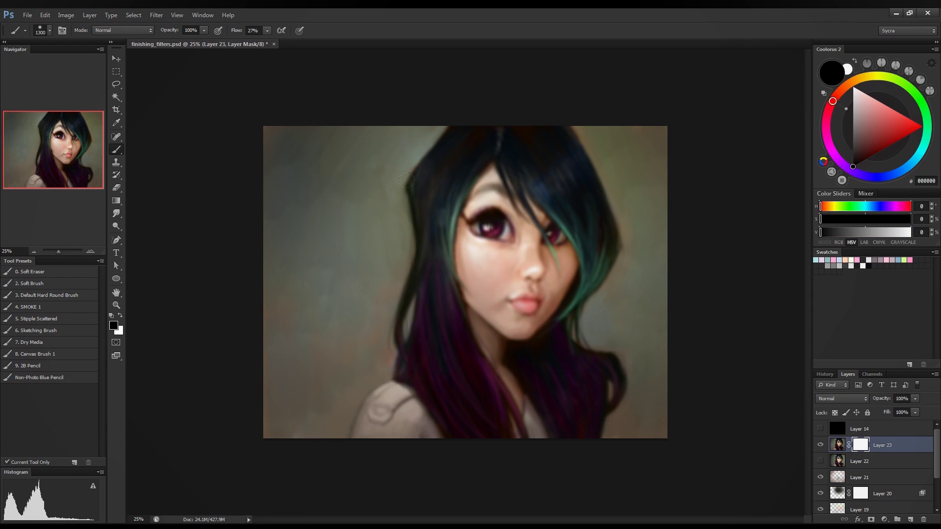
# - Paint black on the blurred layer's mask over the face and hair with brush sizes up to 1700 to reveal the sharp image
pyautogui.click(453, 153)
pyautogui.click(406, 141)
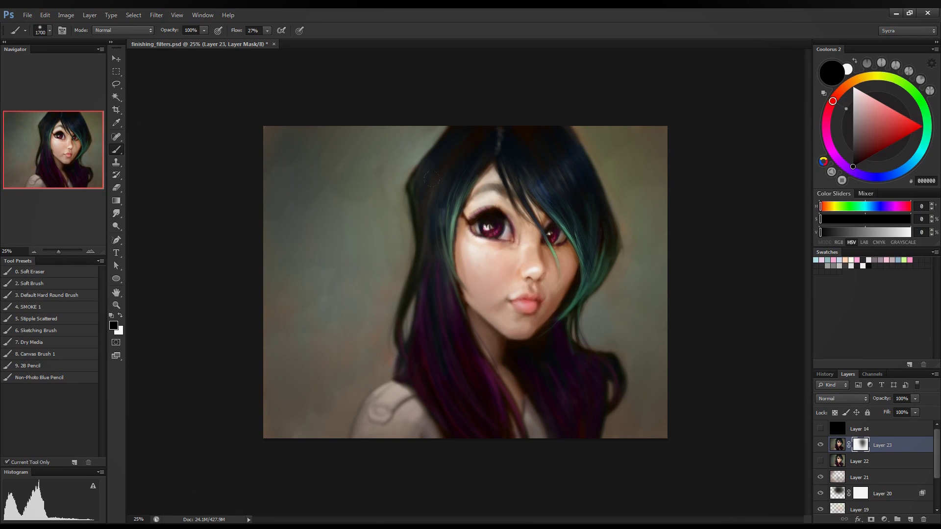
pyautogui.moveTo(432, 180)
pyautogui.mouseDown()
pyautogui.moveTo(418, 203)
pyautogui.moveTo(424, 257)
pyautogui.mouseUp()
pyautogui.moveTo(397, 314); pyautogui.dragTo(361, 357)
pyautogui.moveTo(481, 344); pyautogui.dragTo(510, 365)
pyautogui.moveTo(442, 174); pyautogui.dragTo(458, 282)
# - Toggle the masked blur layer's visibility repeatedly to compare the portrait with and without the lens blur
pyautogui.click(819, 445)
pyautogui.click(820, 445)
pyautogui.click(820, 445)
pyautogui.click(820, 445)
pyautogui.click(820, 445)
pyautogui.click(820, 445)
pyautogui.click(819, 445)
pyautogui.click(819, 445)
pyautogui.click(820, 445)
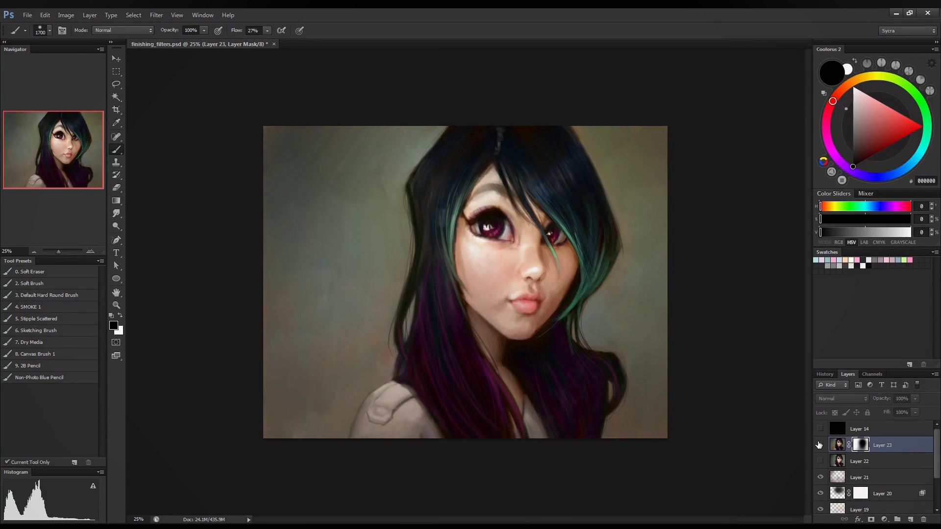
pyautogui.click(819, 444)
pyautogui.click(819, 444)
pyautogui.click(819, 445)
# - Examine the blur's effect on the outer hair strands up close by showing the masked blur layer again
pyautogui.scroll(3, 492, 228)
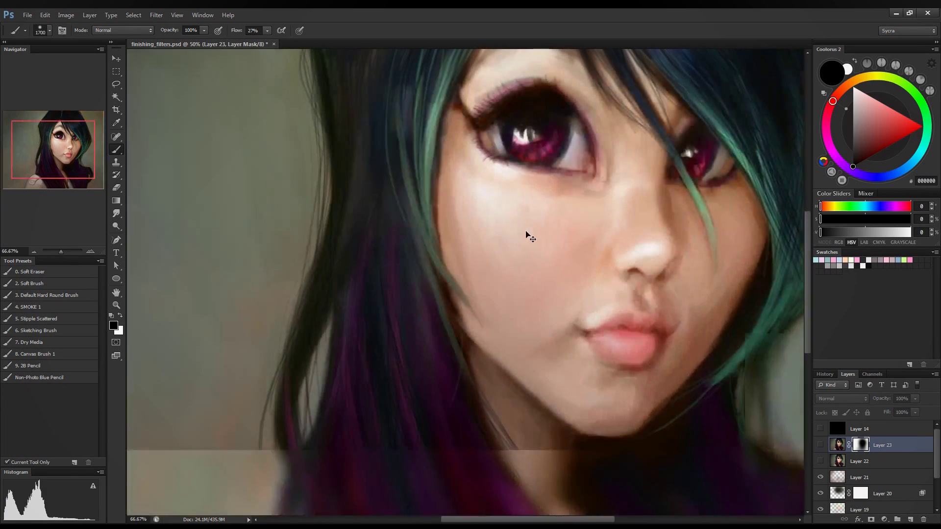
pyautogui.moveTo(554, 195); pyautogui.dragTo(535, 294)
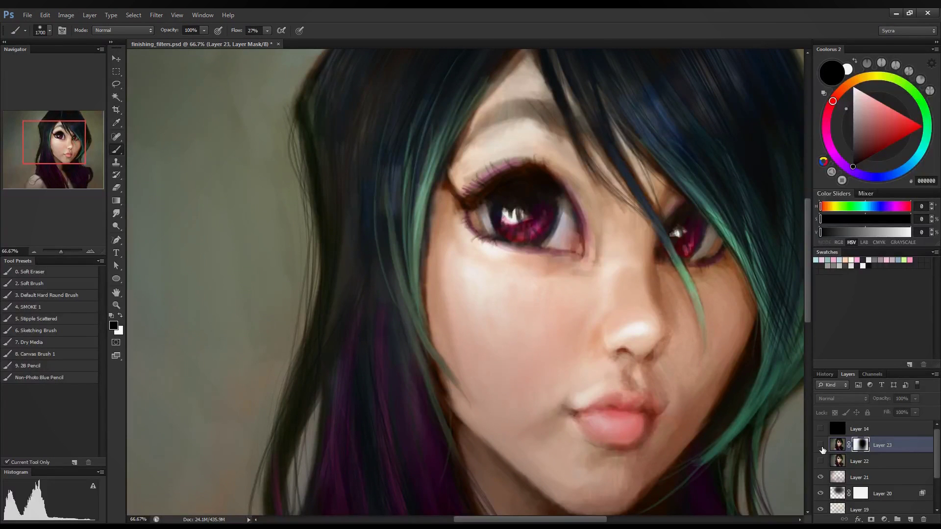
pyautogui.click(821, 445)
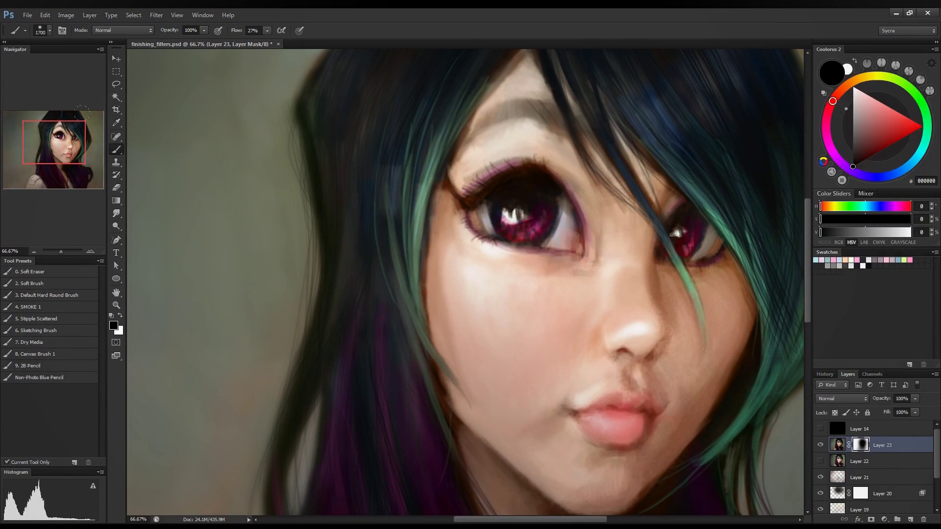
pyautogui.hotkey('ctrl', '-')
pyautogui.hotkey('ctrl', '-')
pyautogui.hotkey('ctrl', '-')
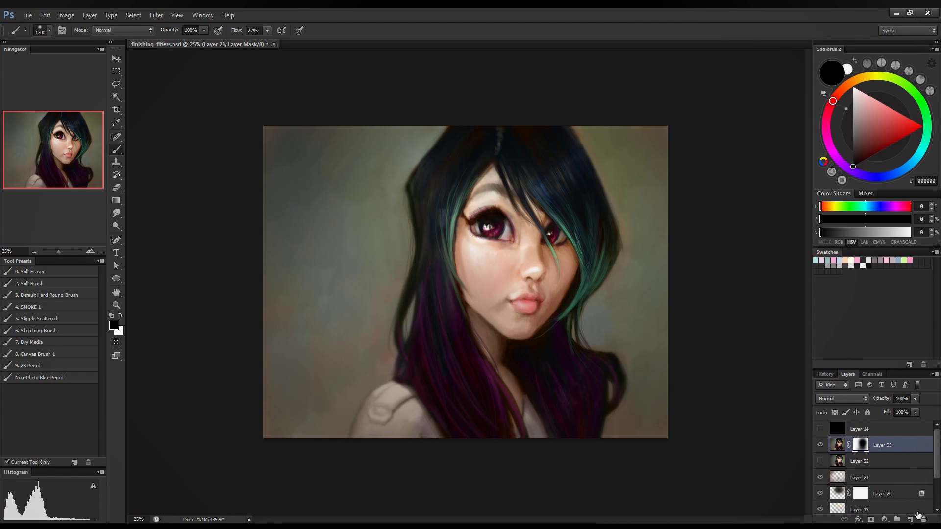
# - Add a Levels adjustment layer above the blurred layer and test a black point of 34, midtones of 1.61 and a white point of 201
pyautogui.click(912, 519)
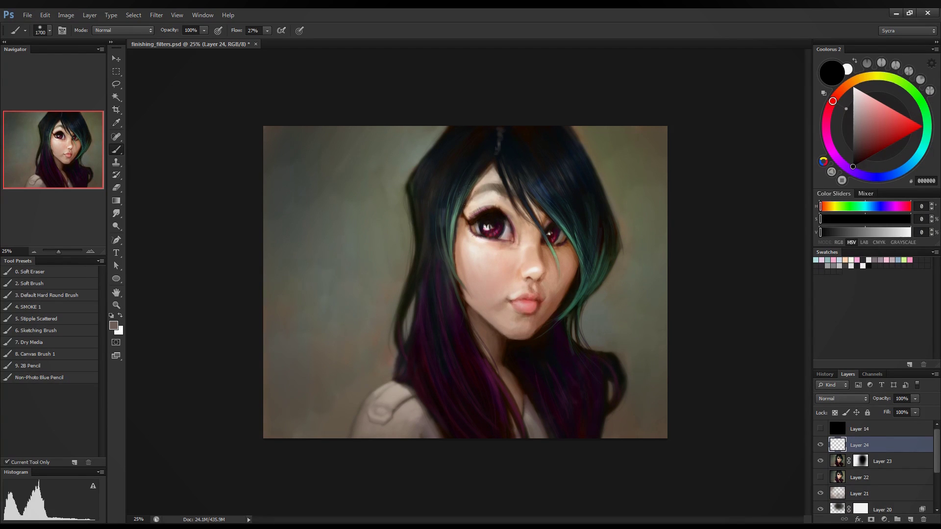
pyautogui.hotkey('ctrl', 'z')
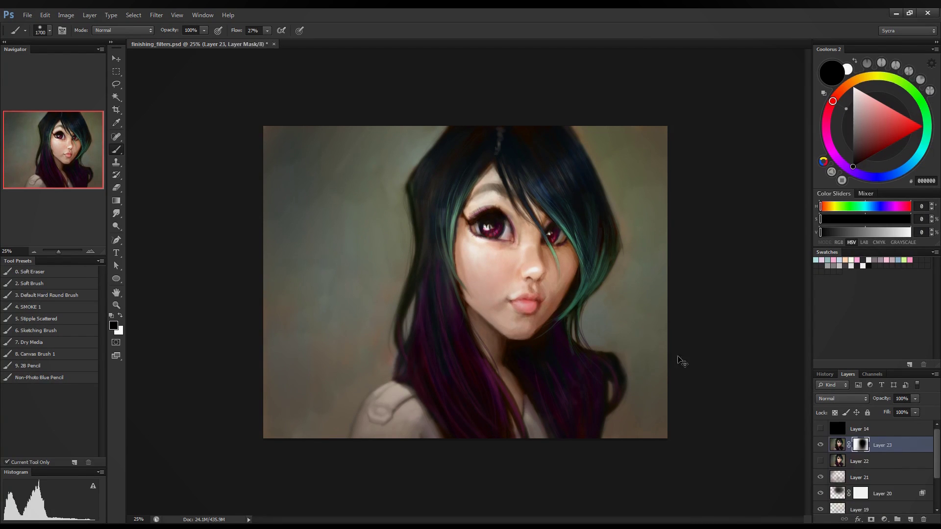
pyautogui.click(884, 520)
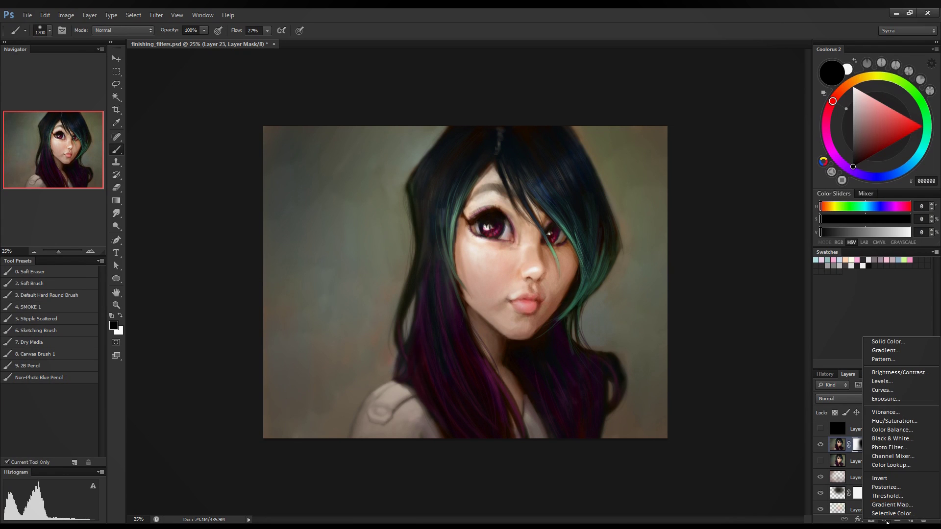
pyautogui.click(896, 383)
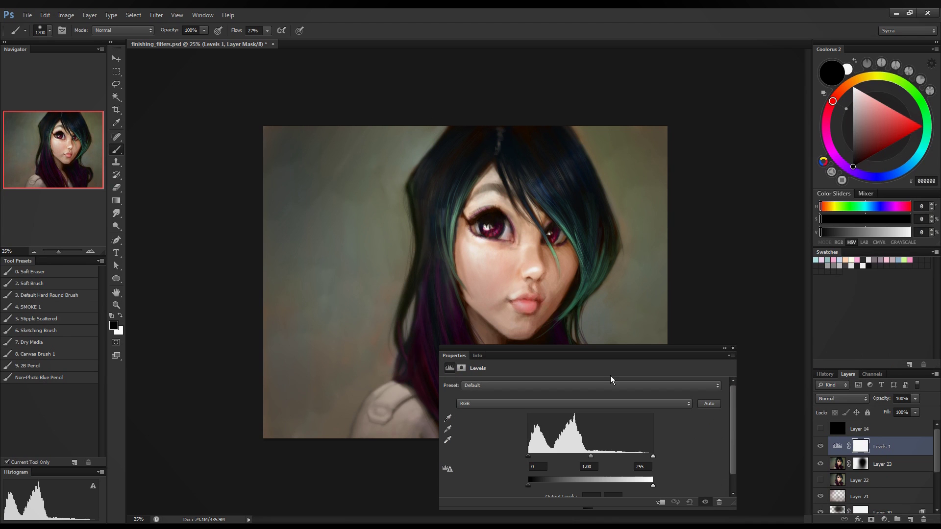
pyautogui.moveTo(593, 456)
pyautogui.mouseDown()
pyautogui.moveTo(604, 457)
pyautogui.moveTo(542, 452)
pyautogui.moveTo(594, 457)
pyautogui.mouseUp()
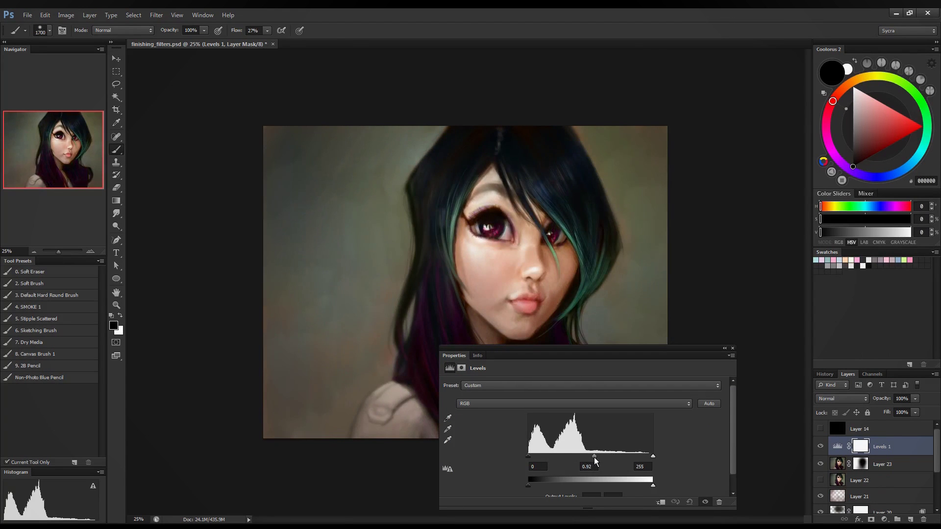
pyautogui.moveTo(531, 456); pyautogui.dragTo(544, 456)
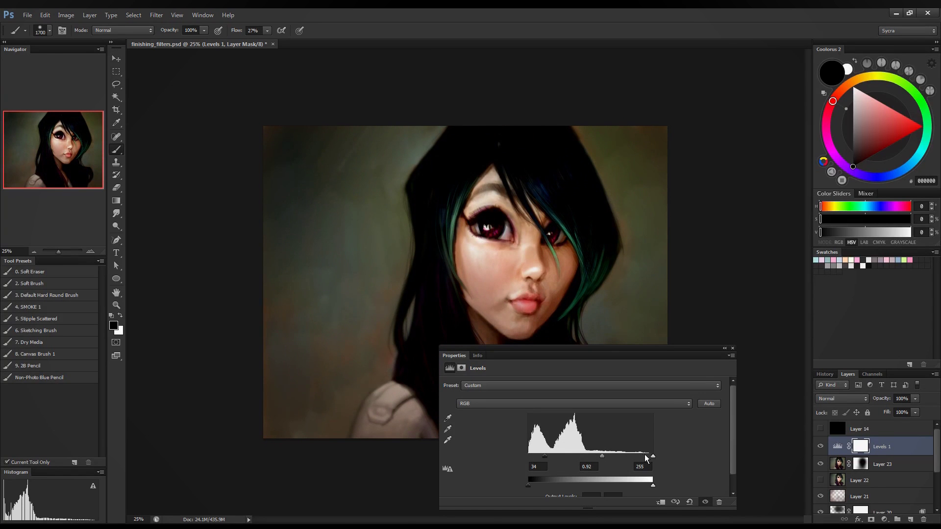
pyautogui.moveTo(652, 457); pyautogui.dragTo(569, 458)
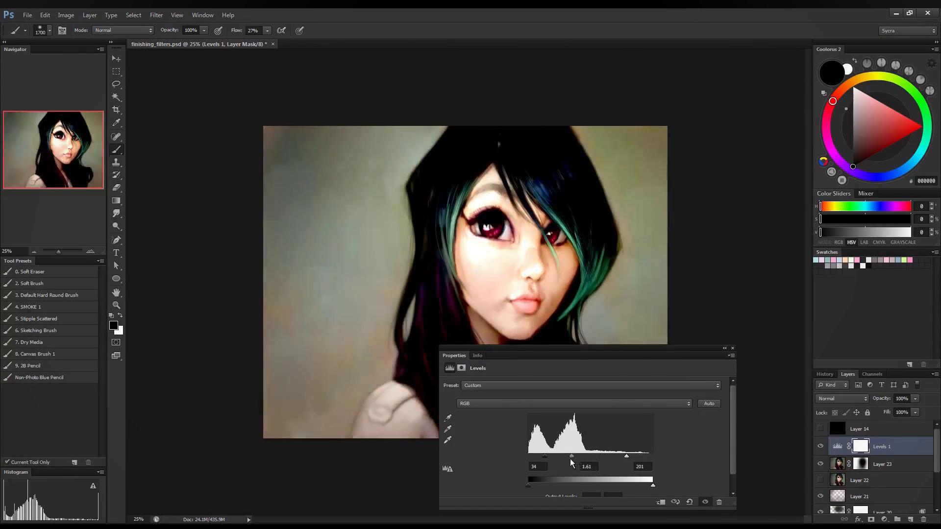
# - Restore the Levels black and white points to 0 and 255 and darken the midtones to about 0.76
pyautogui.moveTo(626, 456); pyautogui.dragTo(653, 456)
pyautogui.moveTo(578, 456); pyautogui.dragTo(609, 456)
pyautogui.moveTo(544, 456); pyautogui.dragTo(521, 455)
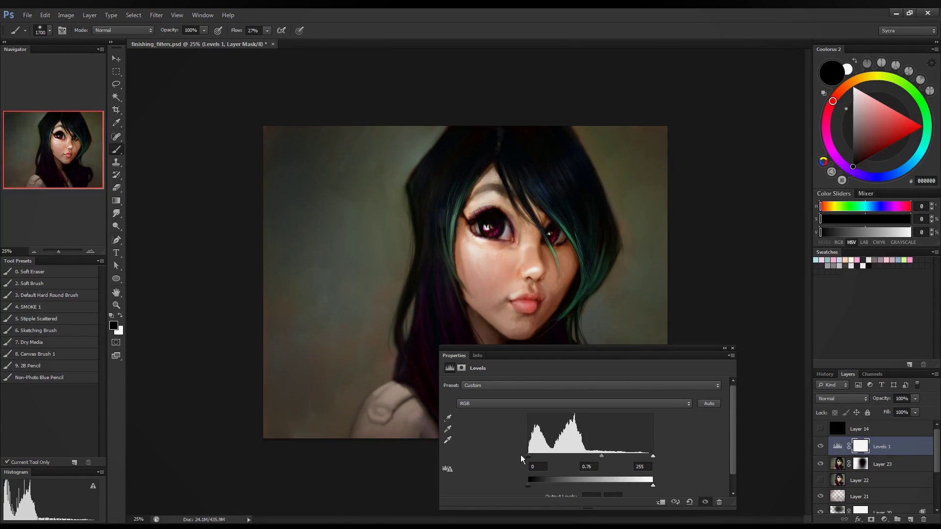
pyautogui.moveTo(606, 456)
pyautogui.mouseDown()
pyautogui.moveTo(627, 457)
pyautogui.moveTo(551, 458)
pyautogui.moveTo(602, 466)
pyautogui.mouseUp()
pyautogui.click(732, 348)
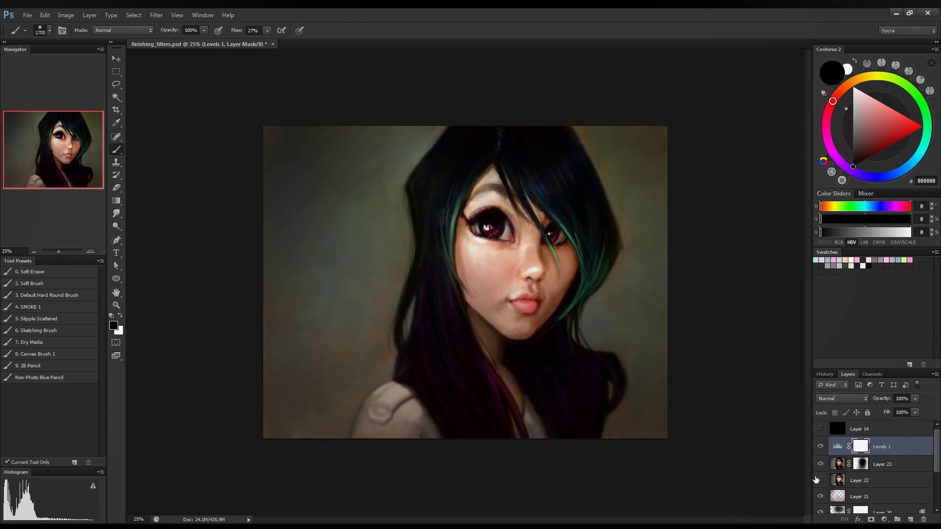
# - Toggle the Levels adjustment layer to compare the portrait with and without the darkening
pyautogui.click(821, 446)
pyautogui.click(820, 446)
pyautogui.click(820, 446)
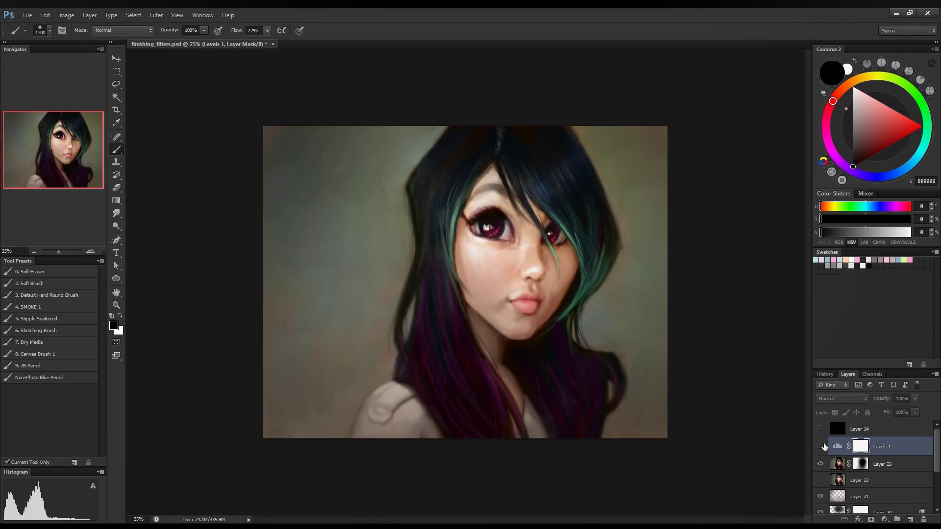
pyautogui.click(822, 446)
pyautogui.click(821, 446)
pyautogui.click(821, 446)
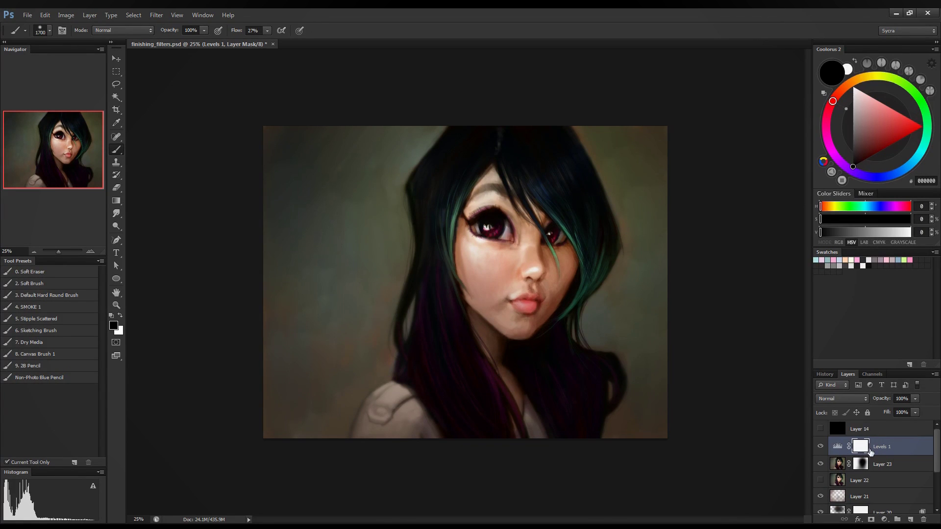
# - Invert the Levels layer's mask to black and paint white along the portrait's lower, upper and left edges as a vignette
pyautogui.hotkey('ctrl', 'i')
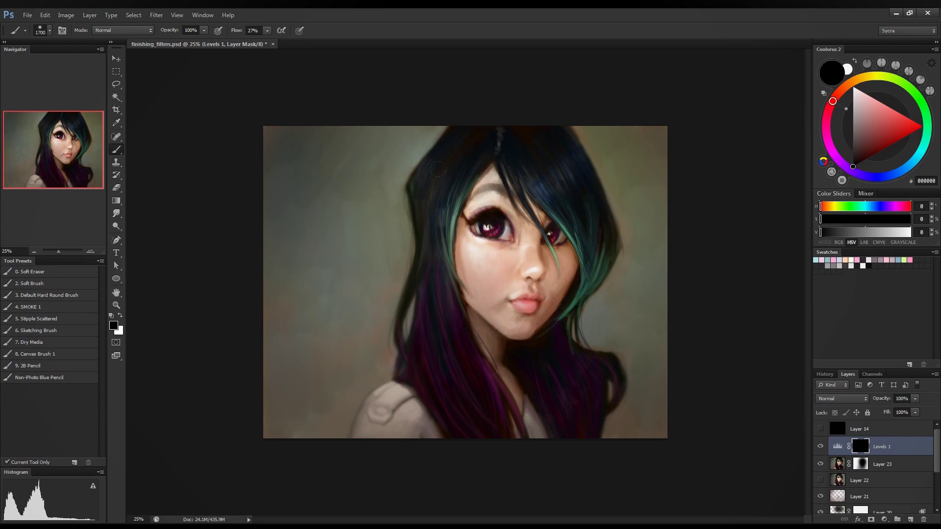
pyautogui.press('x')
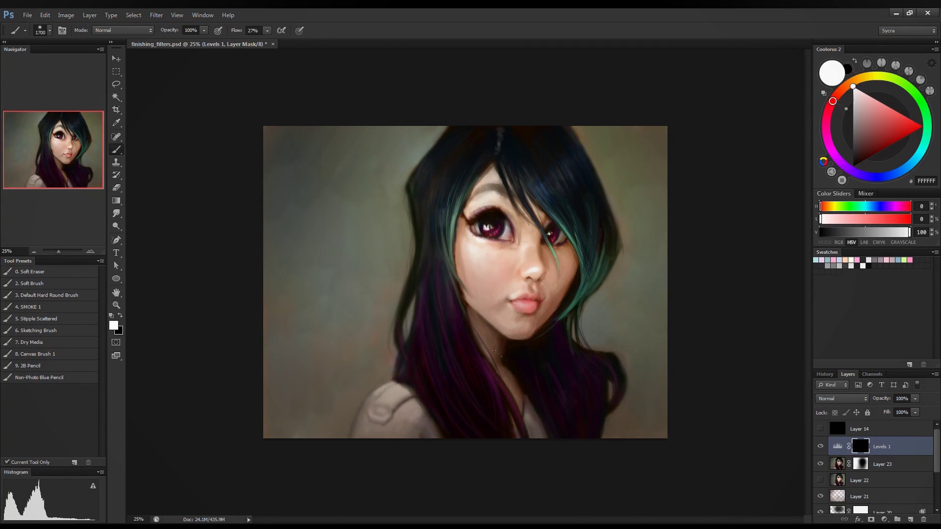
pyautogui.moveTo(611, 344); pyautogui.dragTo(301, 379)
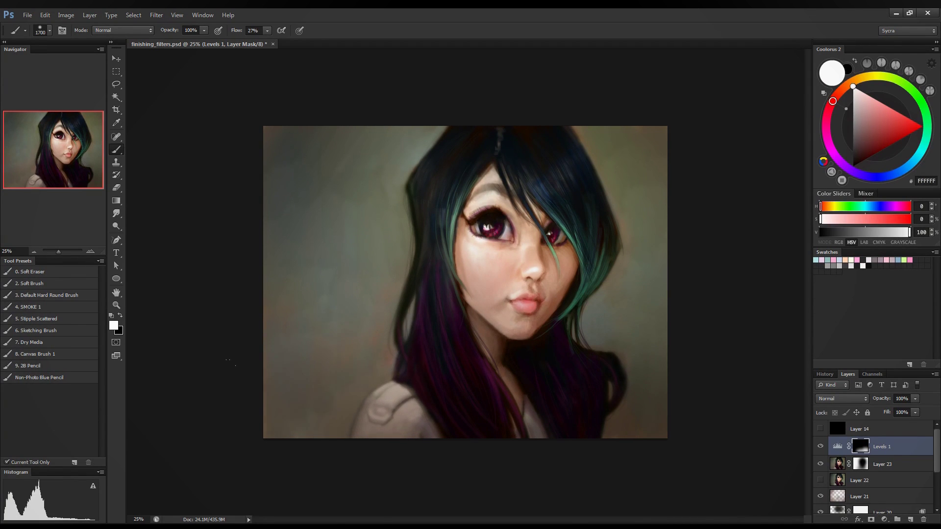
pyautogui.moveTo(615, 344); pyautogui.dragTo(304, 392)
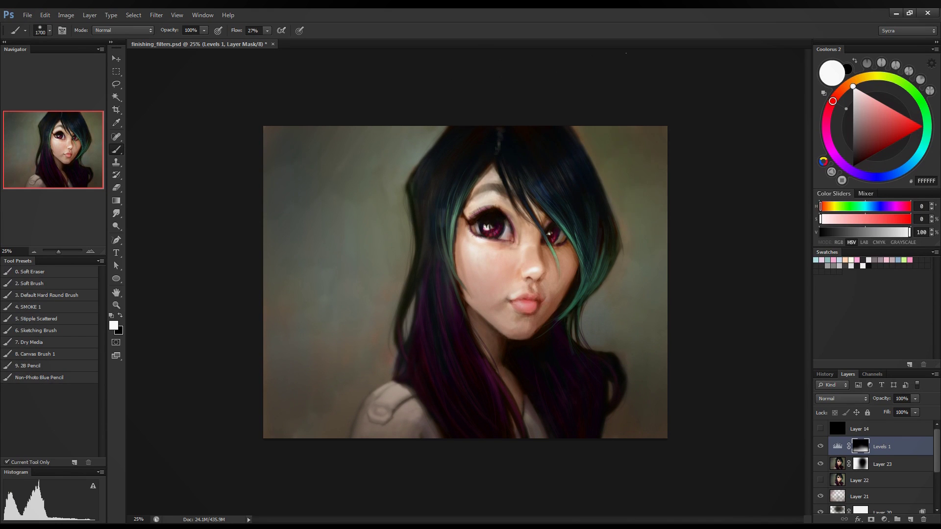
pyautogui.moveTo(343, 76)
pyautogui.mouseDown()
pyautogui.moveTo(290, 87)
pyautogui.moveTo(281, 105)
pyautogui.mouseUp()
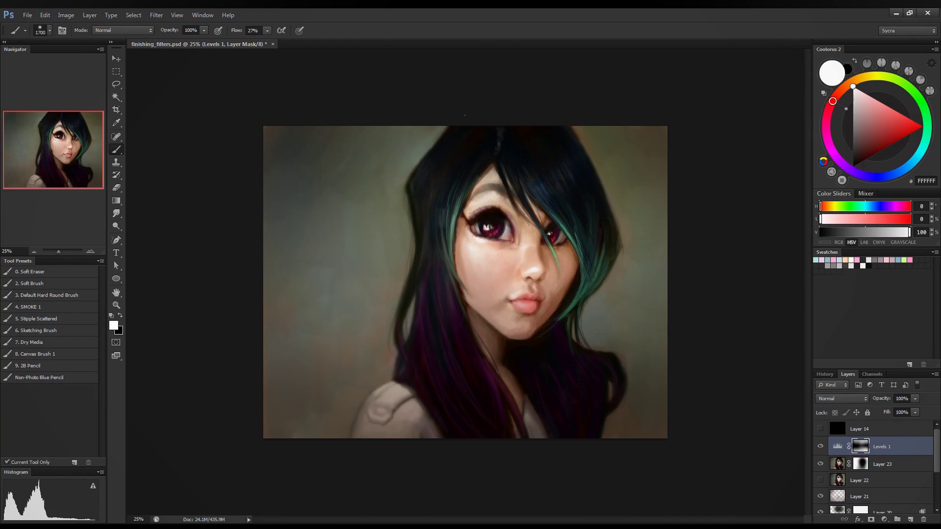
pyautogui.moveTo(294, 236)
pyautogui.mouseDown()
pyautogui.moveTo(635, 250)
pyautogui.moveTo(314, 348)
pyautogui.mouseUp()
pyautogui.hotkey('ctrl', 'z')
pyautogui.moveTo(214, 291)
pyautogui.mouseDown()
pyautogui.moveTo(241, 205)
pyautogui.moveTo(235, 314)
pyautogui.moveTo(255, 210)
pyautogui.moveTo(284, 194)
pyautogui.moveTo(321, 248)
pyautogui.mouseUp()
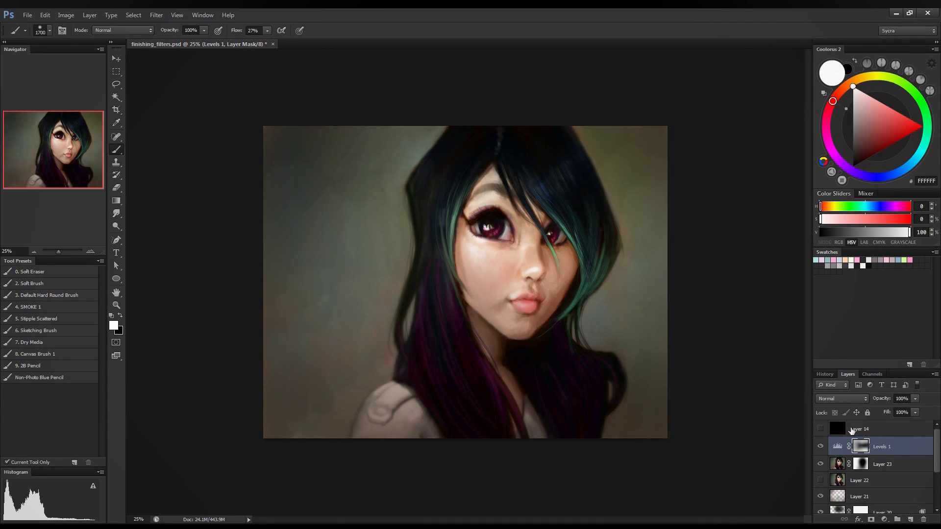
# - Toggle the masked Levels layer on and off to check the vignette around the portrait
pyautogui.click(821, 447)
pyautogui.click(821, 450)
pyautogui.click(821, 450)
pyautogui.click(821, 450)
pyautogui.click(821, 450)
pyautogui.click(821, 450)
# - Add a Curves adjustment layer above the Levels layer and reposition and enlarge its curve properties
pyautogui.click(884, 520)
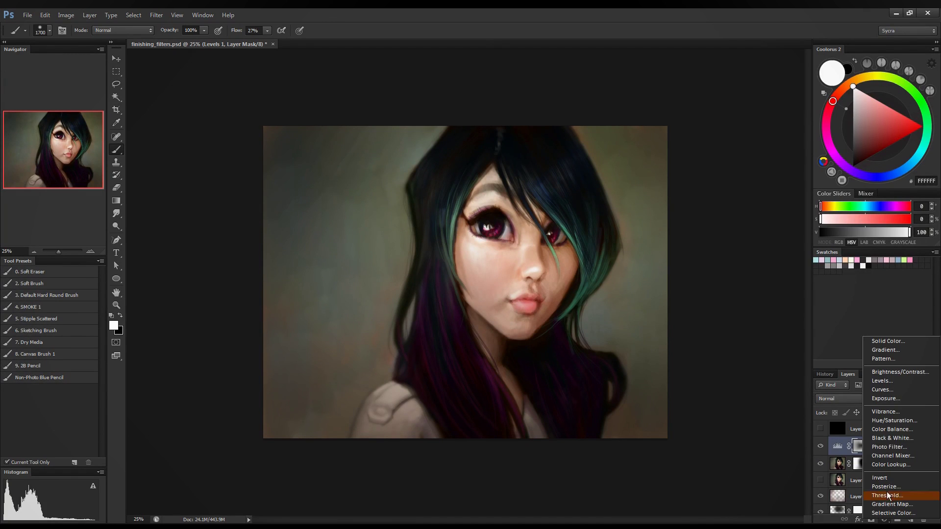
pyautogui.click(901, 388)
pyautogui.moveTo(639, 355); pyautogui.dragTo(608, 303)
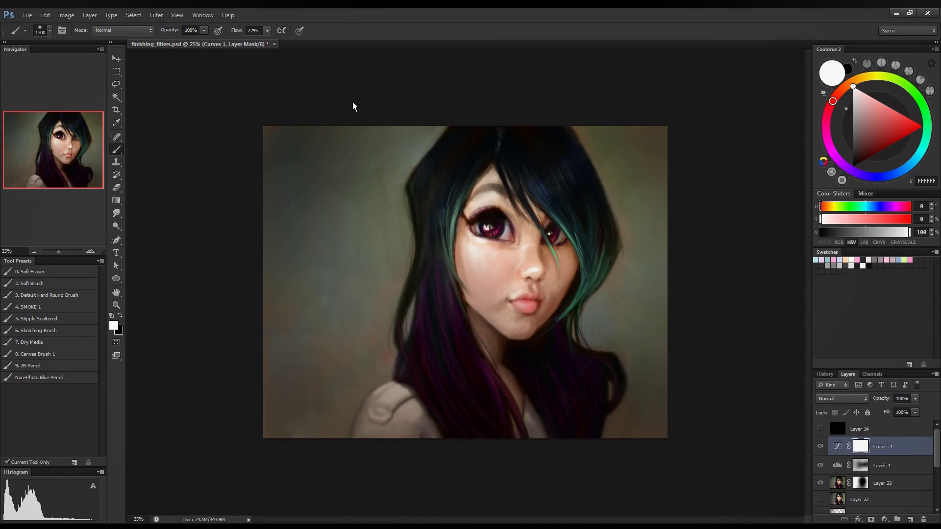
pyautogui.moveTo(324, 140); pyautogui.dragTo(348, 120)
pyautogui.moveTo(441, 284); pyautogui.dragTo(400, 380)
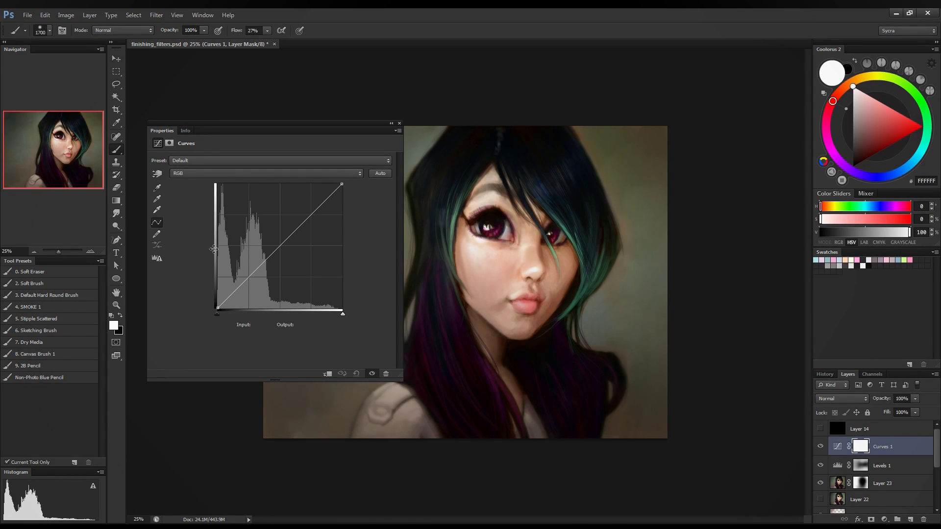
# - Place four points along the RGB curve's diagonal, from the highlights through the midtones down to the shadows
pyautogui.click(310, 215)
pyautogui.click(277, 246)
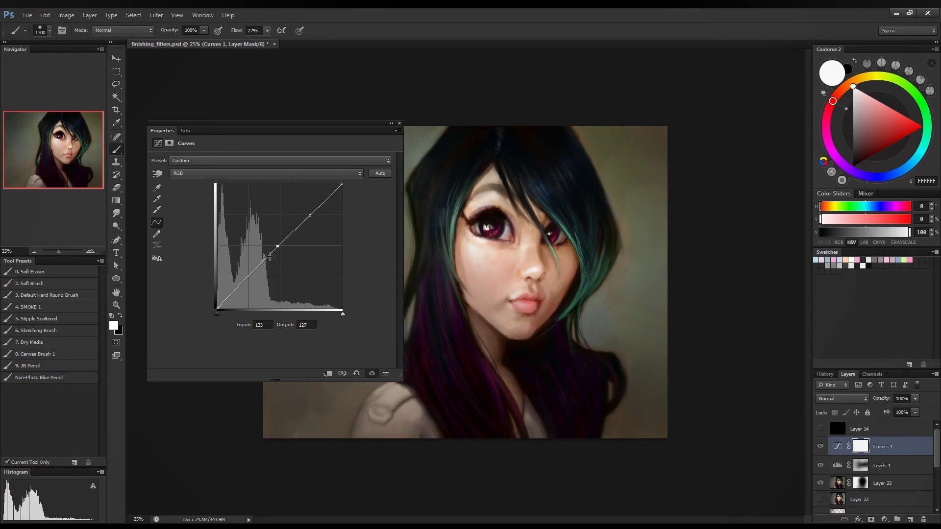
pyautogui.click(252, 271)
pyautogui.click(236, 287)
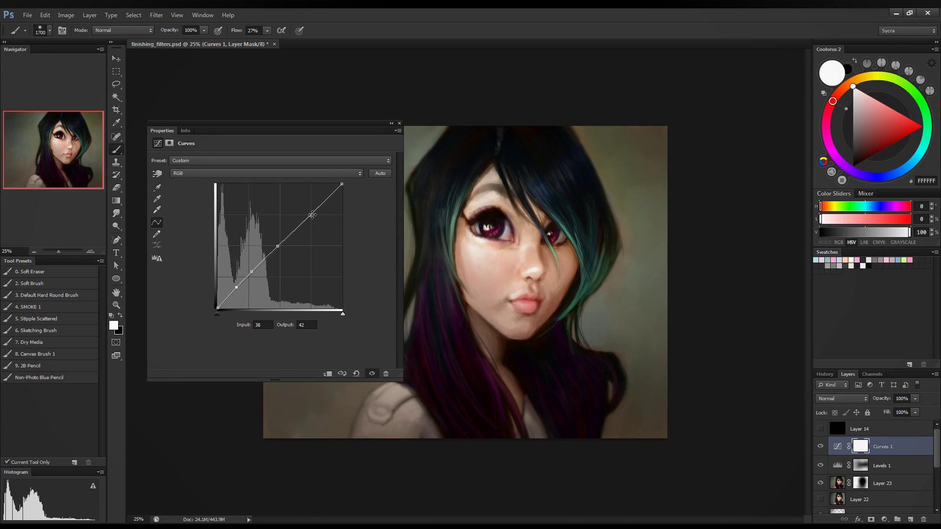
# - Reshape the RGB curve by raising the highlight point to input 162, output 235, lifting the midtones and slightly lowering the shadow point
pyautogui.moveTo(311, 215); pyautogui.dragTo(298, 193)
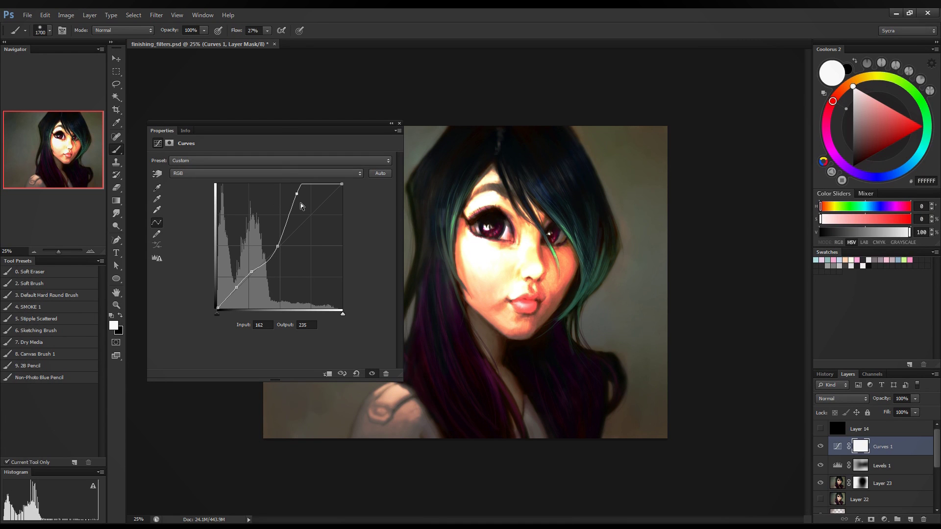
pyautogui.moveTo(278, 246); pyautogui.dragTo(252, 298)
pyautogui.click(251, 271)
pyautogui.click(231, 290)
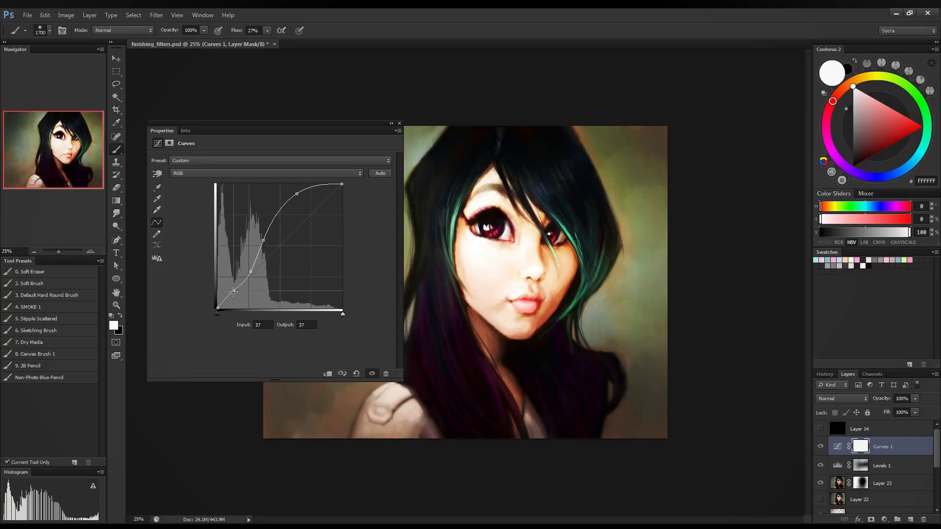
# - Try lowering the curve's white endpoint, undo it, raise the shadow point instead and close the curve properties
pyautogui.moveTo(342, 185); pyautogui.dragTo(348, 311)
pyautogui.hotkey('ctrl', 'z')
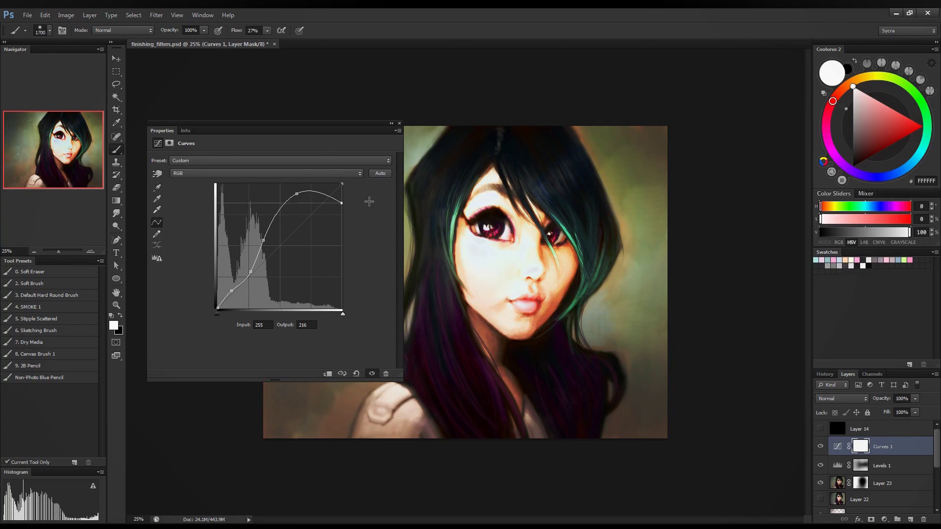
pyautogui.moveTo(231, 290); pyautogui.dragTo(253, 271)
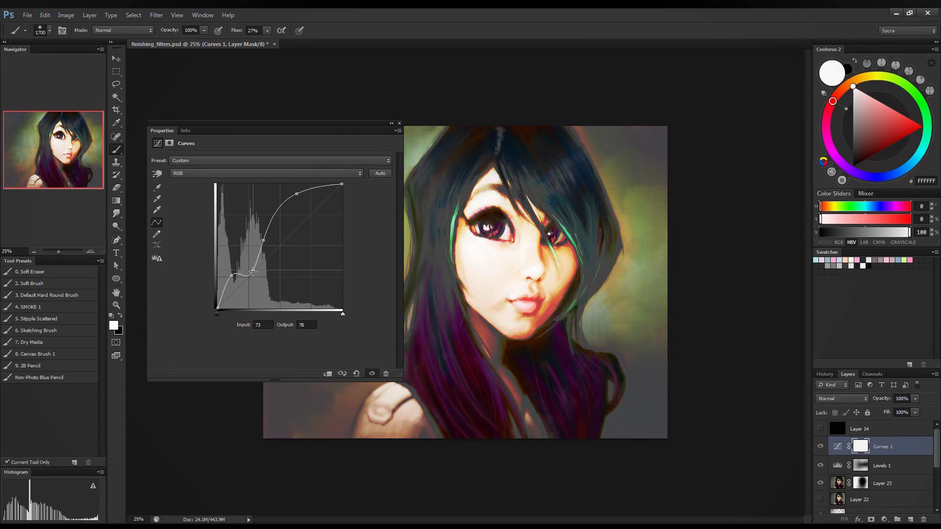
pyautogui.click(399, 123)
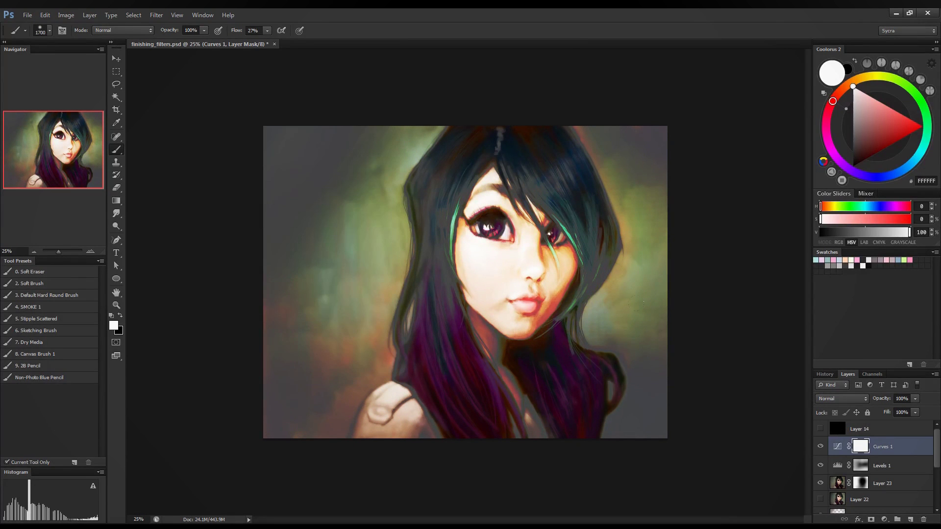
# - Compare the portrait with and without the Curves layer and reduce that layer's opacity to 40%
pyautogui.click(821, 446)
pyautogui.click(821, 446)
pyautogui.click(821, 445)
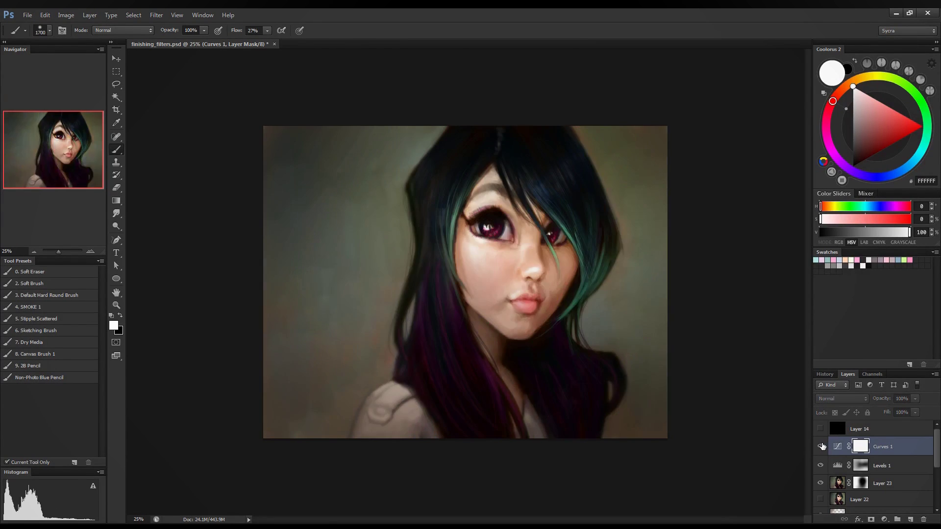
pyautogui.click(821, 445)
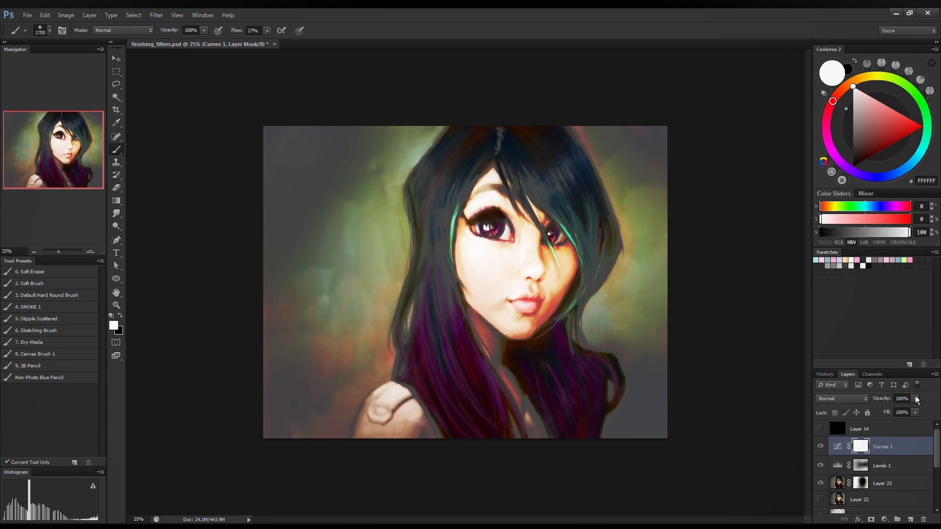
pyautogui.moveTo(914, 398)
pyautogui.mouseDown()
pyautogui.moveTo(875, 438)
pyautogui.moveTo(938, 433)
pyautogui.moveTo(859, 416)
pyautogui.moveTo(885, 417)
pyautogui.mouseUp()
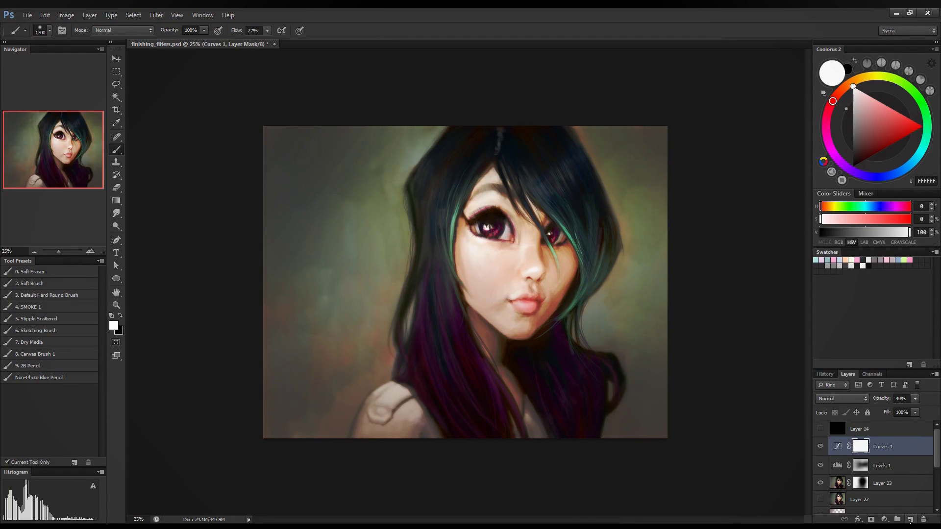
# - Add a layer above the Curves layer in Color Dodge mode with Transparency Shapes Layer turned off in its blending options
pyautogui.click(910, 519)
pyautogui.click(839, 403)
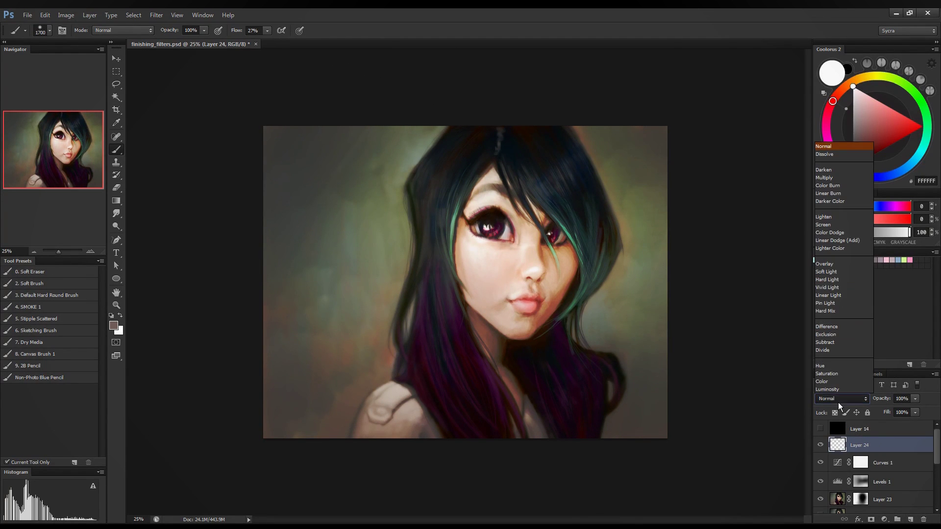
pyautogui.click(827, 228)
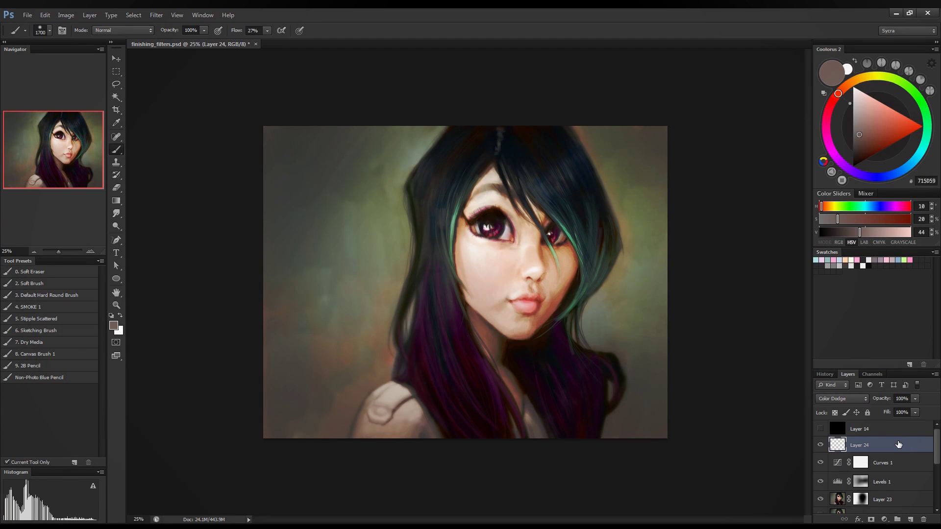
pyautogui.doubleClick(898, 444)
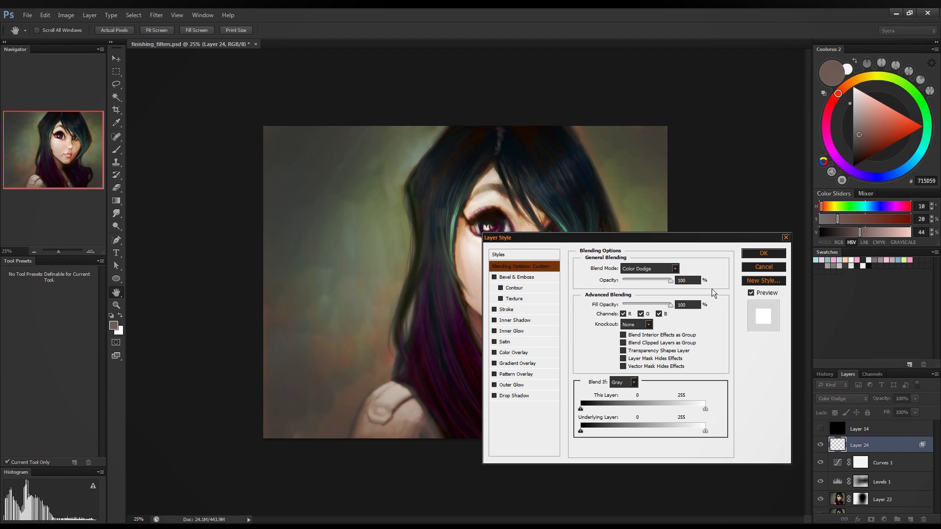
pyautogui.click(746, 254)
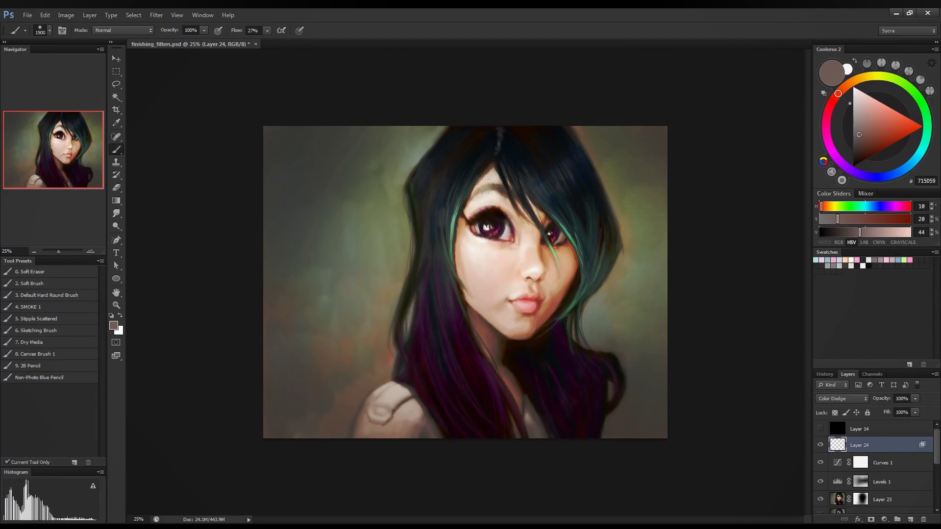
# - Brush a soft glow over the portrait in muted brown 716659 on the Color Dodge layer and compare it on and off
pyautogui.click(853, 82)
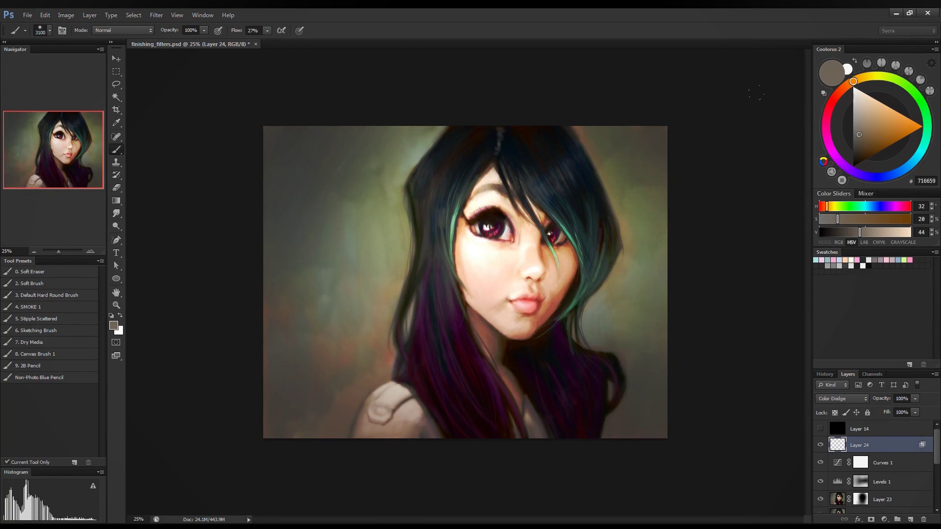
pyautogui.click(820, 445)
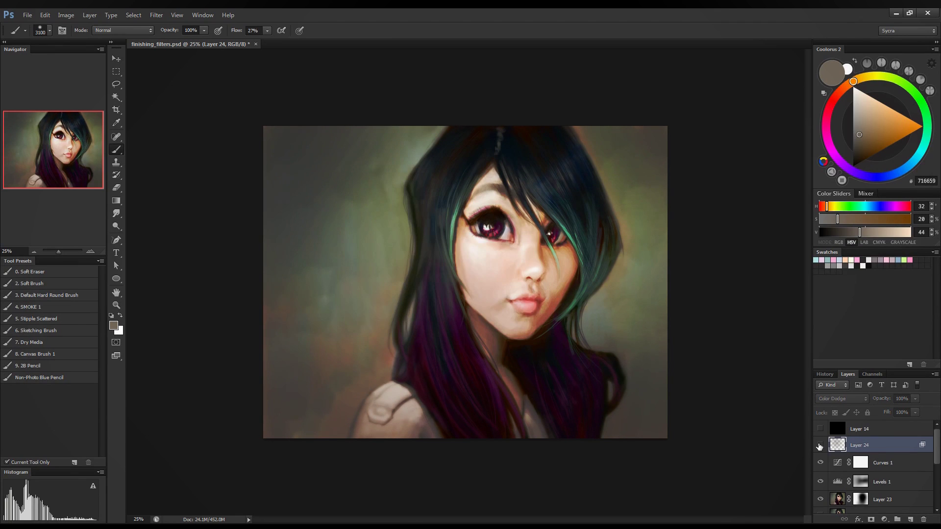
pyautogui.click(820, 445)
pyautogui.click(820, 445)
pyautogui.click(820, 445)
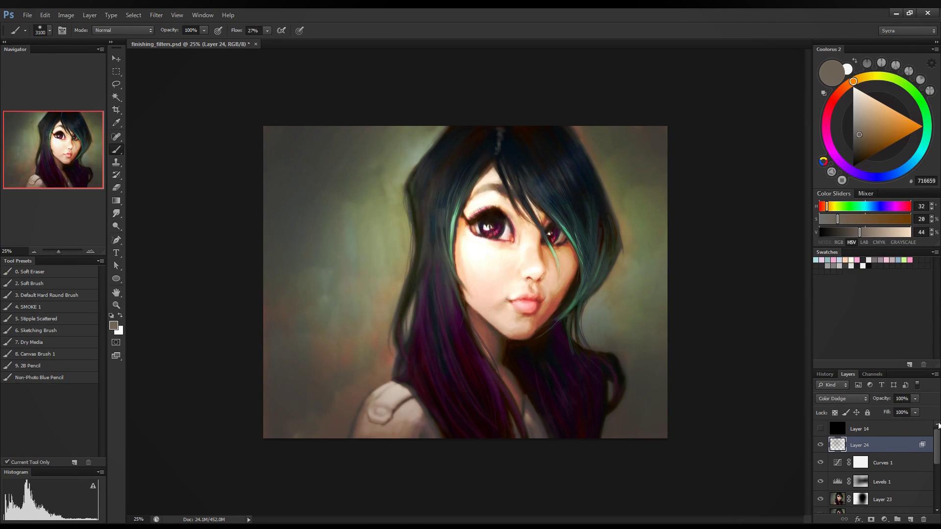
# - Reduce the Color Dodge layer's opacity to 41% and check the portrait with the layer hidden and shown
pyautogui.moveTo(914, 399); pyautogui.dragTo(886, 418)
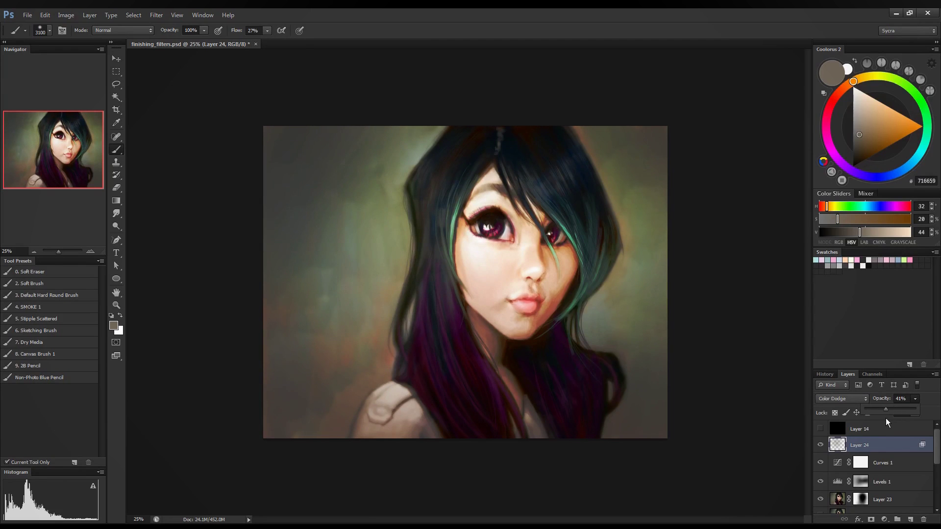
pyautogui.click(821, 444)
pyautogui.click(821, 445)
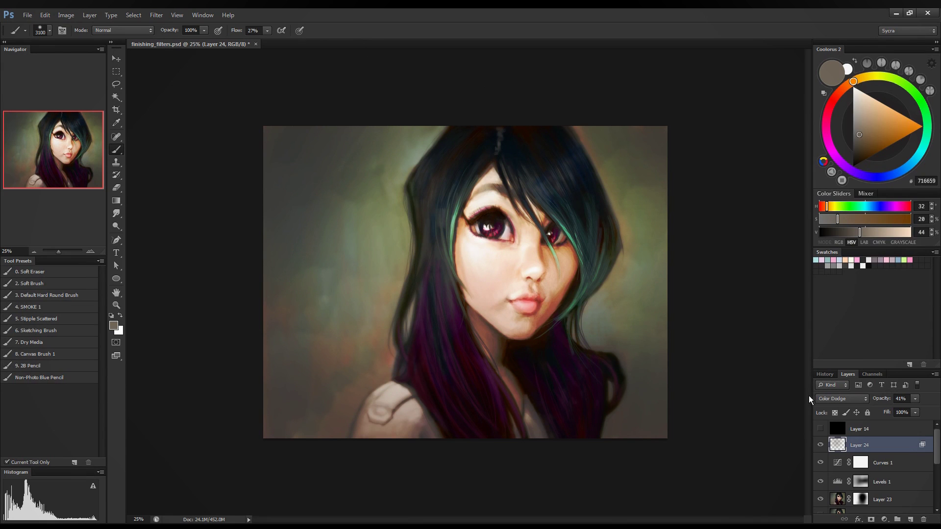
# - Group the Levels, Curves and Color Dodge layers, compare the portrait with and without the group, and leave it hidden
pyautogui.click(891, 483)
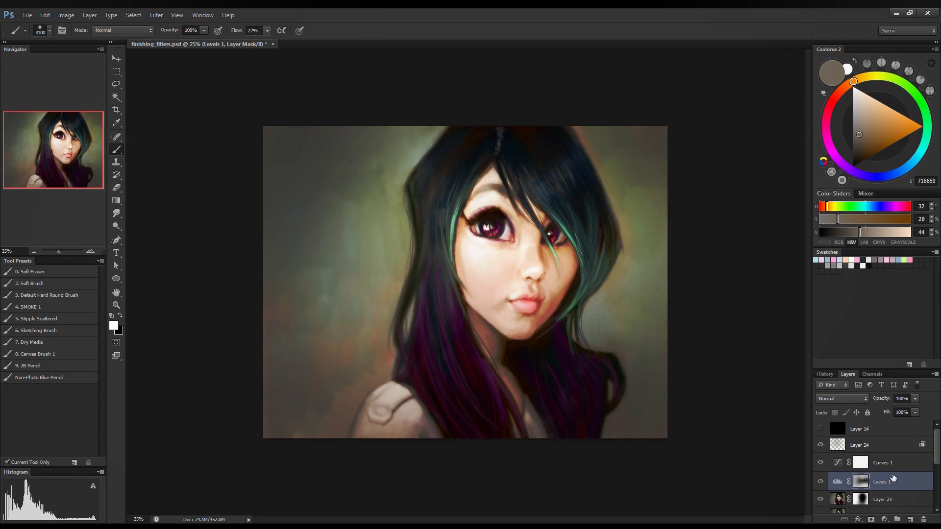
pyautogui.keyDown('shift'); pyautogui.click(881, 449); pyautogui.keyUp('shift')
pyautogui.hotkey('ctrl', 'g')
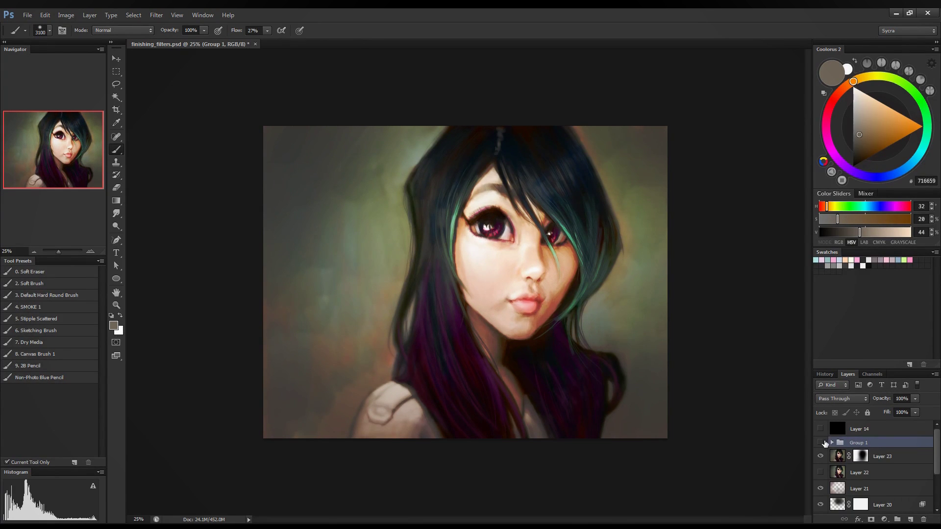
pyautogui.click(820, 442)
pyautogui.click(821, 443)
pyautogui.click(822, 443)
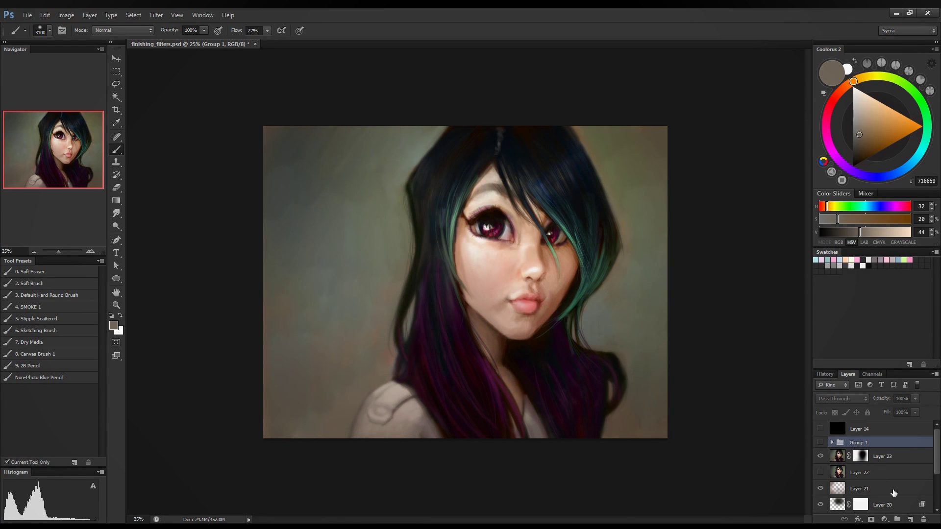
# - Add a layer above the hidden group, fill it with dark green 353E32 and set its blend mode to Lighten
pyautogui.click(911, 519)
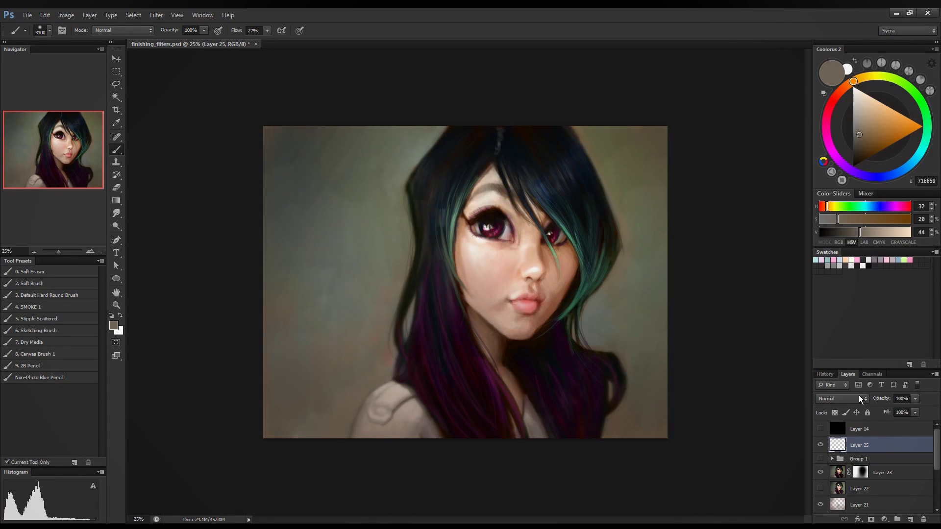
pyautogui.click(902, 85)
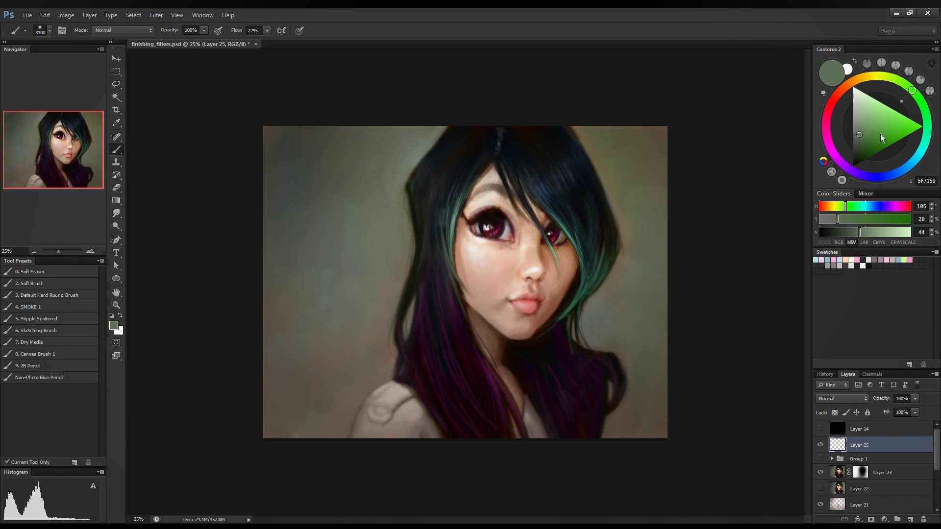
pyautogui.click(857, 150)
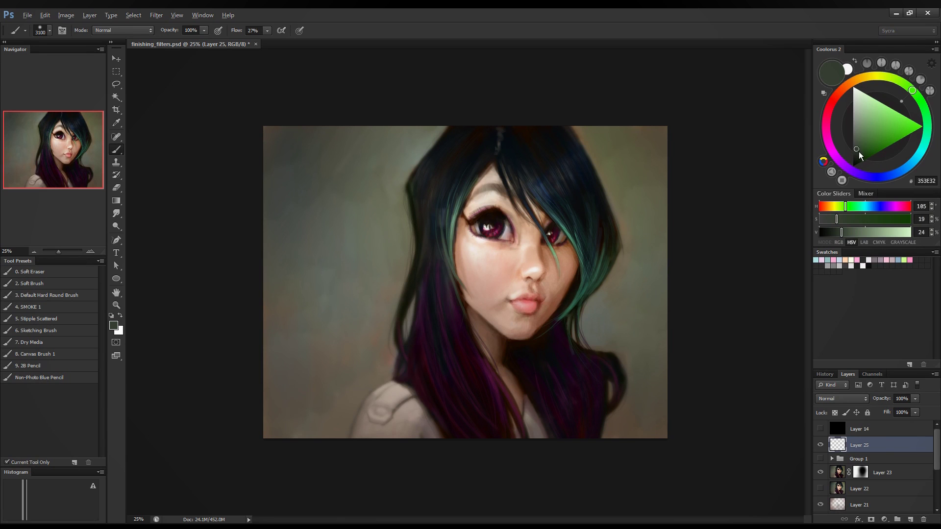
pyautogui.hotkey('alt', 'BackSpace')
pyautogui.click(844, 395)
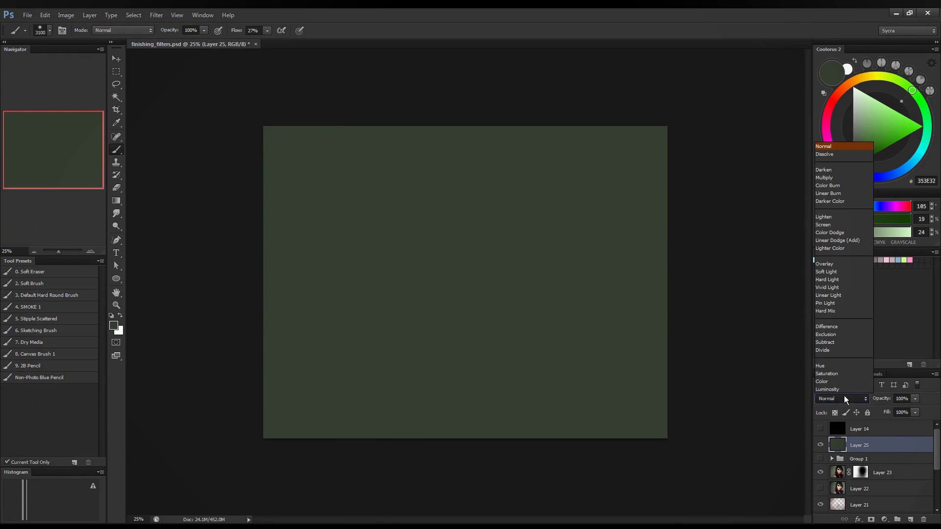
pyautogui.click(835, 217)
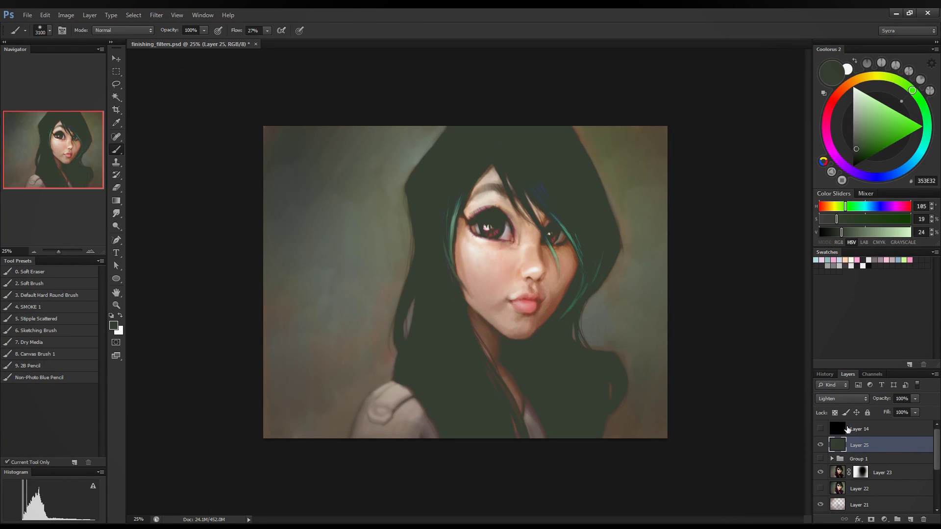
# - Start Hue/Saturation on the dark green Lighten layer, try lightness at -100, uncover the portrait and set lightness to -29
pyautogui.hotkey('ctrl', 'u')
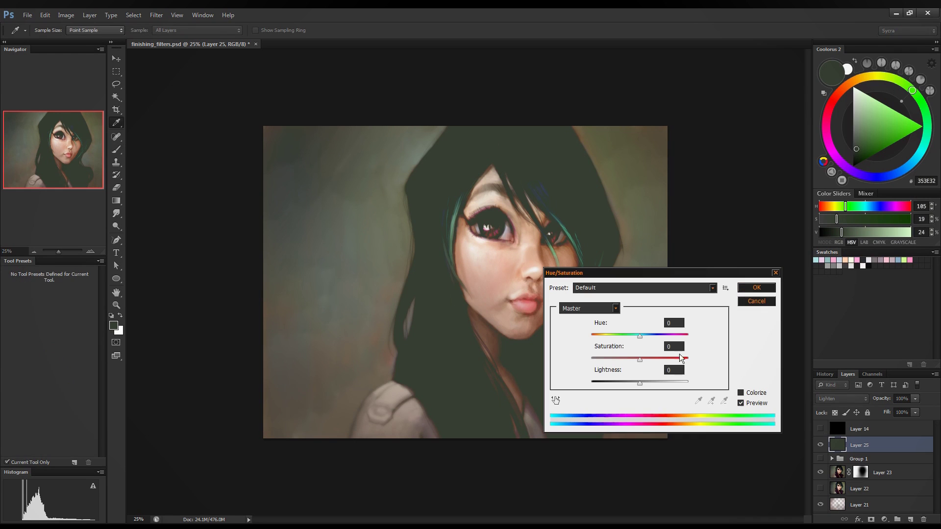
pyautogui.moveTo(633, 383); pyautogui.dragTo(600, 390)
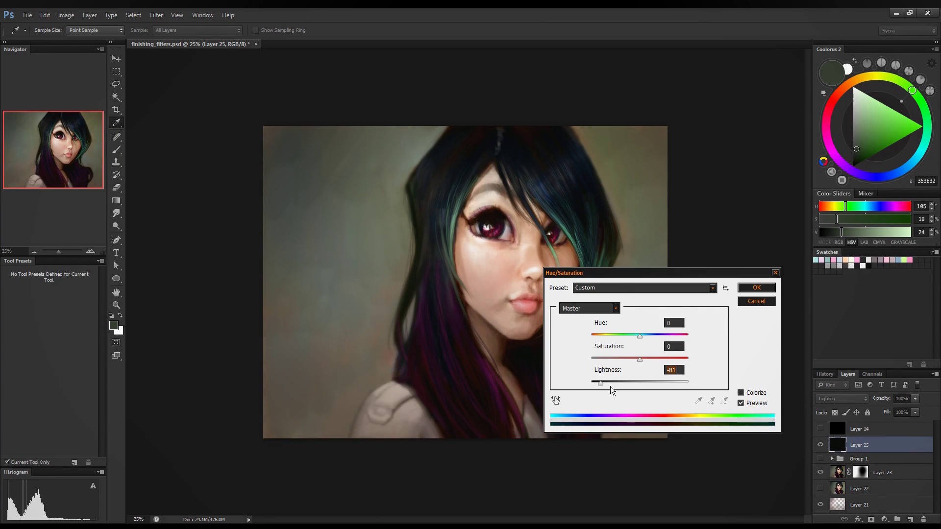
pyautogui.moveTo(601, 383); pyautogui.dragTo(582, 383)
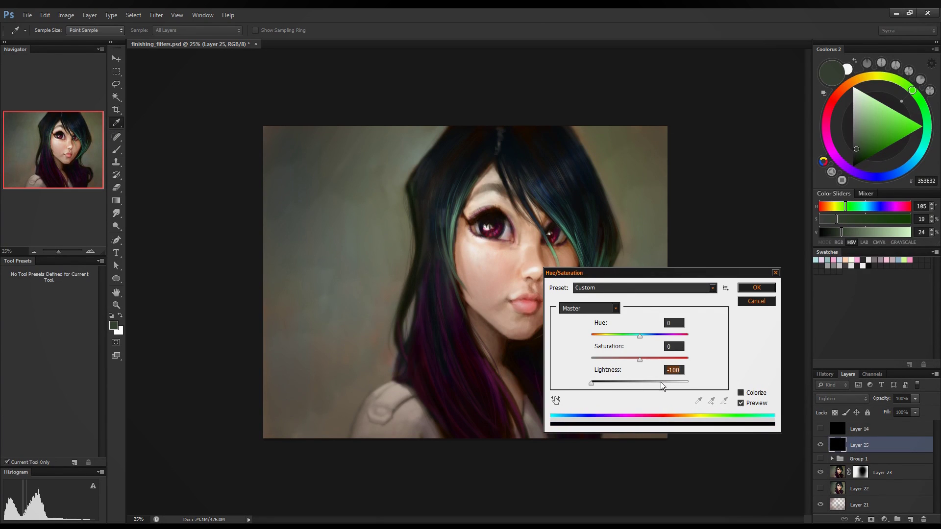
pyautogui.moveTo(684, 272)
pyautogui.mouseDown()
pyautogui.moveTo(689, 348)
pyautogui.moveTo(311, 265)
pyautogui.moveTo(233, 91)
pyautogui.mouseUp()
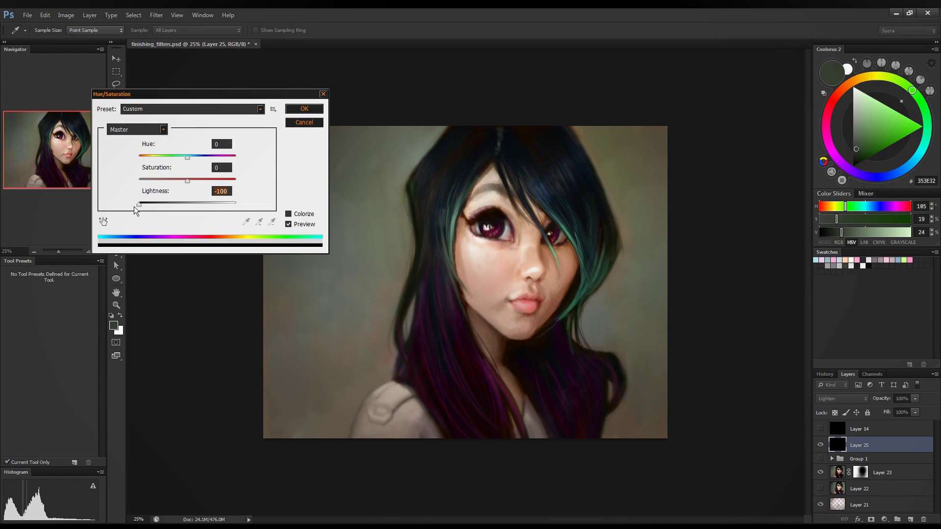
pyautogui.moveTo(142, 205); pyautogui.dragTo(173, 214)
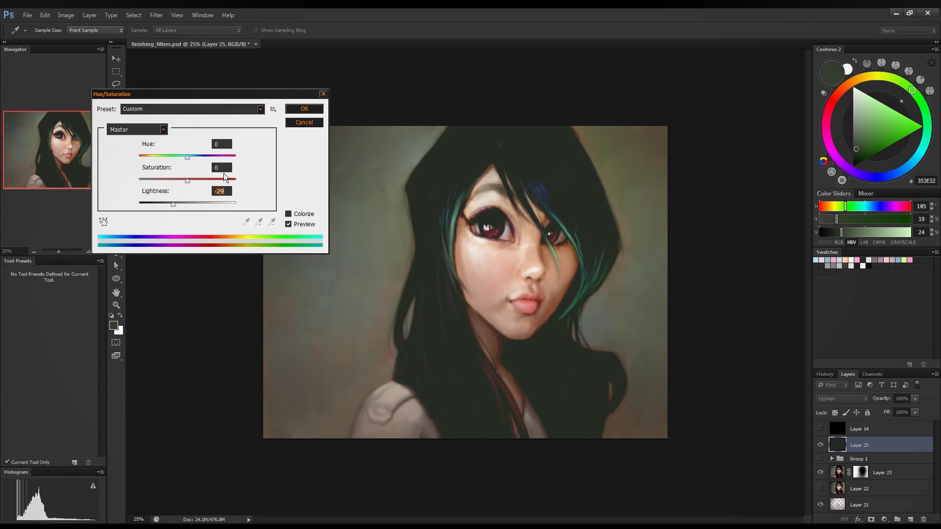
# - Apply Hue/Saturation to the dark green Lighten layer with hue +180, saturation +68 and lightness -59, checking the preview on and off
pyautogui.moveTo(188, 157); pyautogui.dragTo(235, 157)
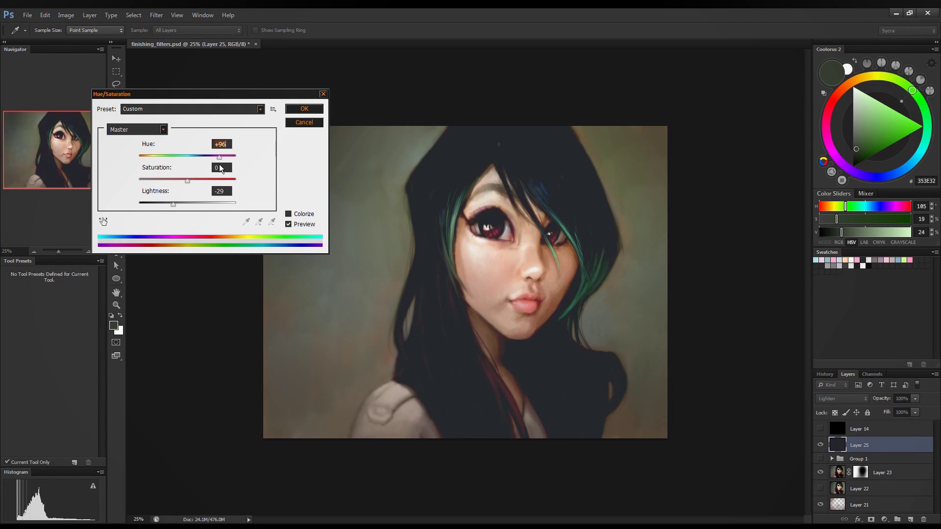
pyautogui.moveTo(187, 179)
pyautogui.mouseDown()
pyautogui.moveTo(218, 190)
pyautogui.moveTo(161, 185)
pyautogui.moveTo(198, 184)
pyautogui.mouseUp()
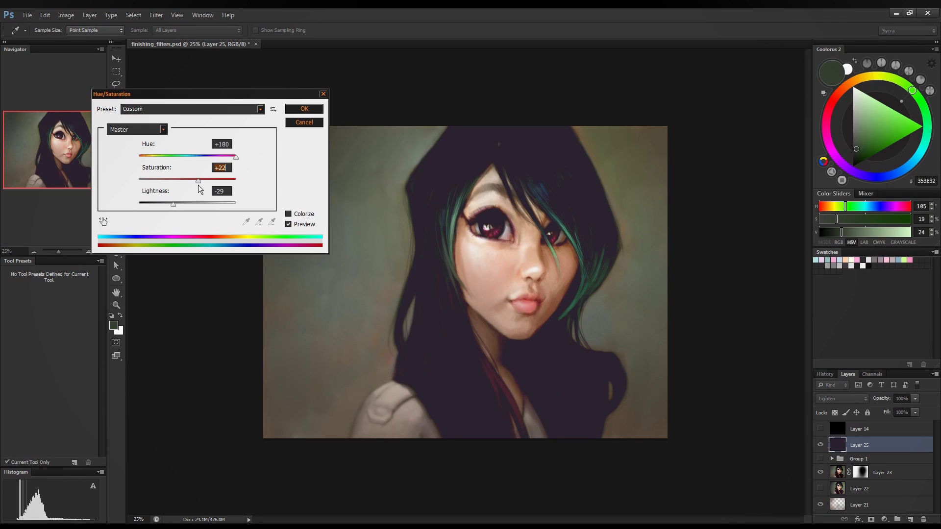
pyautogui.moveTo(137, 202); pyautogui.dragTo(159, 212)
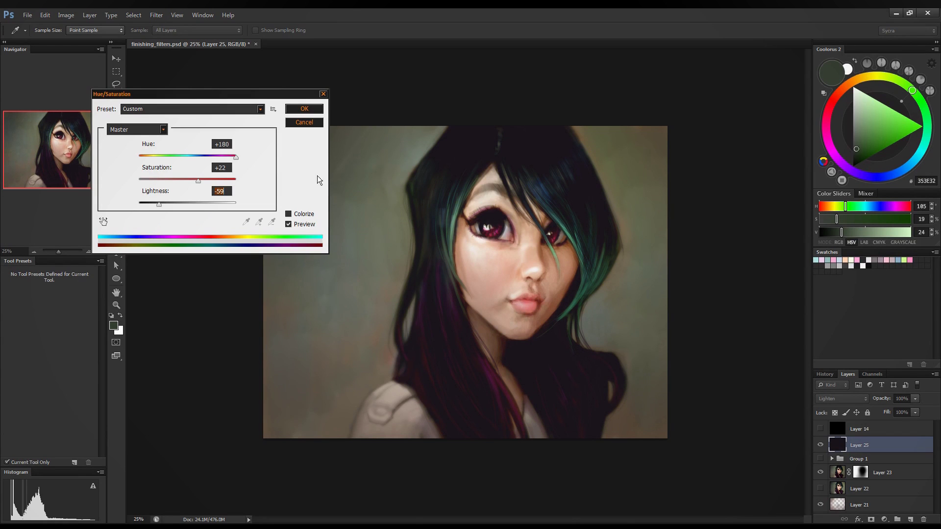
pyautogui.click(304, 224)
pyautogui.click(305, 225)
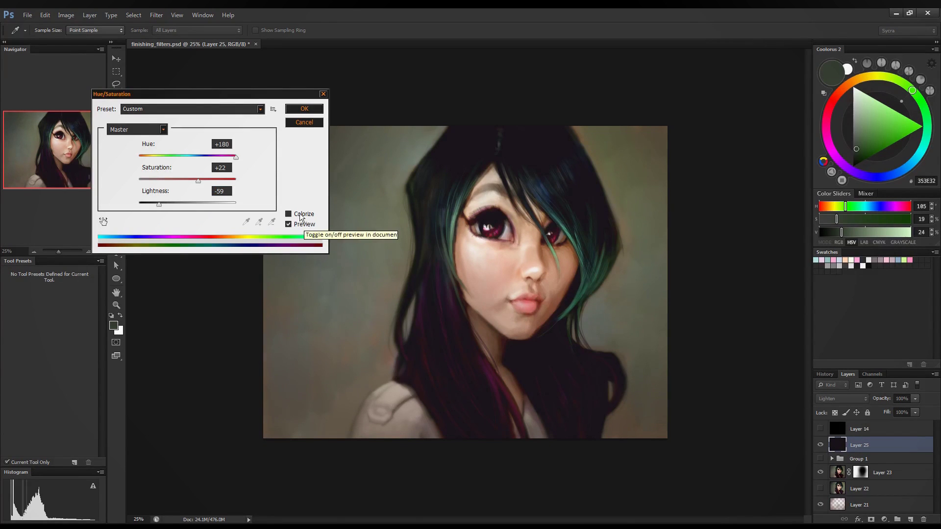
pyautogui.moveTo(198, 180); pyautogui.dragTo(220, 185)
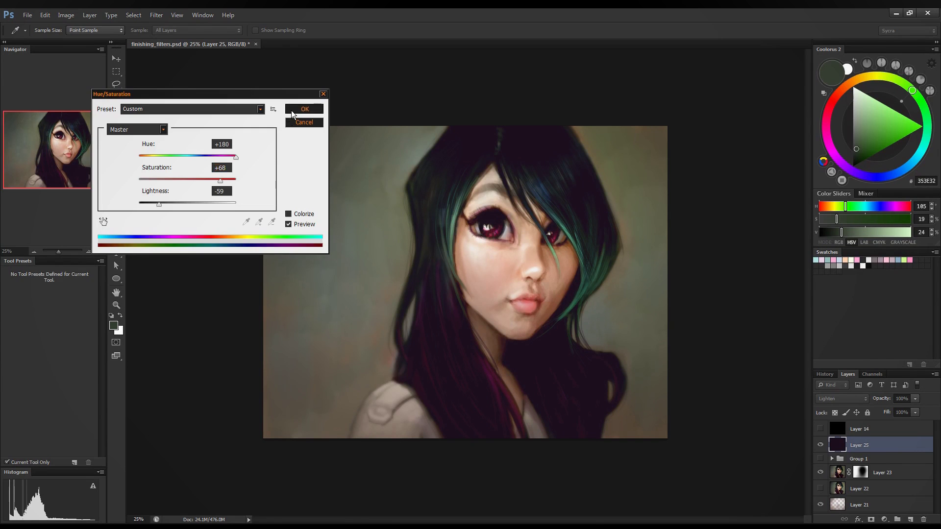
pyautogui.click(304, 109)
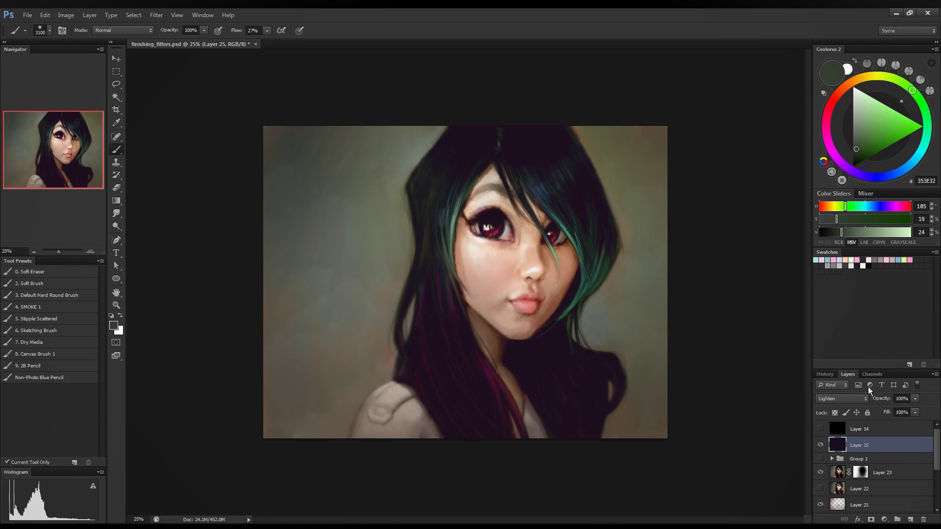
# - Compare the portrait with the purple-tinted Lighten layer hidden and shown, and delete that layer
pyautogui.click(820, 445)
pyautogui.click(821, 446)
pyautogui.click(821, 446)
pyautogui.click(821, 446)
pyautogui.moveTo(887, 447); pyautogui.dragTo(923, 519)
# - Add a layer above the hidden group, fill it with dark green 1F2C1B and set its blend mode to Difference
pyautogui.click(910, 520)
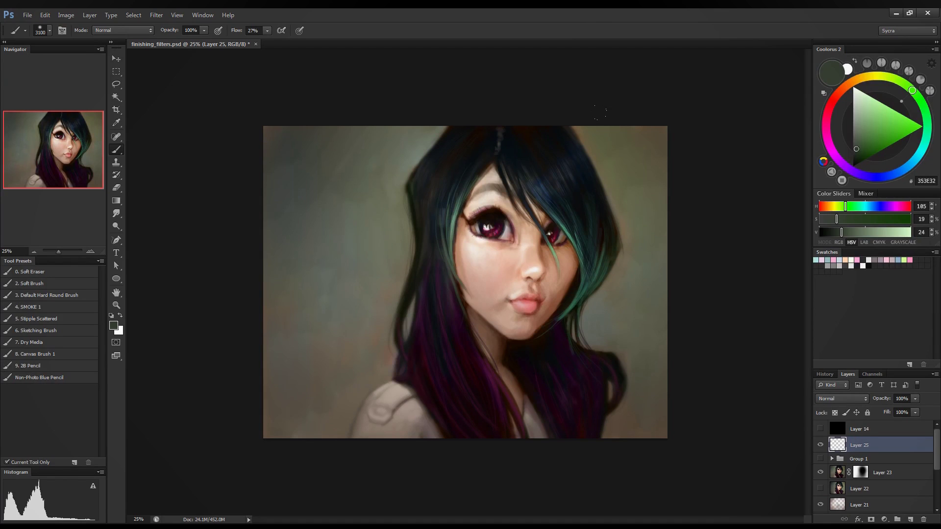
pyautogui.hotkey('alt', 'BackSpace')
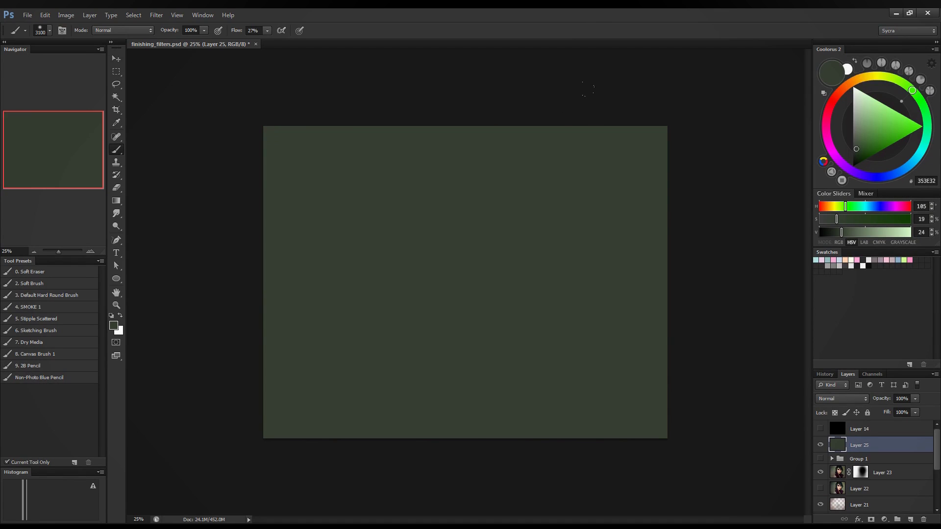
pyautogui.click(857, 156)
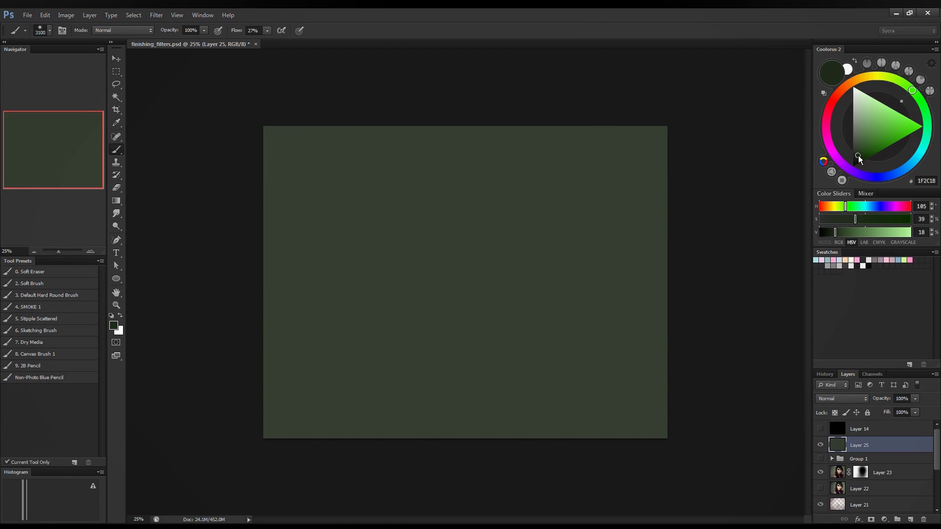
pyautogui.hotkey('alt', 'BackSpace')
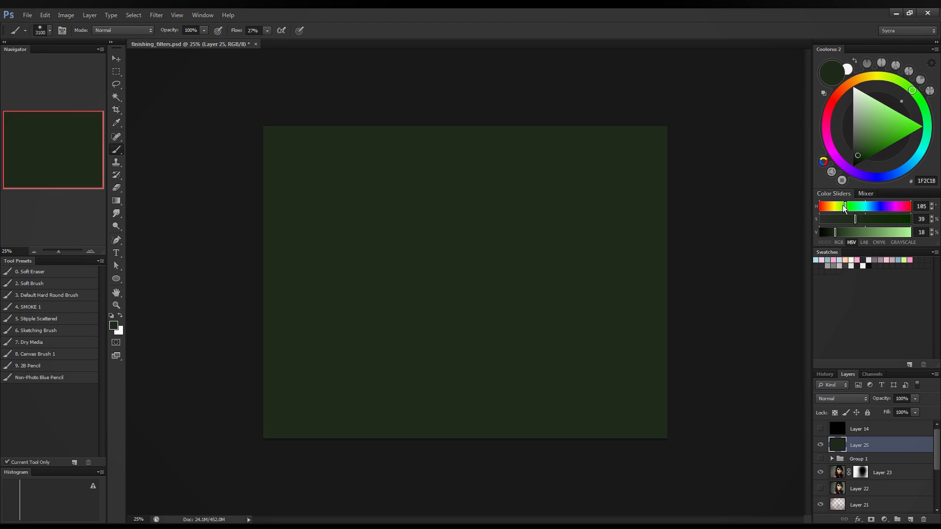
pyautogui.click(843, 399)
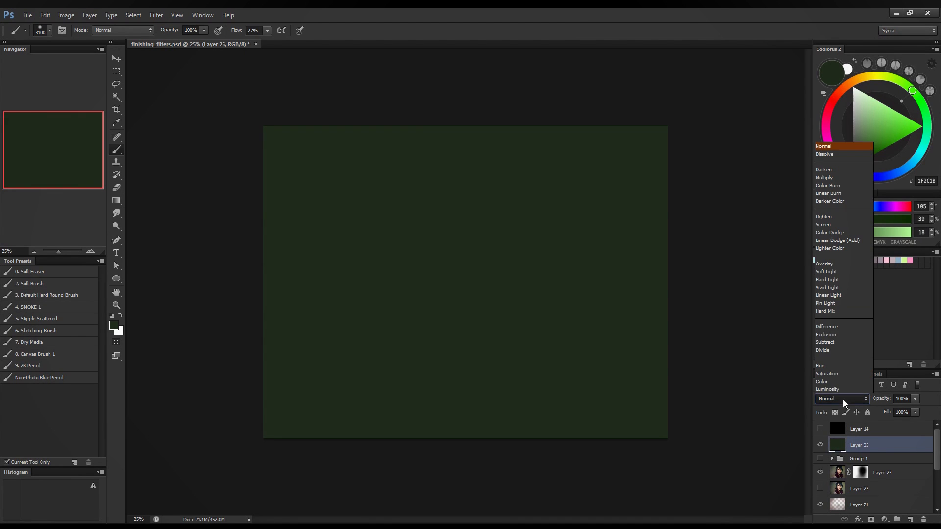
pyautogui.click(834, 328)
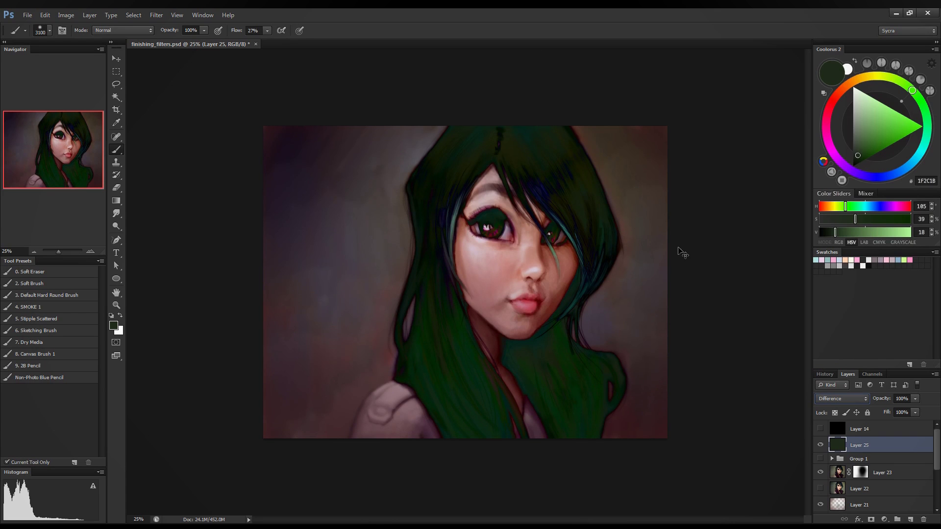
# - Apply Hue/Saturation to the Difference layer, trying lightness -100 and settling on hue +1, saturation +11 and lightness +44
pyautogui.hotkey('ctrl', 'u')
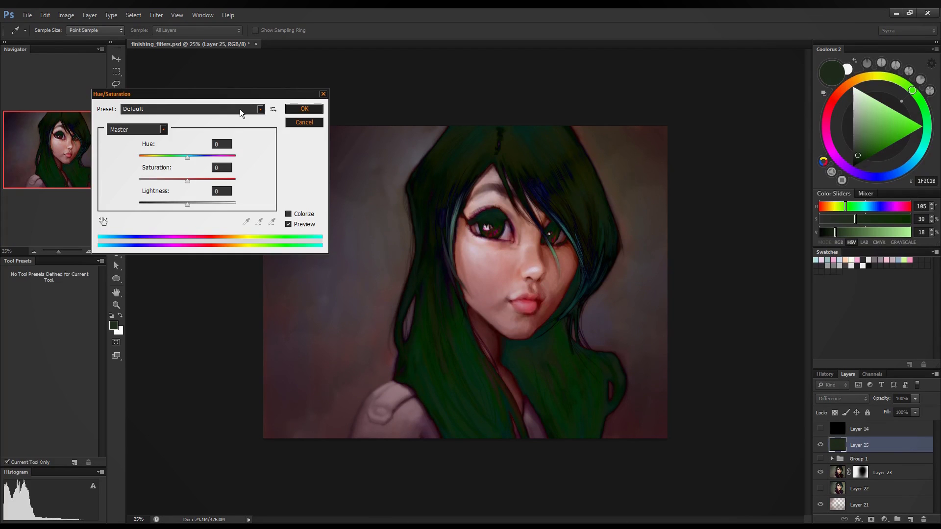
pyautogui.moveTo(164, 99); pyautogui.dragTo(224, 81)
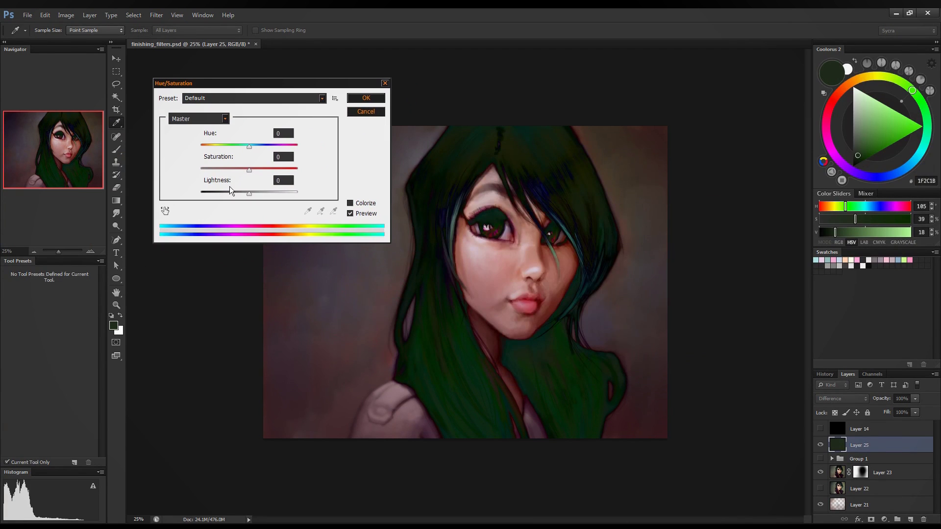
pyautogui.click(215, 192)
pyautogui.moveTo(215, 193); pyautogui.dragTo(196, 188)
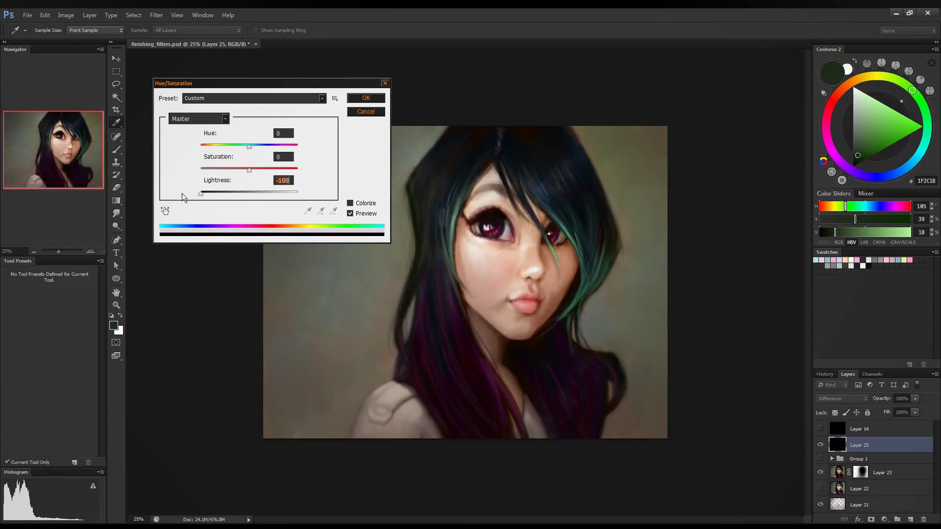
pyautogui.moveTo(200, 193); pyautogui.dragTo(270, 190)
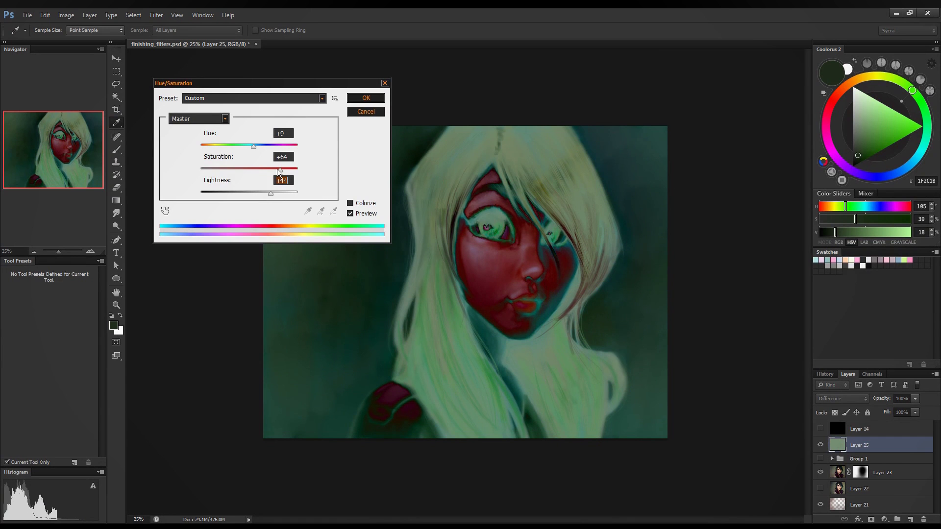
pyautogui.moveTo(247, 169); pyautogui.dragTo(240, 168)
pyautogui.moveTo(256, 148)
pyautogui.mouseDown()
pyautogui.moveTo(274, 154)
pyautogui.moveTo(213, 149)
pyautogui.moveTo(263, 152)
pyautogui.moveTo(249, 149)
pyautogui.mouseUp()
pyautogui.click(363, 98)
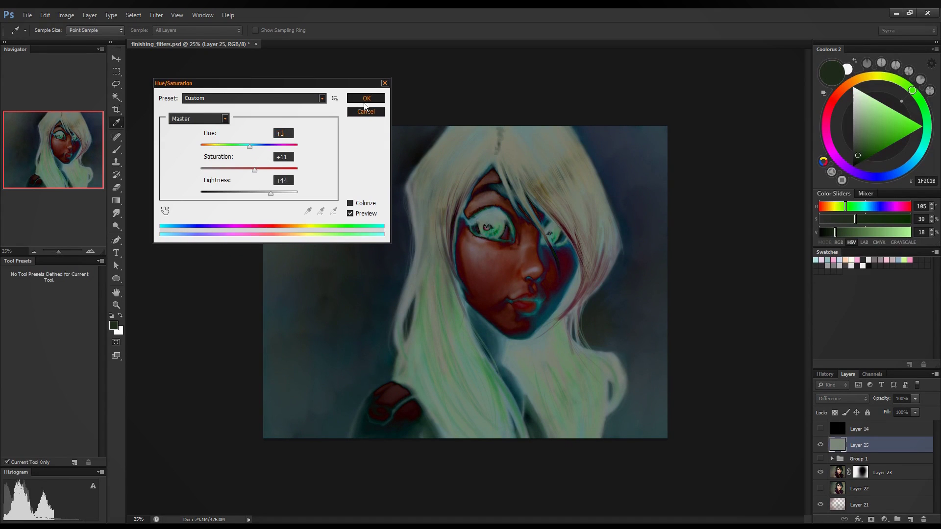
pyautogui.press('b')
# - Stamp the visible inverted portrait onto a new top layer, hide the Difference layer, and compare with the stamped layer off and on
pyautogui.click(910, 519)
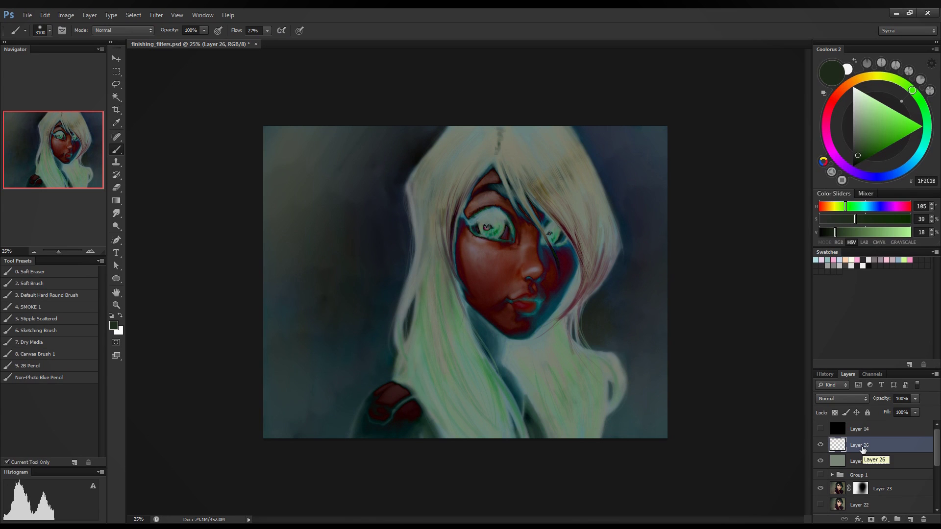
pyautogui.hotkey('ctrl', 'shift', 'alt', 'e')
pyautogui.click(820, 445)
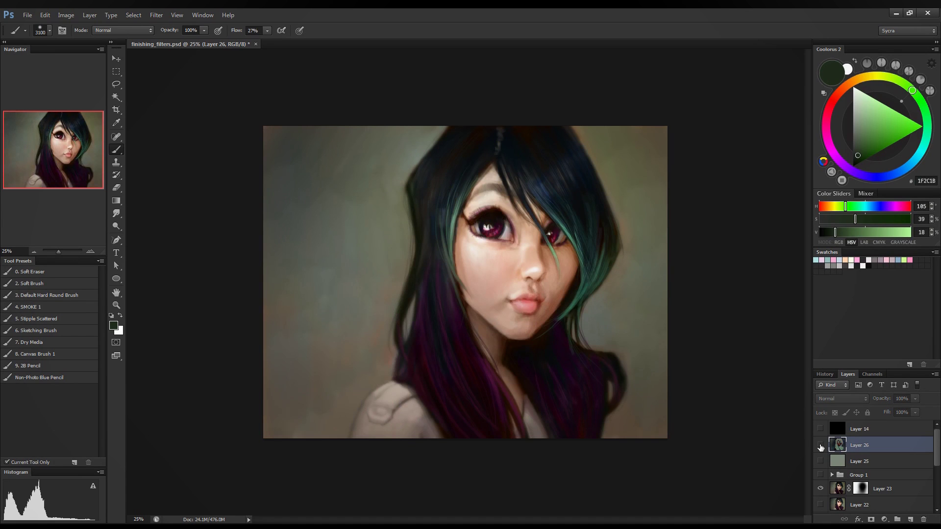
pyautogui.click(820, 445)
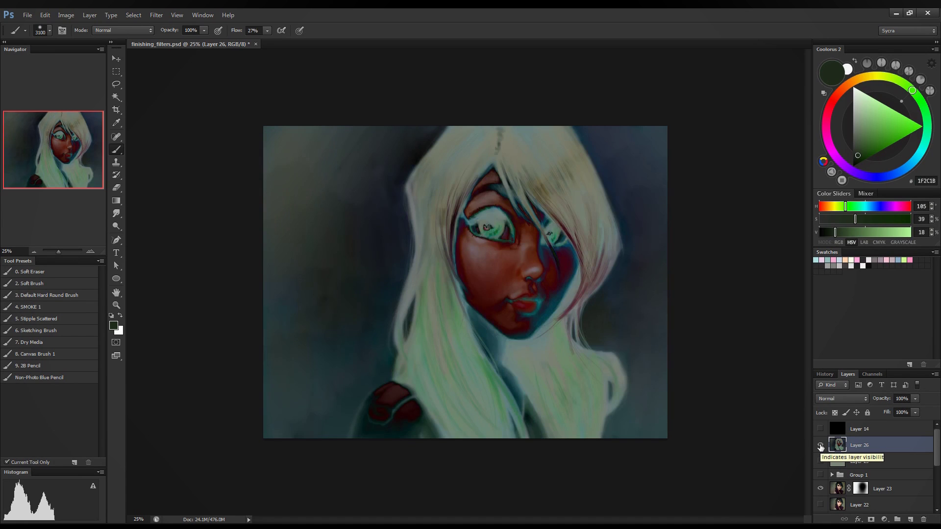
# - Set the stamped inverted layer's blend mode to Lighten and compare the portrait with the layer hidden and shown
pyautogui.click(845, 401)
pyautogui.click(845, 402)
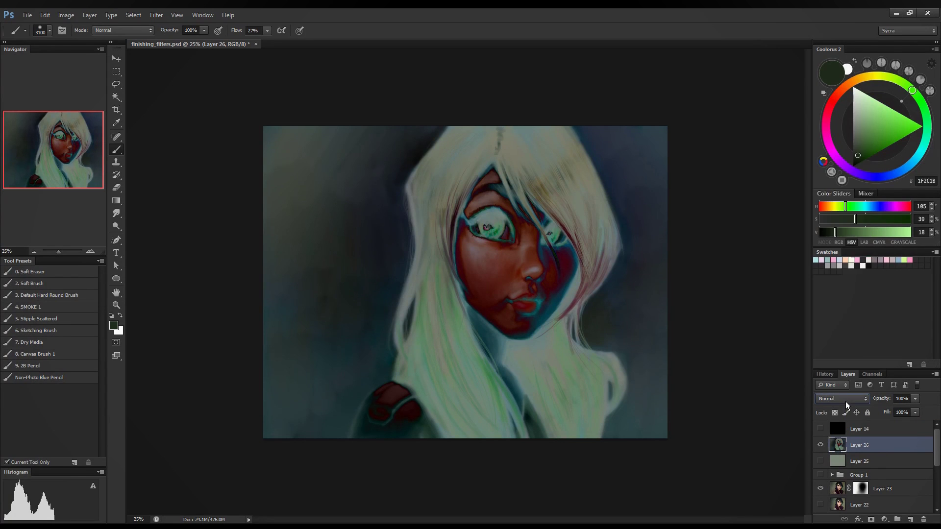
pyautogui.click(845, 401)
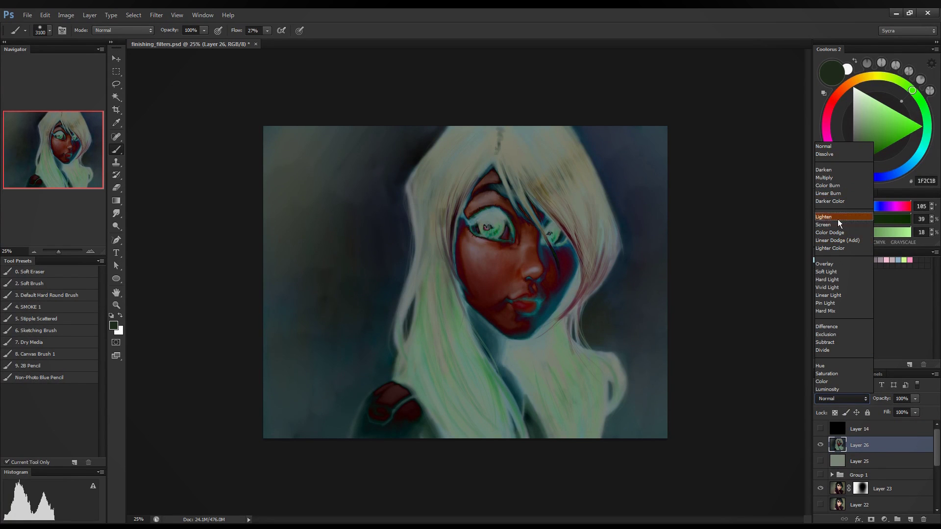
pyautogui.click(830, 216)
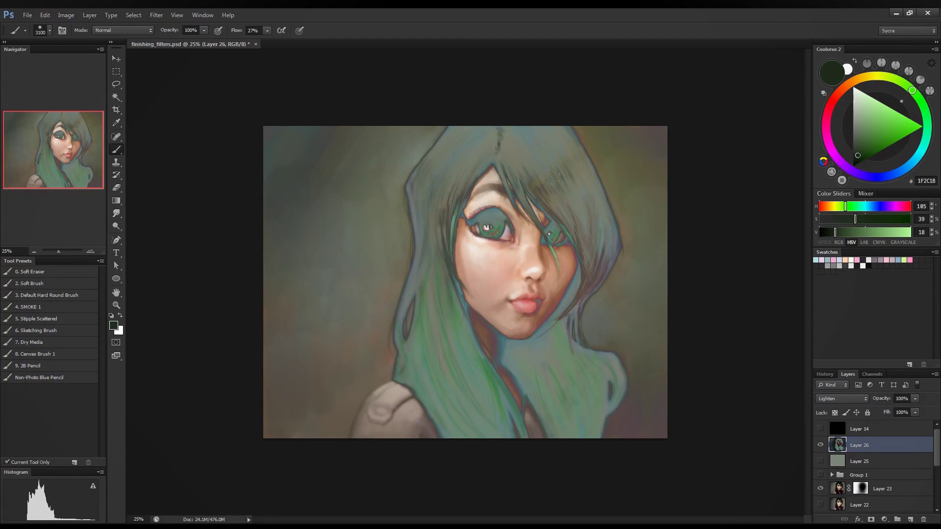
pyautogui.click(818, 450)
pyautogui.click(818, 449)
pyautogui.click(818, 449)
pyautogui.click(818, 449)
# - Try a lower opacity on the stamped Lighten layer and return it to 100%
pyautogui.click(915, 398)
pyautogui.moveTo(892, 414); pyautogui.dragTo(886, 415)
pyautogui.moveTo(812, 422); pyautogui.dragTo(937, 433)
# - Open Hue/Saturation for the stamped Lighten layer
pyautogui.hotkey('ctrl', 'u')
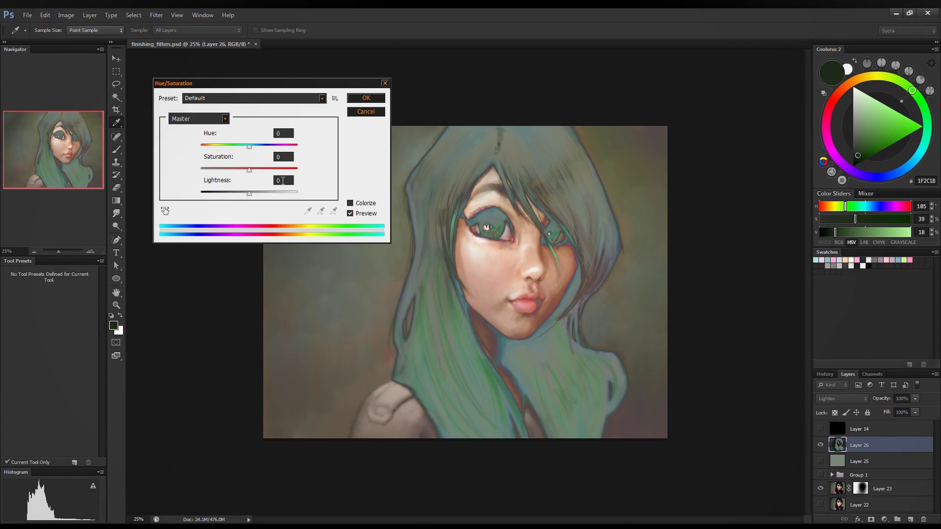
# - Adjust Layer 26 with Hue/Saturation using Hue -25, Saturation +2 and Lightness +3, and switch to the Brush tool
pyautogui.moveTo(248, 170); pyautogui.dragTo(237, 147)
pyautogui.moveTo(247, 194)
pyautogui.mouseDown()
pyautogui.moveTo(208, 197)
pyautogui.moveTo(295, 204)
pyautogui.moveTo(225, 195)
pyautogui.moveTo(251, 199)
pyautogui.mouseUp()
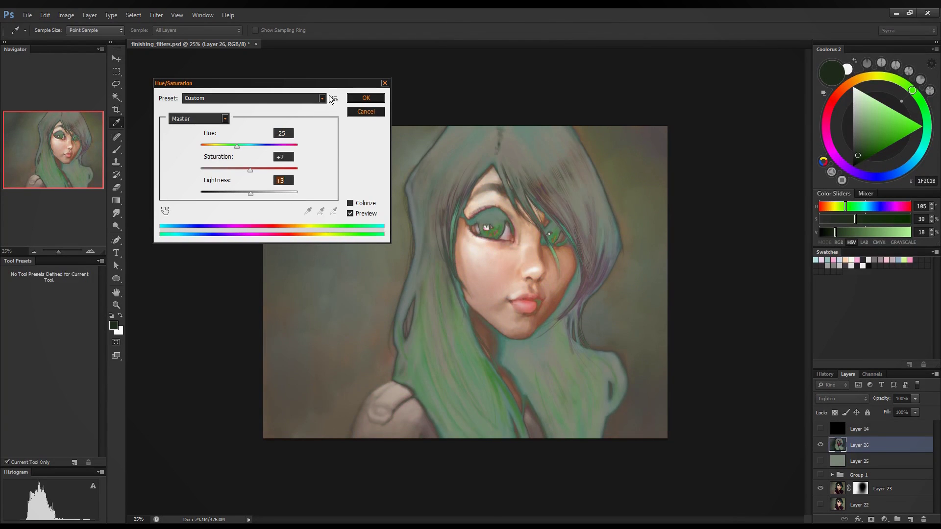
pyautogui.click(366, 98)
pyautogui.press('b')
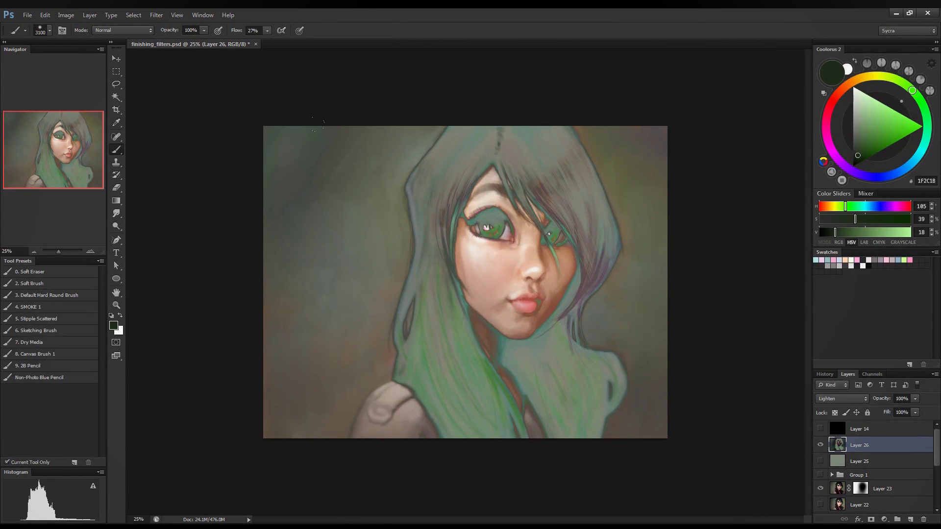
# - Set Layer 26's opacity to 74% and group it together with Layer 25
pyautogui.moveTo(915, 403); pyautogui.dragTo(881, 444)
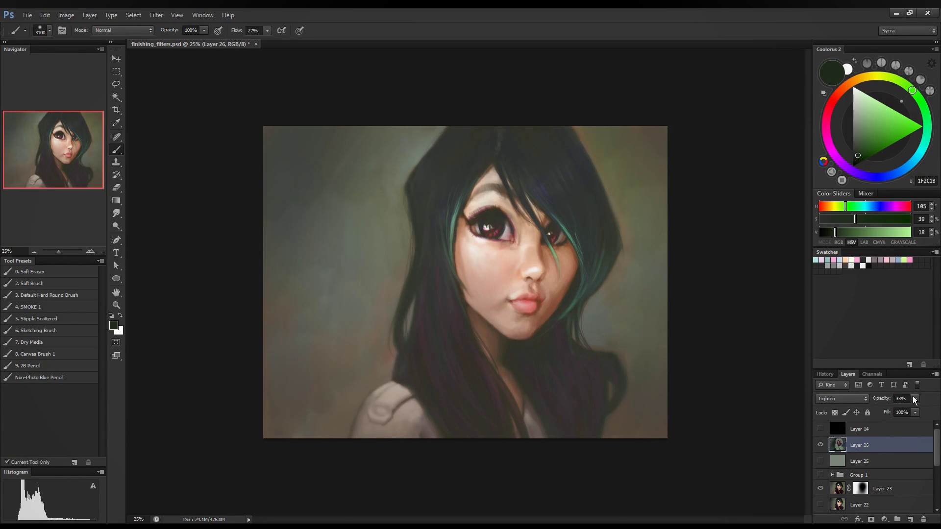
pyautogui.moveTo(923, 414)
pyautogui.mouseDown()
pyautogui.moveTo(886, 416)
pyautogui.moveTo(925, 423)
pyautogui.mouseUp()
pyautogui.click(817, 376)
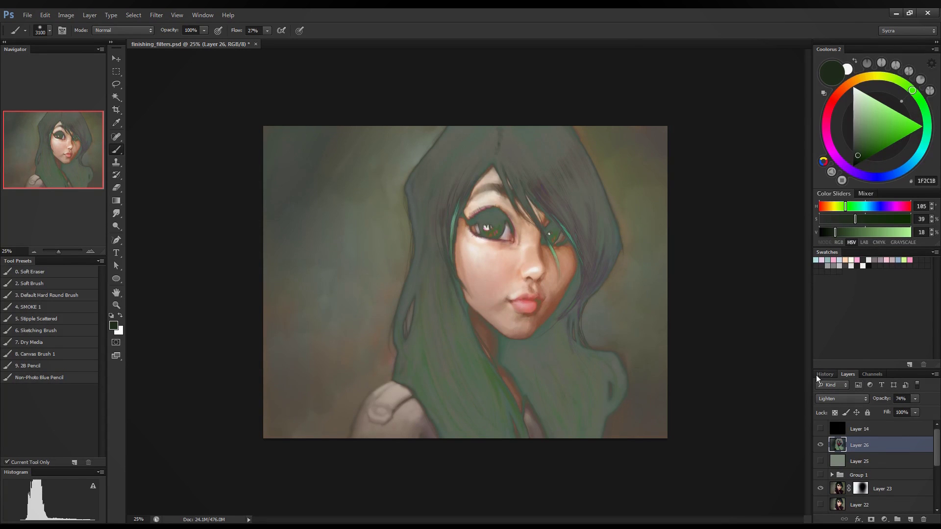
pyautogui.keyDown('shift'); pyautogui.click(884, 456); pyautogui.keyUp('shift')
pyautogui.hotkey('ctrl', 'g')
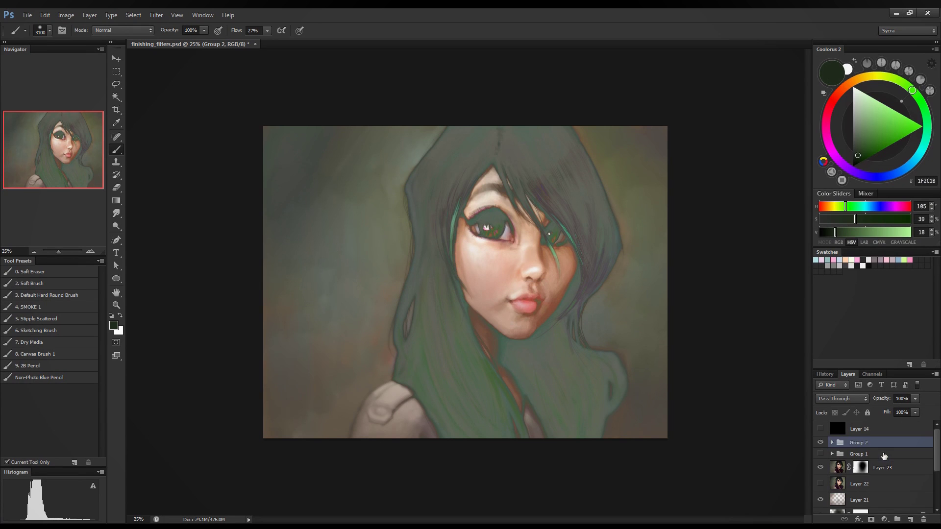
# - Toggle Group 1 and Group 2 on and off to compare their effects on the portrait, leaving both hidden
pyautogui.click(822, 444)
pyautogui.click(821, 454)
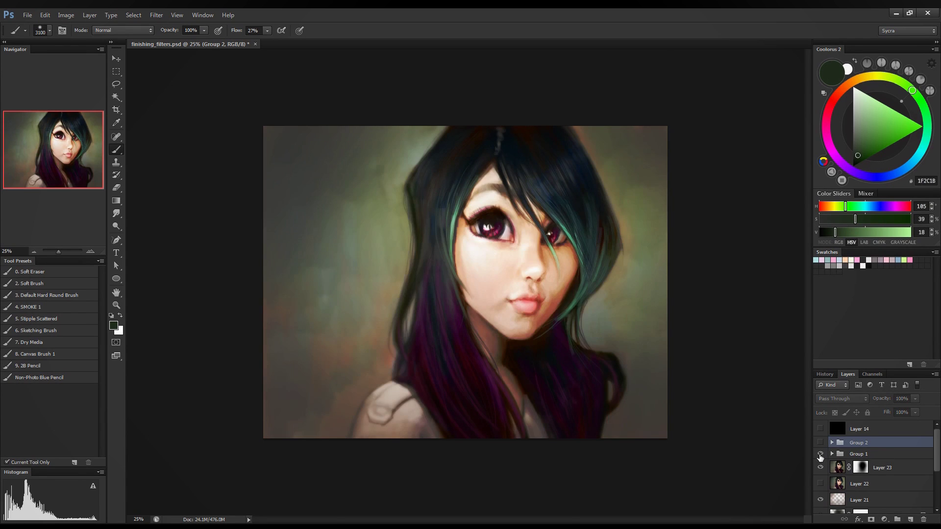
pyautogui.click(819, 455)
pyautogui.click(819, 455)
pyautogui.click(822, 446)
pyautogui.click(823, 445)
pyautogui.click(822, 445)
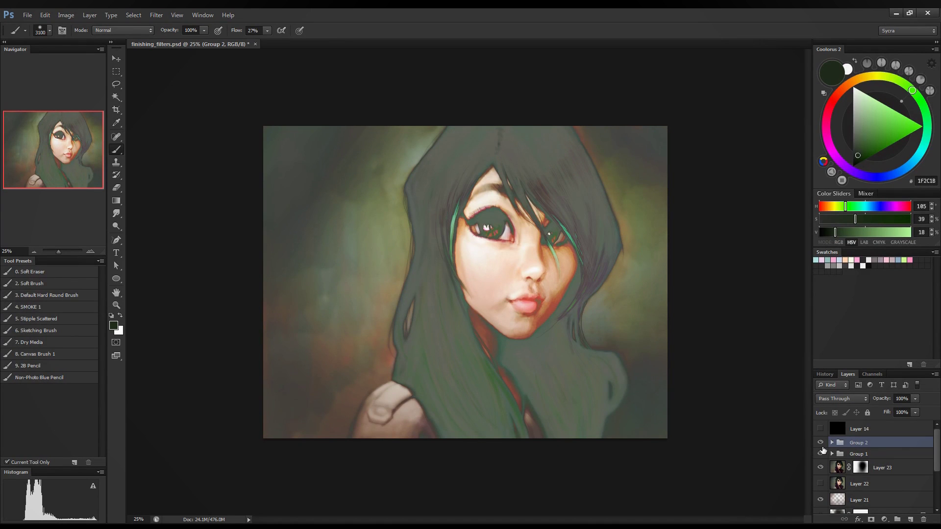
pyautogui.click(822, 447)
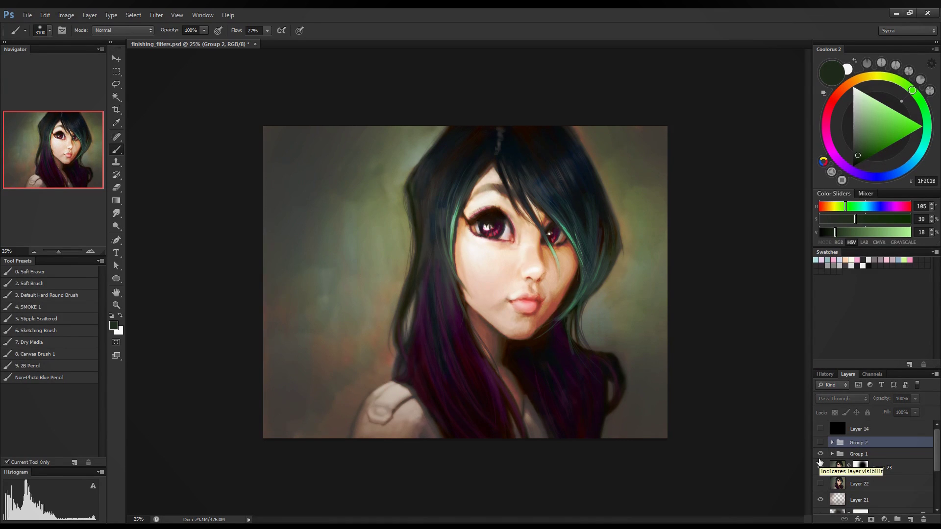
pyautogui.click(820, 456)
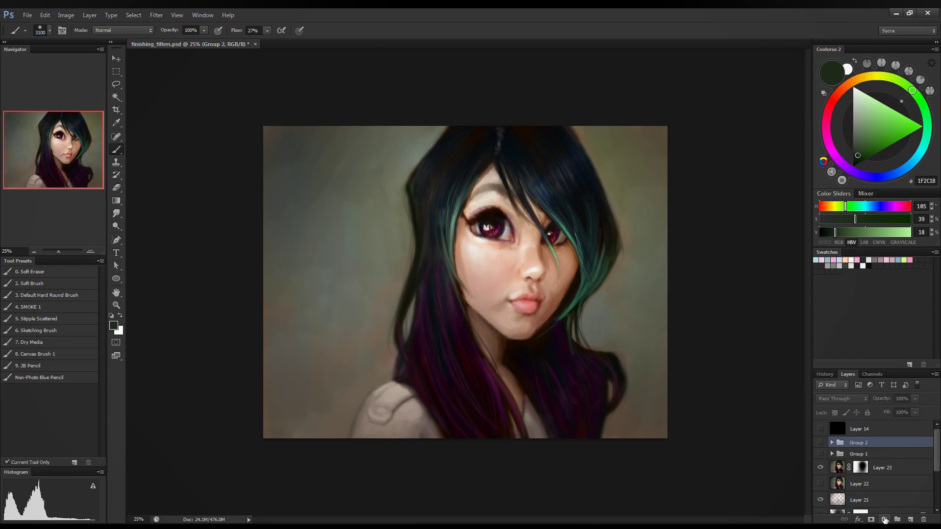
# - Add a Gradient Map adjustment layer above Group 2 with the default Foreground to Background gradient
pyautogui.click(884, 520)
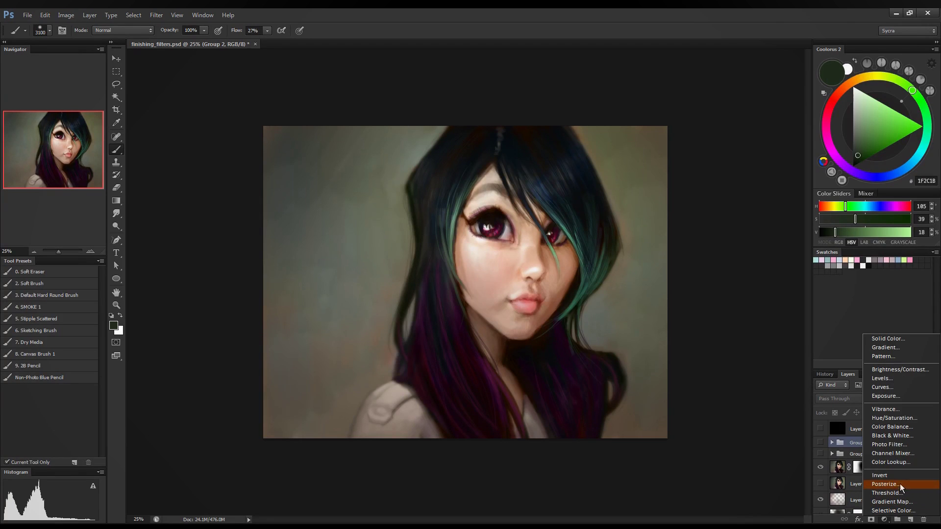
pyautogui.click(906, 504)
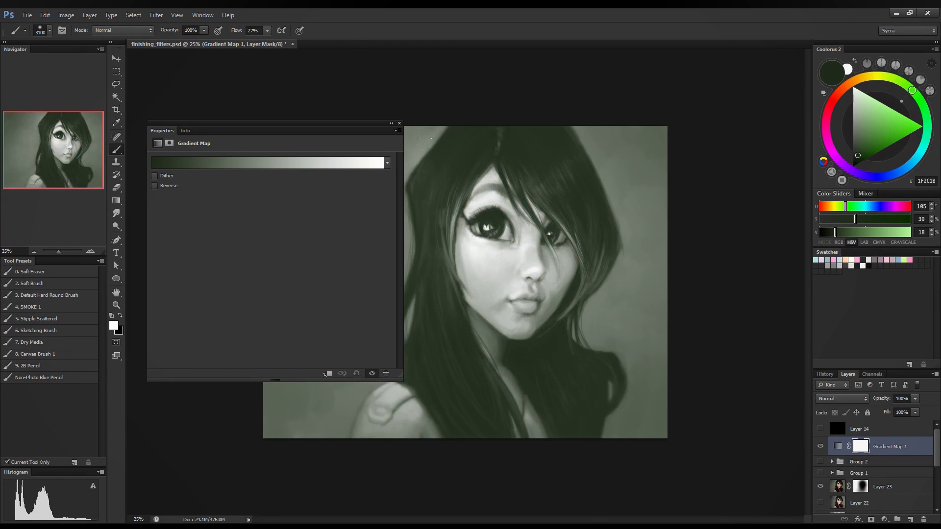
pyautogui.click(225, 161)
pyautogui.click(718, 77)
pyautogui.click(885, 519)
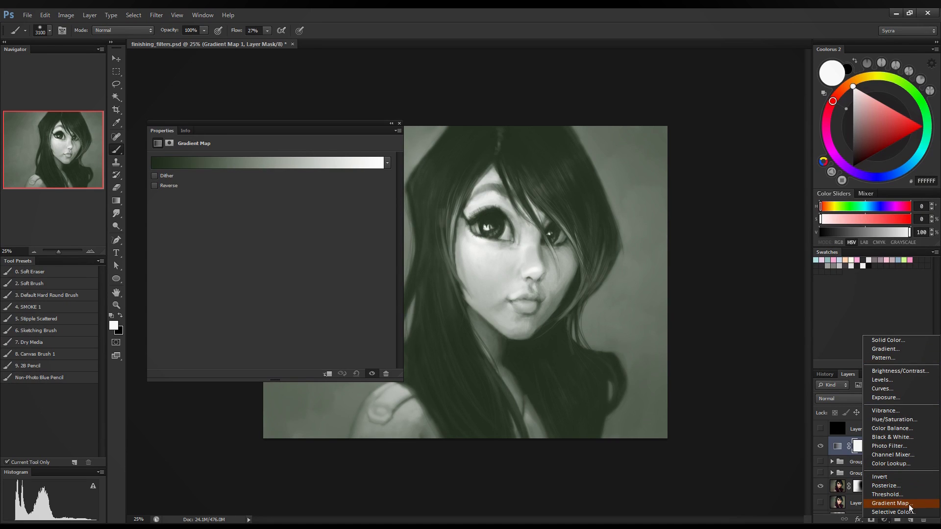
pyautogui.click(259, 126)
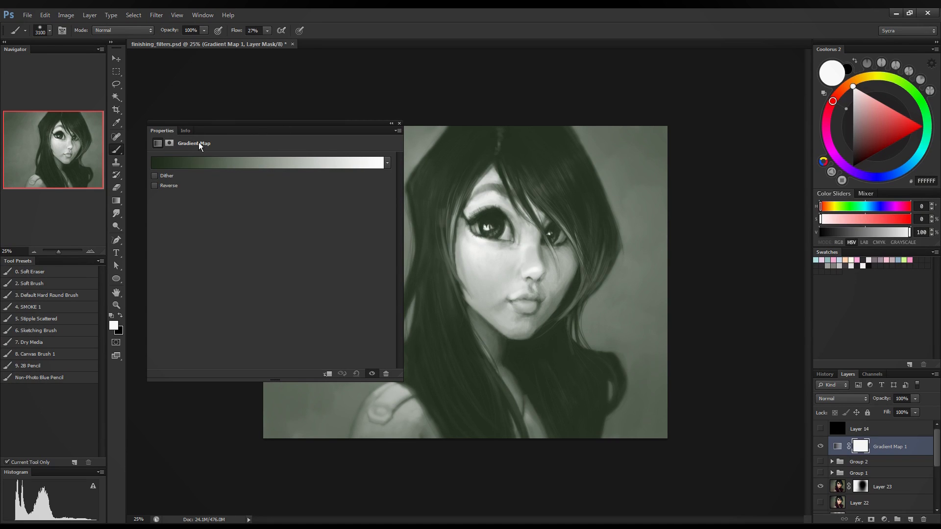
# - Try several preset gradients on the gradient map, including Blue, Red, Yellow; Orange, Yellow, Orange; Yellow, Violet, Orange, Blue; and Chrome
pyautogui.click(247, 163)
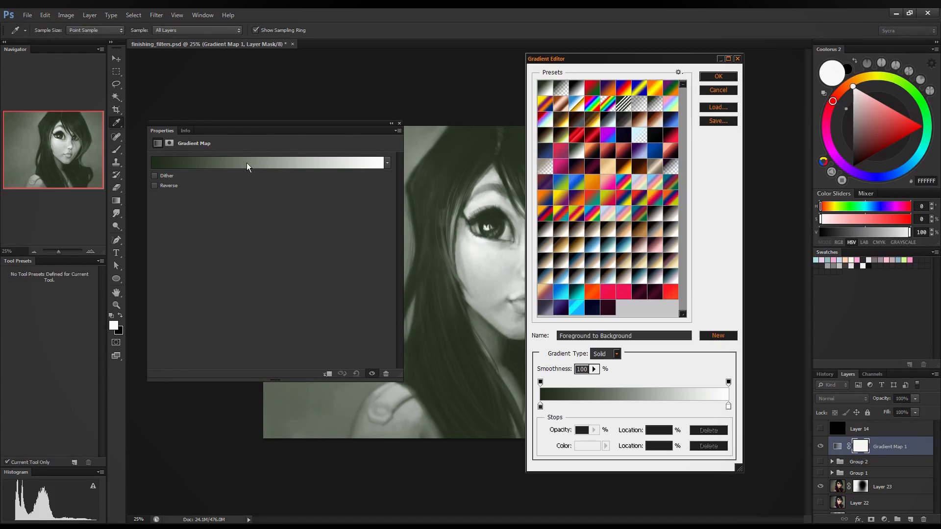
pyautogui.click(586, 94)
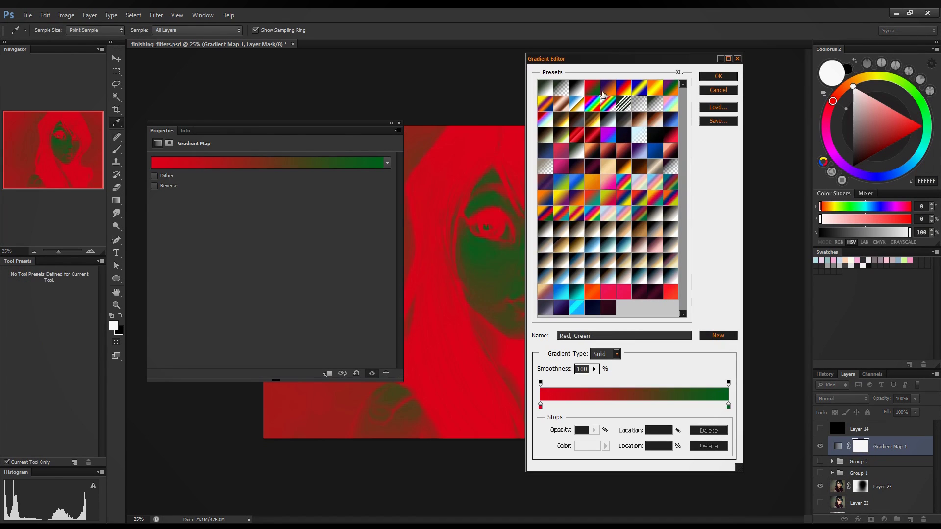
pyautogui.moveTo(651, 60); pyautogui.dragTo(788, 76)
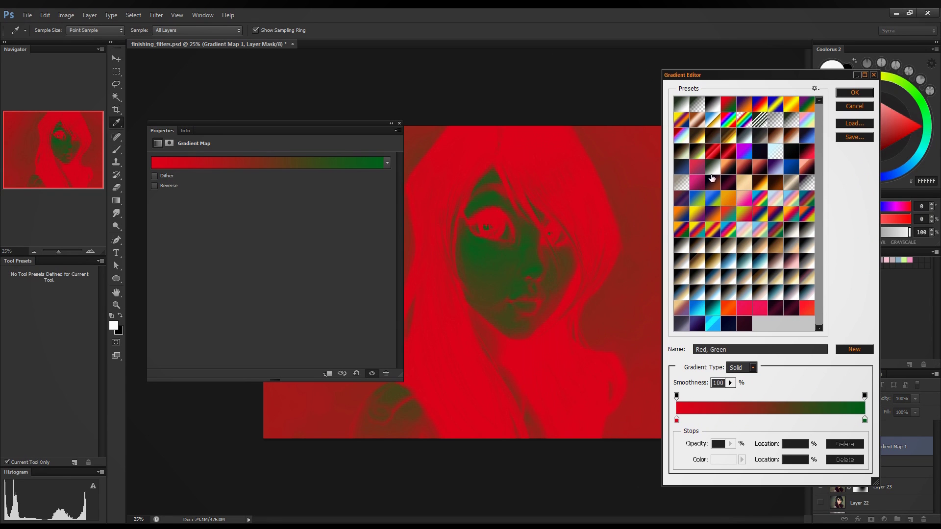
pyautogui.click(745, 105)
pyautogui.click(759, 107)
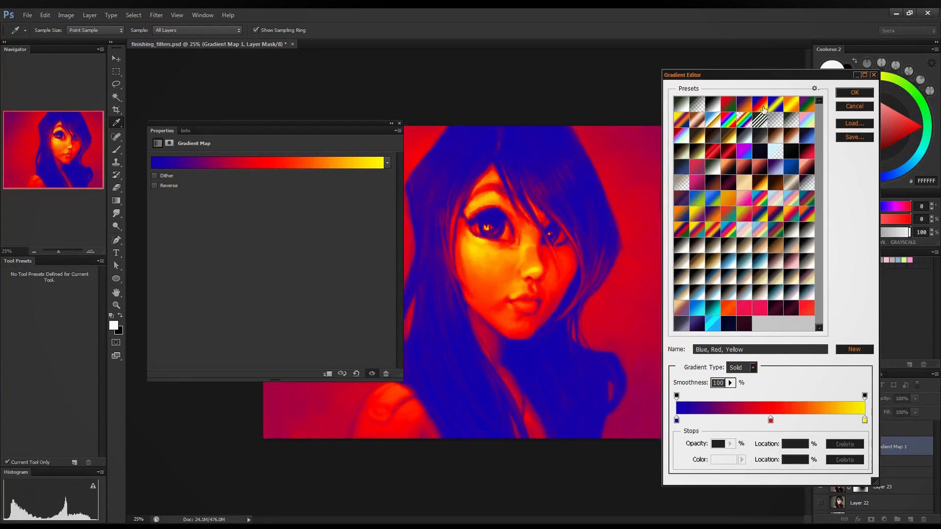
pyautogui.click(775, 106)
pyautogui.click(794, 107)
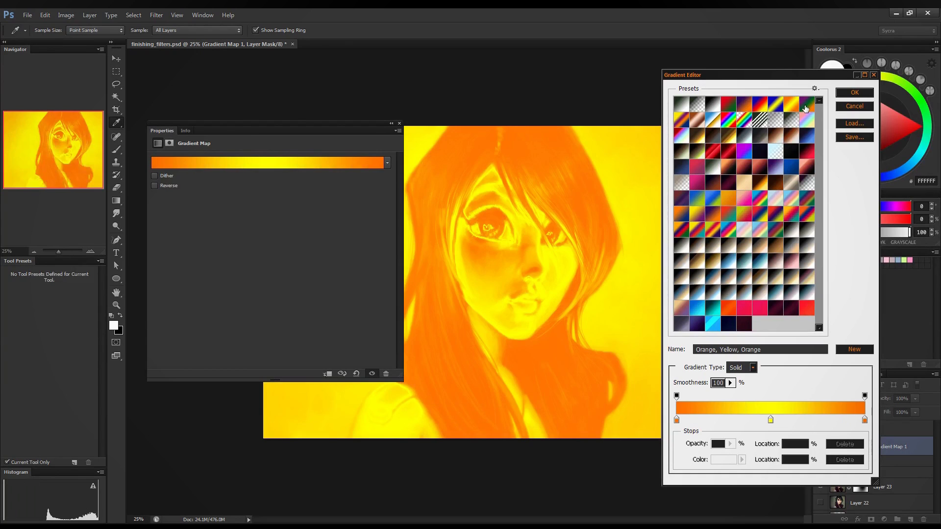
pyautogui.click(806, 107)
pyautogui.click(679, 119)
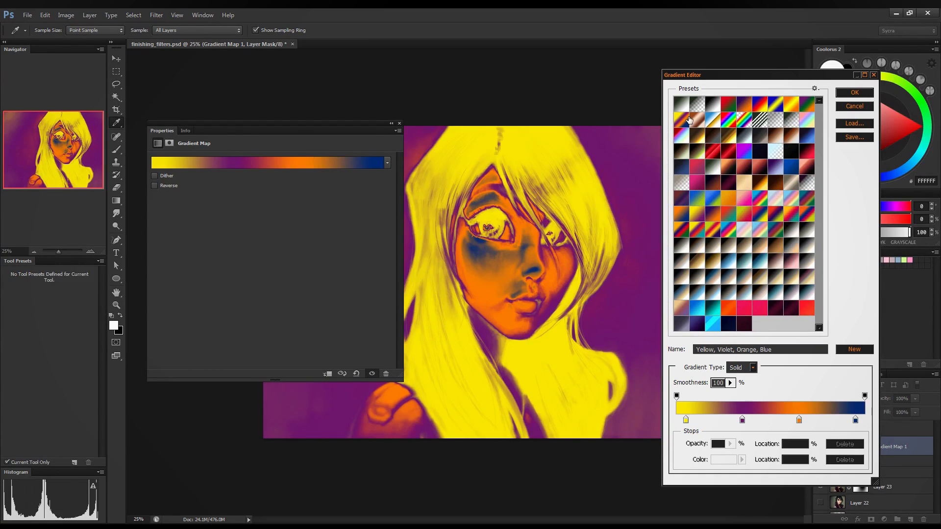
pyautogui.click(697, 119)
pyautogui.click(714, 120)
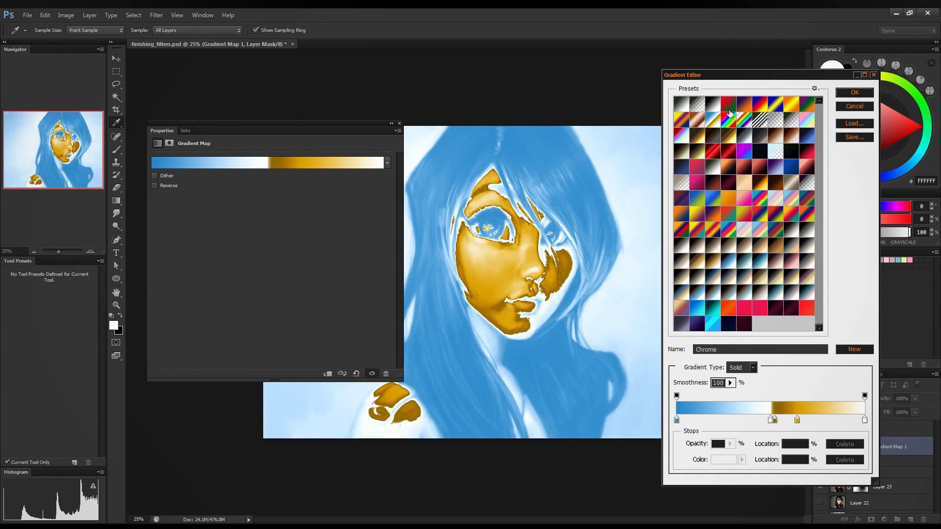
# - Apply the Red, Green preset to the gradient map and move its properties clear of the canvas
pyautogui.click(728, 104)
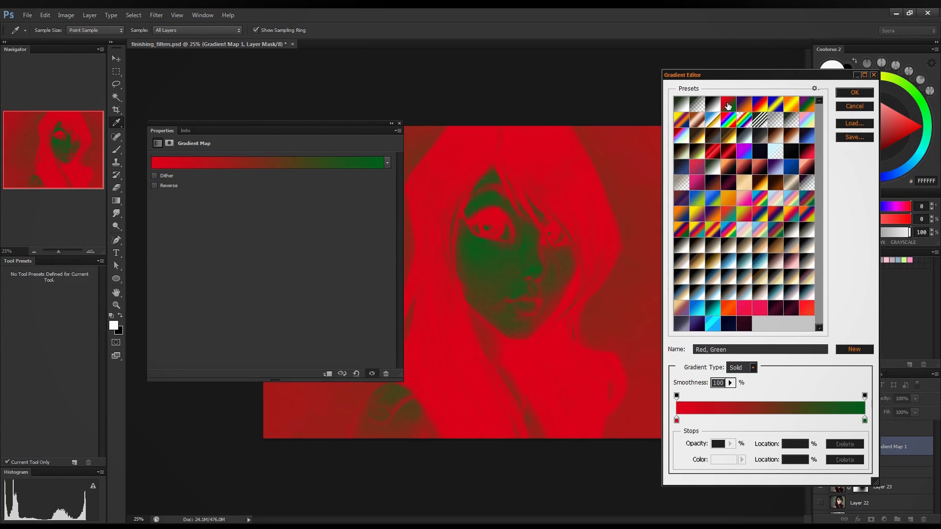
pyautogui.click(854, 93)
pyautogui.moveTo(347, 131); pyautogui.dragTo(319, 131)
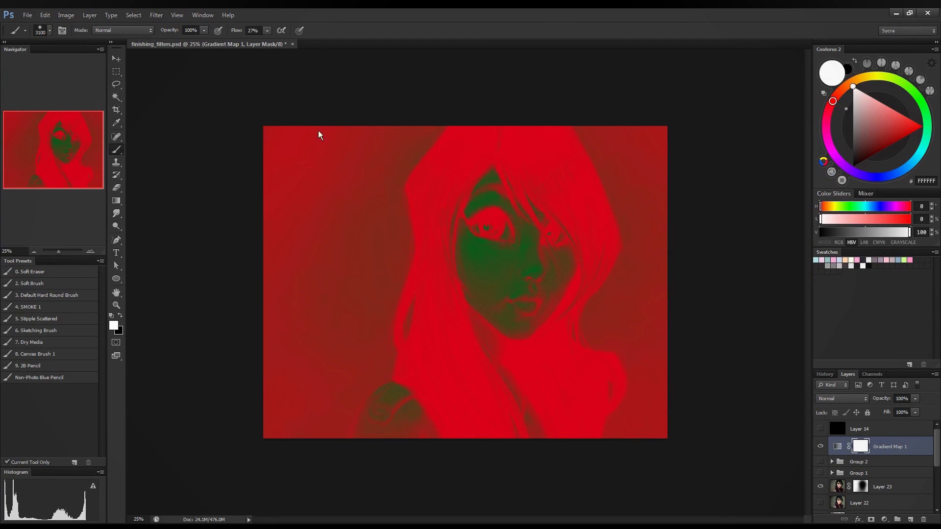
pyautogui.moveTo(195, 158); pyautogui.dragTo(196, 159)
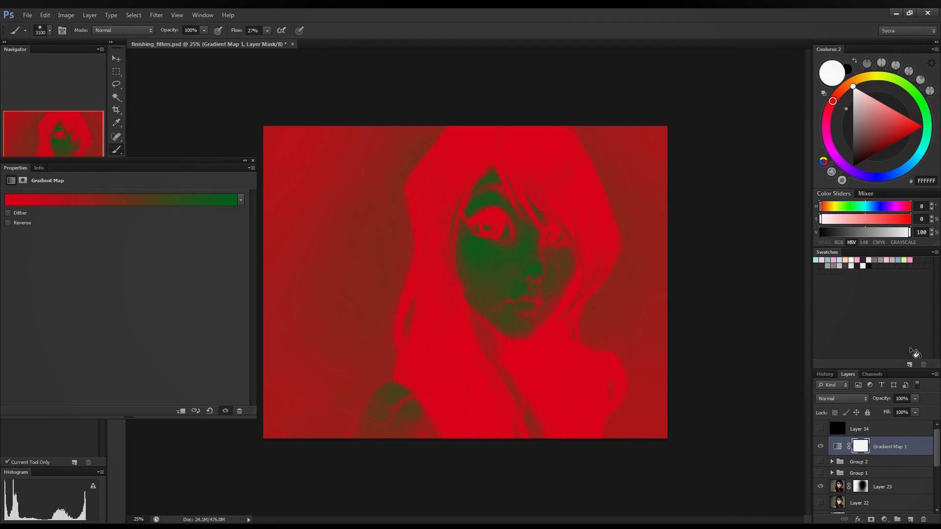
# - Try the Gradient Map layer at 21% opacity, and return it to 100%
pyautogui.click(917, 401)
pyautogui.moveTo(880, 422)
pyautogui.mouseDown()
pyautogui.moveTo(847, 421)
pyautogui.moveTo(876, 424)
pyautogui.mouseUp()
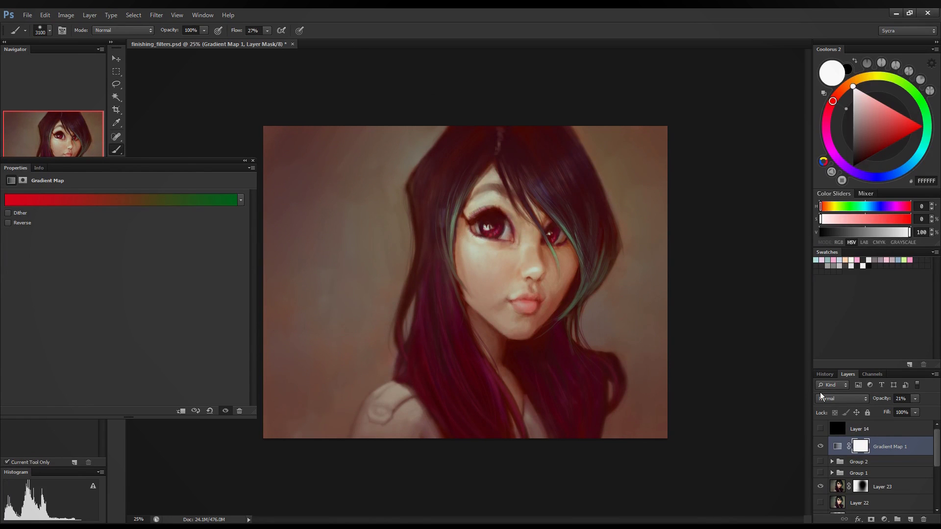
pyautogui.moveTo(915, 399); pyautogui.dragTo(935, 424)
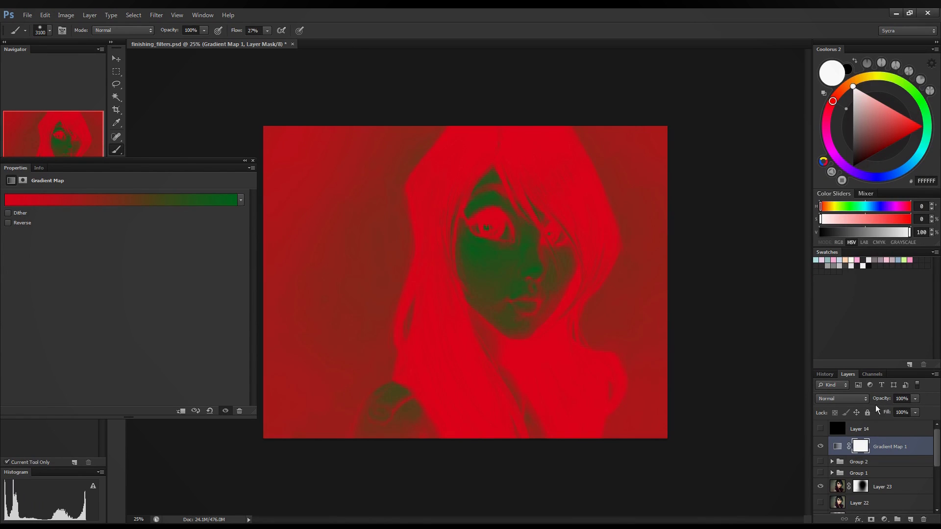
# - Cycle the Gradient Map layer through blend modes such as Multiply, Darker Color, Lighter Color, Vivid Light, Difference, Subtract, Hue and Hard Mix
pyautogui.scroll(-4, 848, 401)
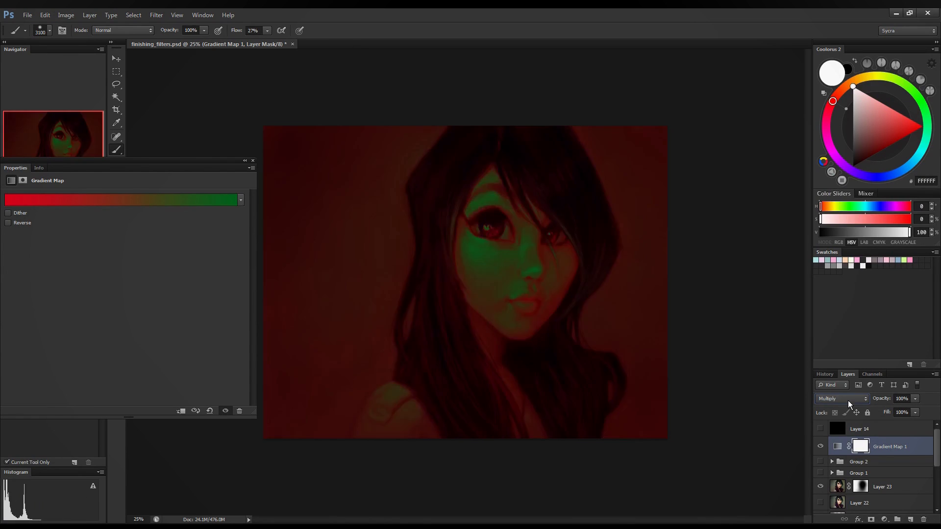
pyautogui.scroll(-4, 833, 398)
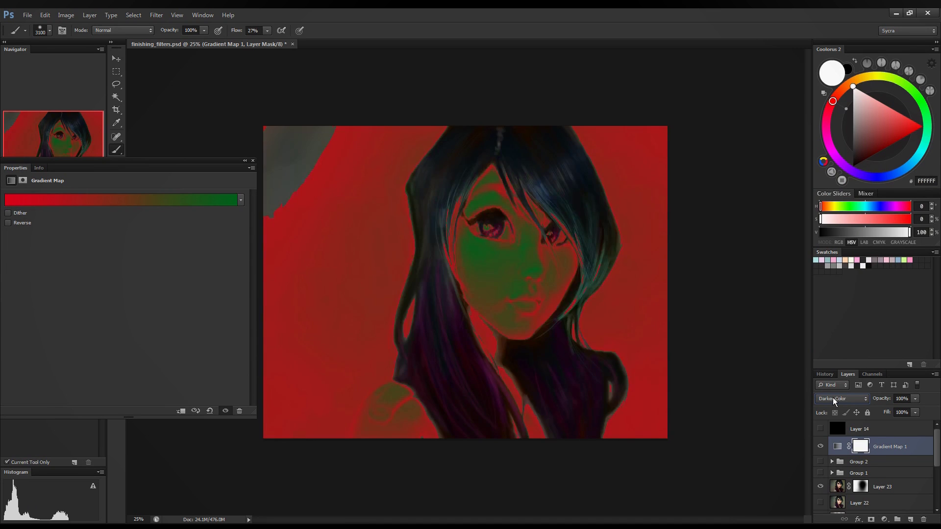
pyautogui.scroll(-4, 833, 398)
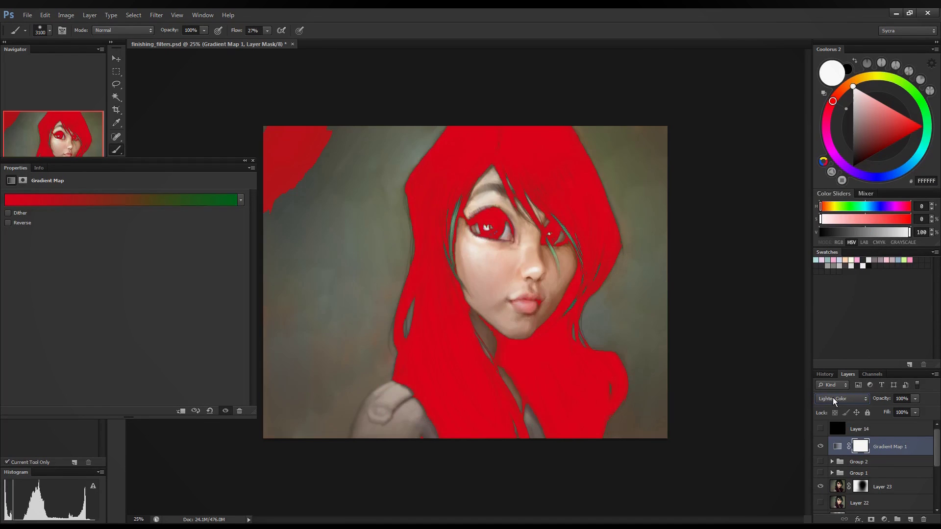
pyautogui.scroll(-3, 833, 398)
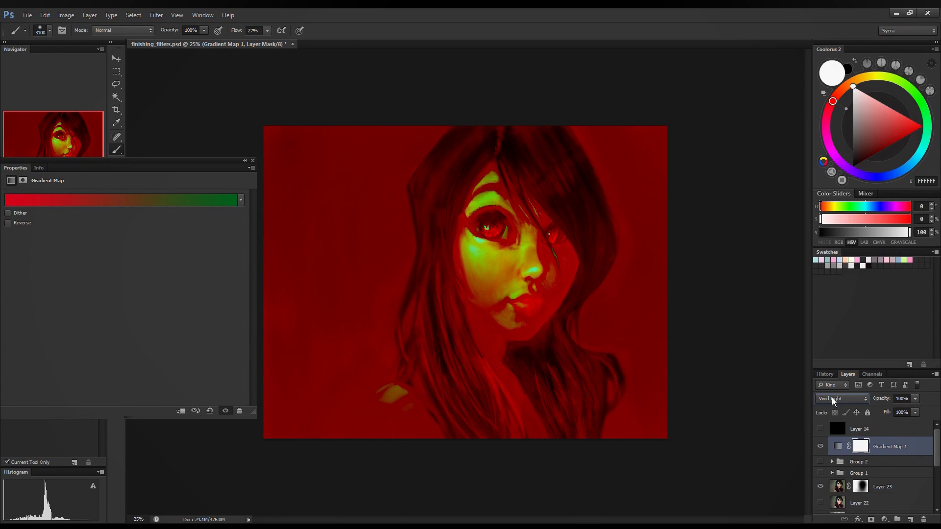
pyautogui.scroll(-4, 831, 398)
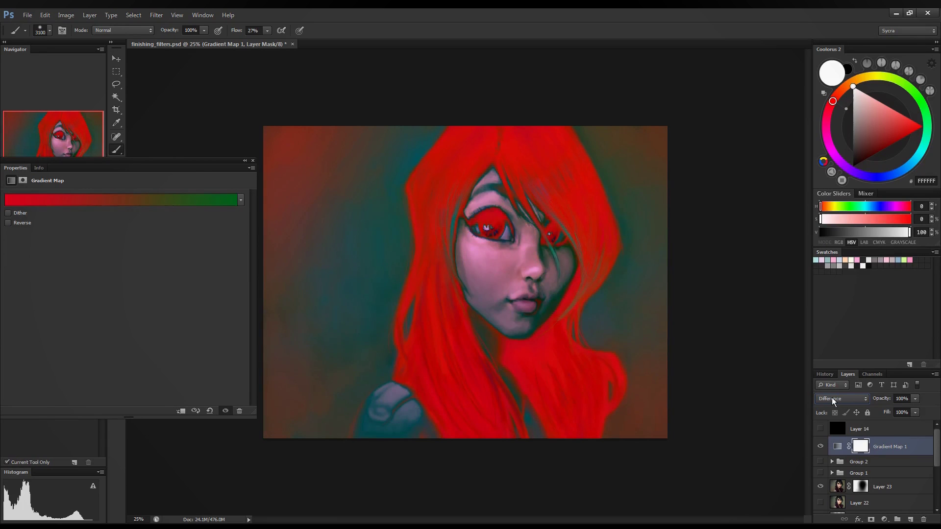
pyautogui.scroll(-1, 831, 398)
pyautogui.scroll(-1, 831, 398)
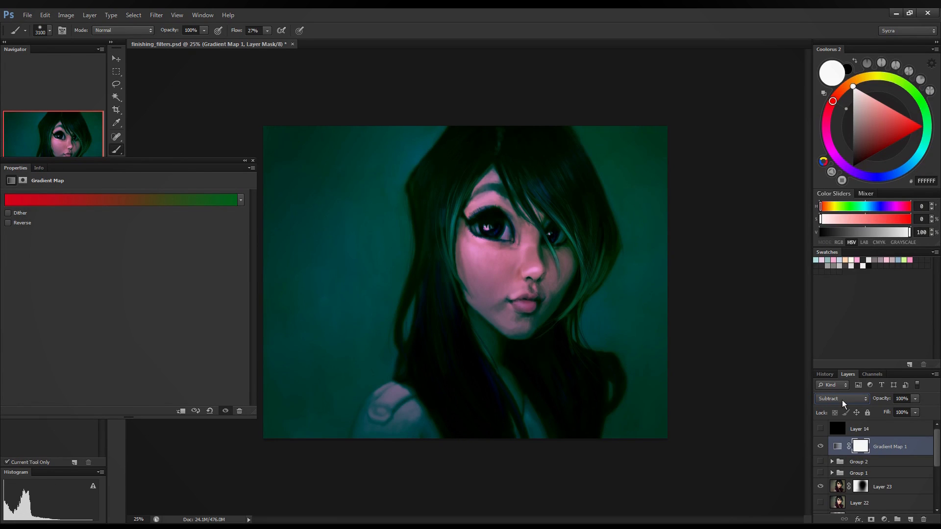
pyautogui.scroll(-2, 841, 400)
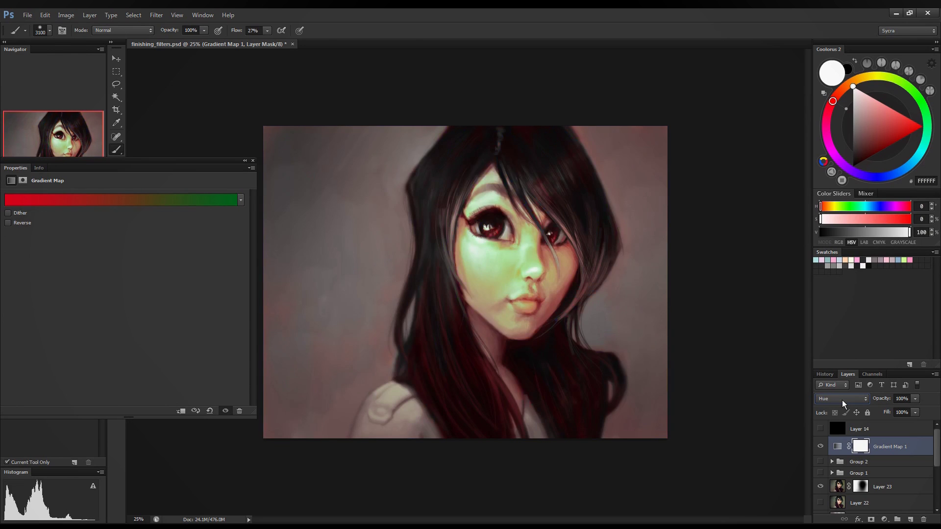
pyautogui.scroll(-2, 842, 399)
pyautogui.scroll(7, 842, 400)
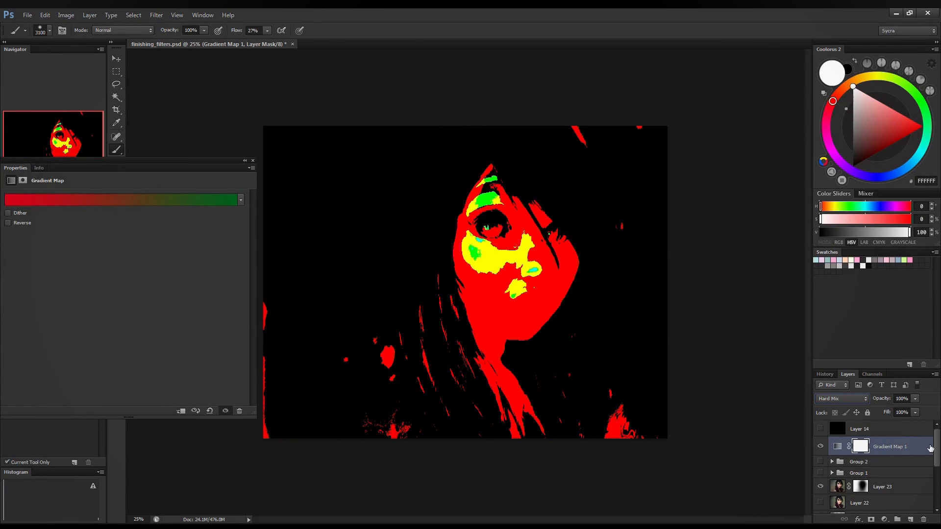
# - Select the Gradient Map layer's adjustment thumbnail, reposition its properties, and set the layer's blend mode to Normal
pyautogui.click(837, 447)
pyautogui.click(253, 161)
pyautogui.moveTo(286, 221); pyautogui.dragTo(286, 222)
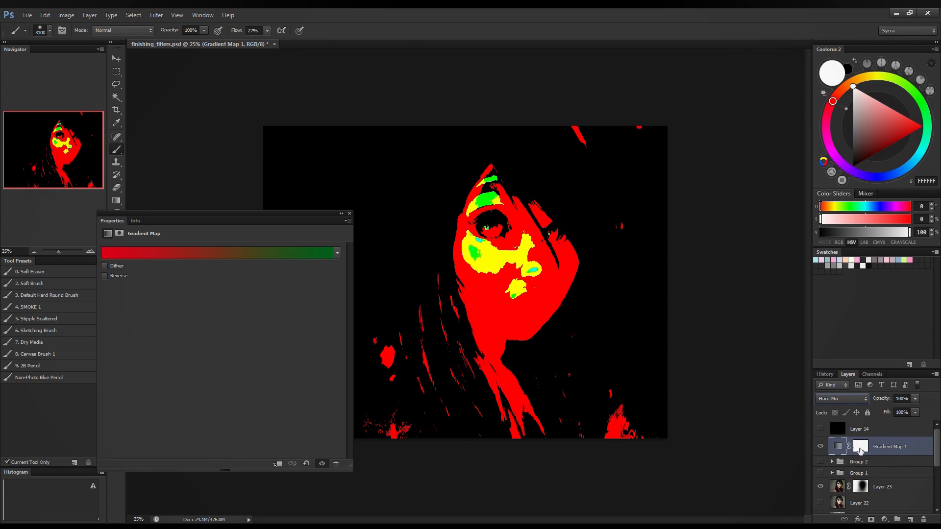
pyautogui.click(850, 400)
pyautogui.click(831, 147)
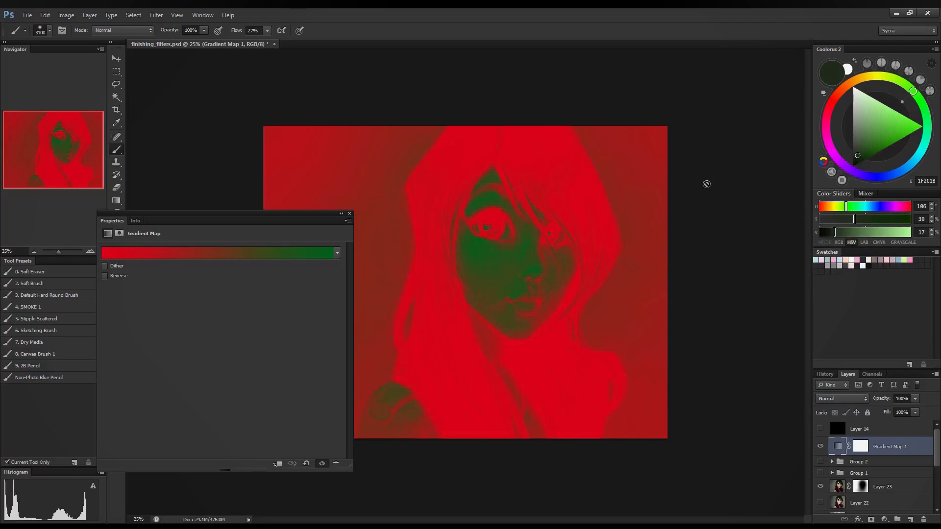
# - Edit the gradient map's gradient and try orange-to-black, dark-to-pale-blue and golden custom presets, ending on Value Pastel Prism
pyautogui.click(196, 254)
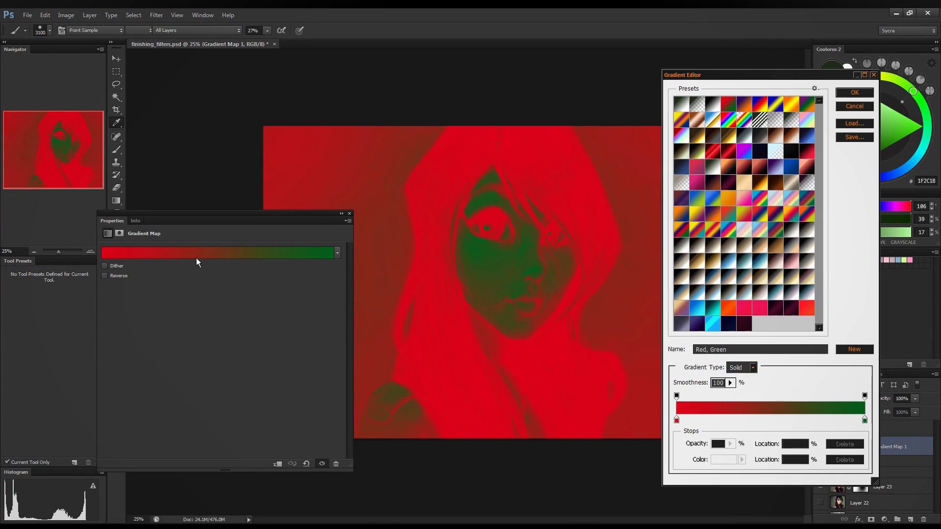
pyautogui.click(728, 170)
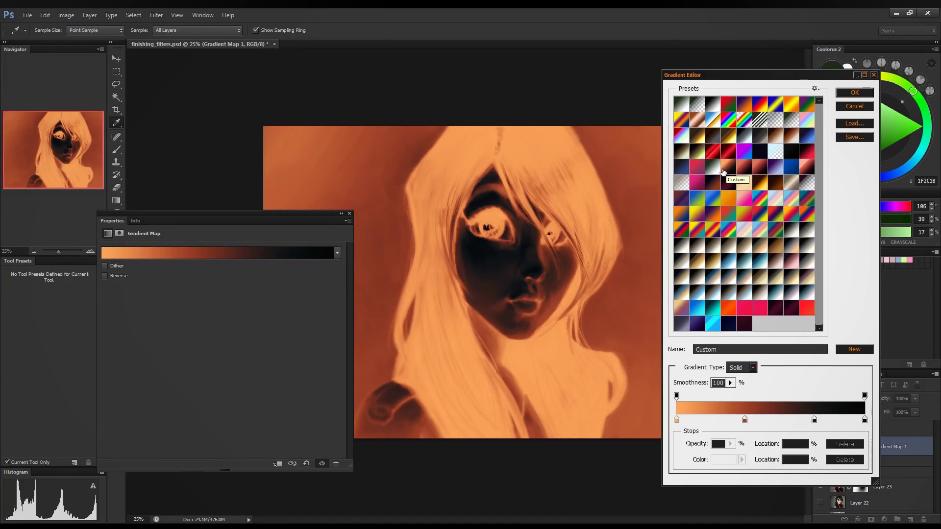
pyautogui.moveTo(734, 76); pyautogui.dragTo(666, 87)
pyautogui.click(679, 155)
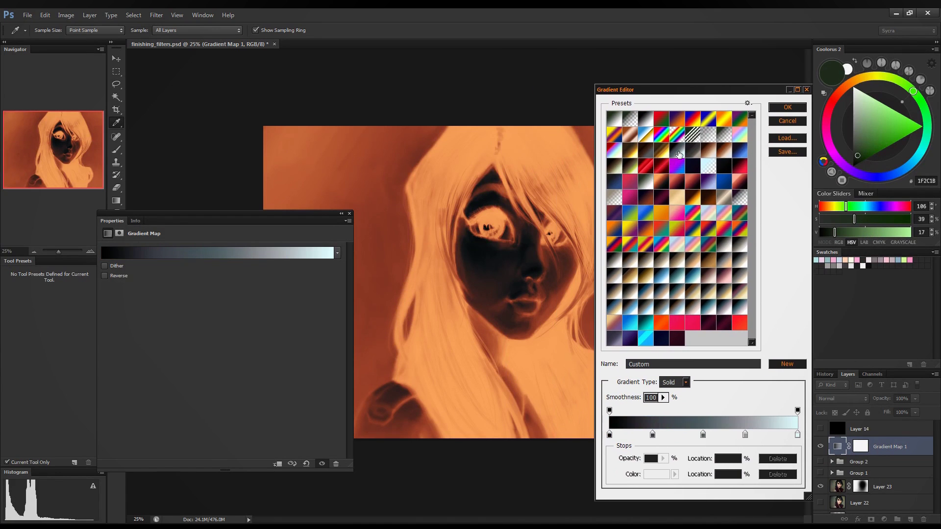
pyautogui.click(665, 153)
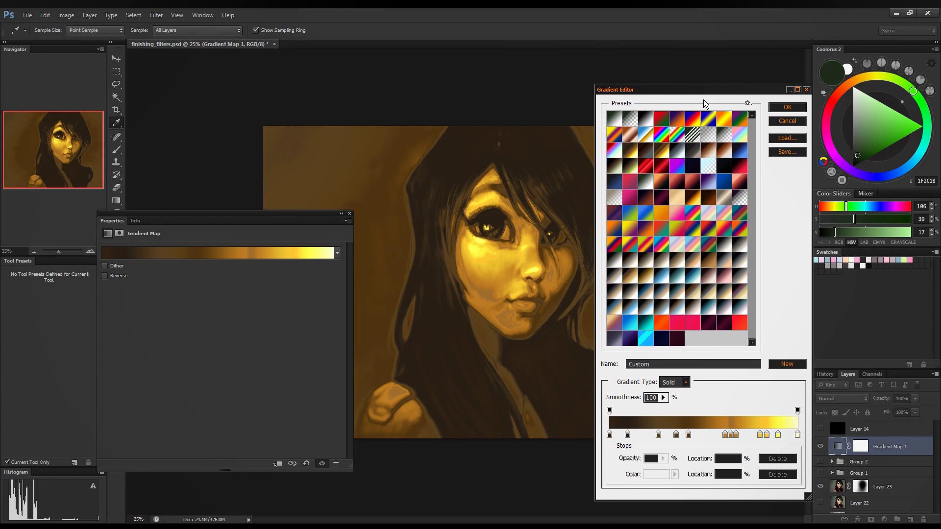
pyautogui.moveTo(696, 90); pyautogui.dragTo(739, 93)
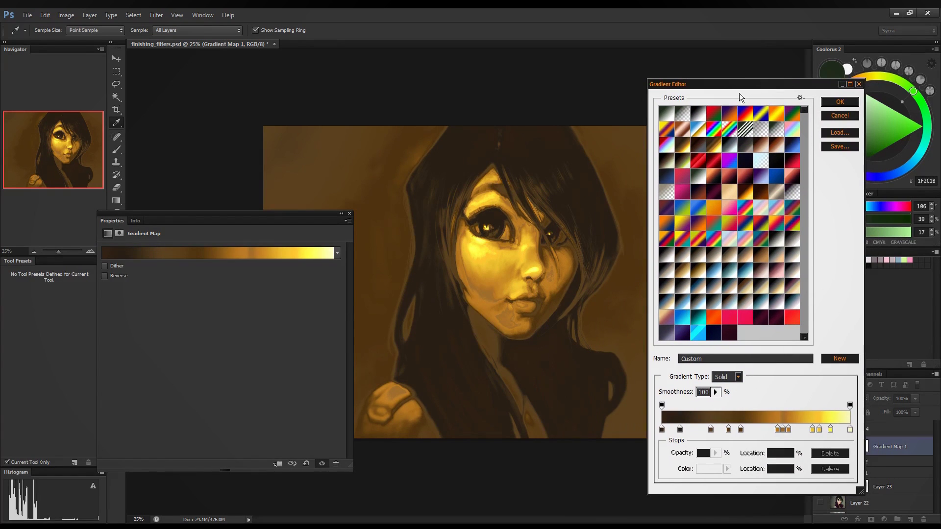
pyautogui.click(702, 151)
pyautogui.click(683, 150)
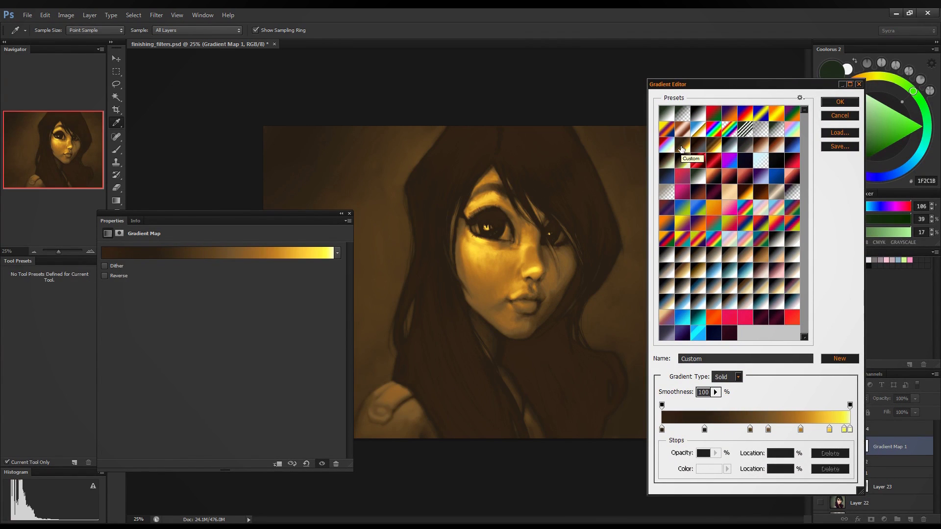
pyautogui.click(670, 149)
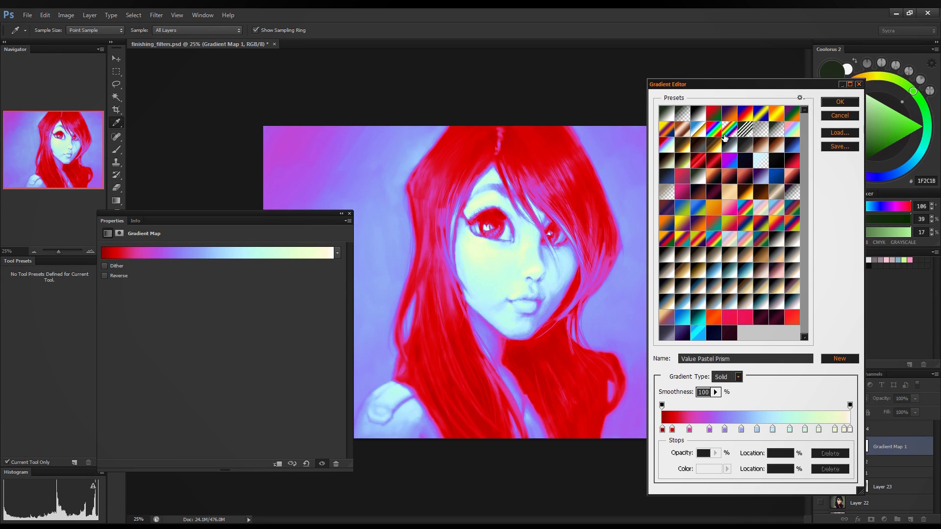
# - Compare the Pastel and Value Pastel Prism presets, apply Pastel, and try the layer at reduced opacity before restoring 100%
pyautogui.click(796, 134)
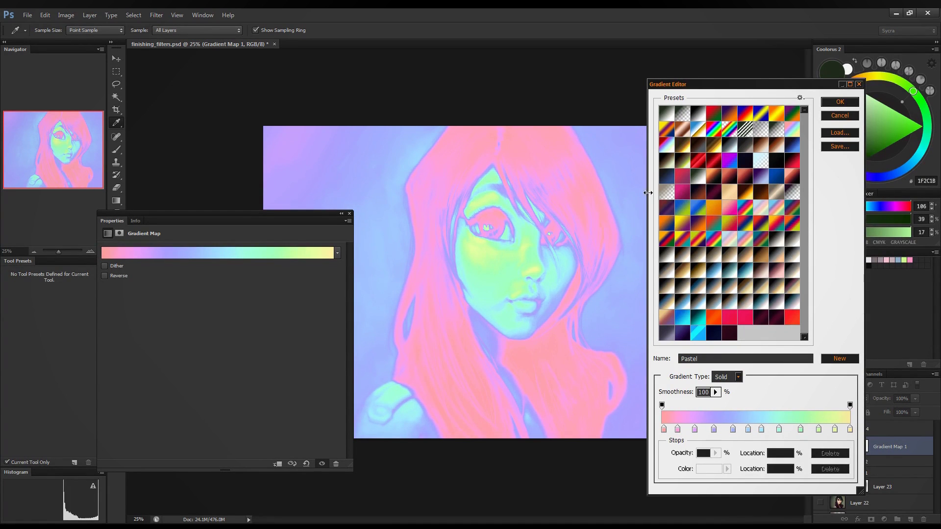
pyautogui.click(667, 150)
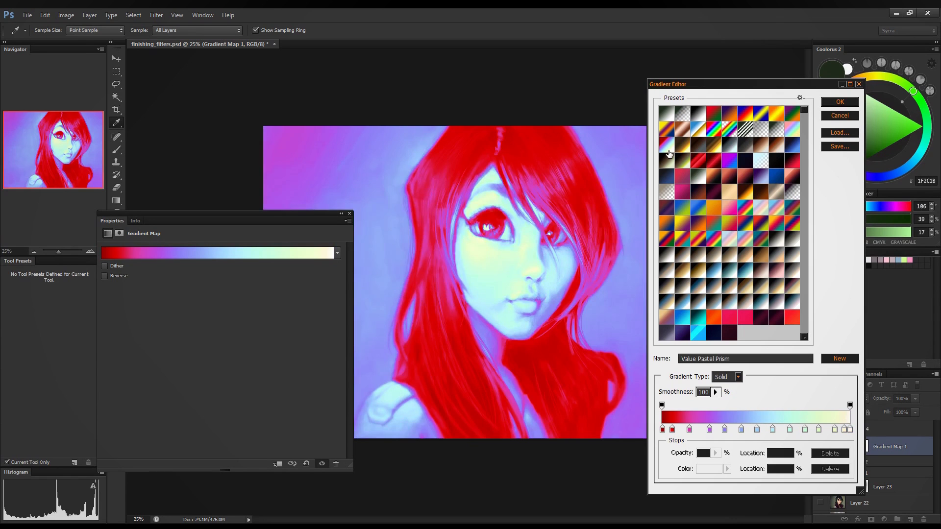
pyautogui.click(789, 132)
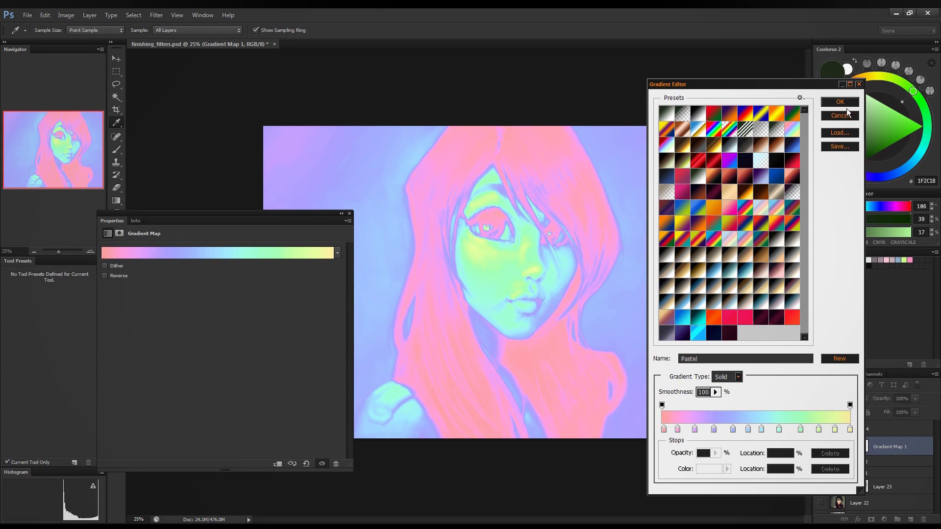
pyautogui.click(840, 101)
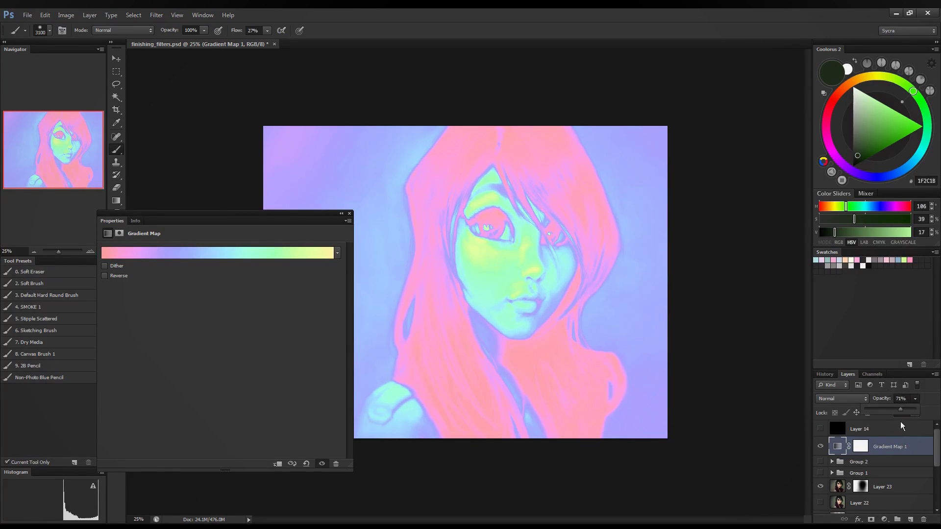
pyautogui.moveTo(901, 421)
pyautogui.mouseDown()
pyautogui.moveTo(862, 428)
pyautogui.moveTo(889, 430)
pyautogui.mouseUp()
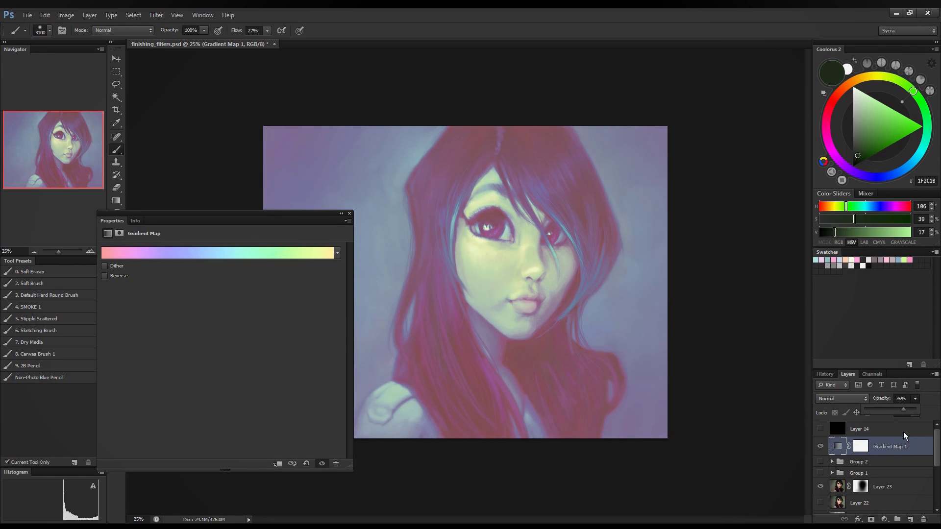
pyautogui.moveTo(903, 431); pyautogui.dragTo(921, 431)
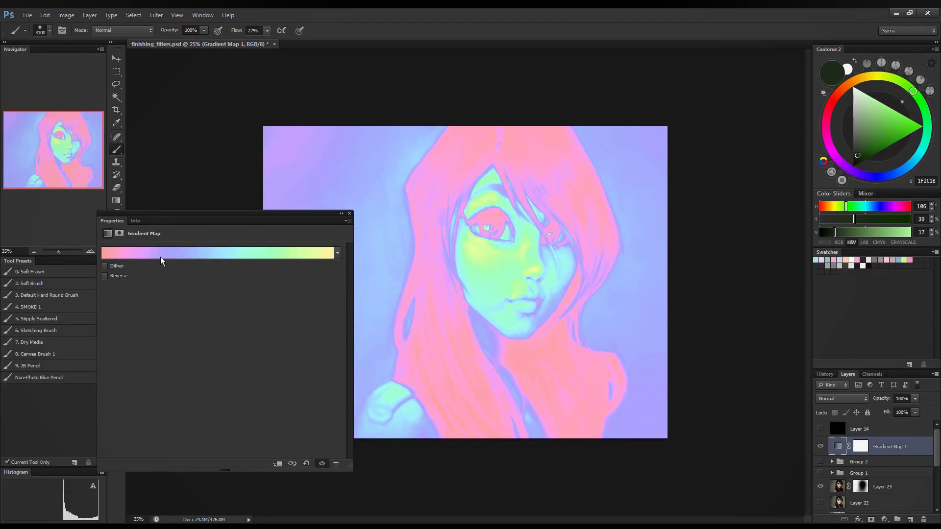
# - Reopen the gradient for editing and preview presets such as Sepia 3, Yellow-Green, Red, Orange, Blue, Sepia-Blue 2 and Blue 1
pyautogui.click(161, 261)
pyautogui.click(705, 263)
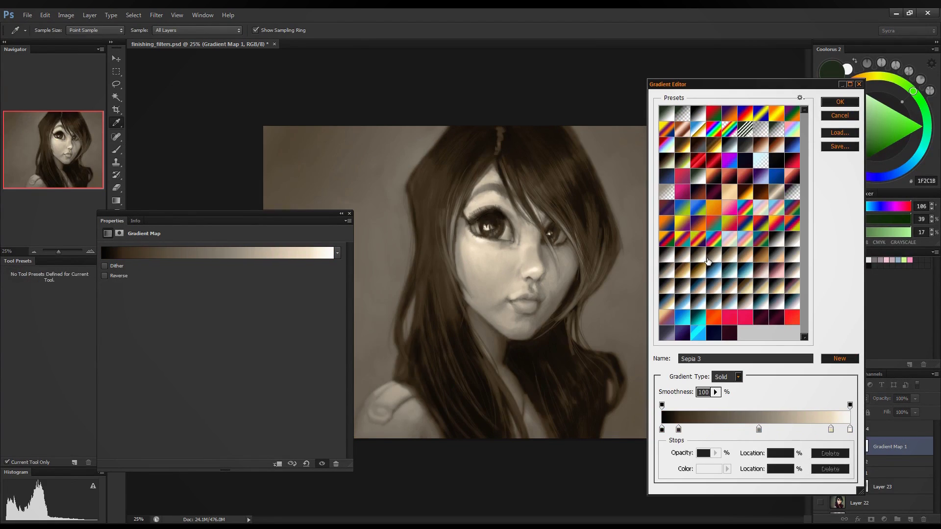
pyautogui.click(727, 245)
pyautogui.click(703, 248)
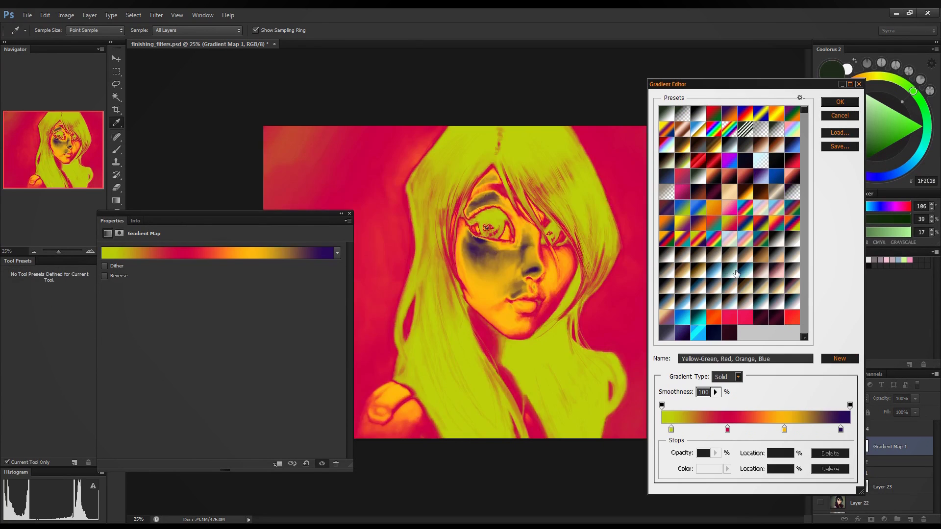
pyautogui.click(736, 273)
pyautogui.click(769, 278)
pyautogui.click(735, 285)
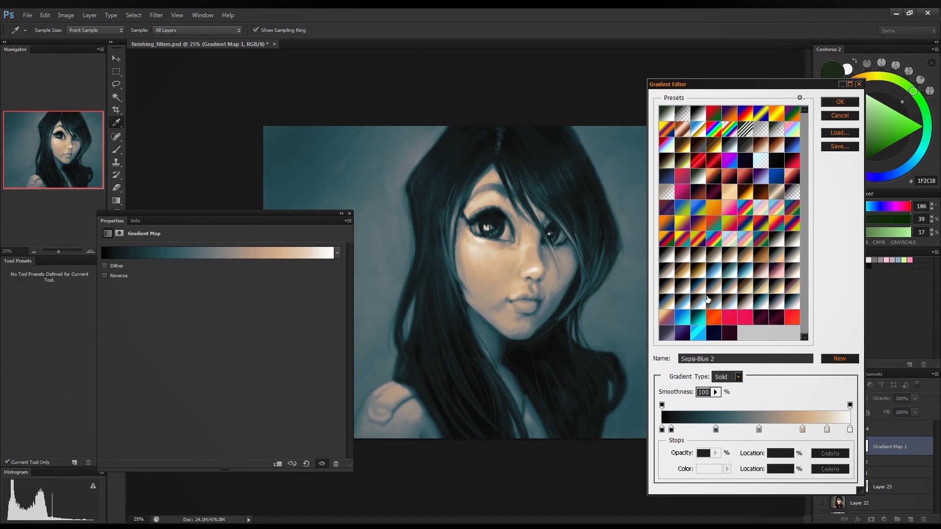
pyautogui.click(720, 281)
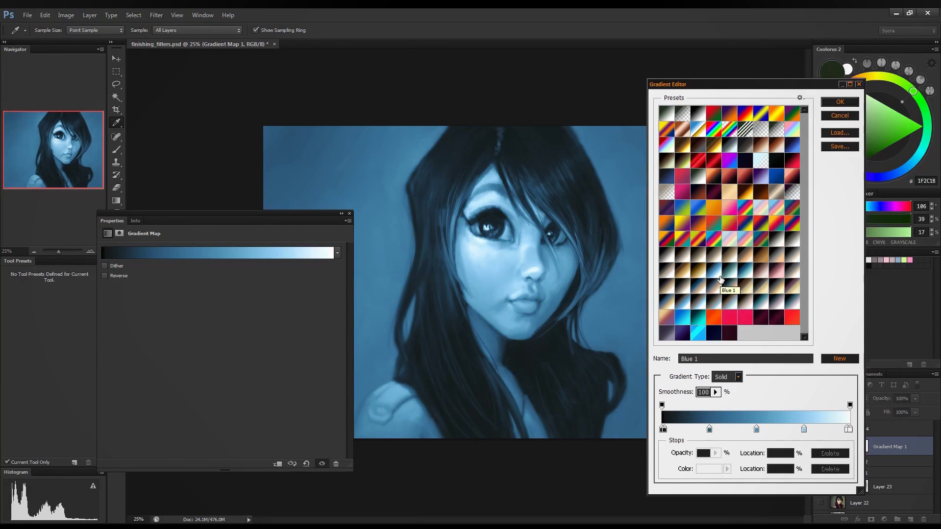
# - Preview the toning presets Cyan-Sepia, Sepia-Selenium 3, Sepia-Cyan, Copper 2 and Sepia Highlights 1 on the portrait
pyautogui.click(737, 264)
pyautogui.click(728, 299)
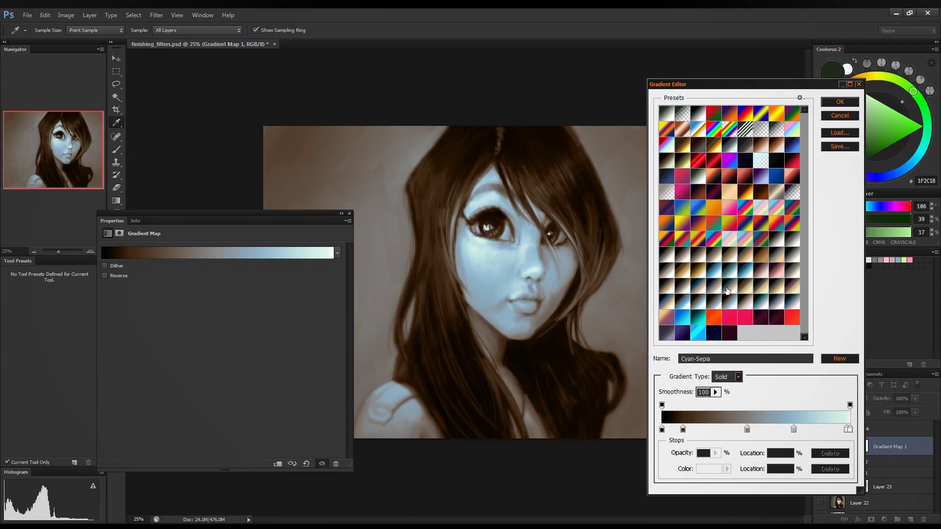
pyautogui.click(725, 290)
pyautogui.click(690, 291)
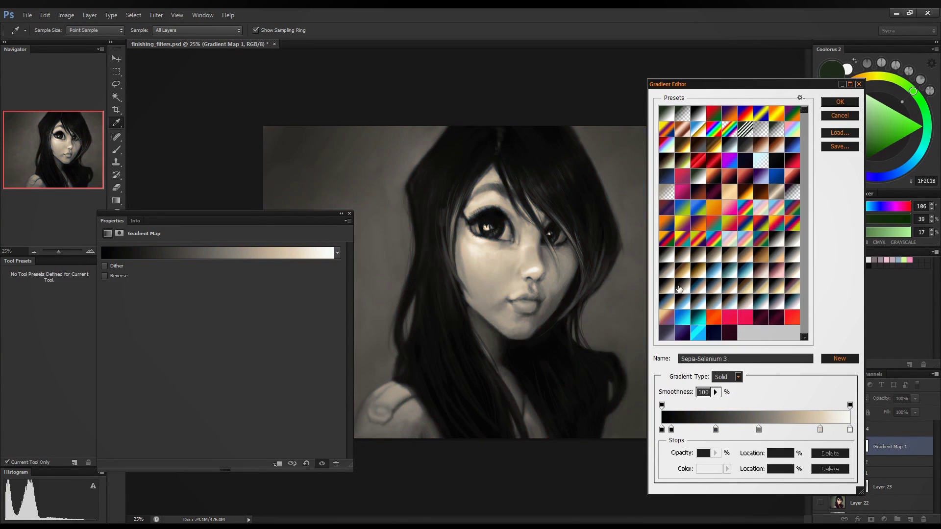
pyautogui.click(700, 288)
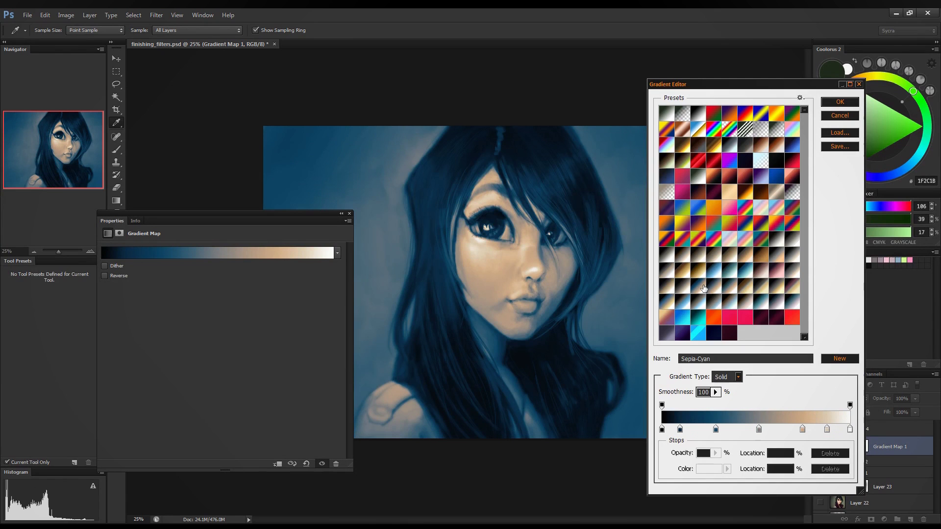
pyautogui.click(791, 279)
pyautogui.click(776, 278)
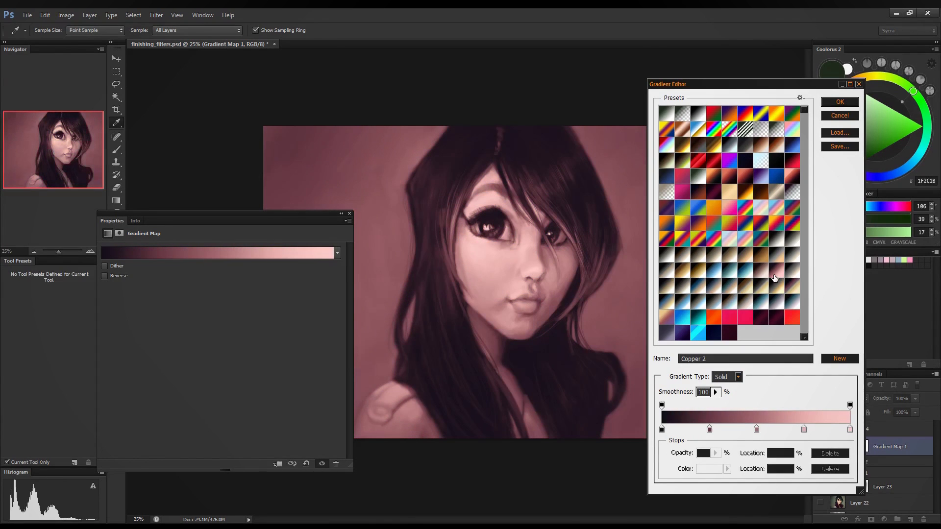
pyautogui.click(765, 271)
pyautogui.click(775, 257)
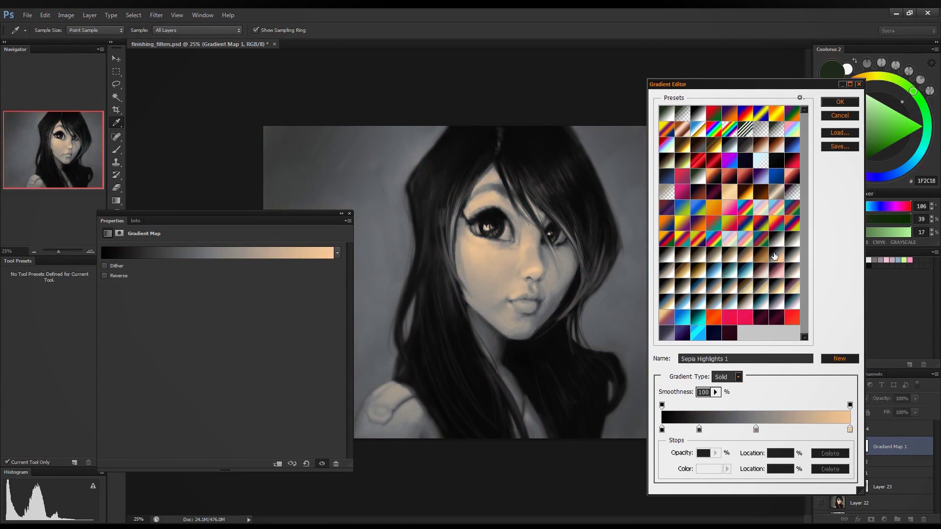
# - Preview more colorful presets such as Yellow, Magenta, Teal and Medium Spectrum, plus beige and dark brown custom gradients
pyautogui.click(779, 238)
pyautogui.click(780, 224)
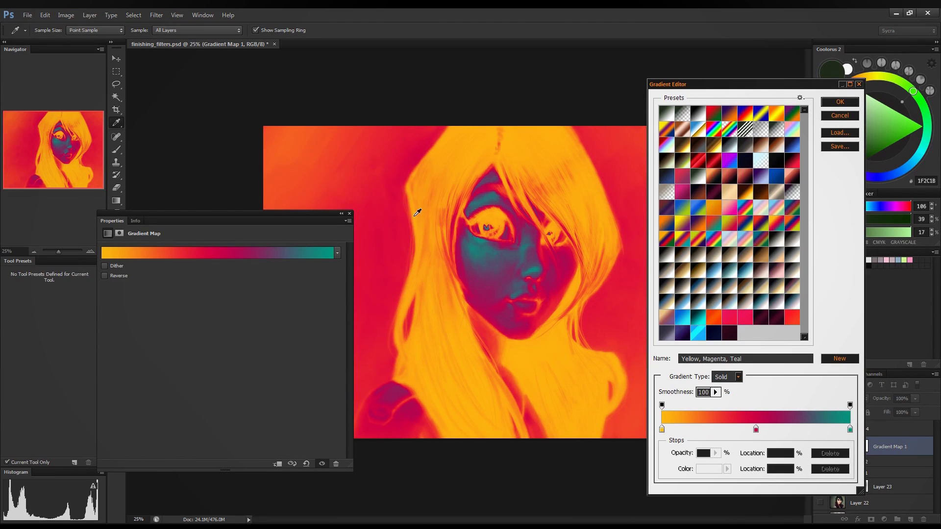
pyautogui.click(789, 205)
pyautogui.click(778, 194)
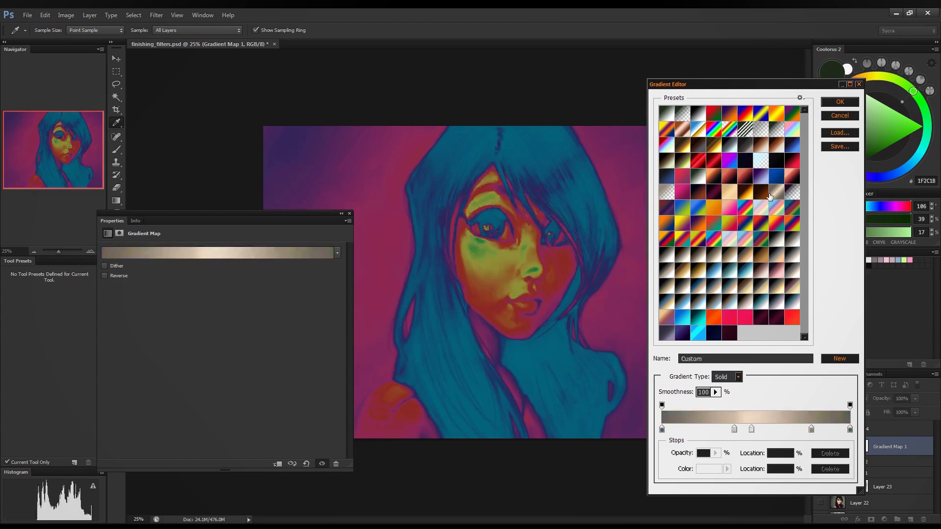
pyautogui.click(749, 197)
pyautogui.click(771, 214)
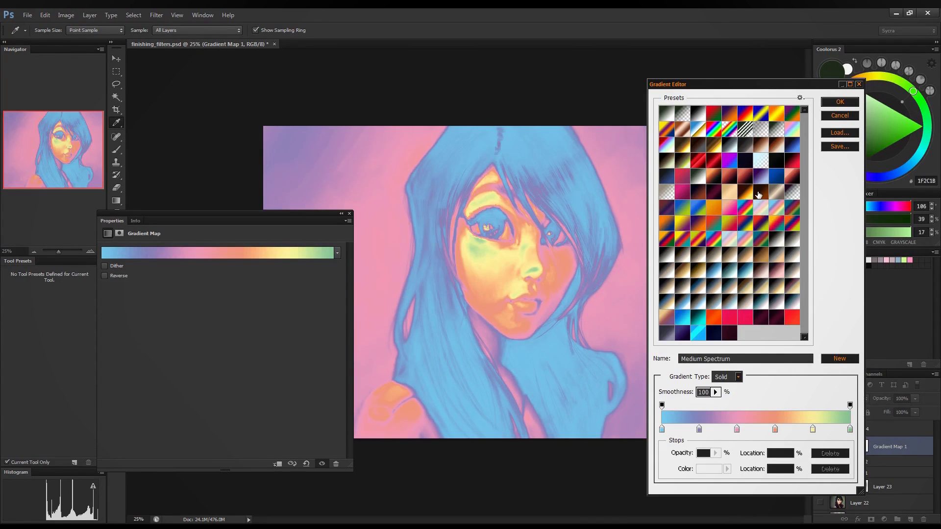
pyautogui.click(758, 195)
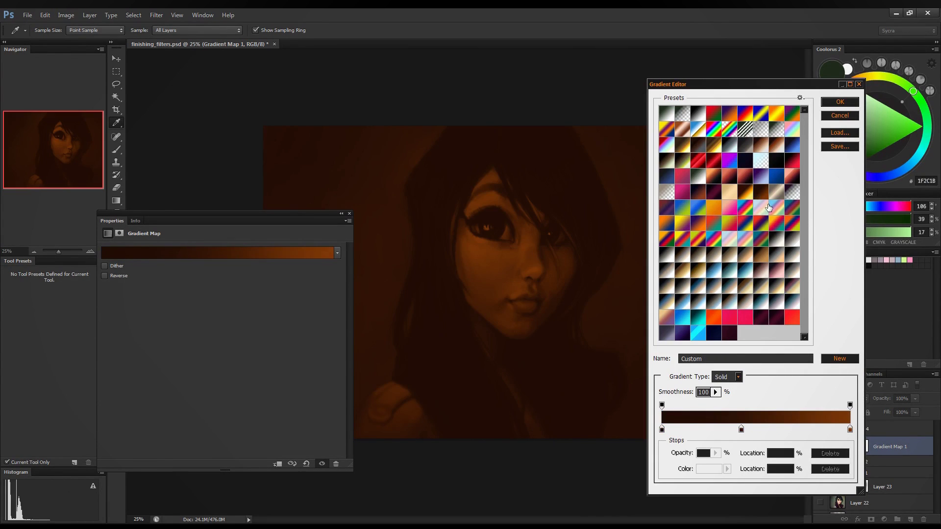
# - Apply the Yellow, Magenta, Teal preset to the gradient map
pyautogui.click(766, 207)
pyautogui.click(777, 231)
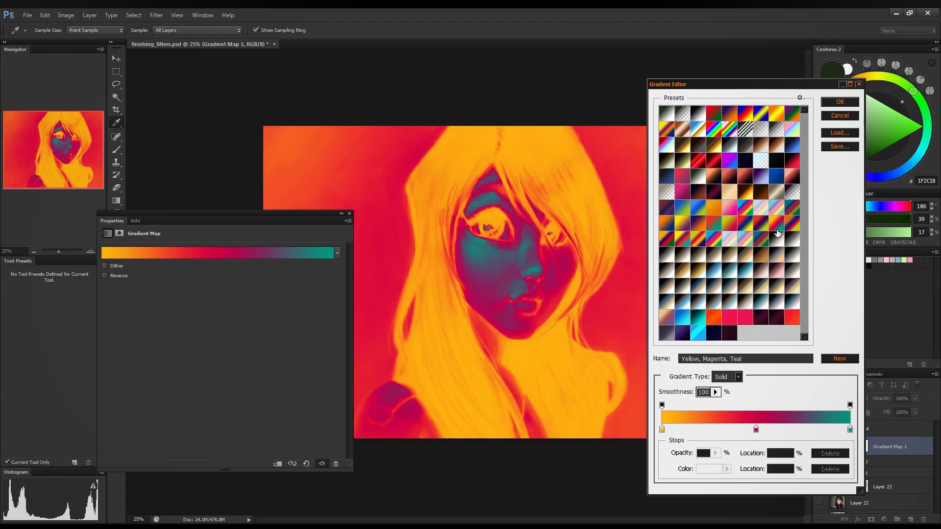
pyautogui.click(840, 102)
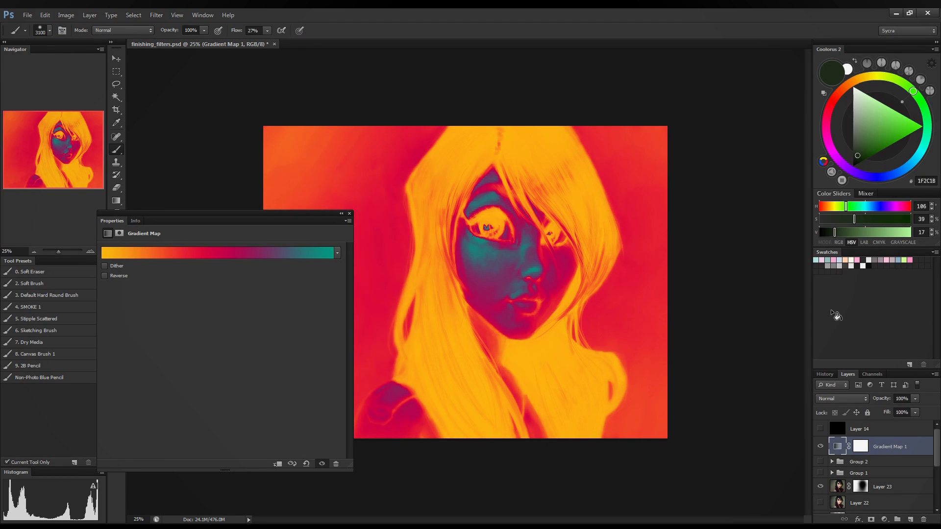
# - Compare the portrait with and without the Gradient Map layer, leave it hidden, show Group 1 and close the adjustment's properties
pyautogui.click(819, 447)
pyautogui.click(820, 447)
pyautogui.click(820, 447)
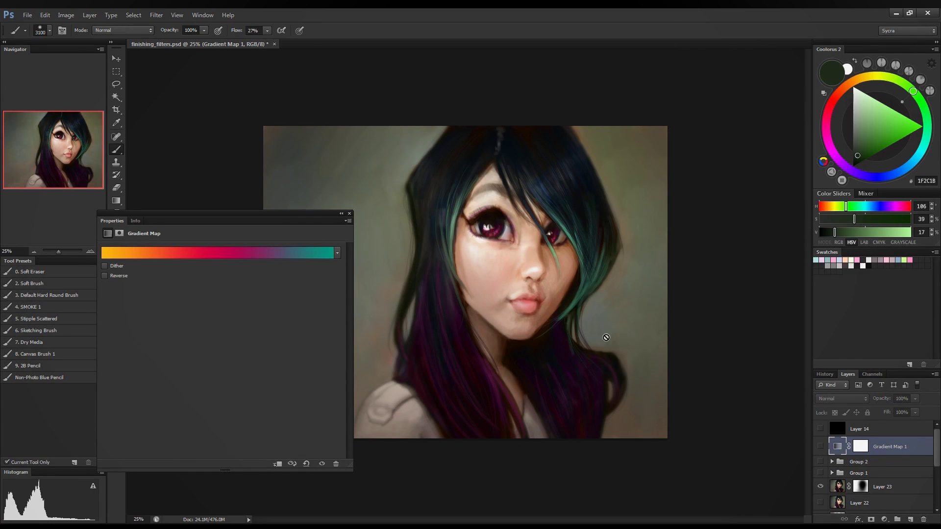
pyautogui.click(821, 474)
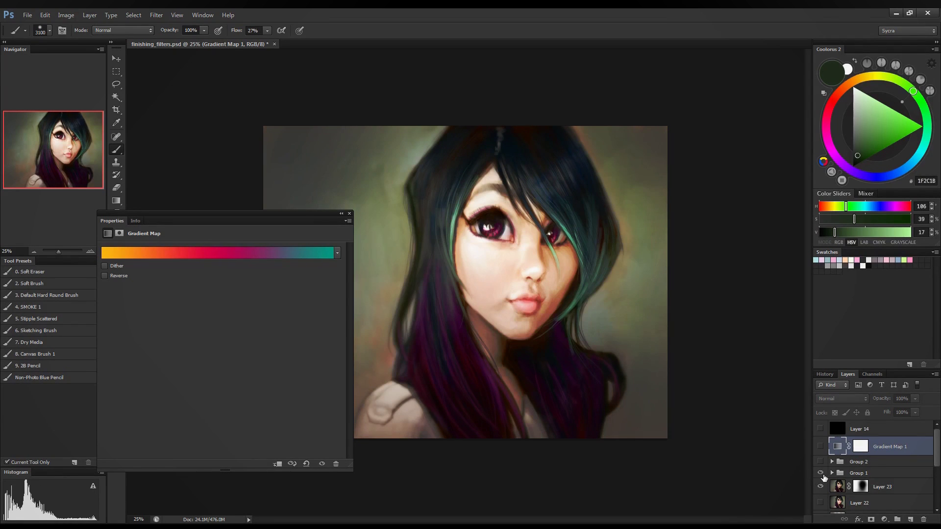
pyautogui.click(349, 213)
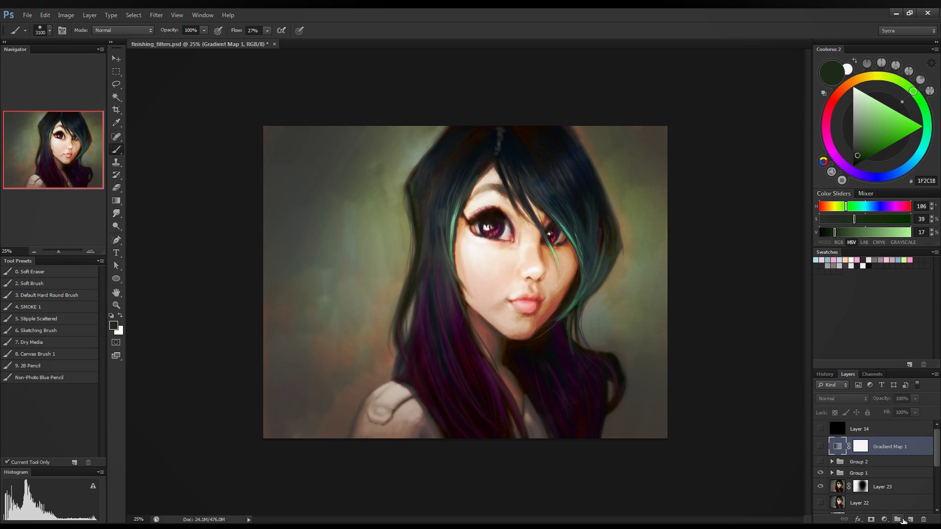
# - Add a new layer above Gradient Map 1 and fill it with neutral gray 686868
pyautogui.click(910, 519)
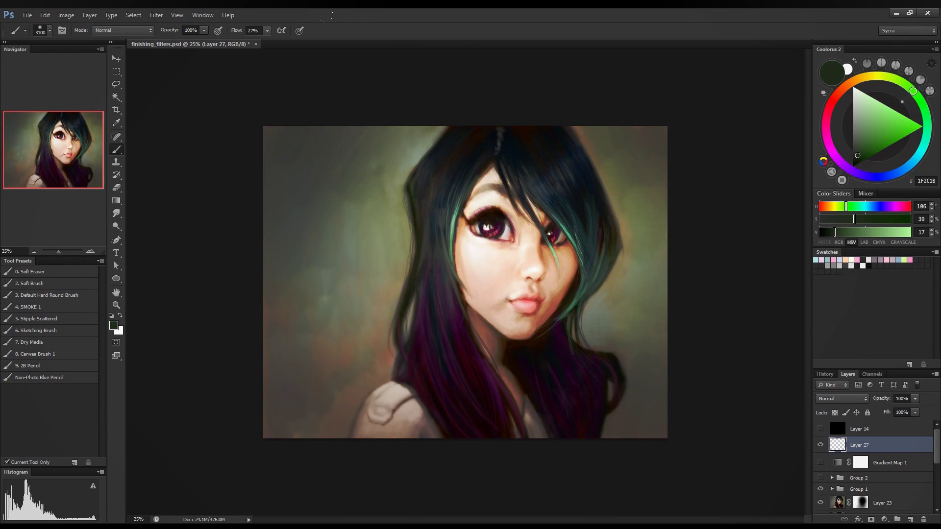
pyautogui.moveTo(851, 126); pyautogui.dragTo(852, 133)
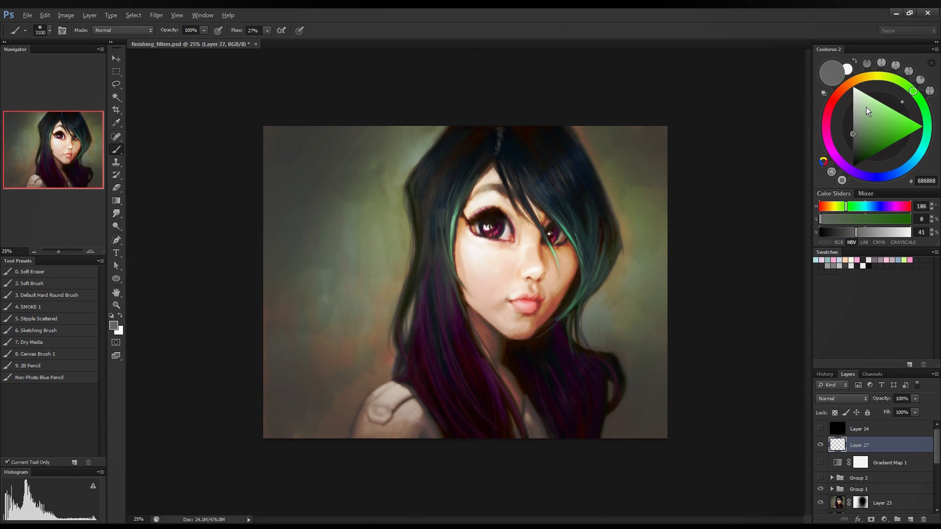
pyautogui.hotkey('alt', 'BackSpace')
# - Apply Add Noise to the gray layer at 400% Gaussian with Monochromatic off, checking the grain up close in the preview
pyautogui.click(158, 14)
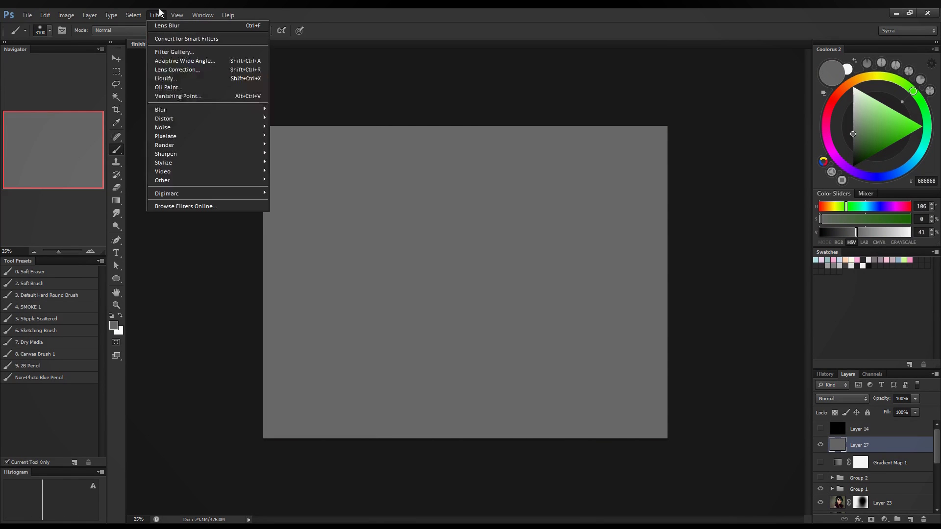
pyautogui.moveTo(213, 127)
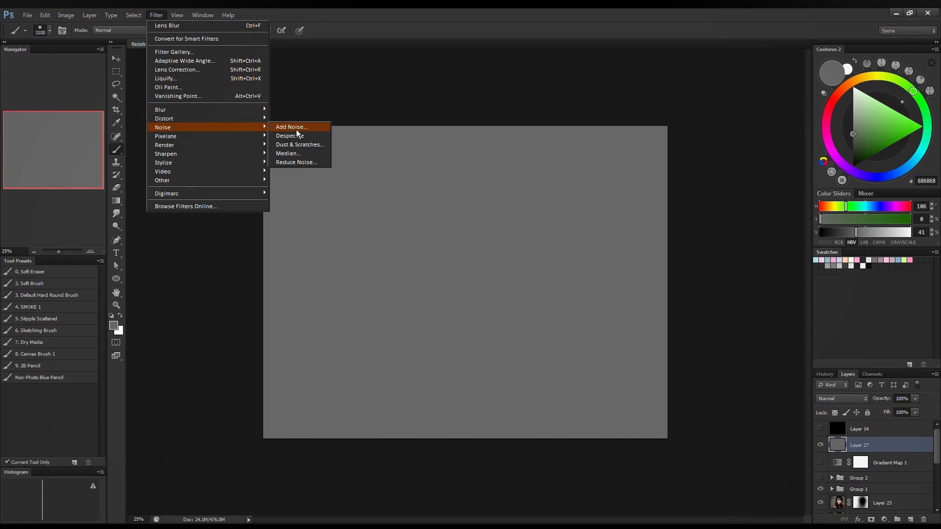
pyautogui.click(296, 130)
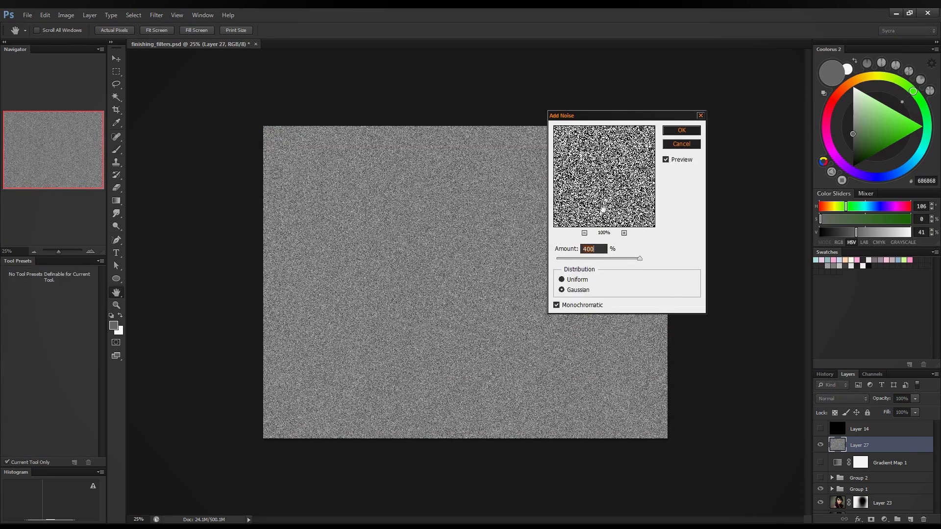
pyautogui.click(582, 306)
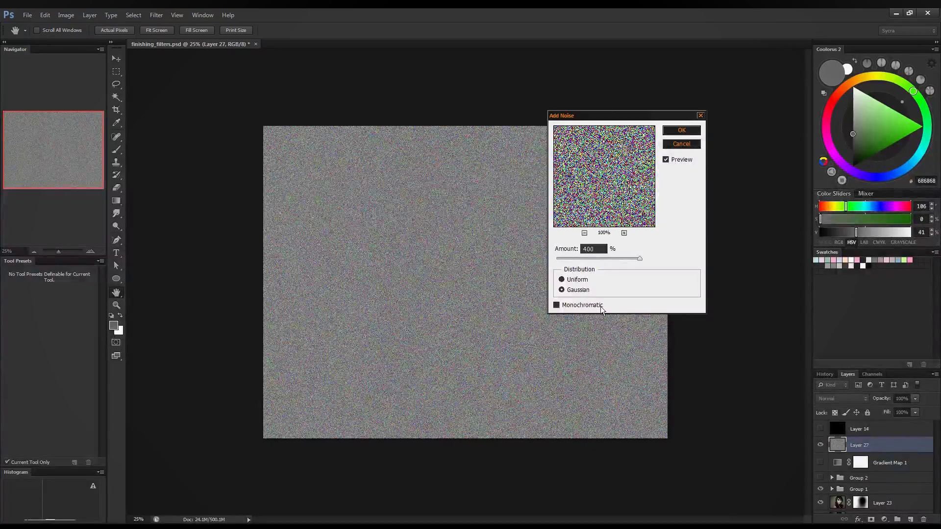
pyautogui.click(624, 233)
pyautogui.click(624, 233)
pyautogui.click(623, 234)
pyautogui.click(624, 234)
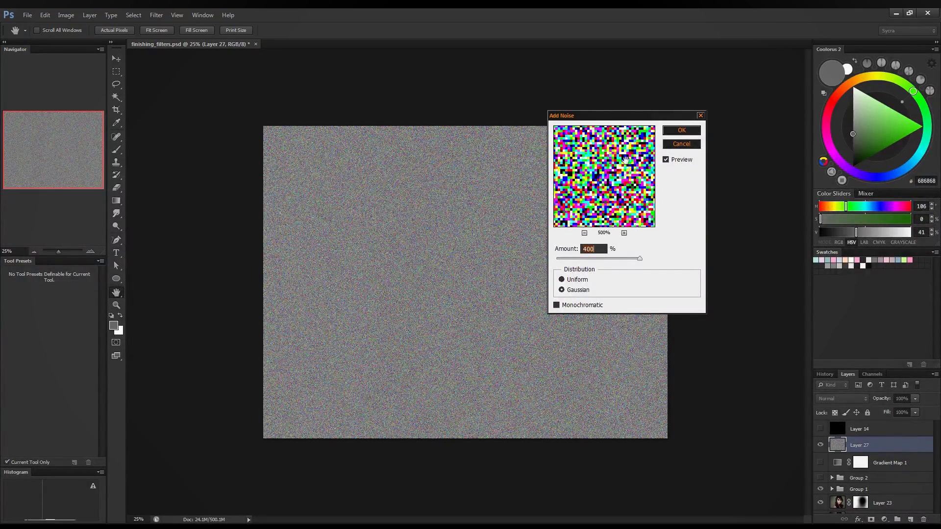
pyautogui.click(681, 130)
pyautogui.press('b')
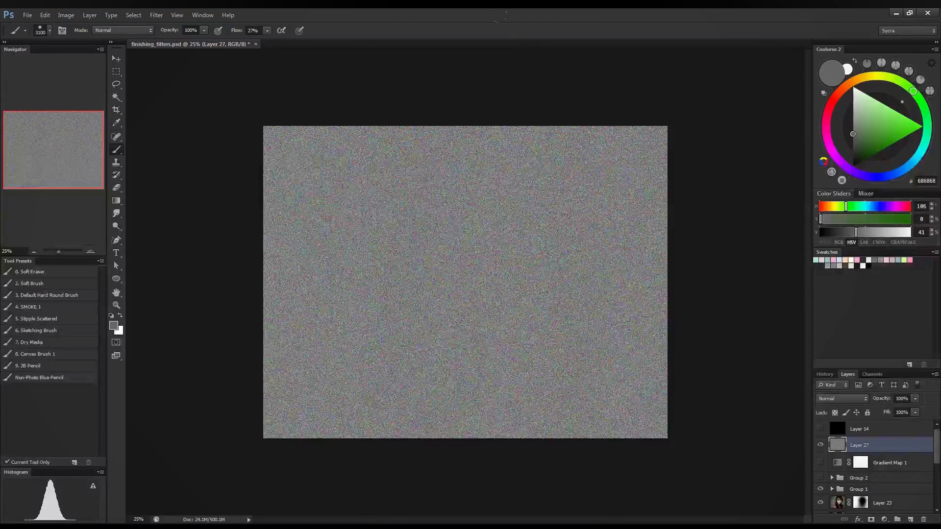
# - Scale the noise layer up proportionally from its center to about 154%, and clear the selection
pyautogui.hotkey('ctrl', 'a')
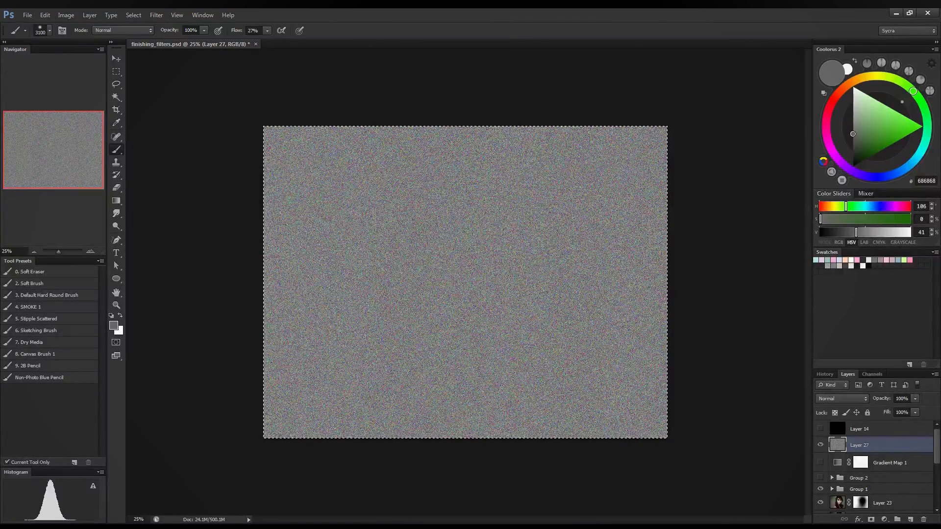
pyautogui.hotkey('ctrl', 't')
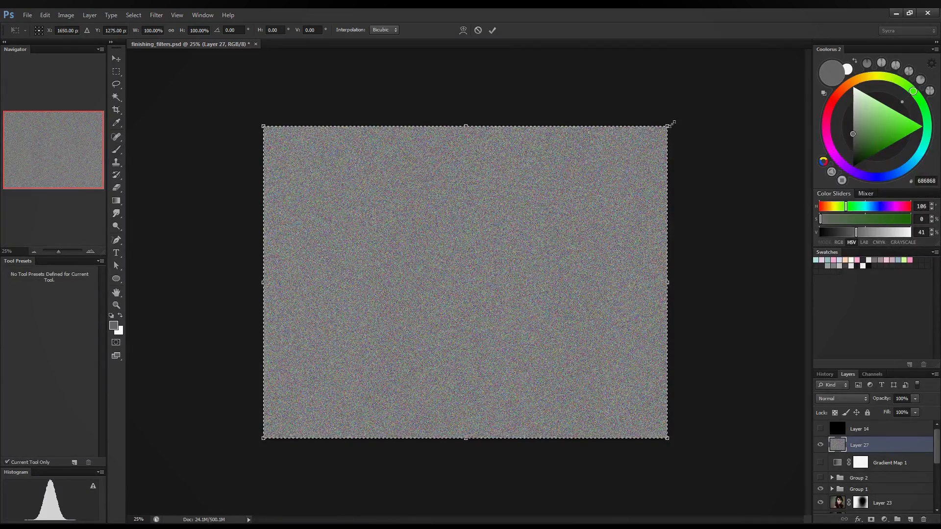
pyautogui.moveTo(670, 125); pyautogui.dragTo(806, 70)
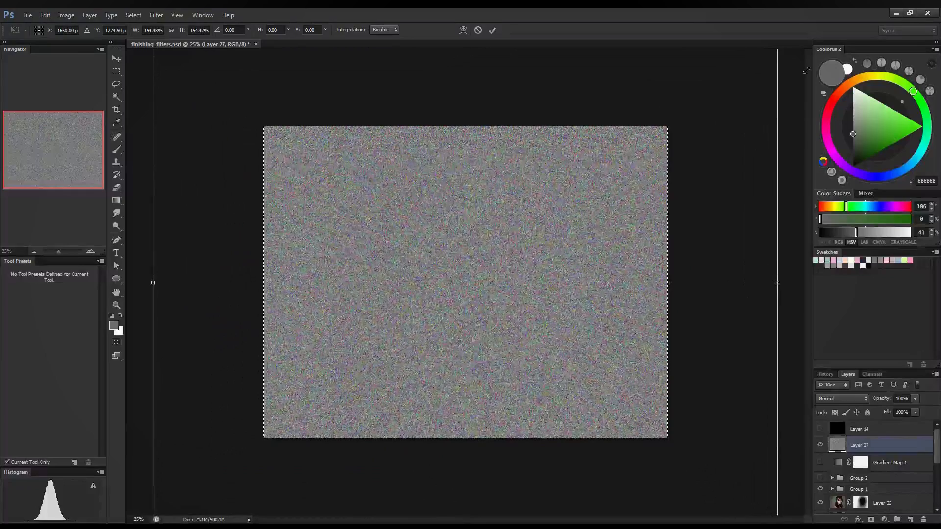
pyautogui.press('Return')
pyautogui.press('b')
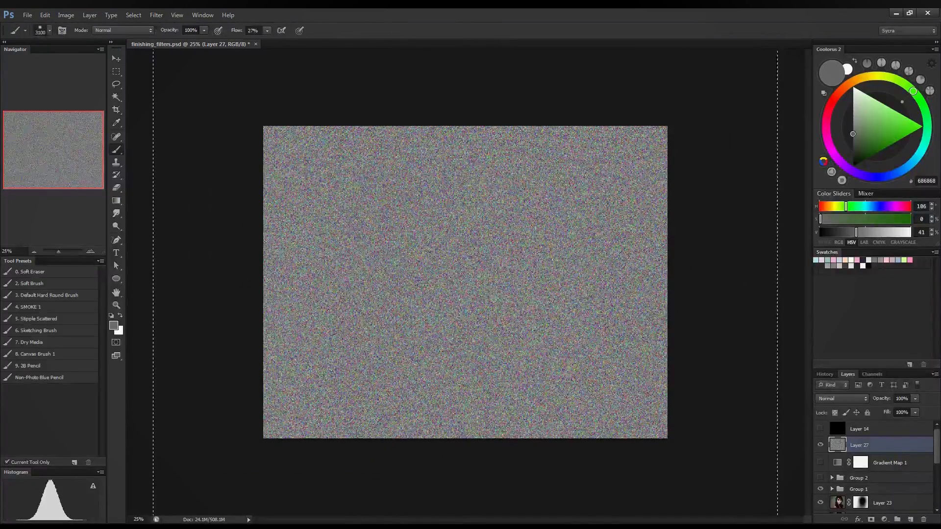
pyautogui.press('m')
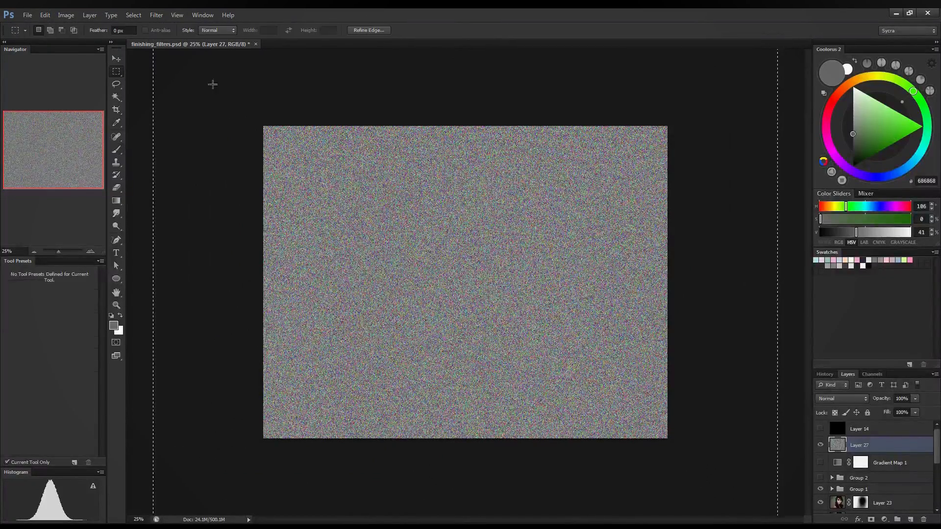
pyautogui.hotkey('ctrl', 'd')
# - Preview the colored noise layer over the portrait in blend modes such as Overlay, Lighter Color and Color Dodge
pyautogui.click(122, 308)
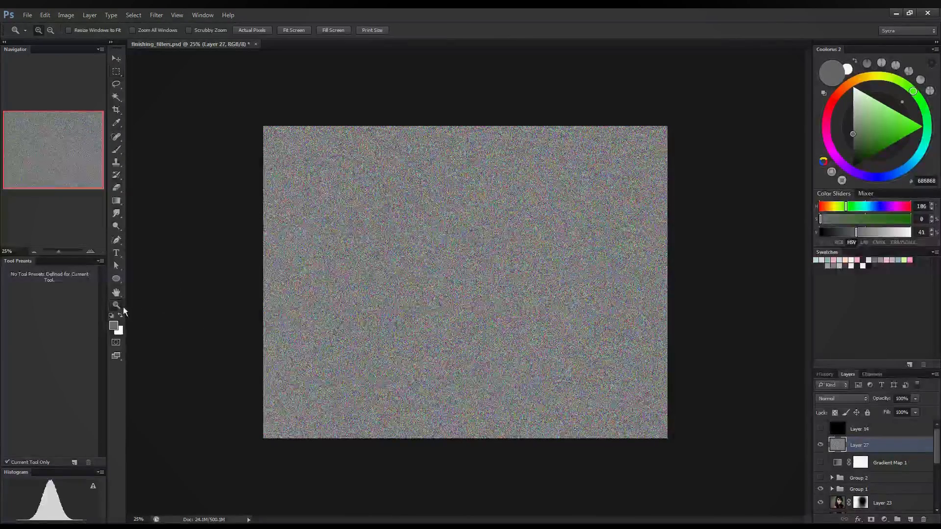
pyautogui.click(469, 149)
pyautogui.click(531, 166)
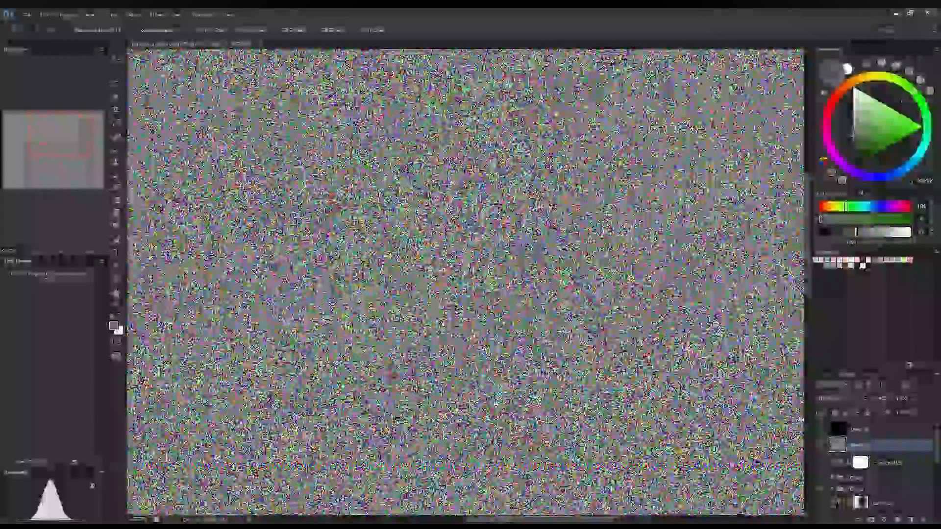
pyautogui.rightClick(525, 194)
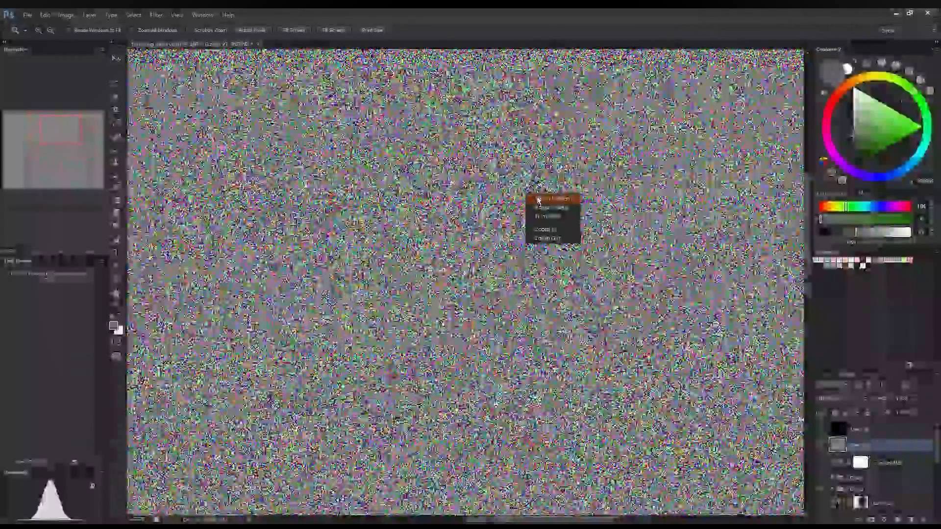
pyautogui.click(539, 200)
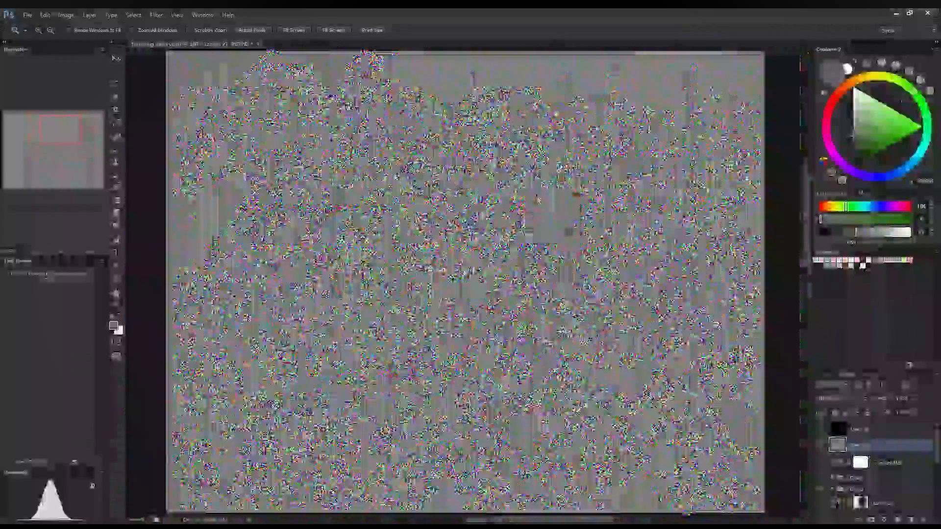
pyautogui.click(819, 397)
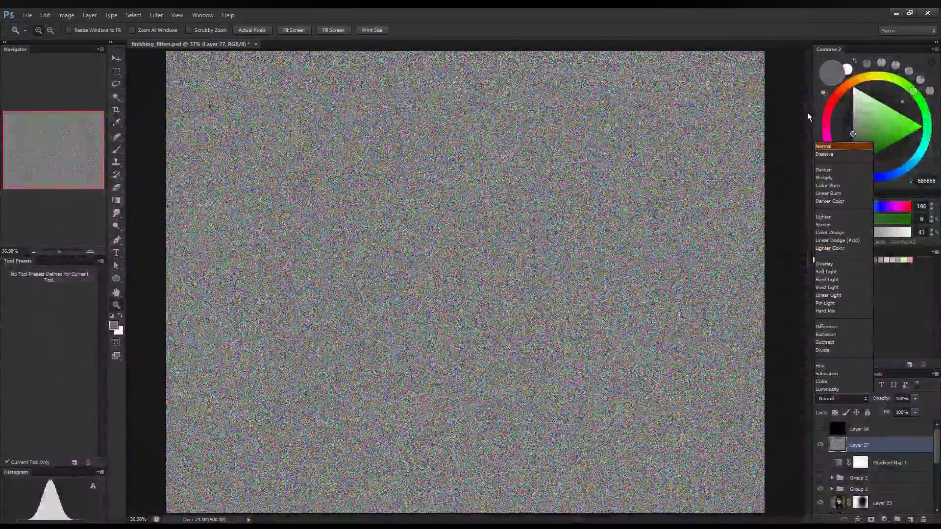
pyautogui.click(840, 266)
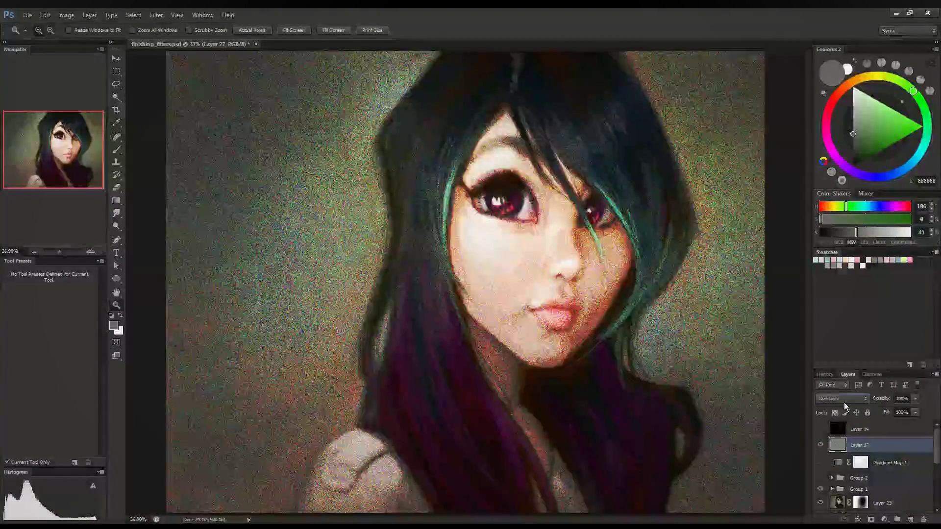
pyautogui.press('Up')
pyautogui.press('Up')
pyautogui.press('Up')
pyautogui.press('Up')
pyautogui.press('Up')
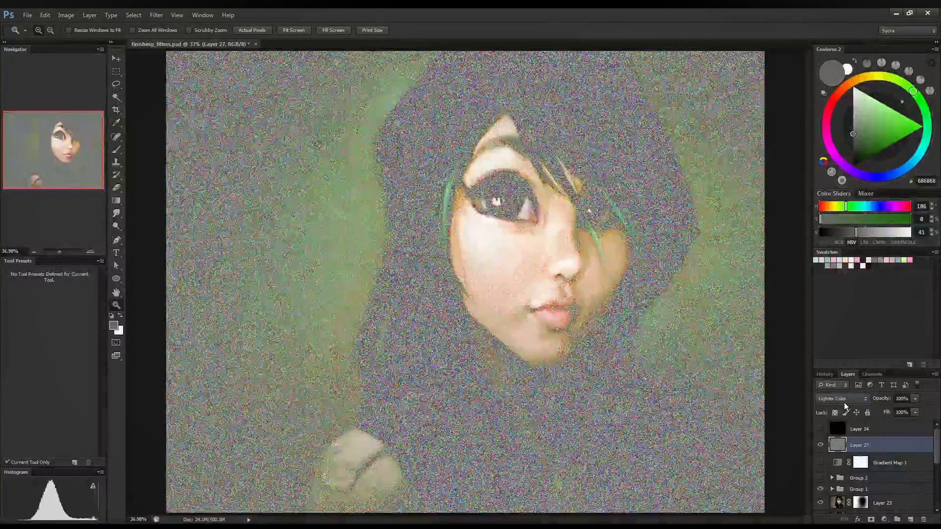
pyautogui.press('Down')
pyautogui.press('Down')
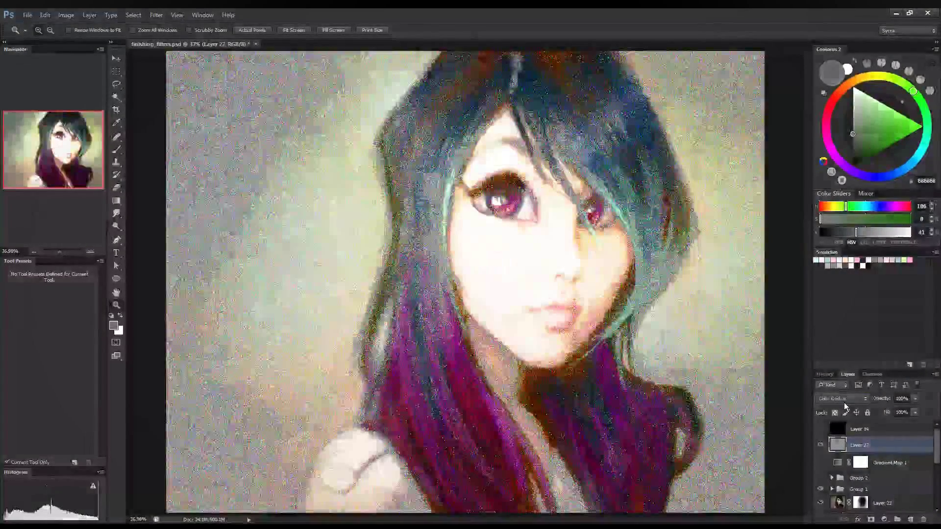
# - Blend the colored noise layer into the portrait with Soft Light at 32% opacity
pyautogui.press('Down')
pyautogui.press('Down')
pyautogui.press('Down')
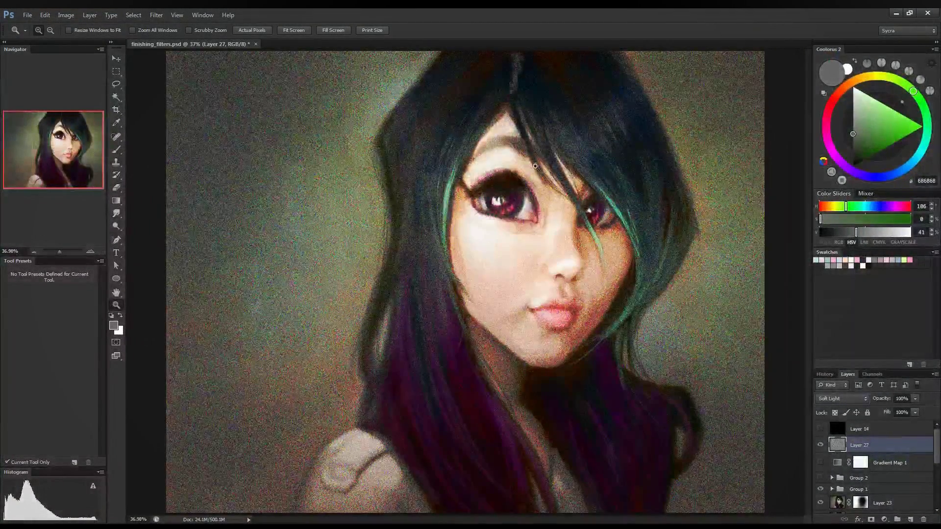
pyautogui.moveTo(913, 401); pyautogui.dragTo(866, 420)
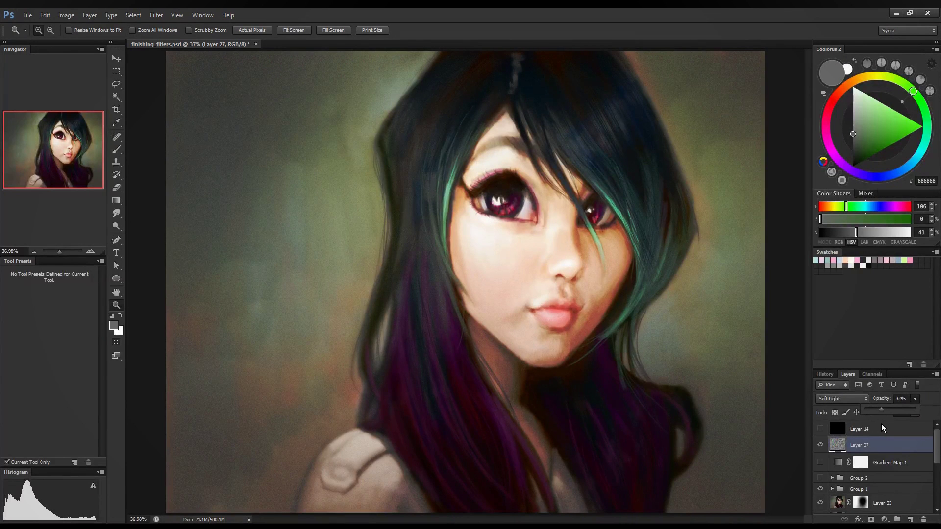
pyautogui.moveTo(882, 424); pyautogui.dragTo(881, 424)
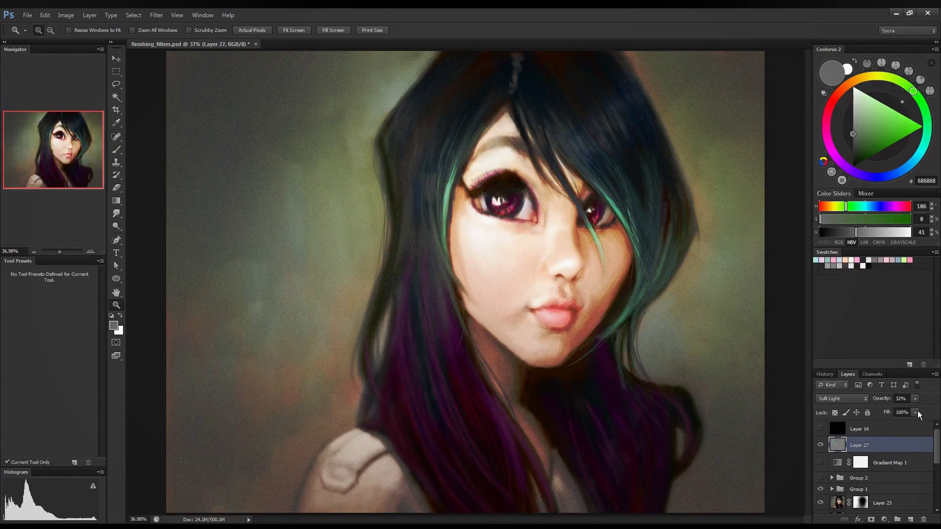
# - Examine the noise grain up close over the hair and eyes, and again with the whole portrait in view
pyautogui.click(379, 238)
pyautogui.click(377, 211)
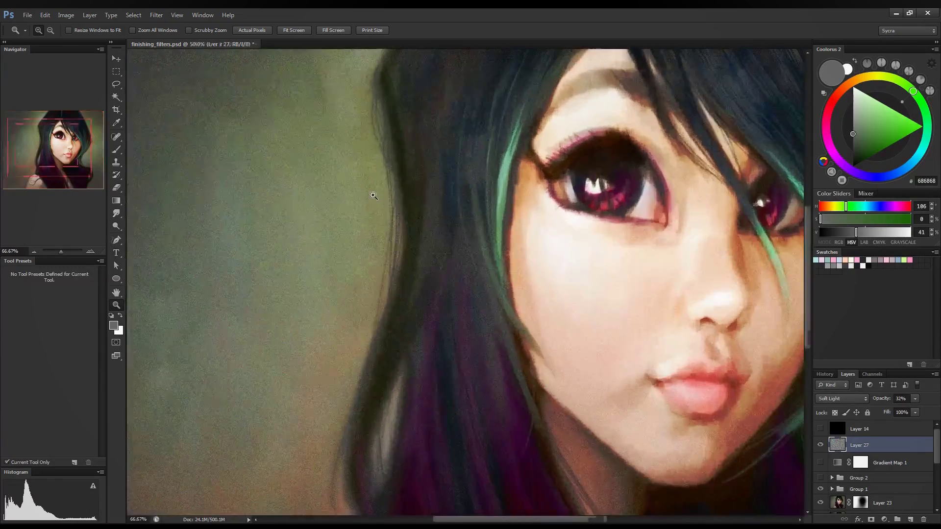
pyautogui.click(374, 195)
pyautogui.click(460, 207)
pyautogui.click(462, 206)
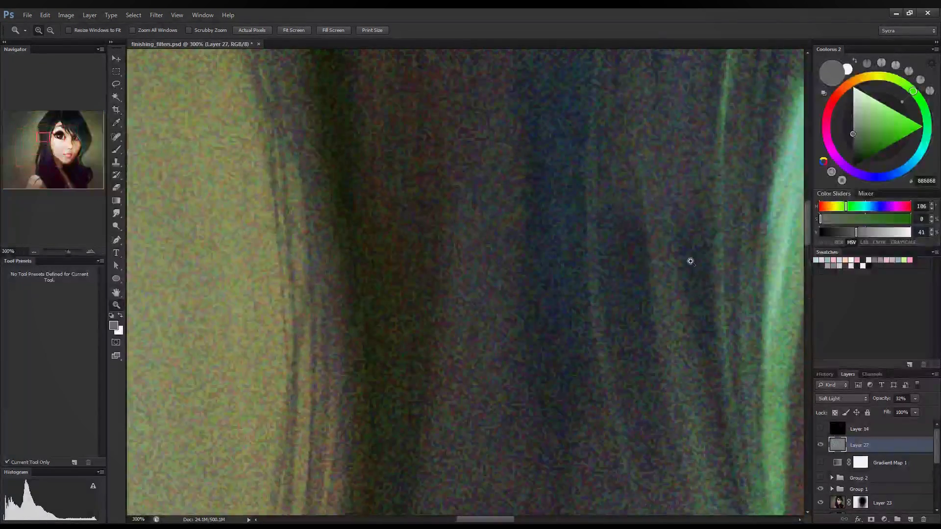
pyautogui.moveTo(471, 520); pyautogui.dragTo(608, 519)
pyautogui.rightClick(537, 278)
pyautogui.click(546, 293)
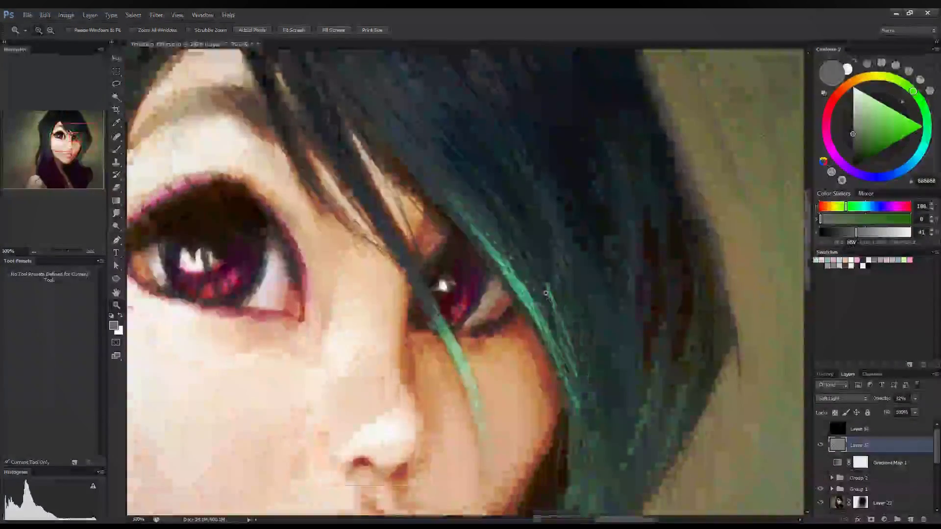
pyautogui.rightClick(507, 221)
pyautogui.click(539, 264)
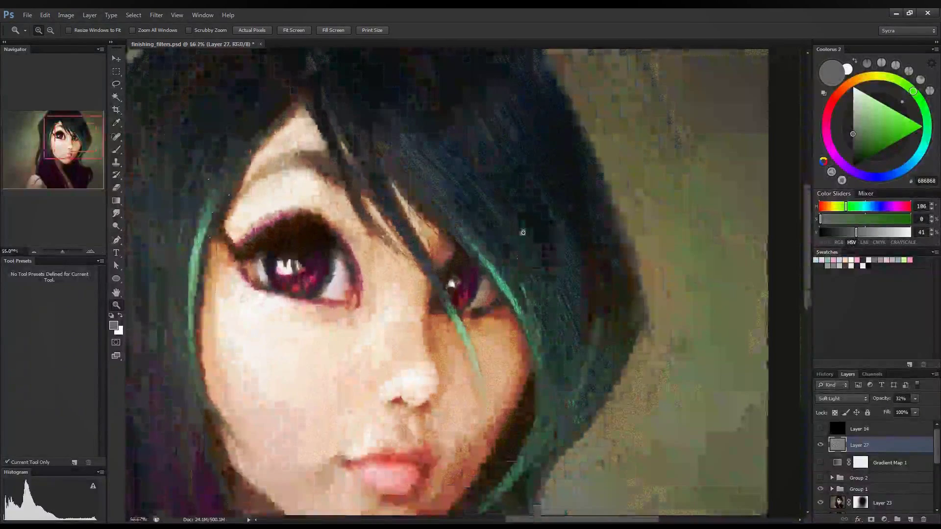
pyautogui.rightClick(498, 198)
pyautogui.click(533, 243)
pyautogui.rightClick(507, 207)
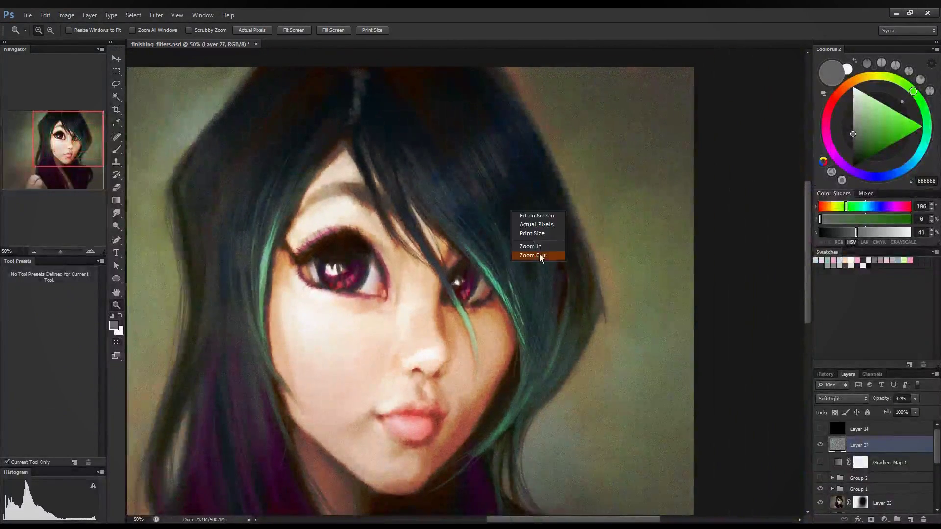
pyautogui.click(539, 253)
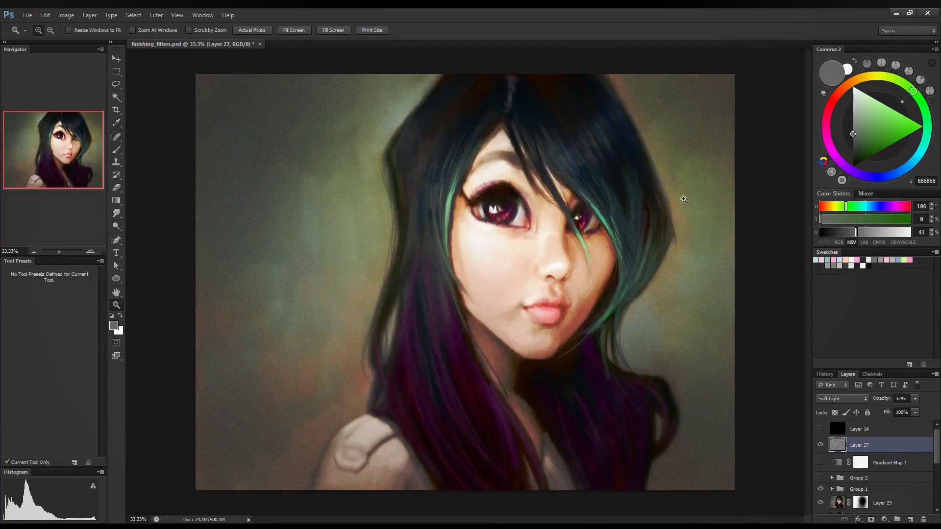
# - Hide the colored noise layer, add a new layer above it and fill it with gray 686868
pyautogui.click(820, 445)
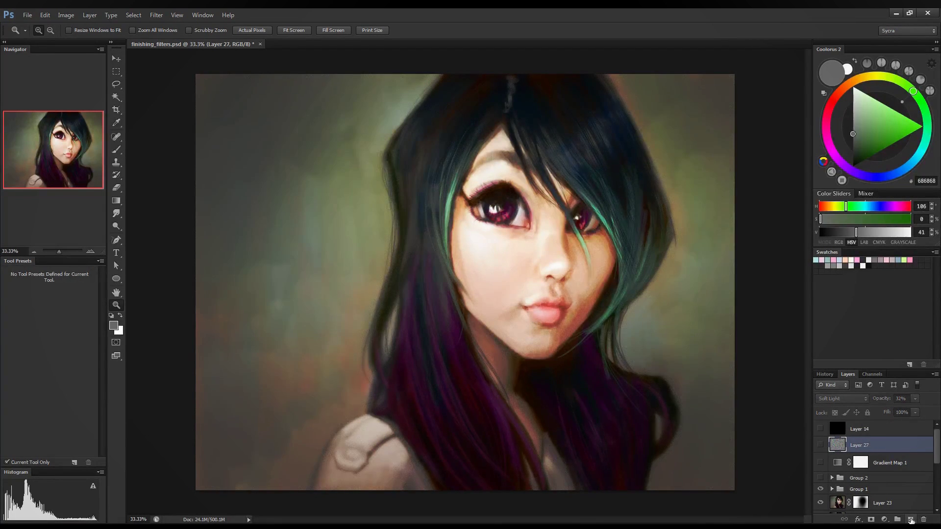
pyautogui.click(911, 520)
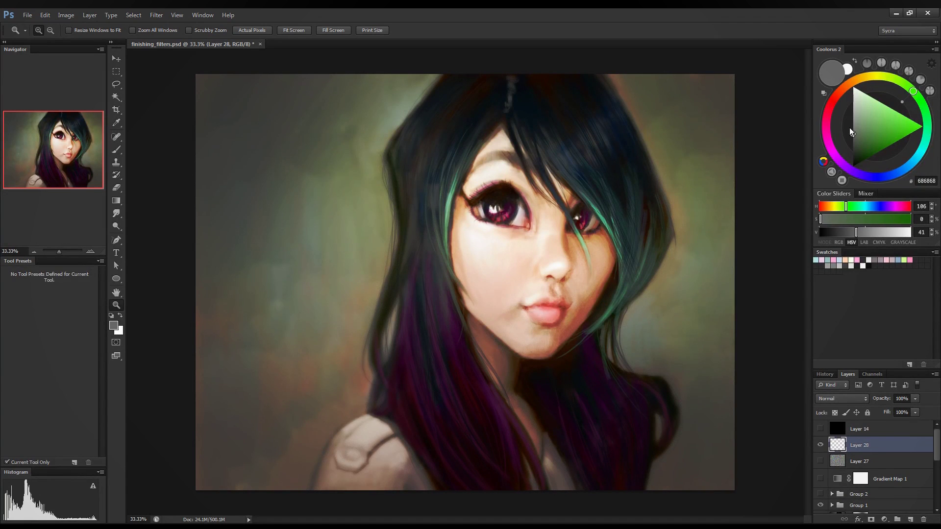
pyautogui.hotkey('alt', 'BackSpace')
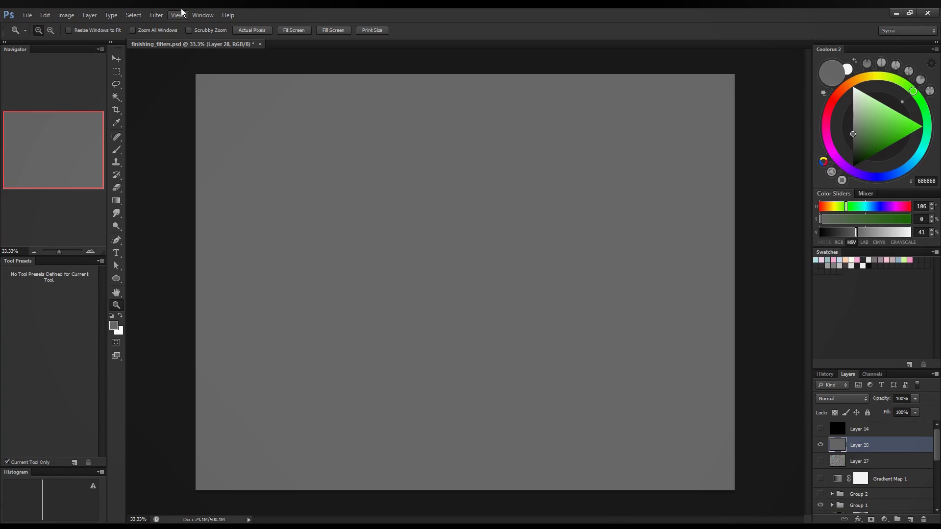
# - Apply Add Noise to the new gray layer at 400% Gaussian with Monochromatic on
pyautogui.click(160, 14)
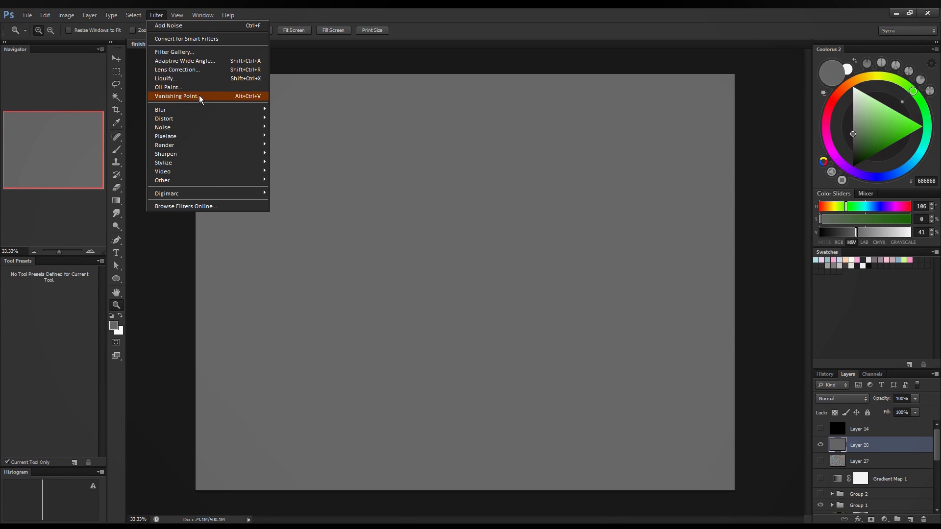
pyautogui.moveTo(211, 129)
pyautogui.click(296, 126)
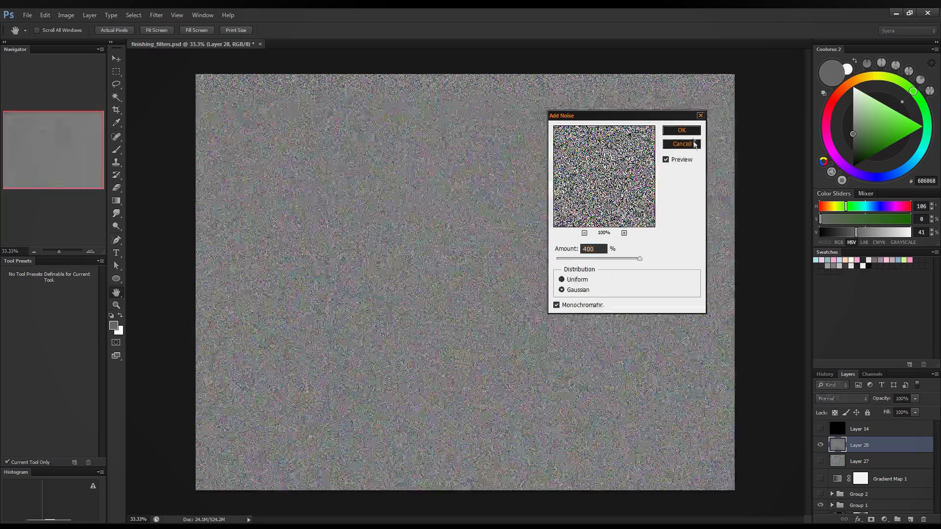
pyautogui.press('Return')
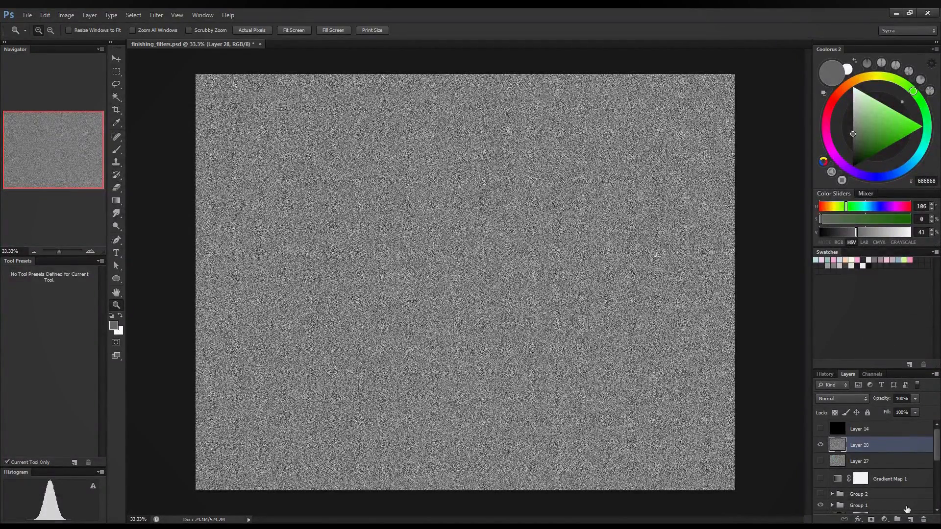
# - Add a Hue/Saturation adjustment layer above the monochromatic noise layer, hide it and reselect the noise layer
pyautogui.click(884, 519)
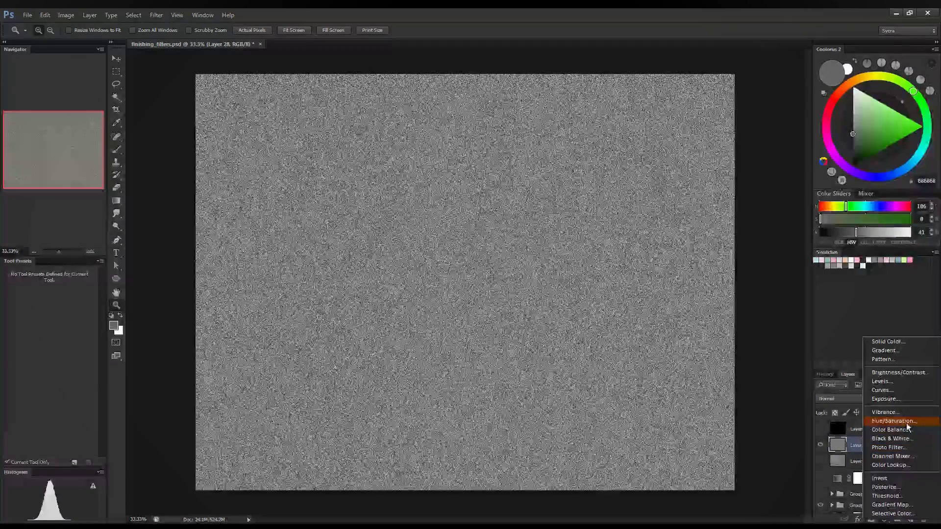
pyautogui.click(907, 427)
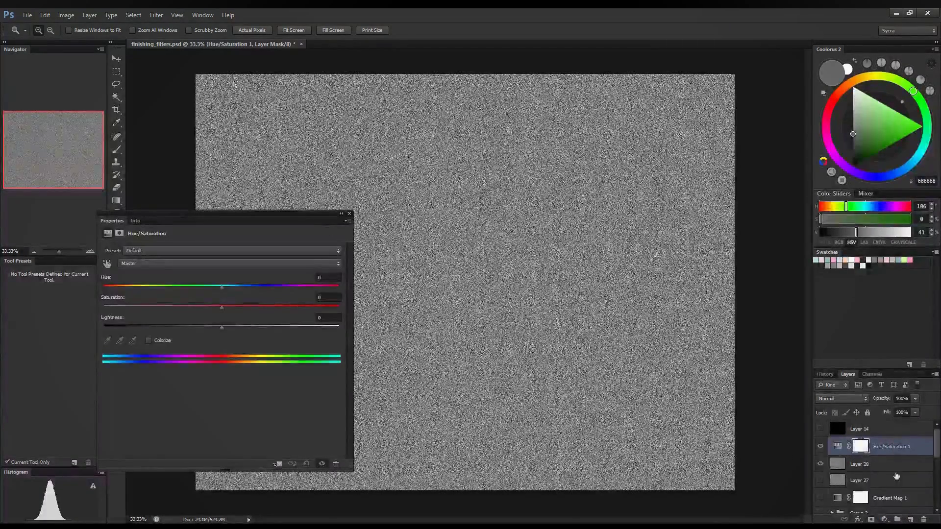
pyautogui.click(831, 459)
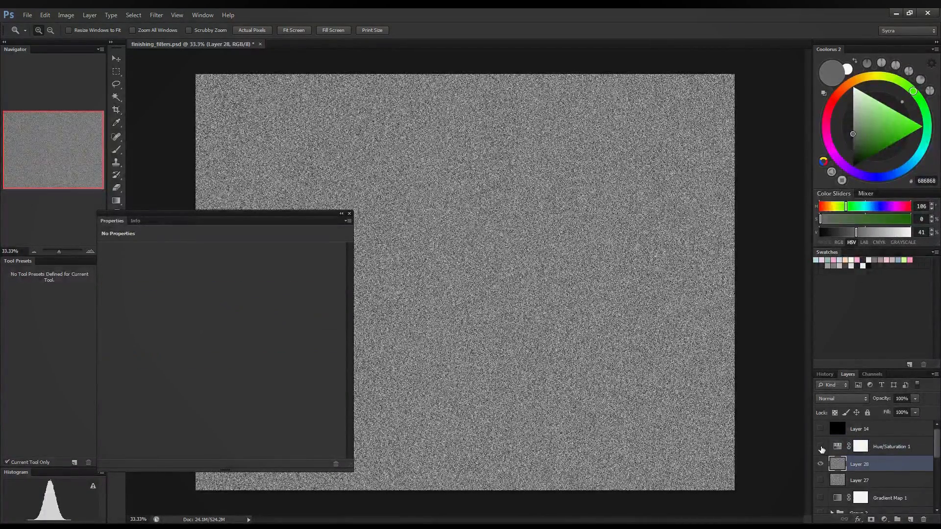
pyautogui.click(349, 214)
# - Select the whole monochromatic noise layer and scale it up to about 156% around its center
pyautogui.hotkey('ctrl', 'a')
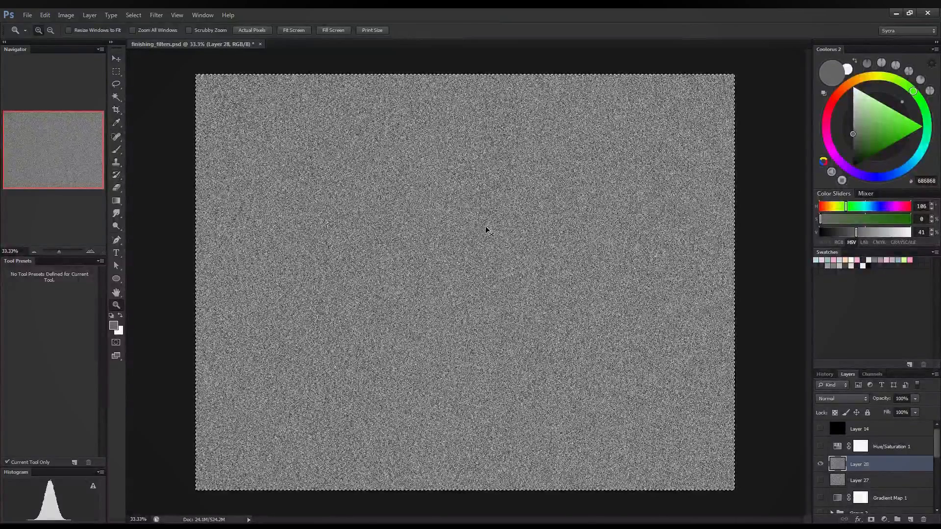
pyautogui.hotkey('ctrl', 't')
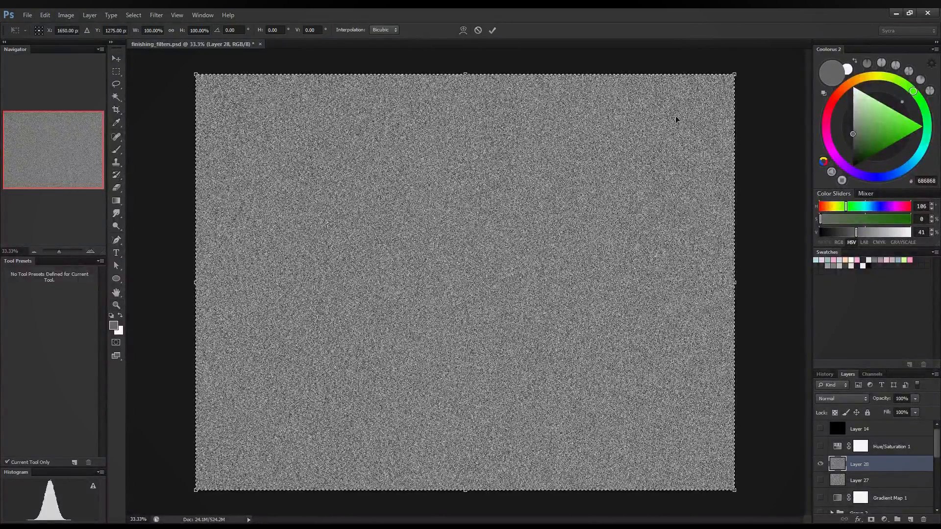
pyautogui.moveTo(736, 73); pyautogui.dragTo(906, 97)
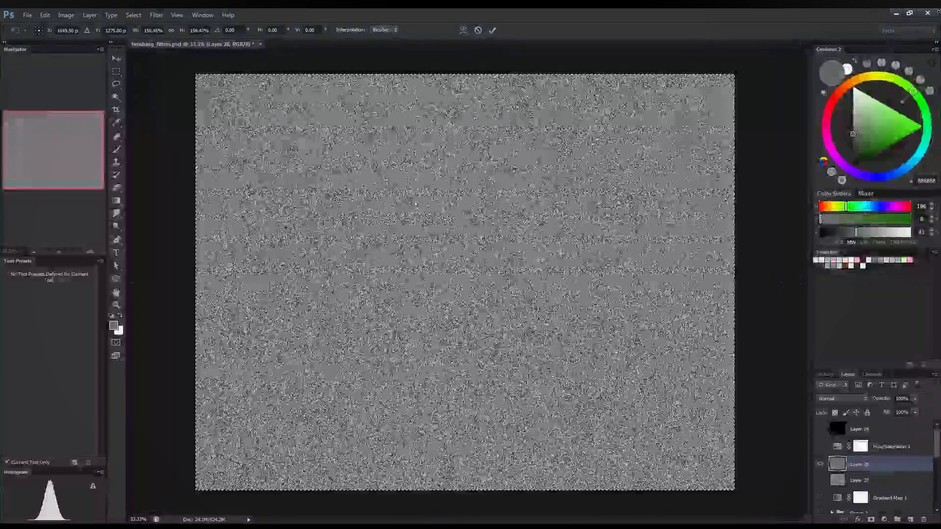
pyautogui.press('Return')
pyautogui.press('z')
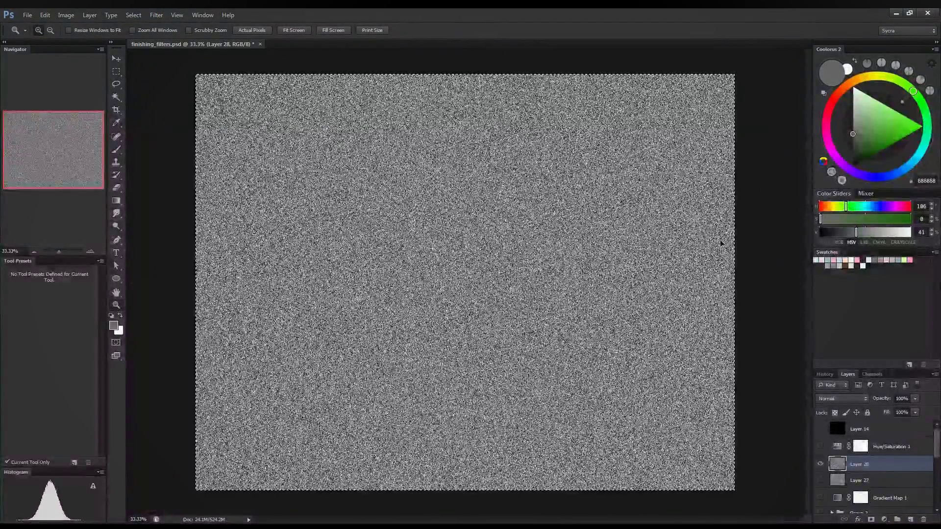
# - Cut the enlarged noise from its layer and paste it into Quick Mask to turn it into a selection
pyautogui.hotkey('ctrl', 'x')
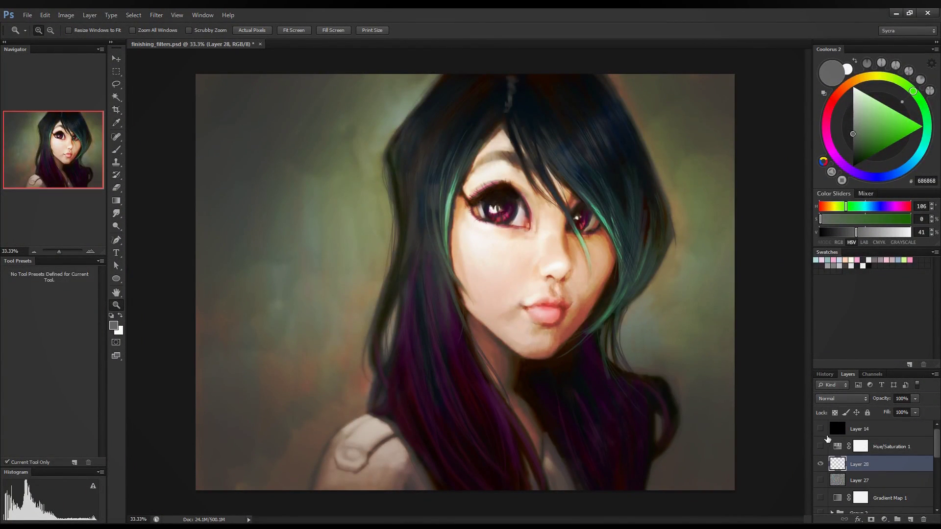
pyautogui.press('q')
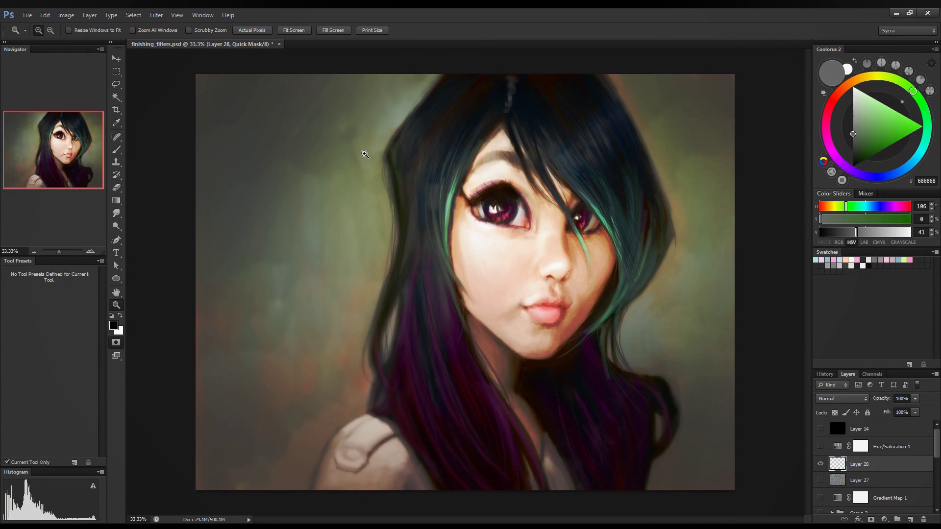
pyautogui.hotkey('ctrl', 'v')
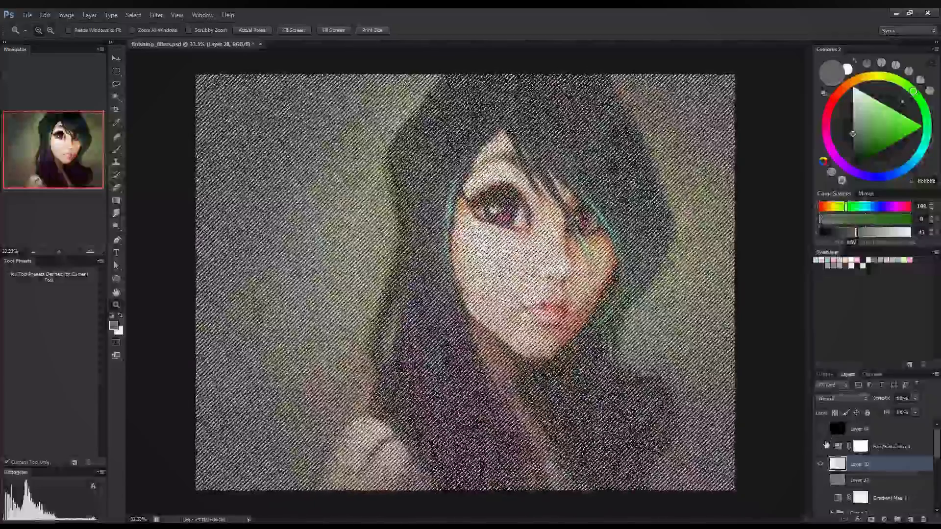
# - Show the Hue/Saturation layer, clear the noise selection to black in its layer mask and deselect
pyautogui.click(822, 447)
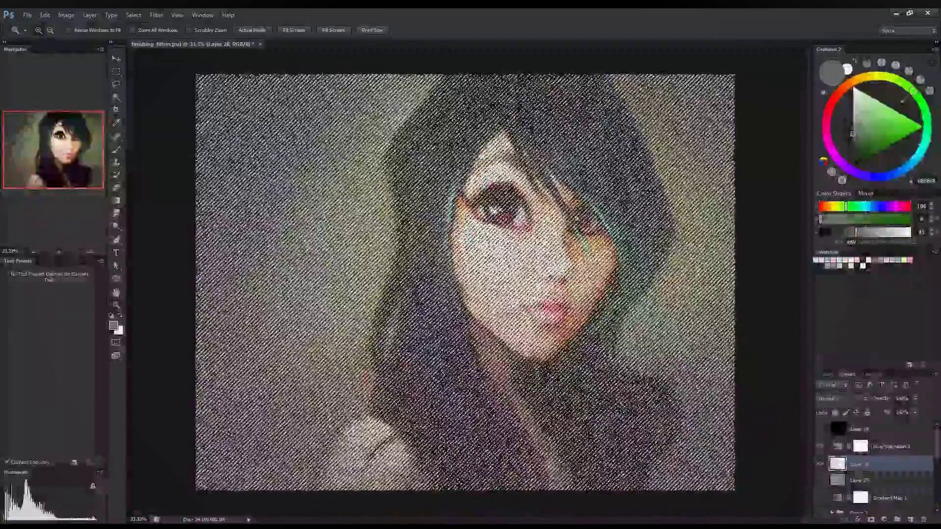
pyautogui.click(914, 448)
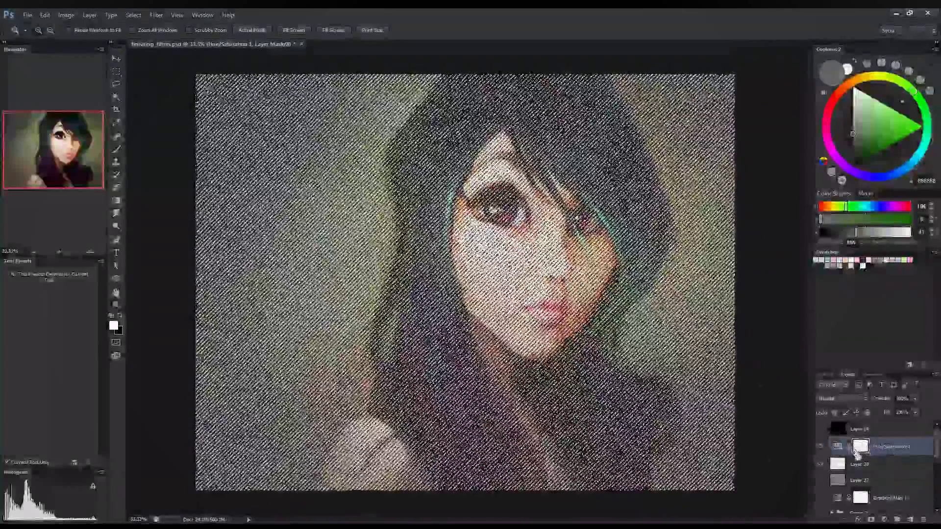
pyautogui.press('Delete')
pyautogui.hotkey('ctrl', 'd')
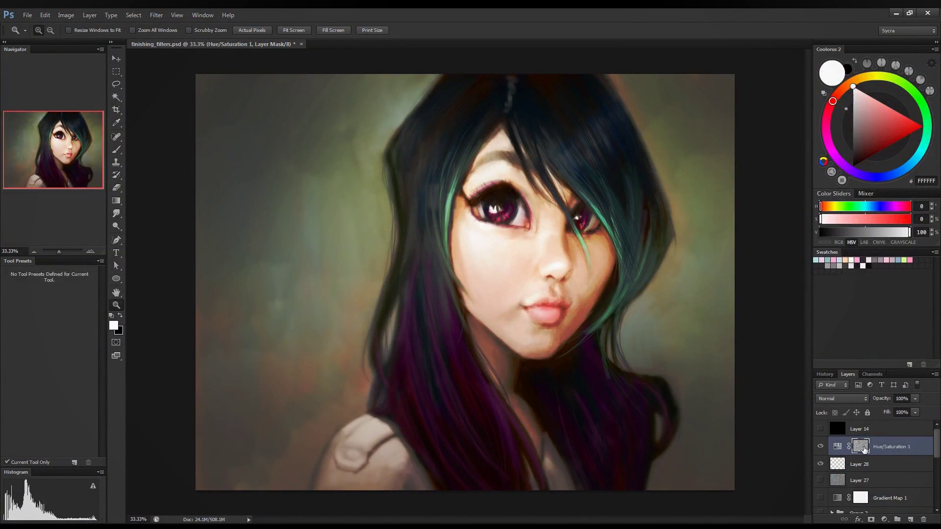
# - Shift the noise-masked Hue/Saturation adjustment's hue to -16
pyautogui.doubleClick(838, 447)
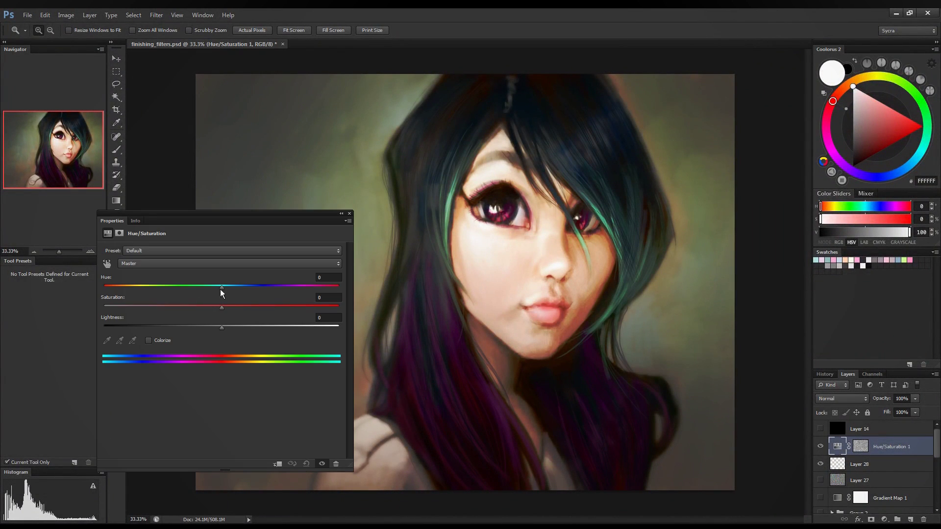
pyautogui.moveTo(227, 286); pyautogui.dragTo(202, 287)
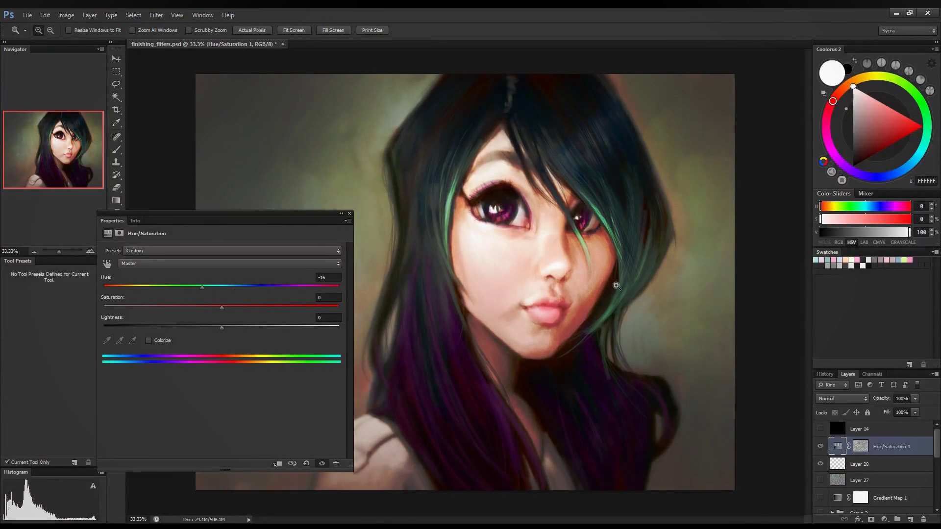
pyautogui.click(342, 217)
# - Check the grain around the mouth up close and set the Hue/Saturation adjustment's hue to -8
pyautogui.click(536, 328)
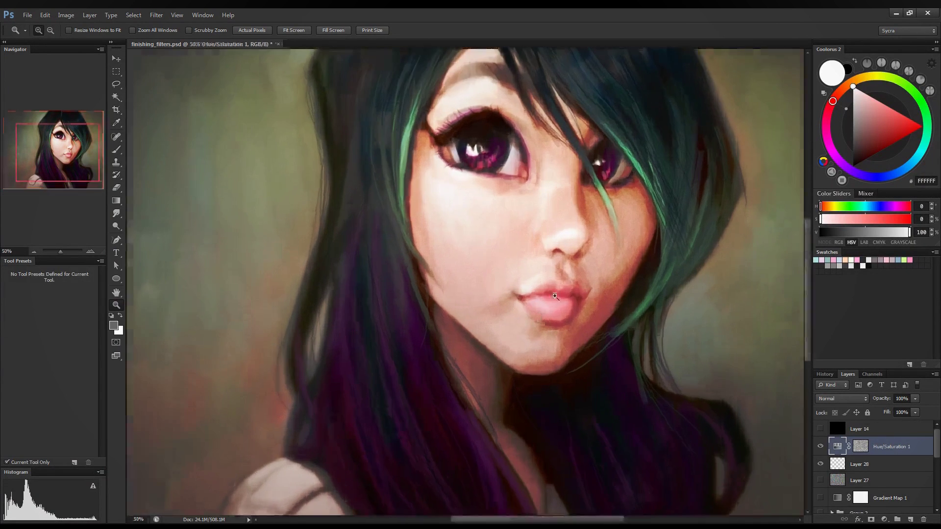
pyautogui.click(541, 295)
pyautogui.click(542, 288)
pyautogui.click(541, 287)
pyautogui.scroll(3, 542, 287)
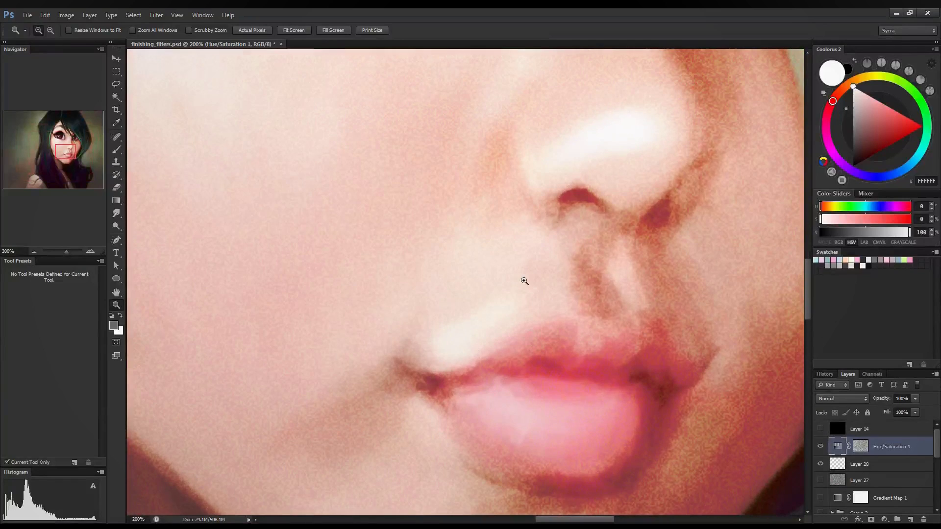
pyautogui.doubleClick(836, 448)
pyautogui.moveTo(218, 289)
pyautogui.mouseDown()
pyautogui.moveTo(321, 294)
pyautogui.moveTo(197, 283)
pyautogui.moveTo(242, 283)
pyautogui.moveTo(211, 283)
pyautogui.mouseUp()
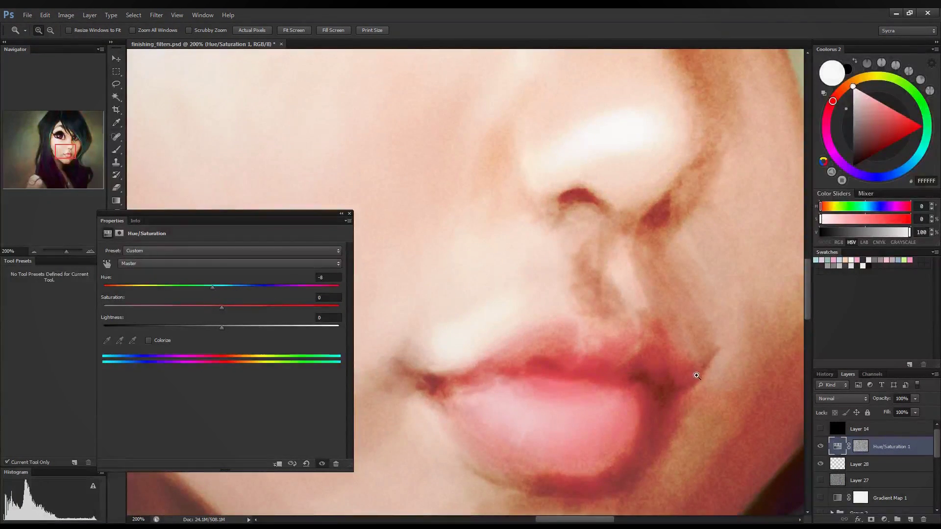
# - Set the Hue/Saturation adjustment's hue to 0 and boost its saturation, trying +49 and then a milder amount
pyautogui.moveTo(592, 321); pyautogui.dragTo(583, 321)
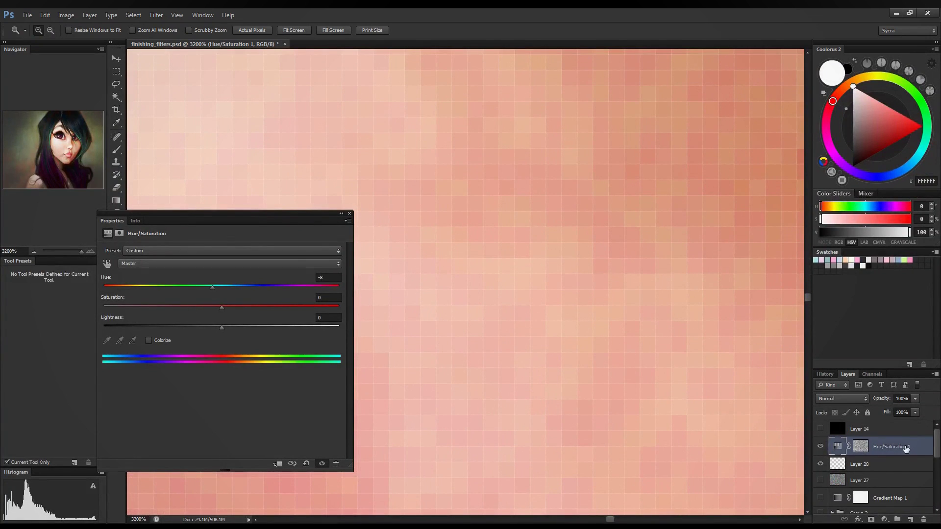
pyautogui.moveTo(245, 288); pyautogui.dragTo(266, 307)
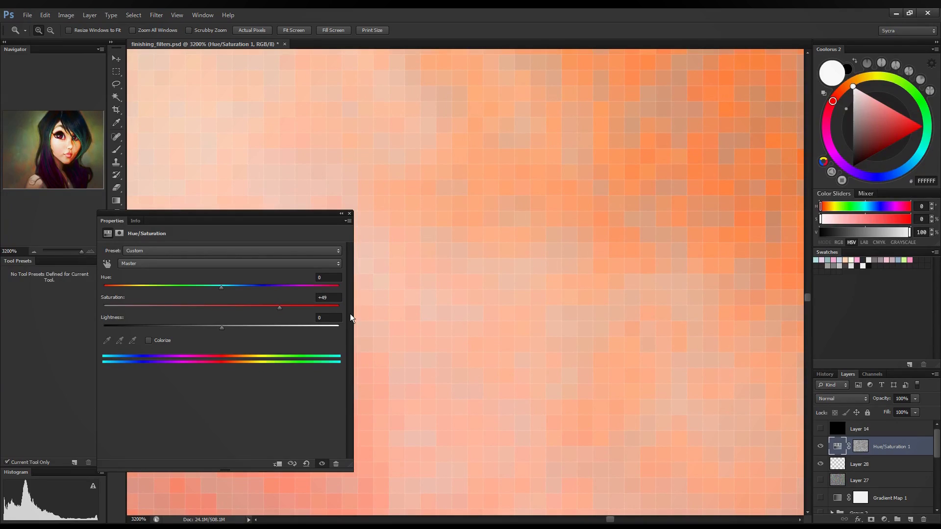
pyautogui.scroll(-5, 563, 309)
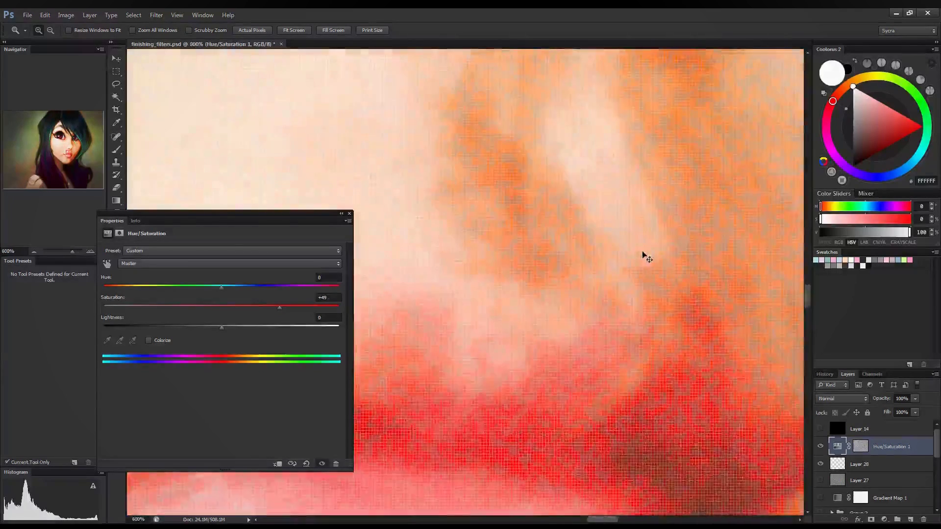
pyautogui.scroll(-6, 646, 258)
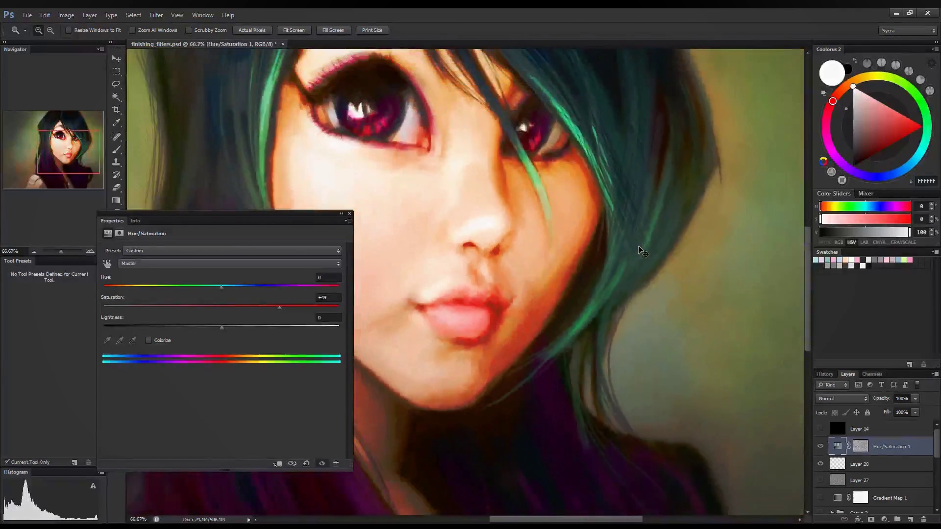
pyautogui.scroll(-3, 642, 252)
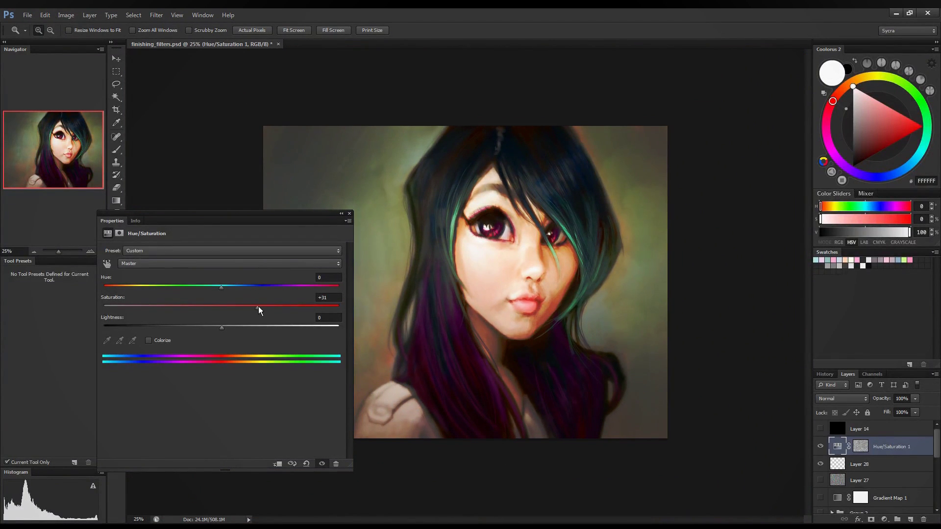
pyautogui.moveTo(258, 307)
pyautogui.mouseDown()
pyautogui.moveTo(313, 312)
pyautogui.moveTo(267, 307)
pyautogui.mouseUp()
pyautogui.click(350, 214)
# - Show the colored noise layer, Layer 27, again and set its opacity to 18%
pyautogui.click(440, 268)
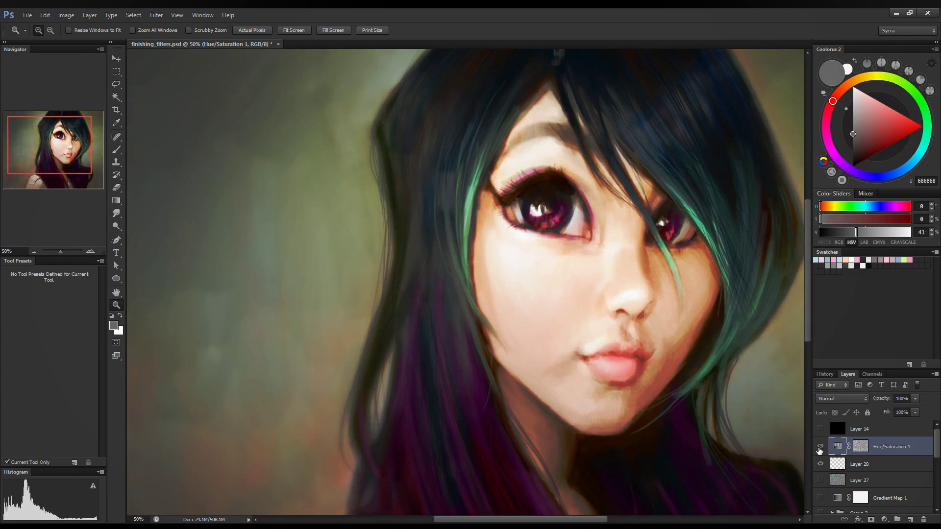
pyautogui.moveTo(914, 399); pyautogui.dragTo(889, 428)
pyautogui.click(821, 480)
pyautogui.click(911, 481)
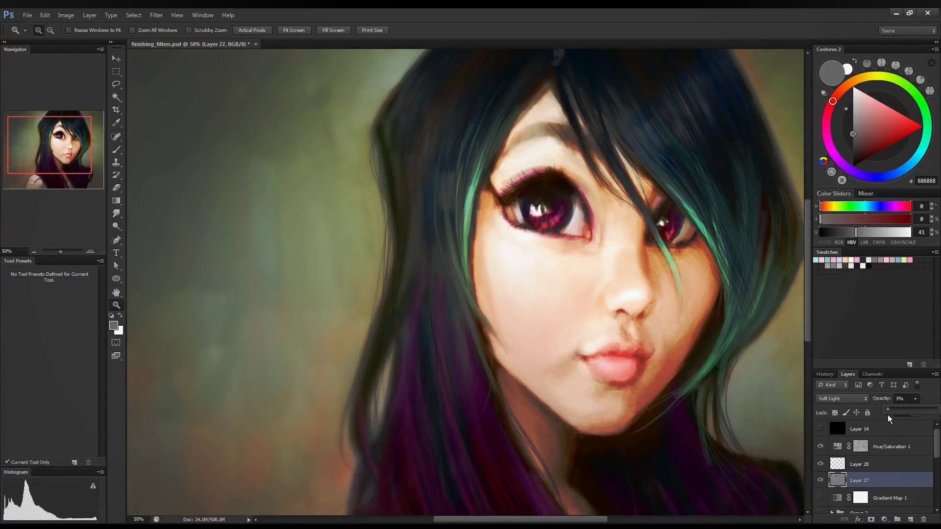
pyautogui.click(695, 332)
# - Examine the combined grain on the face up to 100% zoom, and again with the whole portrait in view
pyautogui.click(632, 285)
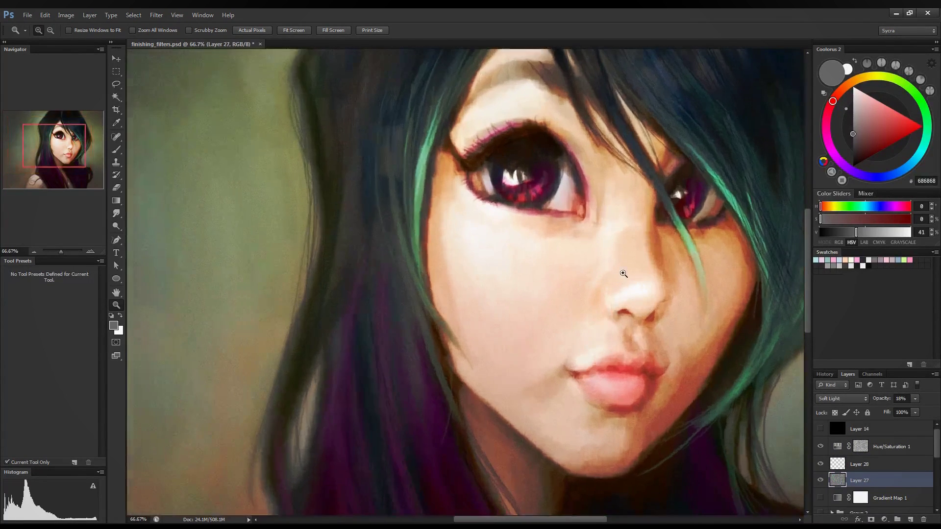
pyautogui.click(635, 278)
pyautogui.rightClick(635, 278)
pyautogui.click(665, 291)
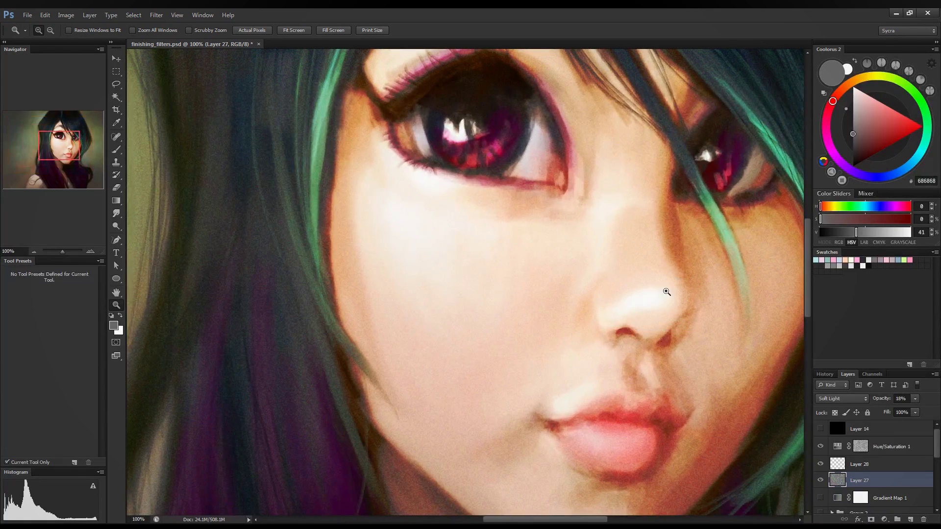
pyautogui.rightClick(550, 154)
pyautogui.click(557, 158)
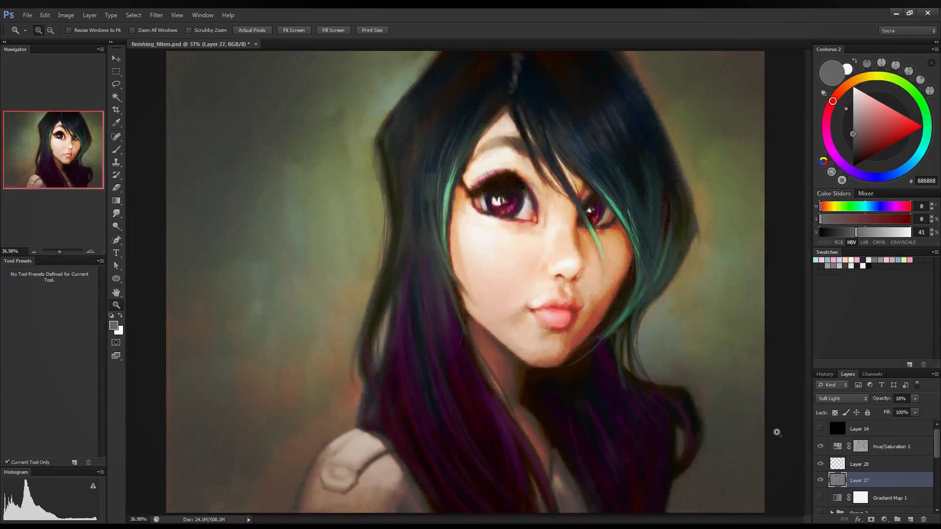
# - Add a Color Balance adjustment layer directly above the colored noise layer
pyautogui.click(885, 518)
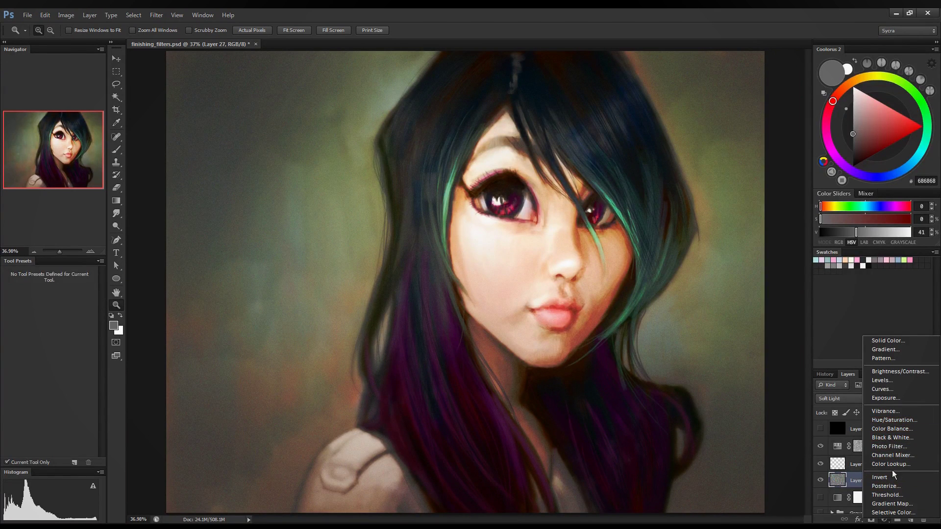
pyautogui.click(886, 519)
pyautogui.click(885, 520)
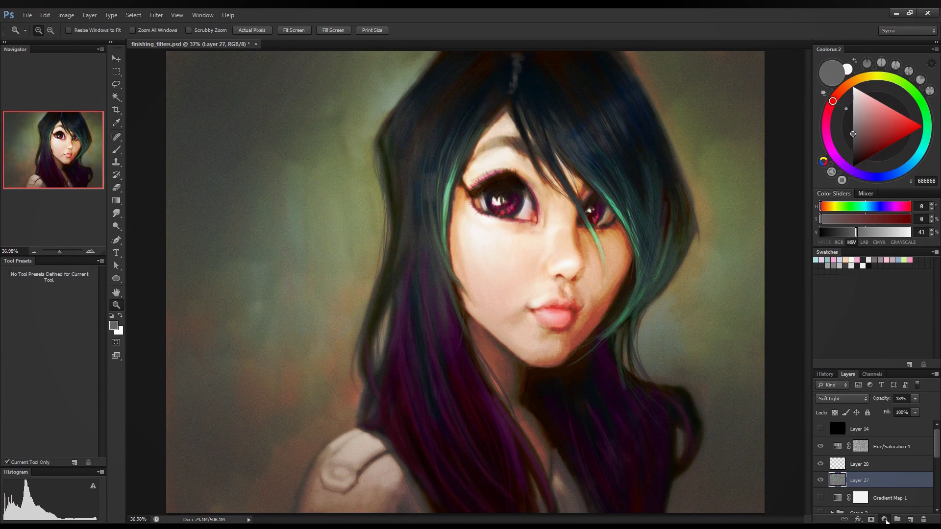
pyautogui.click(895, 428)
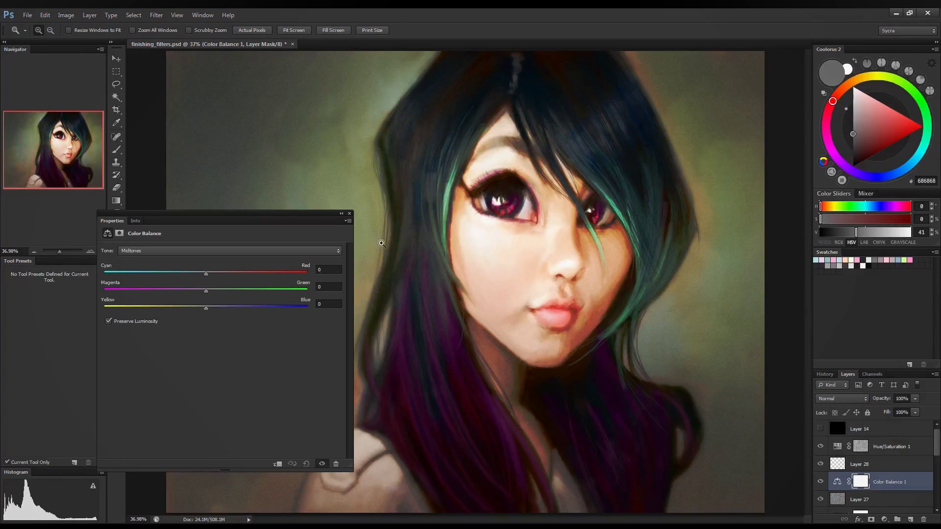
# - Shift the Color Balance shadows toward red and set their blue to +10
pyautogui.click(214, 249)
pyautogui.click(206, 257)
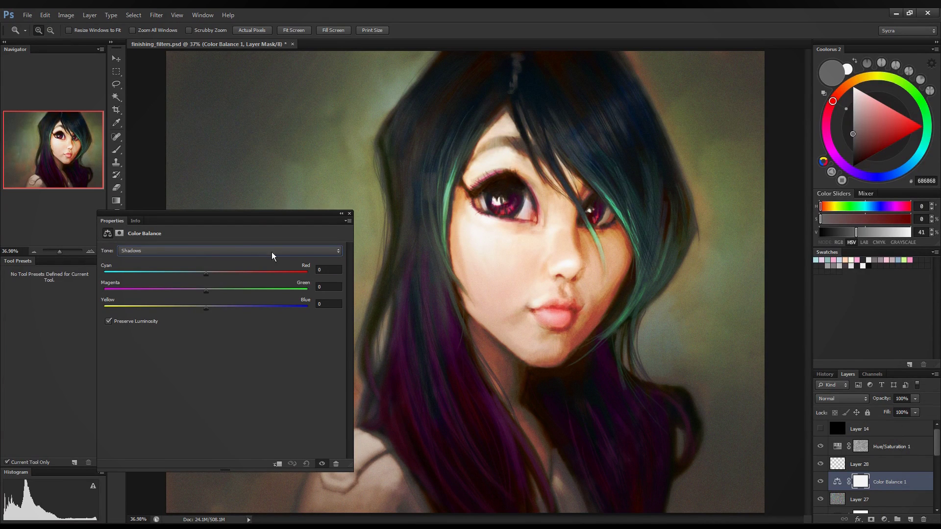
pyautogui.click(218, 277)
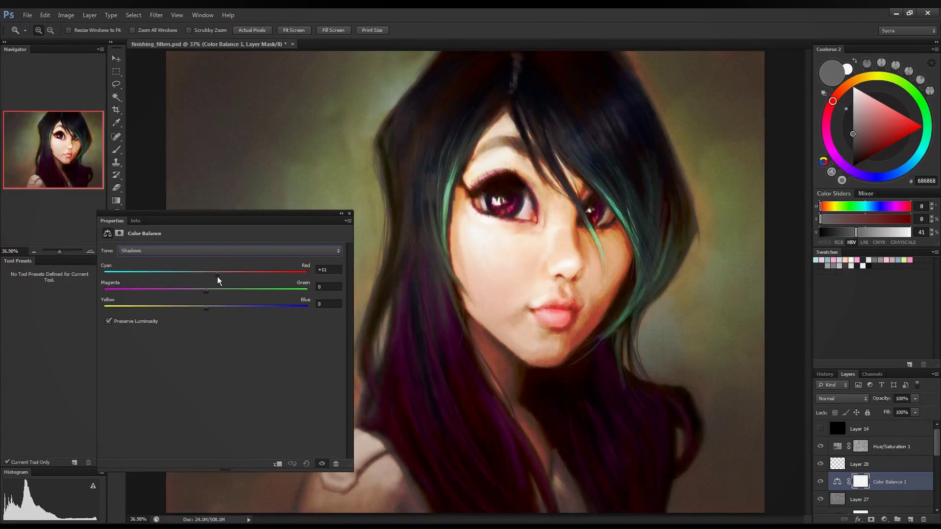
pyautogui.moveTo(231, 279); pyautogui.dragTo(217, 307)
# - Set the Color Balance highlights to -19 cyan-red, +7 magenta-green and +17 yellow-blue
pyautogui.click(191, 251)
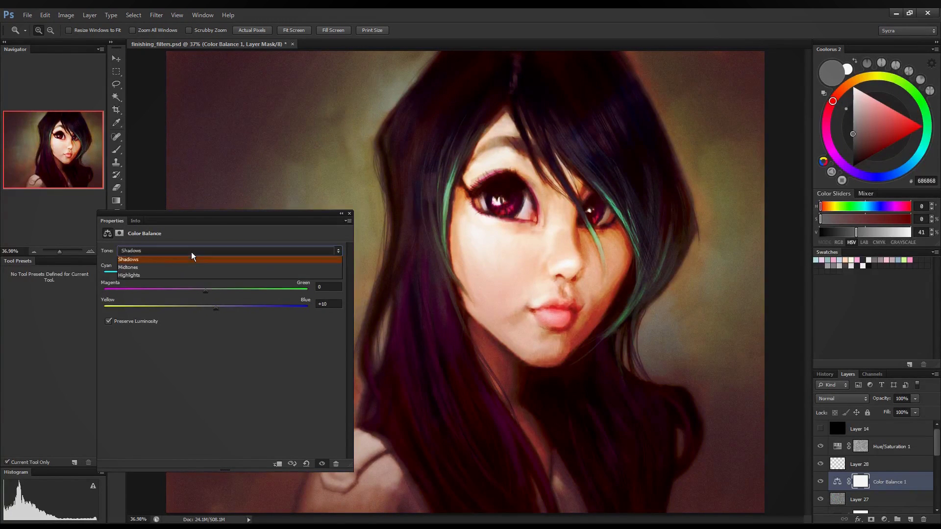
pyautogui.click(177, 277)
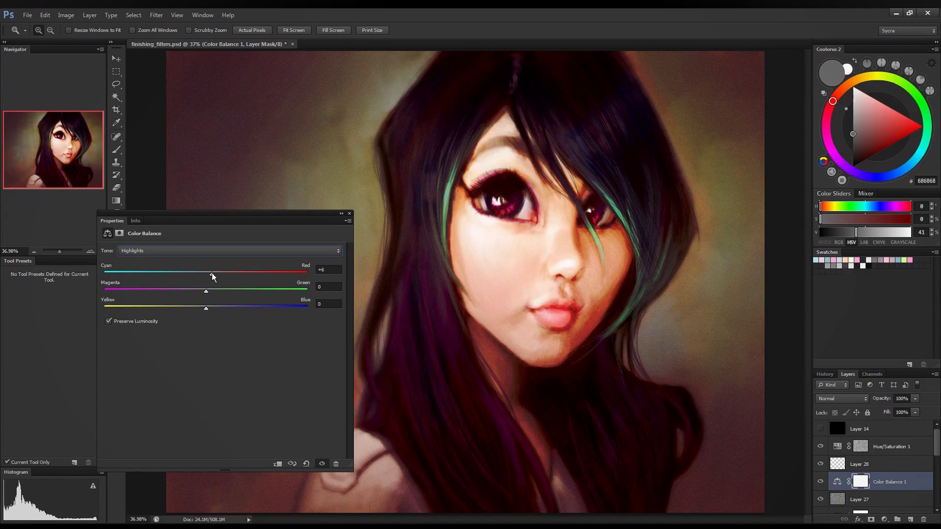
pyautogui.moveTo(212, 275); pyautogui.dragTo(223, 309)
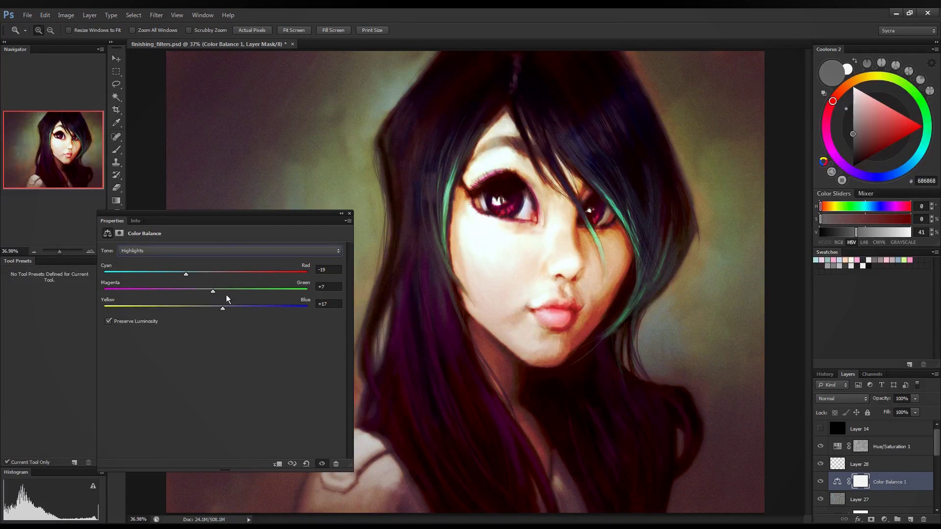
# - Set the Color Balance midtones to +4 cyan-red, +5 magenta-green and -6 yellow-blue, and close the adjustment settings
pyautogui.click(212, 252)
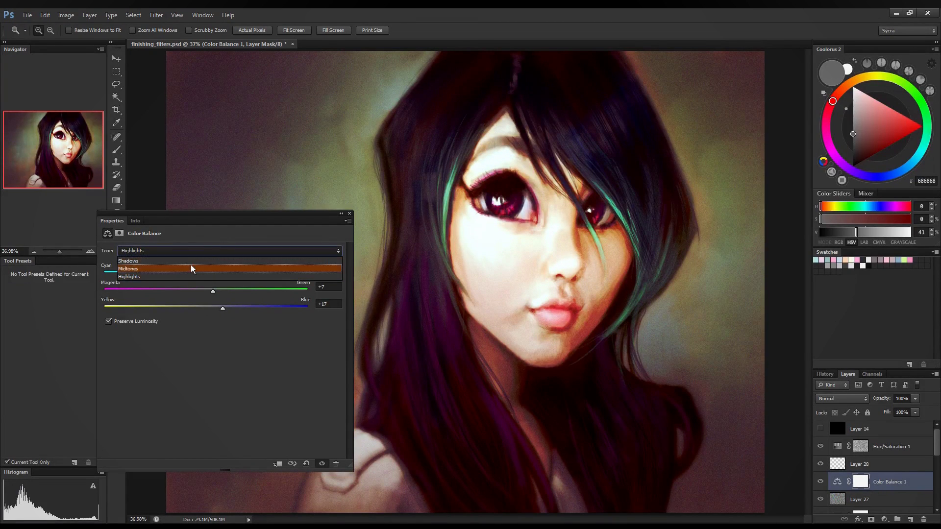
pyautogui.click(193, 268)
pyautogui.moveTo(211, 274); pyautogui.dragTo(201, 304)
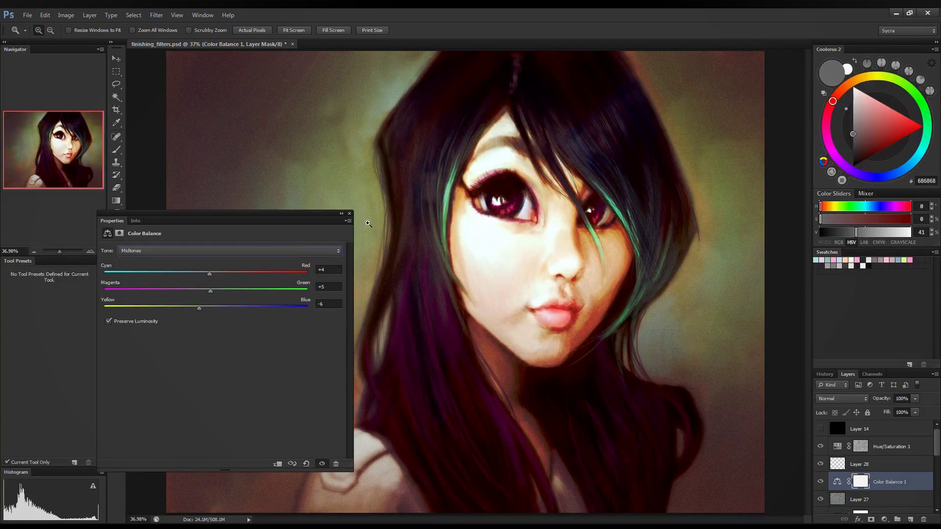
pyautogui.click(349, 213)
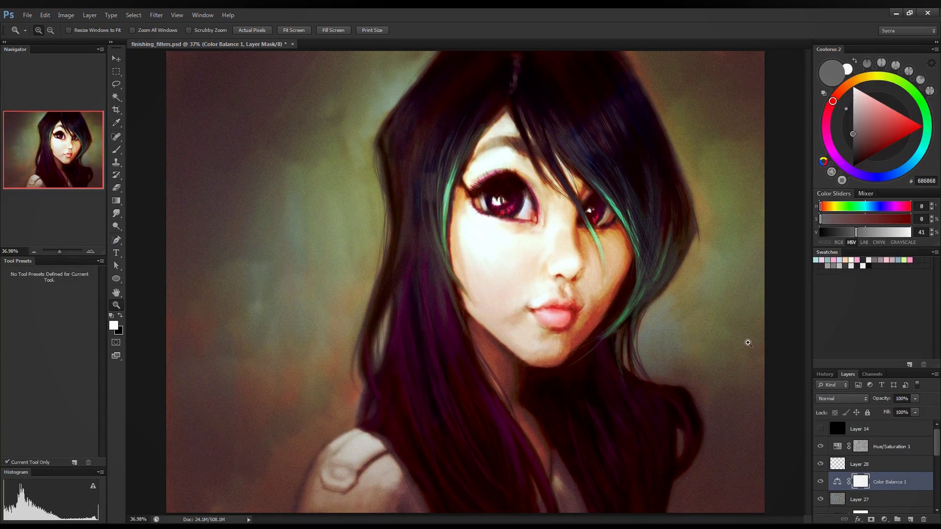
# - Compare the whole portrait with and without the Color Balance adjustment layer
pyautogui.keyDown('alt'); pyautogui.click(747, 326); pyautogui.keyUp('alt')
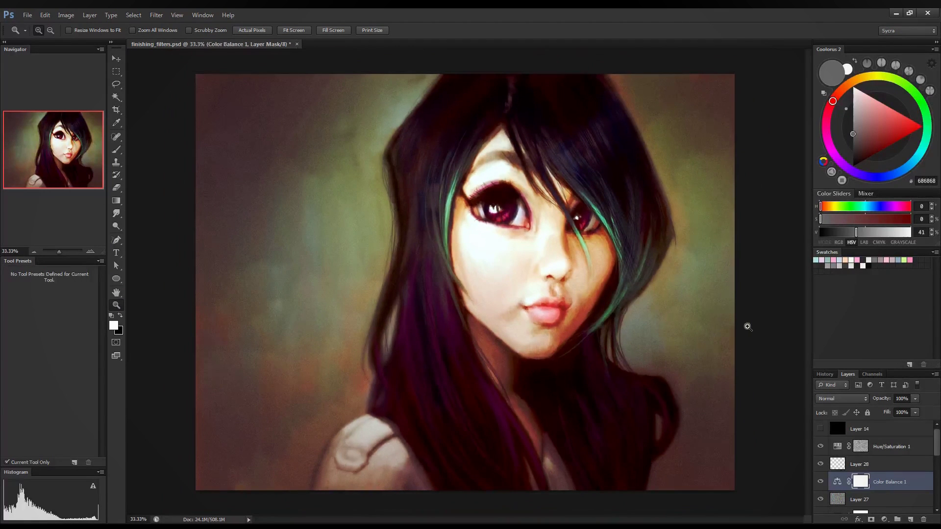
pyautogui.click(821, 481)
pyautogui.click(820, 482)
pyautogui.click(821, 482)
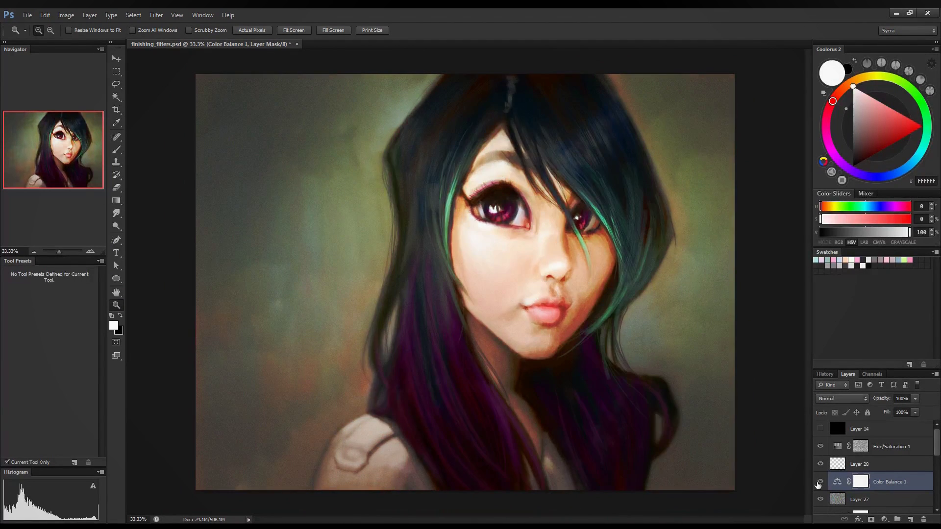
pyautogui.click(820, 481)
# - Reduce the Color Balance layer's opacity to 74% and check the softened toning against the original colors
pyautogui.moveTo(915, 399); pyautogui.dragTo(861, 427)
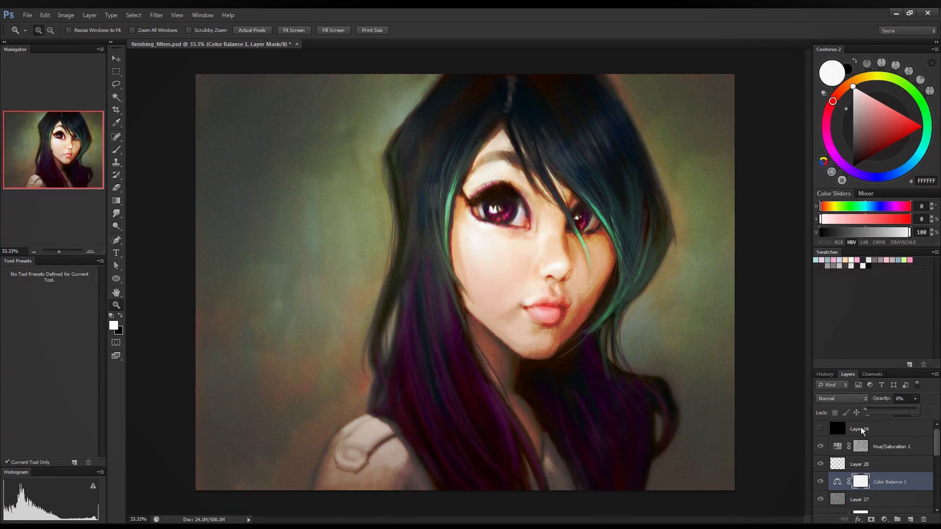
pyautogui.click(901, 428)
pyautogui.click(820, 482)
pyautogui.click(821, 482)
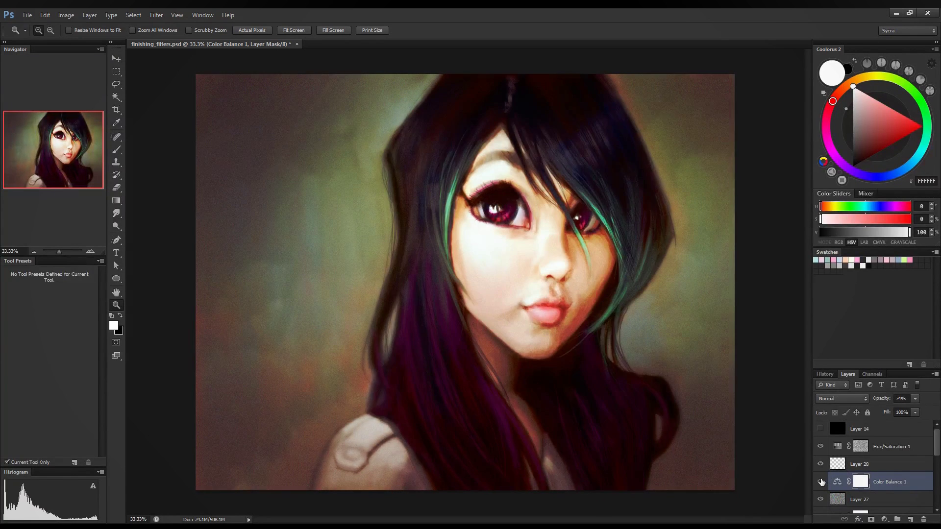
pyautogui.click(821, 482)
pyautogui.click(821, 482)
# - Stamp all visible layers into a new layer directly above the Hue/Saturation 1 adjustment layer
pyautogui.click(879, 445)
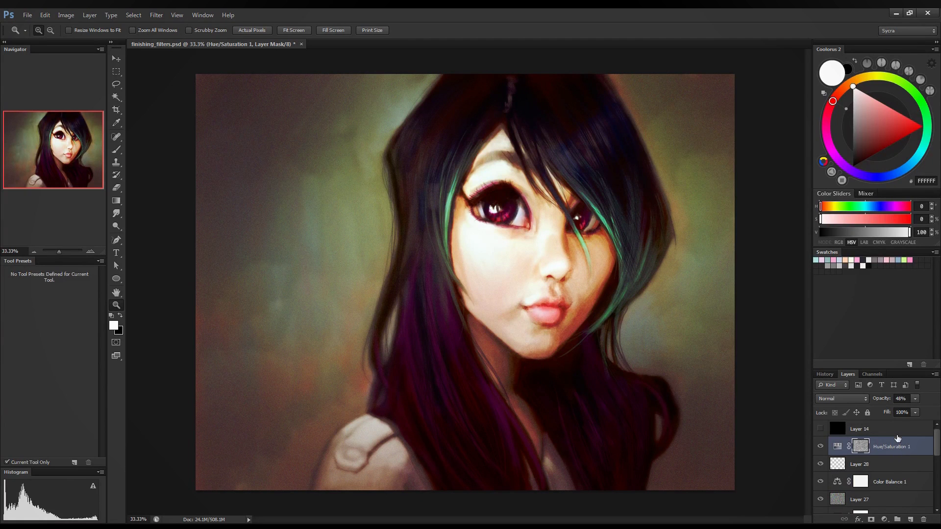
pyautogui.click(910, 519)
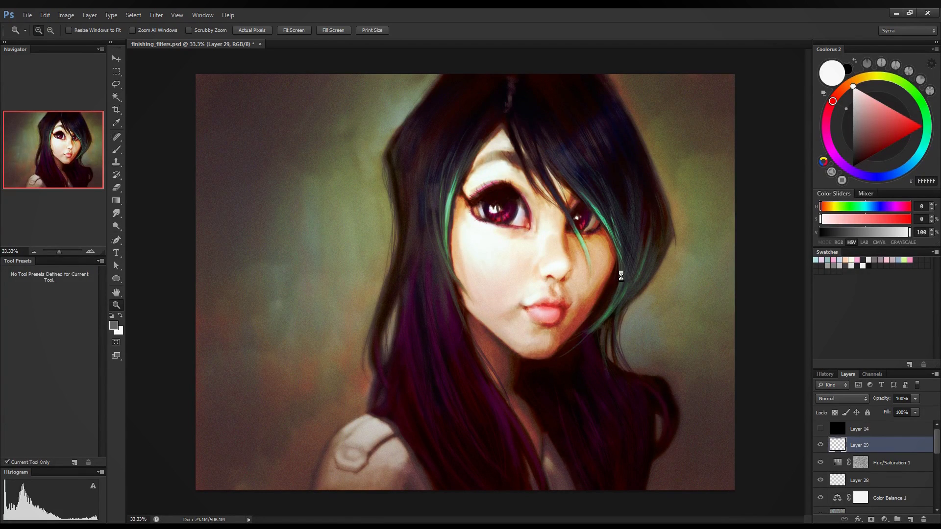
pyautogui.hotkey('ctrl', 'alt', 'shift', 'e')
pyautogui.click(821, 447)
pyautogui.click(821, 448)
# - Duplicate the merged portrait layer and check the copy by toggling its visibility
pyautogui.hotkey('ctrl', 'j')
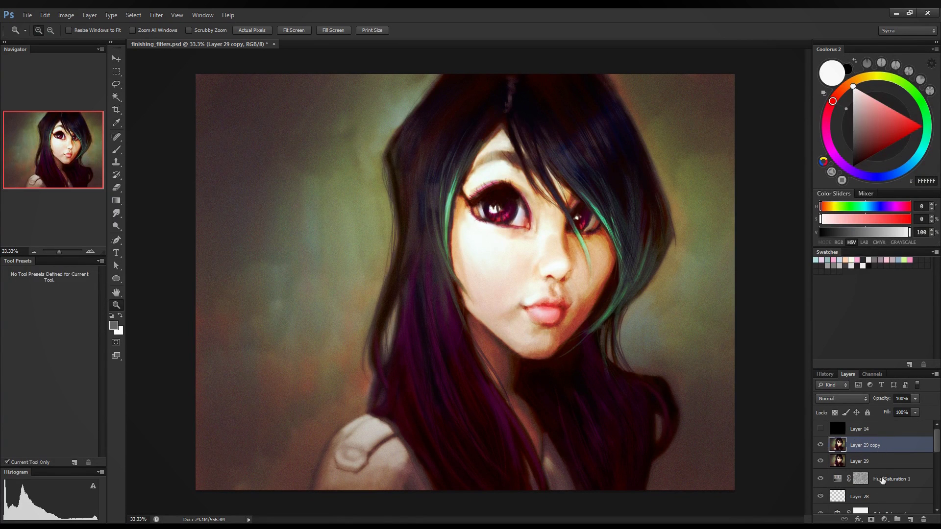
pyautogui.click(820, 446)
pyautogui.click(820, 446)
# - Make only the Red channel of the duplicated portrait layer active while displaying the full RGB image
pyautogui.click(873, 374)
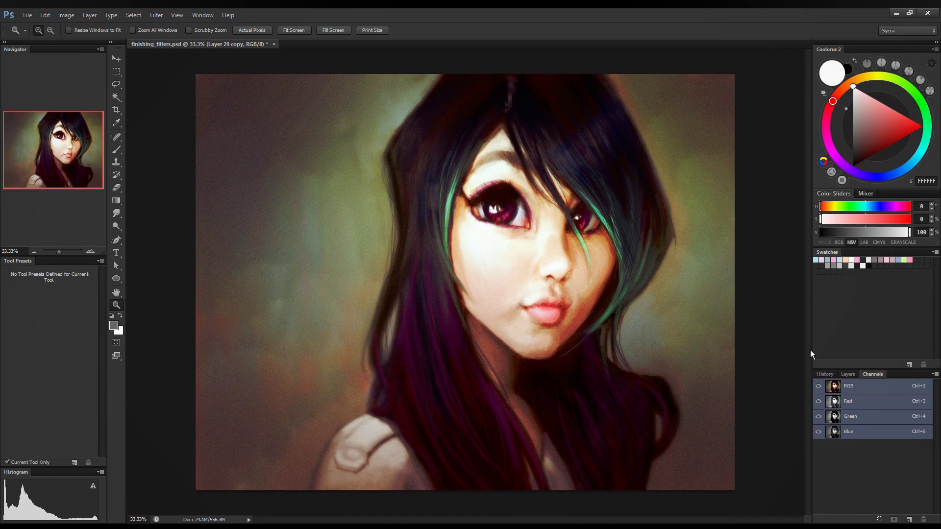
pyautogui.click(197, 12)
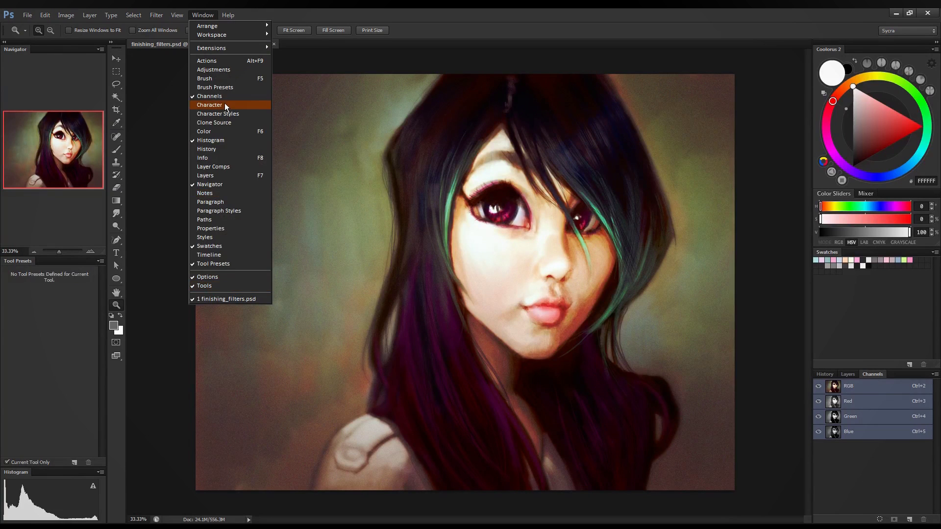
pyautogui.click(200, 16)
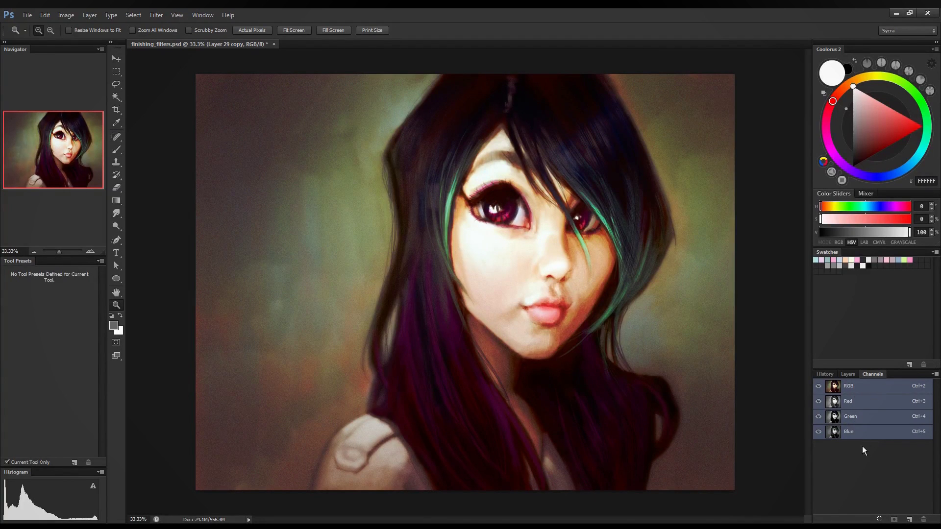
pyautogui.click(833, 402)
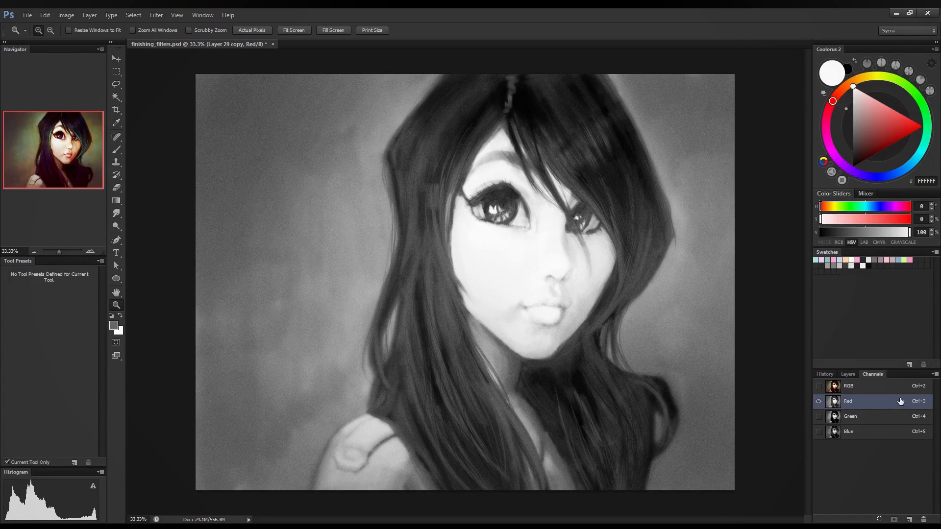
pyautogui.click(819, 386)
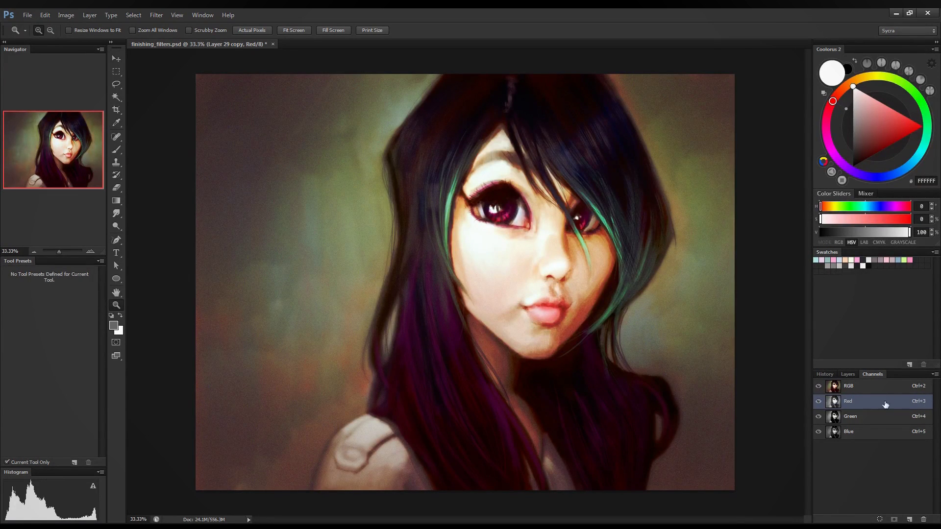
# - Select the whole Red channel and scale it proportionally about its center to 100.55%
pyautogui.keyDown('ctrl'); pyautogui.click(845, 441); pyautogui.keyUp('ctrl')
pyautogui.hotkey('ctrl', 't')
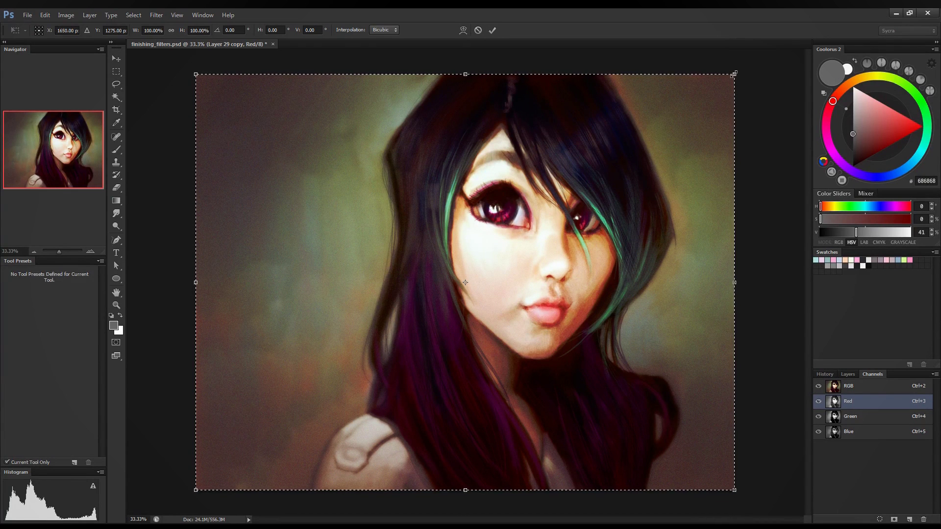
pyautogui.moveTo(734, 73); pyautogui.dragTo(748, 88)
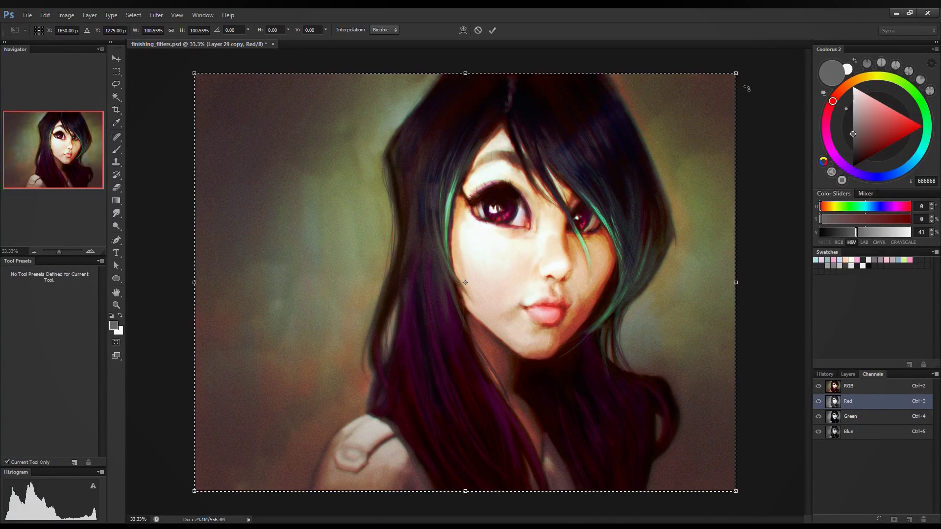
pyautogui.press('Return')
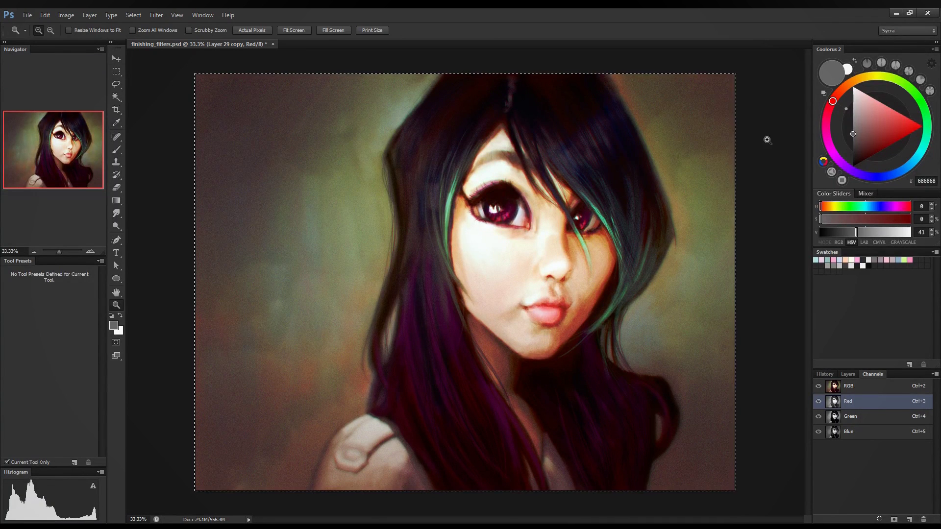
# - Compare the whole portrait with and without the red-shifted Layer 29 copy
pyautogui.click(854, 374)
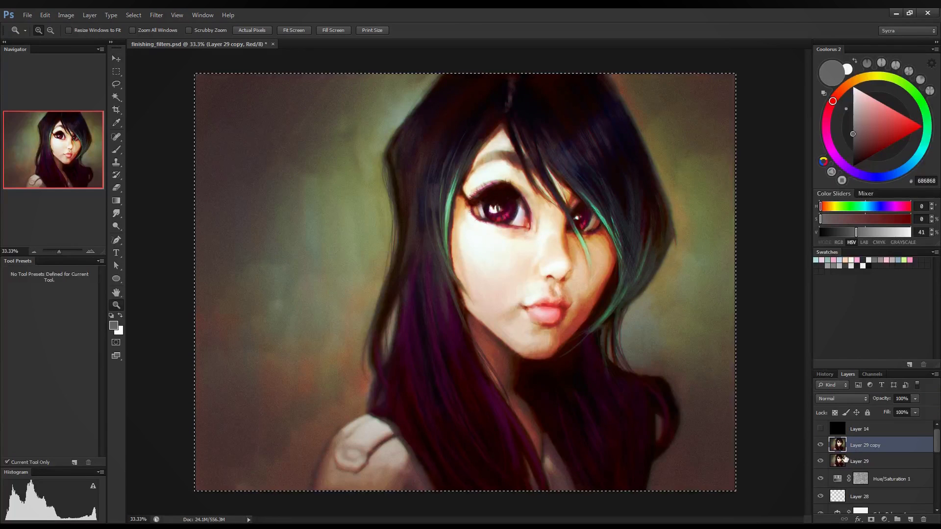
pyautogui.click(820, 445)
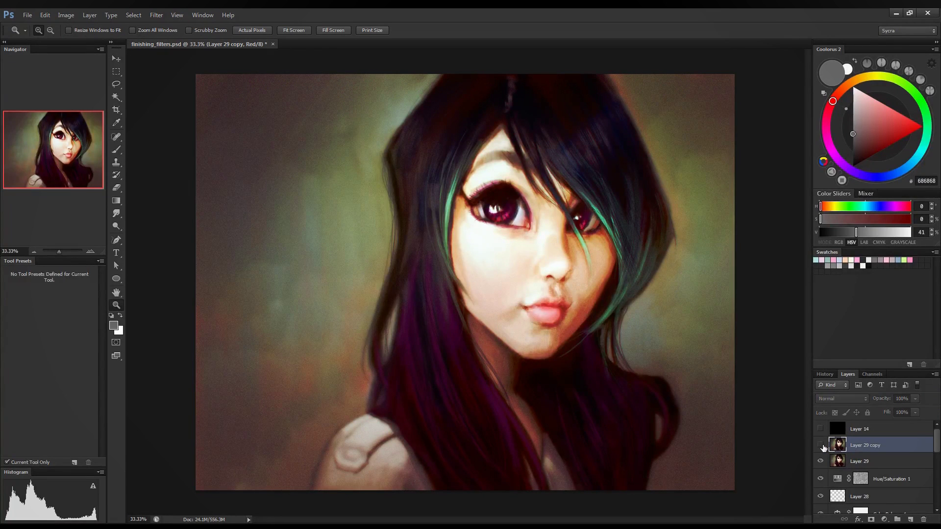
pyautogui.click(820, 444)
pyautogui.click(820, 445)
pyautogui.click(820, 445)
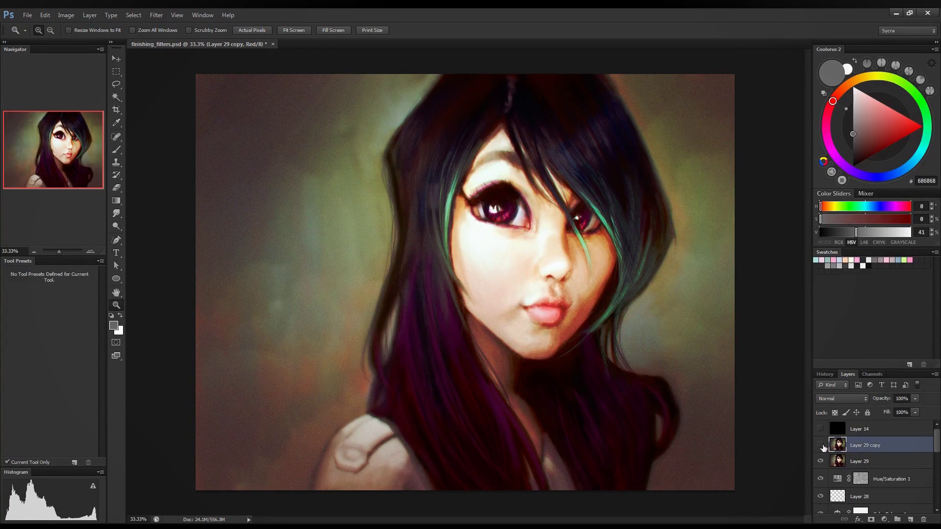
pyautogui.click(820, 445)
pyautogui.click(820, 444)
pyautogui.click(821, 445)
pyautogui.click(820, 445)
pyautogui.click(820, 445)
# - Examine the red channel fringing on the face at 100% zoom, with Layer 29 copy on and off
pyautogui.click(637, 245)
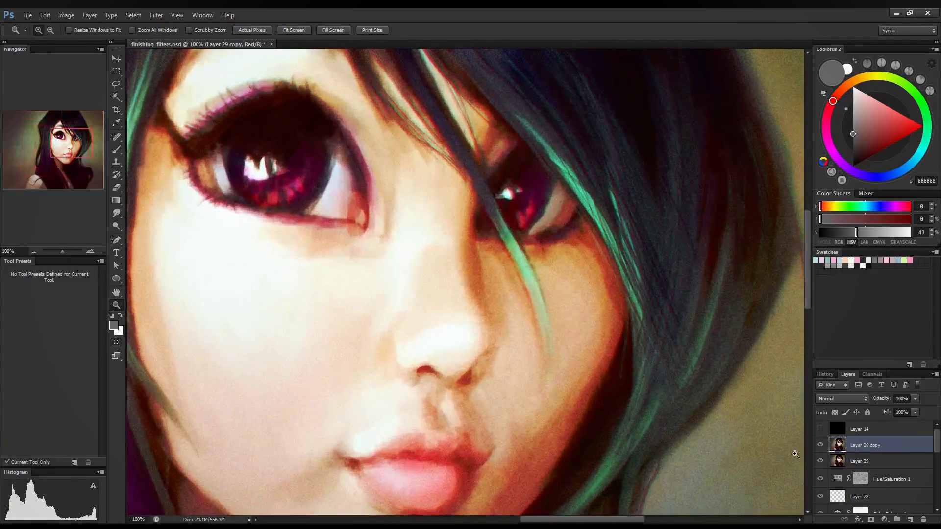
pyautogui.click(818, 446)
pyautogui.click(818, 445)
pyautogui.click(818, 445)
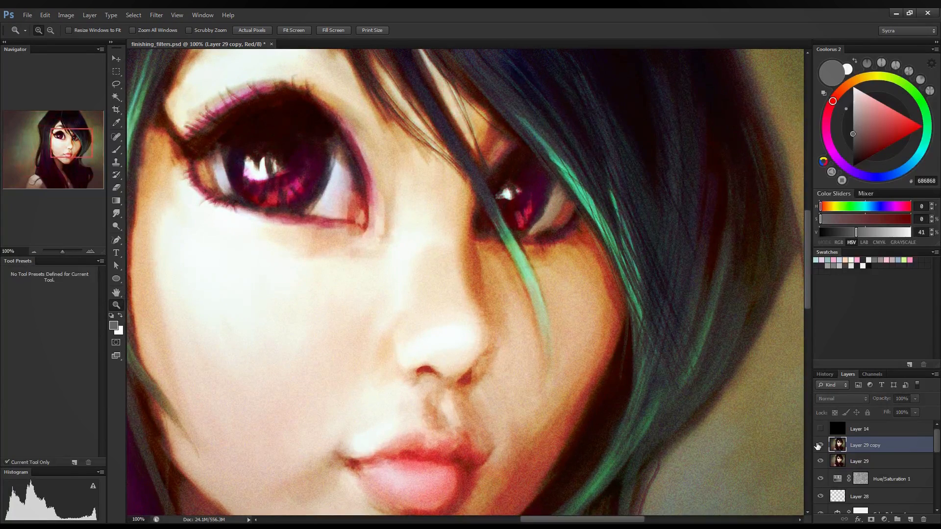
pyautogui.click(819, 445)
pyautogui.click(818, 446)
pyautogui.click(819, 445)
# - Inspect the color fringing around the partly covered eye at 300% zoom, with and without Layer 29 copy
pyautogui.click(546, 196)
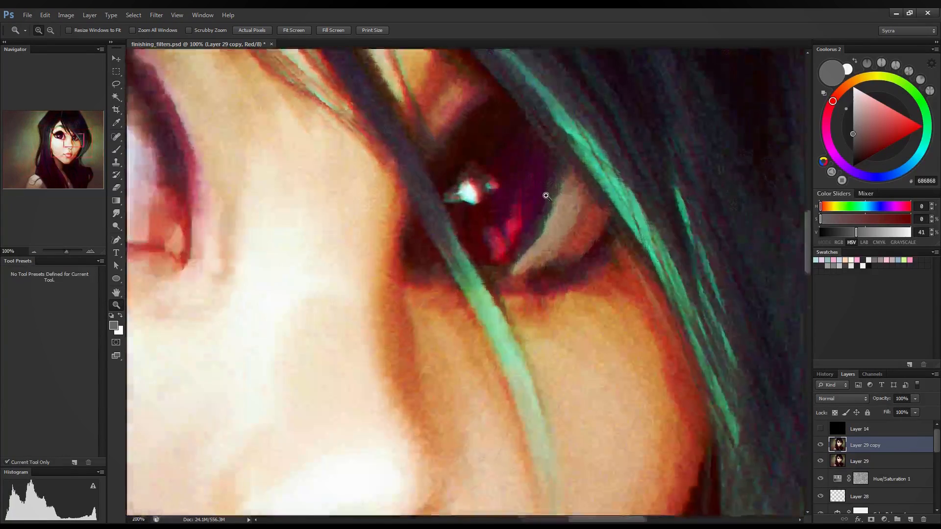
pyautogui.click(546, 196)
pyautogui.click(822, 445)
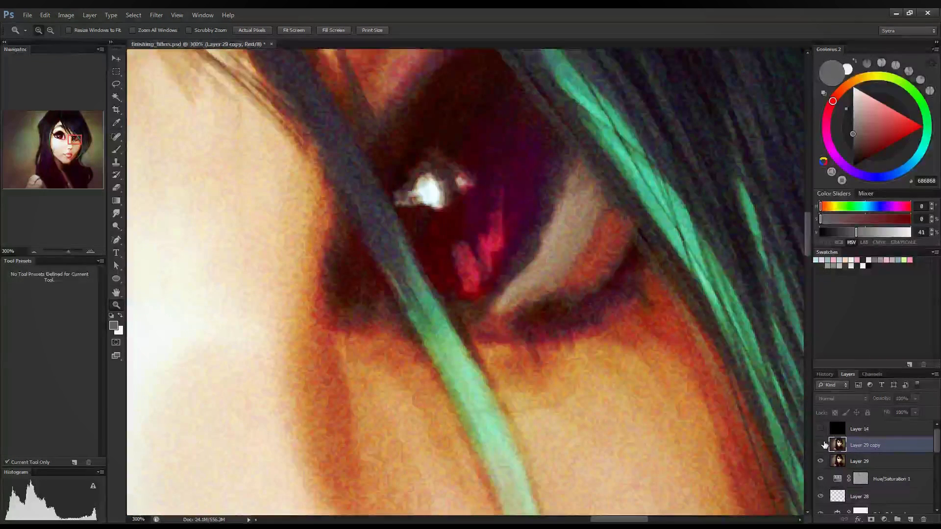
pyautogui.click(822, 444)
pyautogui.click(823, 444)
pyautogui.click(824, 444)
pyautogui.click(824, 444)
pyautogui.click(823, 444)
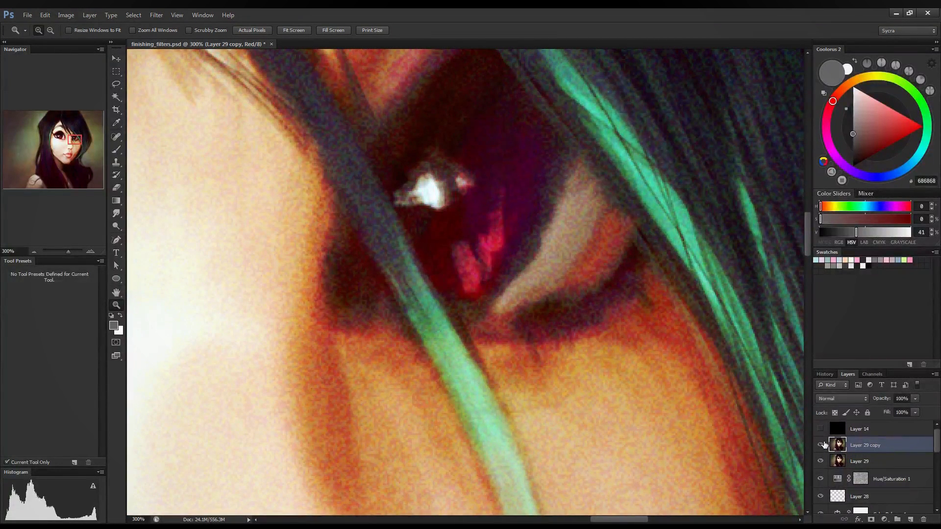
# - Add a layer mask to Layer 29 copy and paint black over the face area with a 1600 px Soft Brush
pyautogui.hotkey('ctrl', '0')
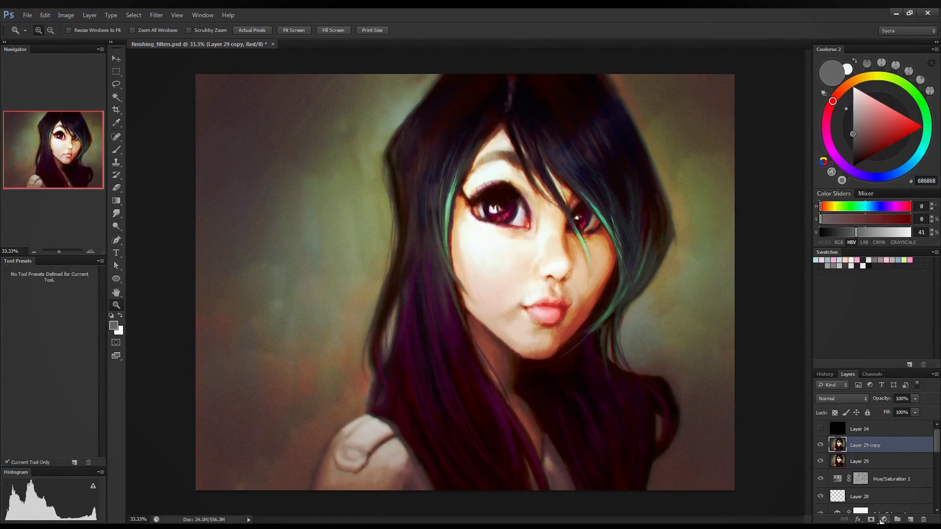
pyautogui.click(871, 519)
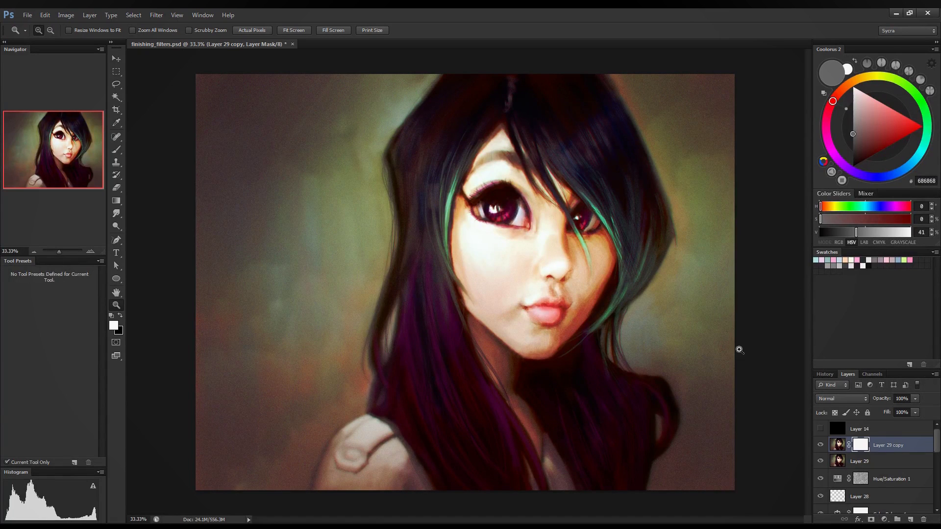
pyautogui.click(120, 149)
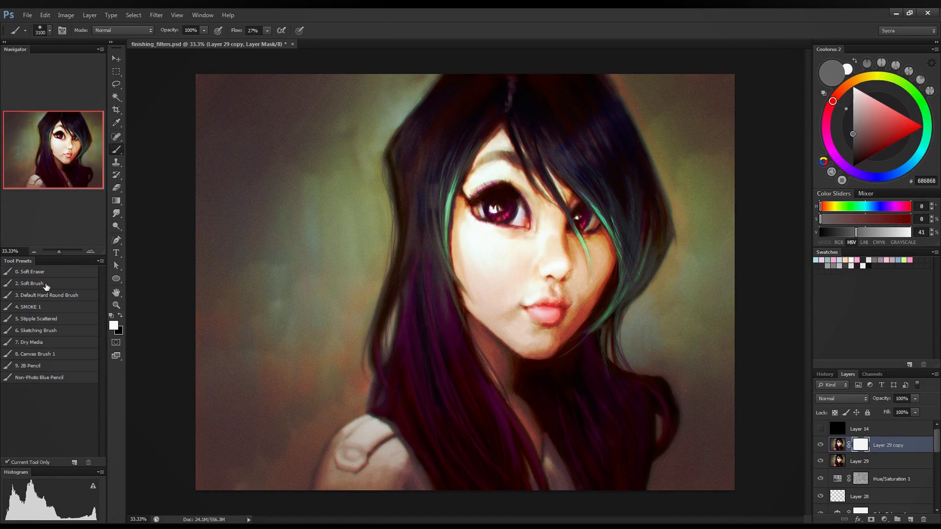
pyautogui.click(43, 284)
pyautogui.press(']')
pyautogui.press('x')
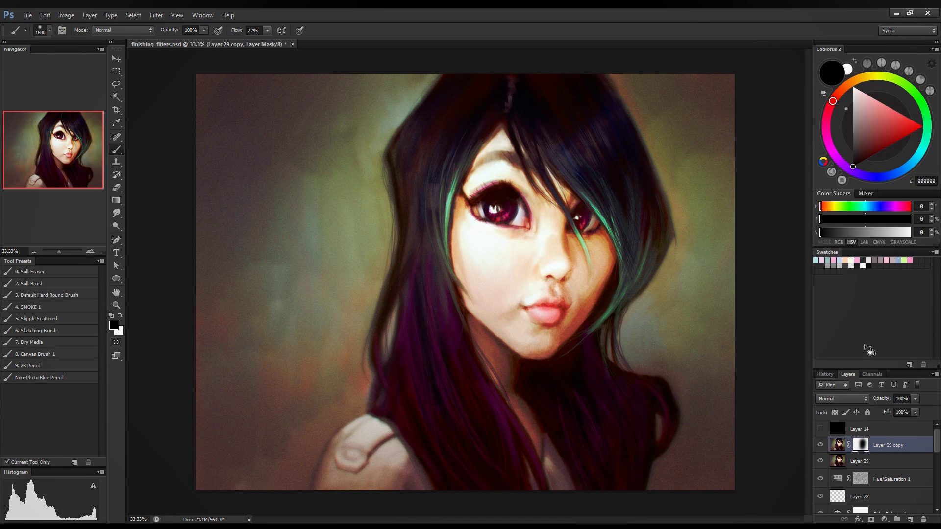
# - Compare the masked fringing layer on and off, and examine the face up to 66.7% zoom
pyautogui.click(820, 445)
pyautogui.click(820, 445)
pyautogui.click(821, 445)
pyautogui.click(821, 445)
pyautogui.click(116, 305)
pyautogui.click(482, 182)
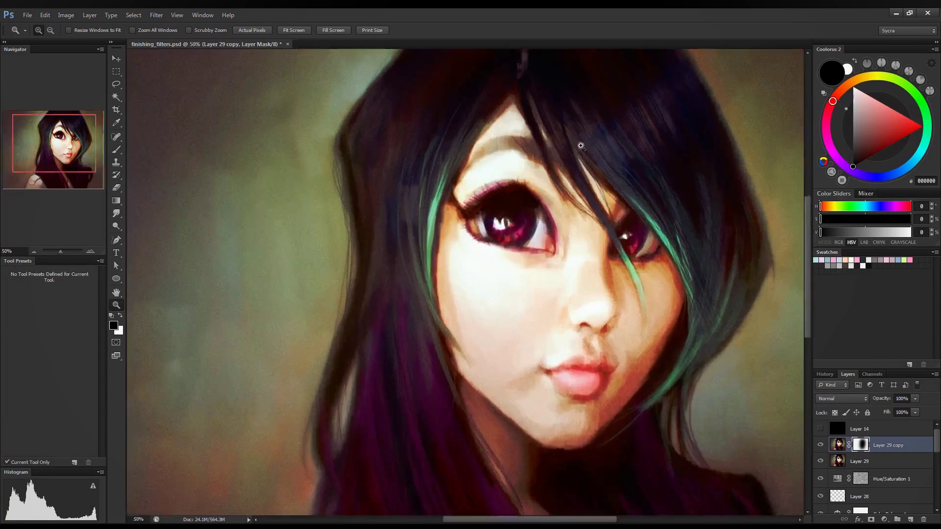
pyautogui.click(578, 147)
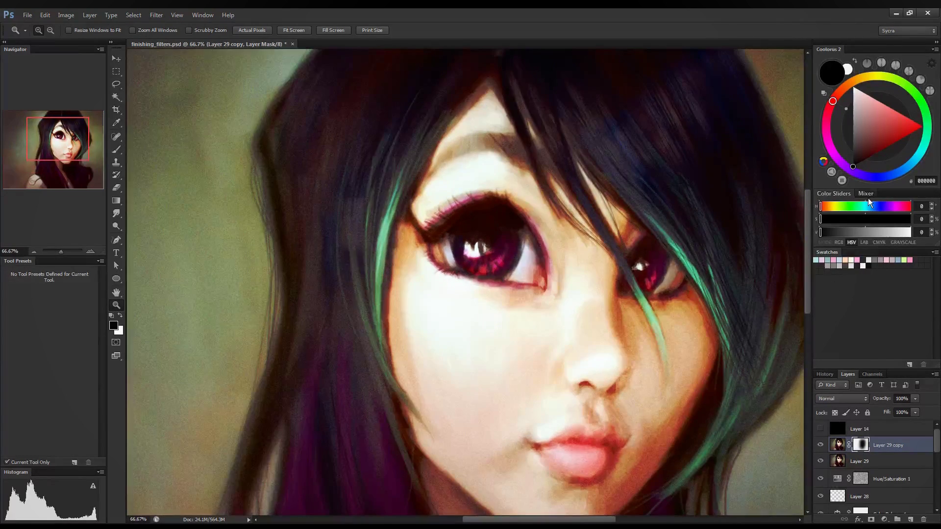
# - Add a new layer above Layer 29 copy and stamp a merged copy of all visible layers into it
pyautogui.hotkey('ctrl', '-')
pyautogui.hotkey('ctrl', '-')
pyautogui.hotkey('ctrl', '-')
pyautogui.hotkey('ctrl', '-')
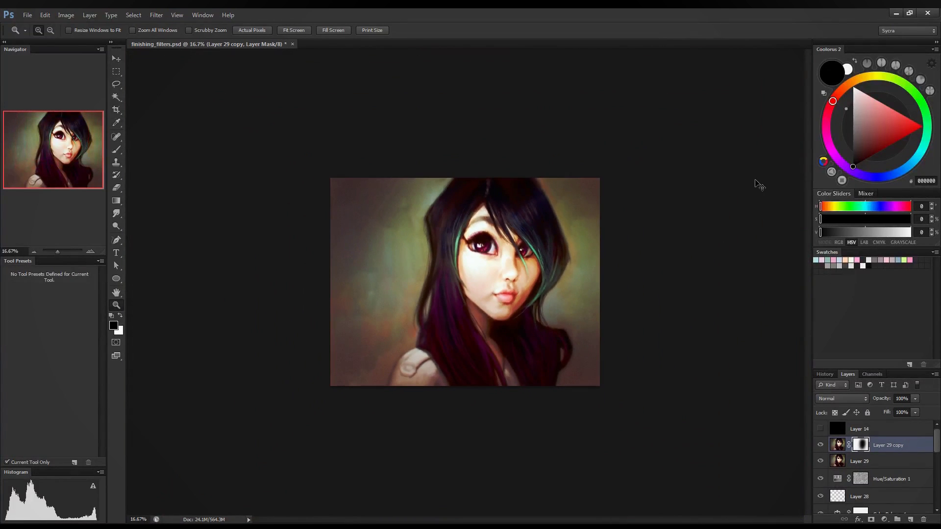
pyautogui.click(751, 180)
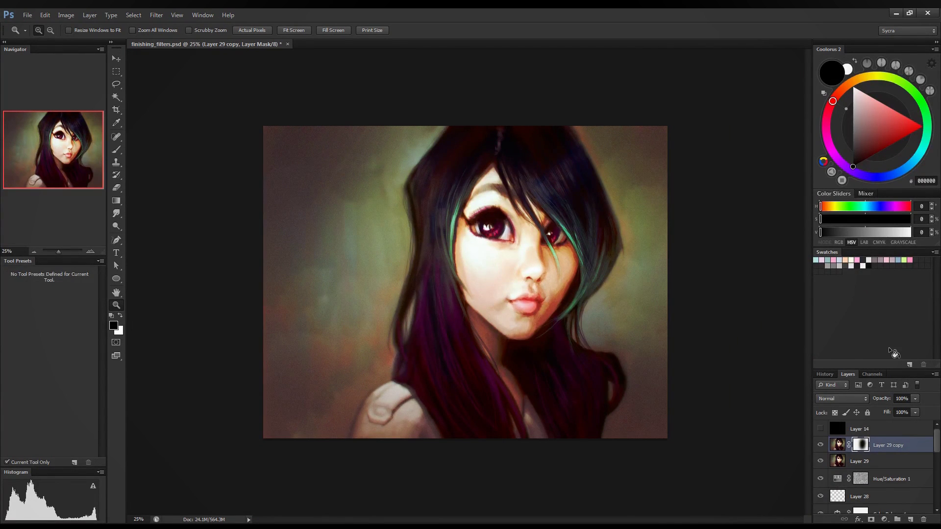
pyautogui.click(910, 519)
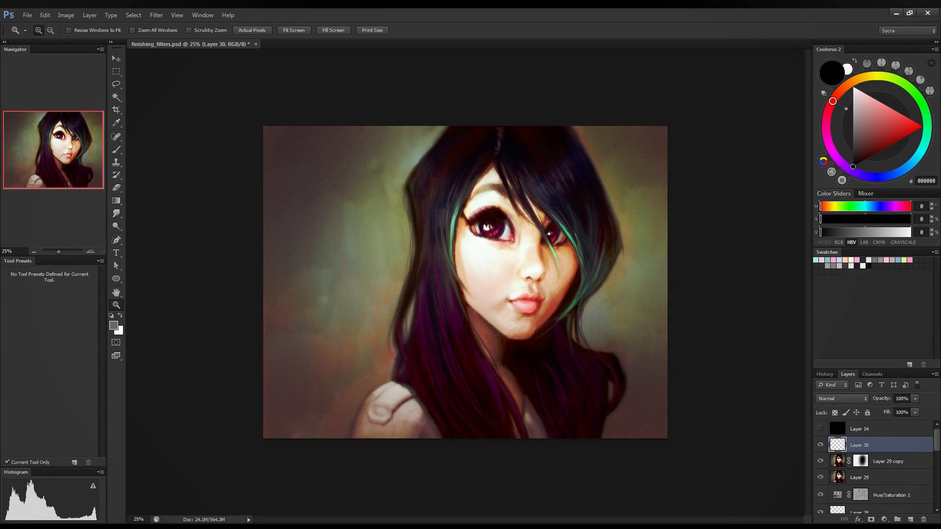
pyautogui.hotkey('ctrl', 'shift', 'alt', 'e')
# - Apply the Patchwork texture filter to Layer 30 with Square Size 9 and Relief 0
pyautogui.click(161, 14)
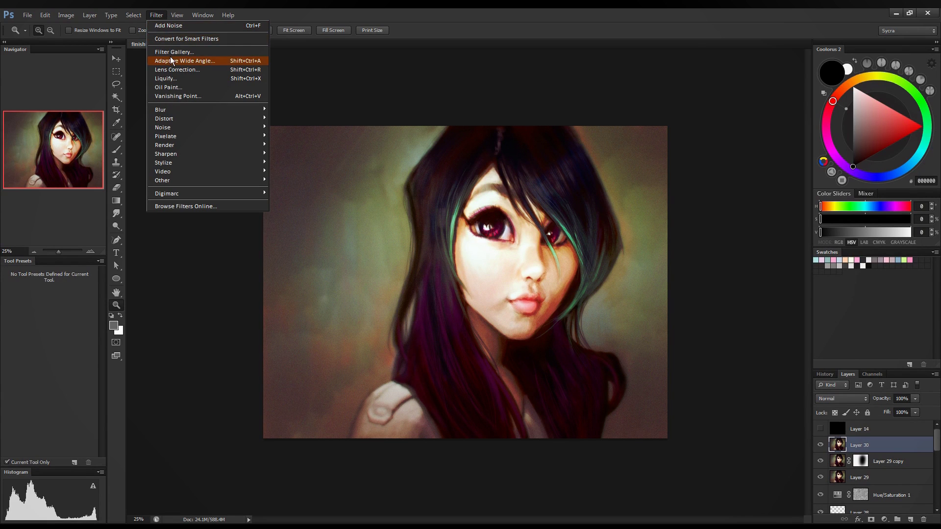
pyautogui.click(155, 14)
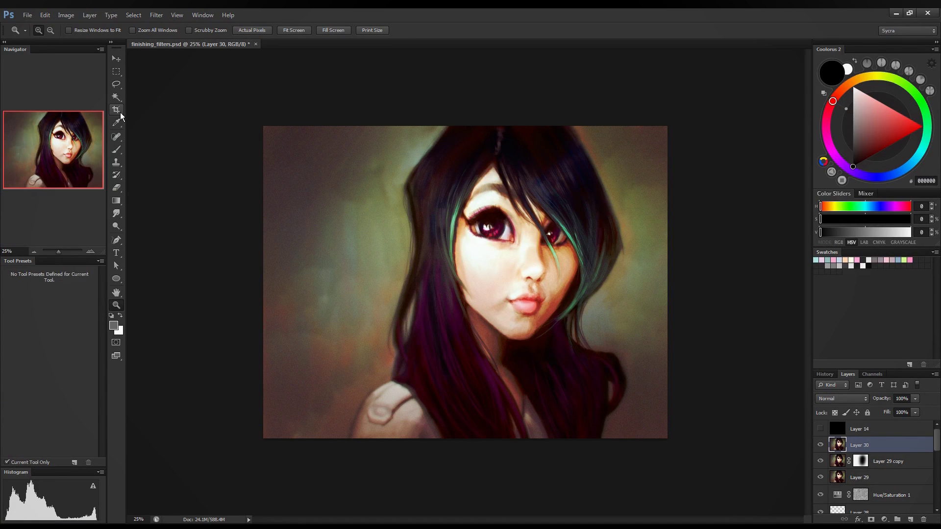
pyautogui.click(156, 15)
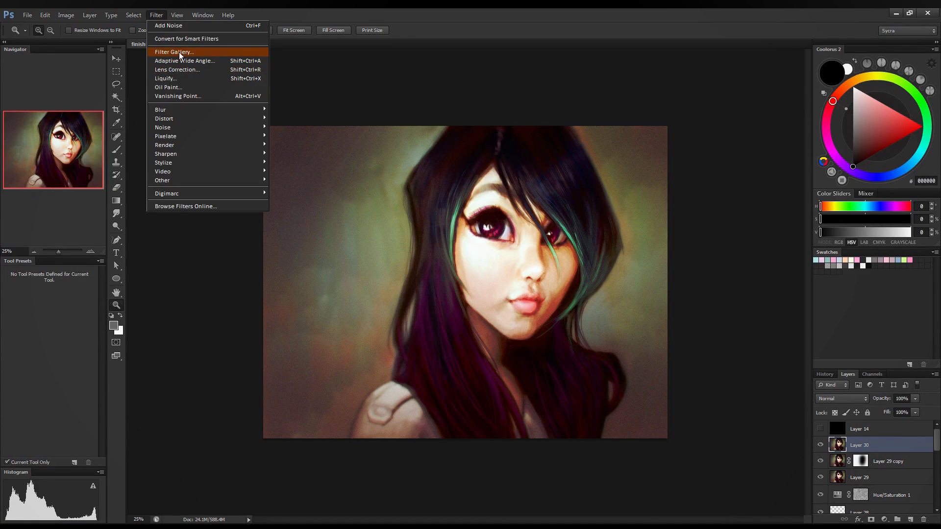
pyautogui.click(178, 52)
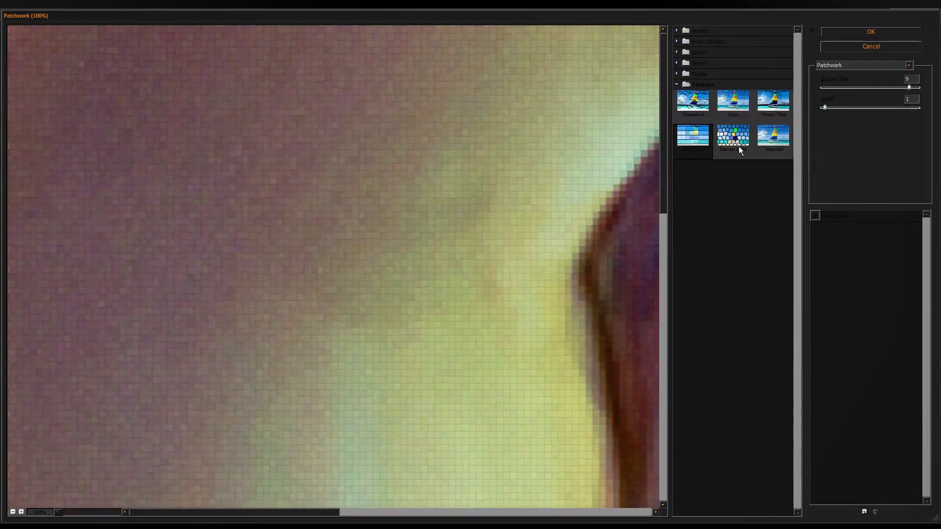
pyautogui.moveTo(663, 149); pyautogui.dragTo(668, 210)
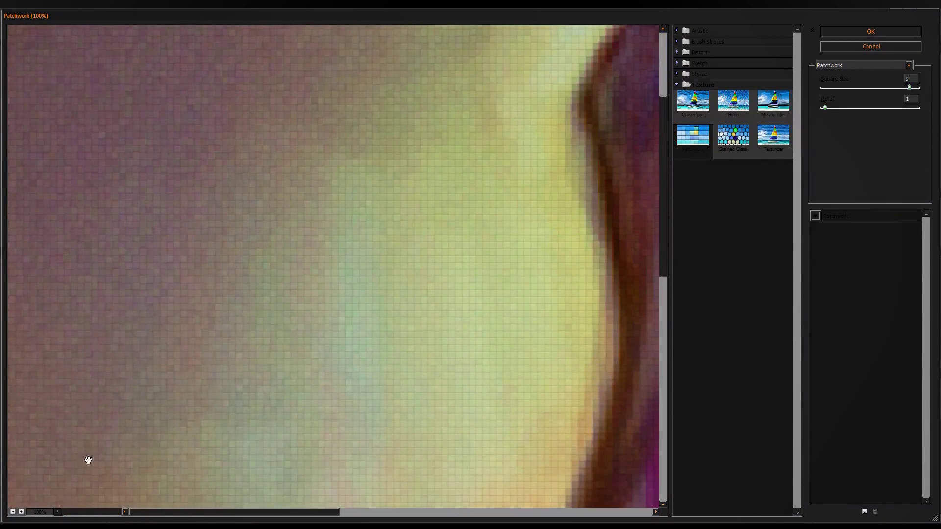
pyautogui.click(13, 512)
pyautogui.click(13, 512)
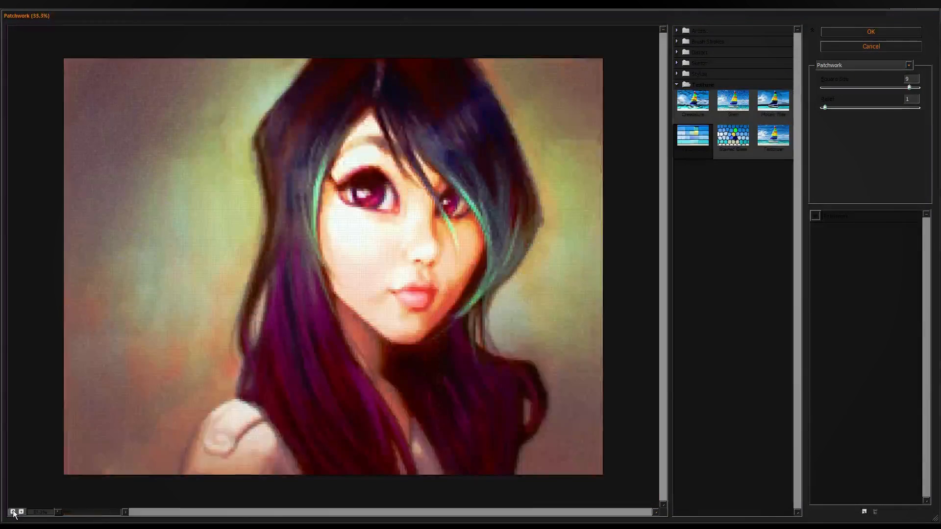
pyautogui.click(12, 512)
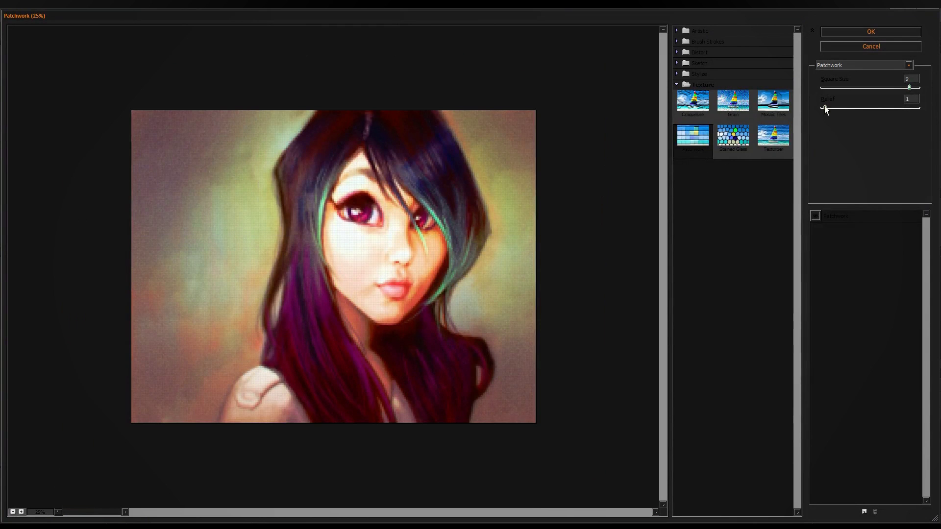
pyautogui.moveTo(841, 108); pyautogui.dragTo(825, 107)
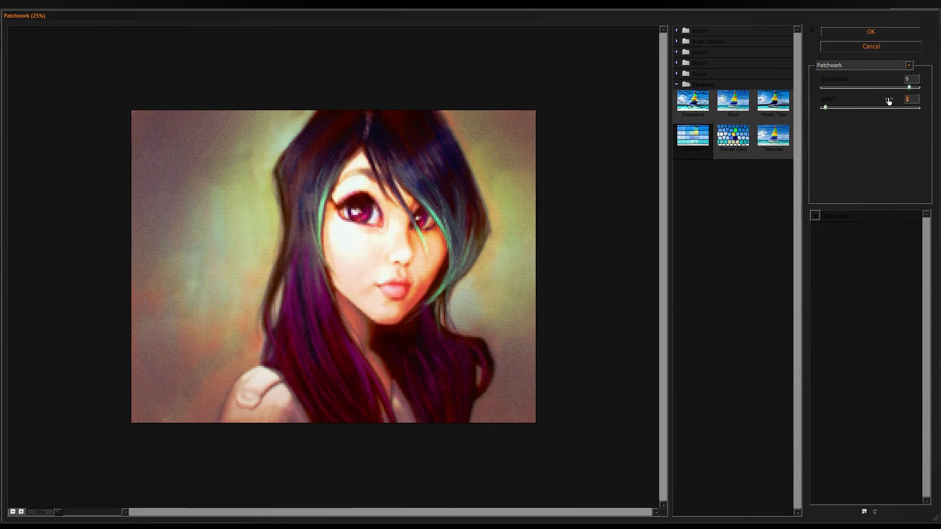
pyautogui.moveTo(910, 89)
pyautogui.mouseDown()
pyautogui.moveTo(924, 92)
pyautogui.moveTo(900, 92)
pyautogui.moveTo(911, 92)
pyautogui.mouseUp()
pyautogui.moveTo(829, 108); pyautogui.dragTo(827, 107)
pyautogui.click(871, 32)
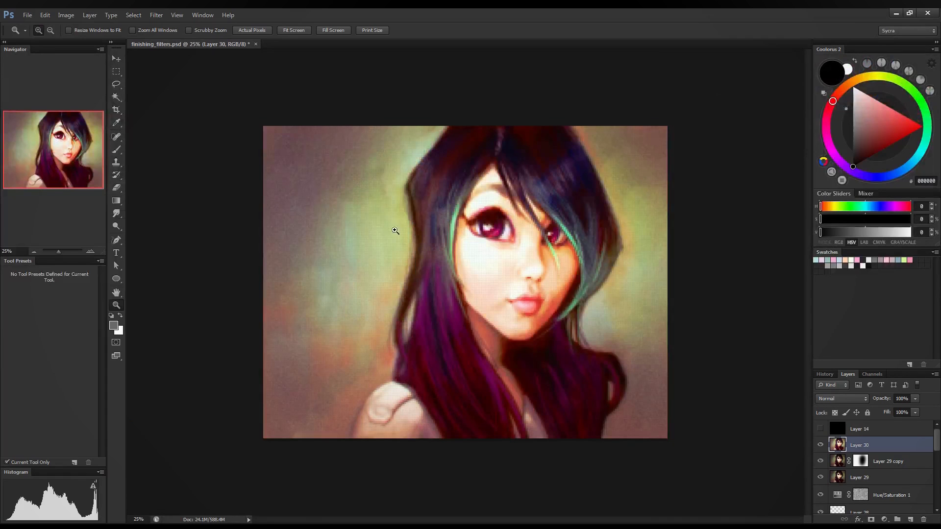
# - Compare the portrait with and without Layer 30, and examine the patchwork grid on the face up to 100% zoom
pyautogui.click(819, 445)
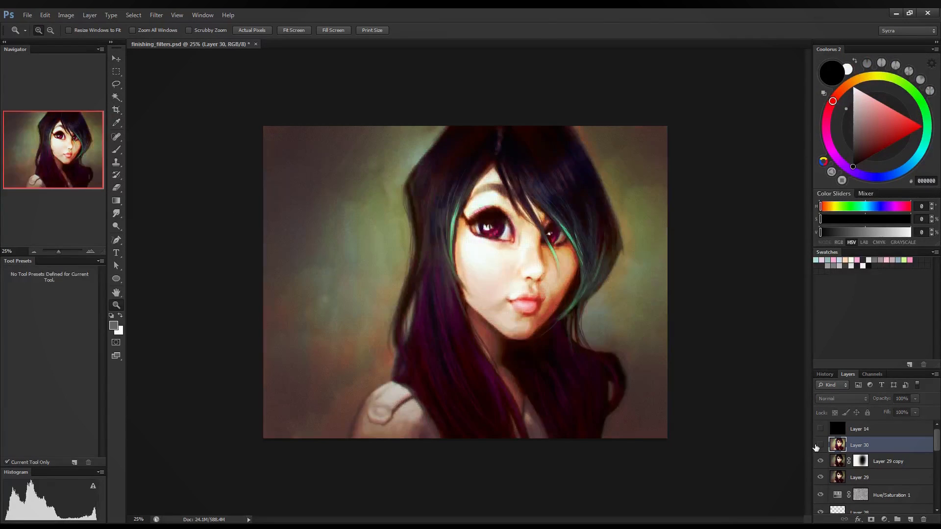
pyautogui.click(818, 446)
pyautogui.click(475, 220)
pyautogui.click(476, 219)
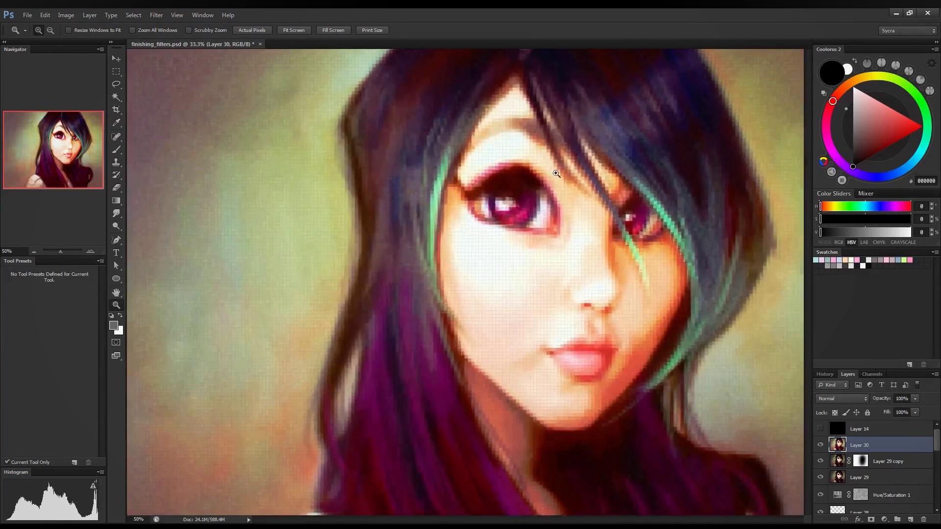
pyautogui.click(557, 174)
pyautogui.scroll(2, 557, 173)
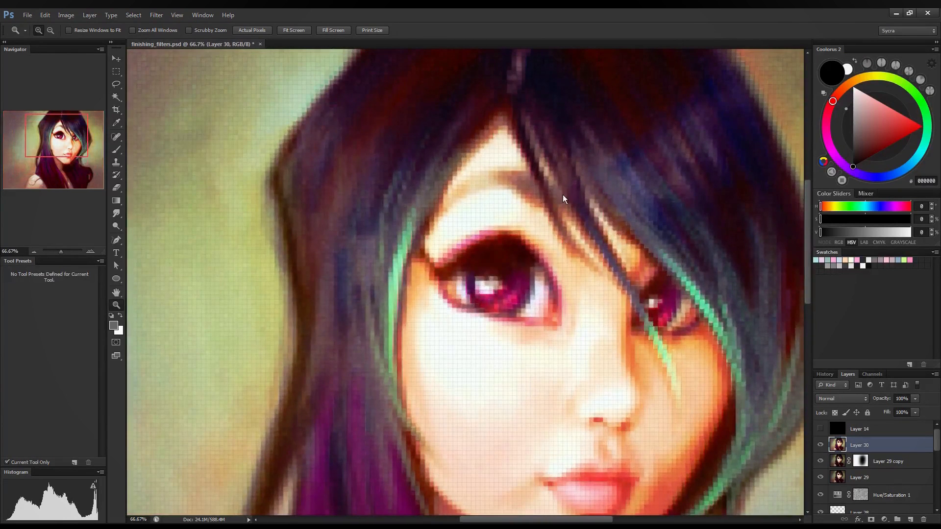
pyautogui.rightClick(562, 195)
pyautogui.click(603, 263)
pyautogui.rightClick(592, 316)
pyautogui.click(536, 195)
pyautogui.click(554, 297)
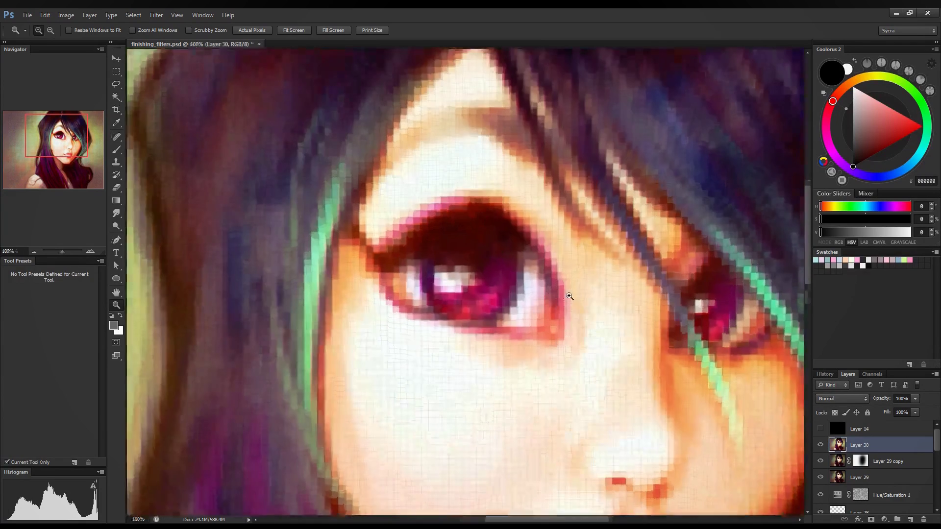
# - Examine the patchwork squares around the eye at 300% zoom, and return to a view of the whole portrait
pyautogui.click(569, 296)
pyautogui.click(604, 269)
pyautogui.rightClick(604, 268)
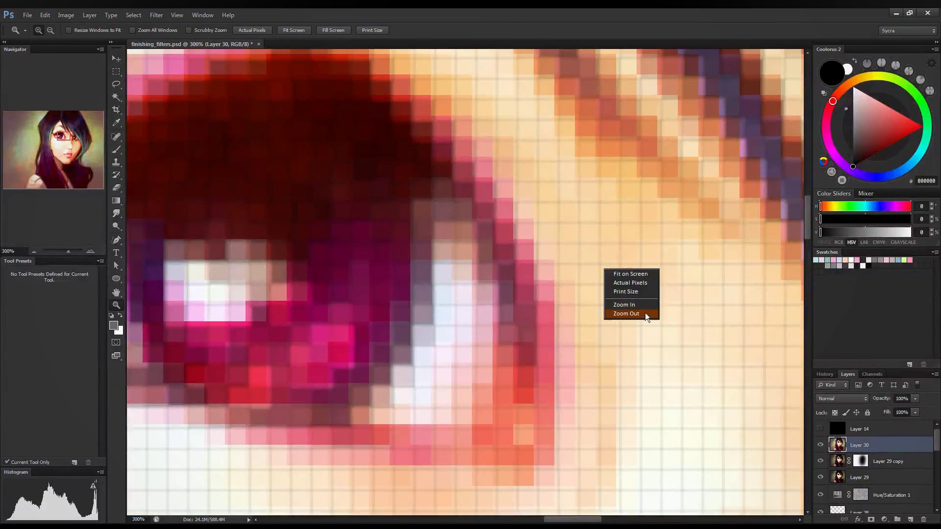
pyautogui.click(645, 312)
pyautogui.rightClick(597, 245)
pyautogui.click(607, 255)
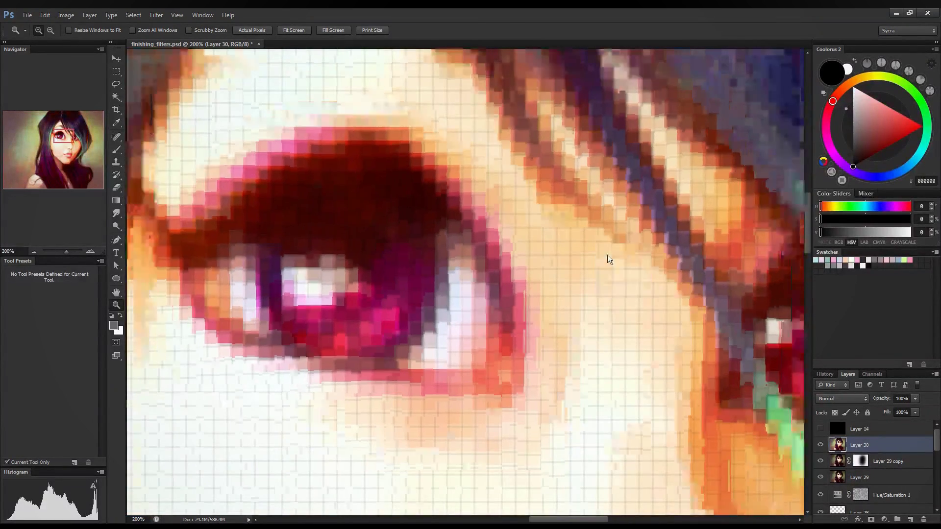
pyautogui.rightClick(608, 256)
pyautogui.click(631, 261)
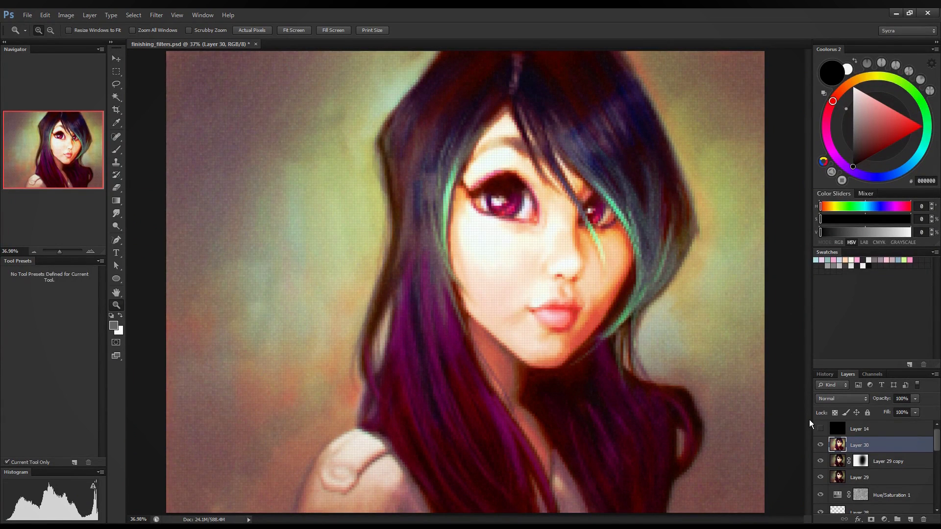
# - Undo the Patchwork filter on Layer 30 and duplicate the layer
pyautogui.hotkey('ctrl', 'z')
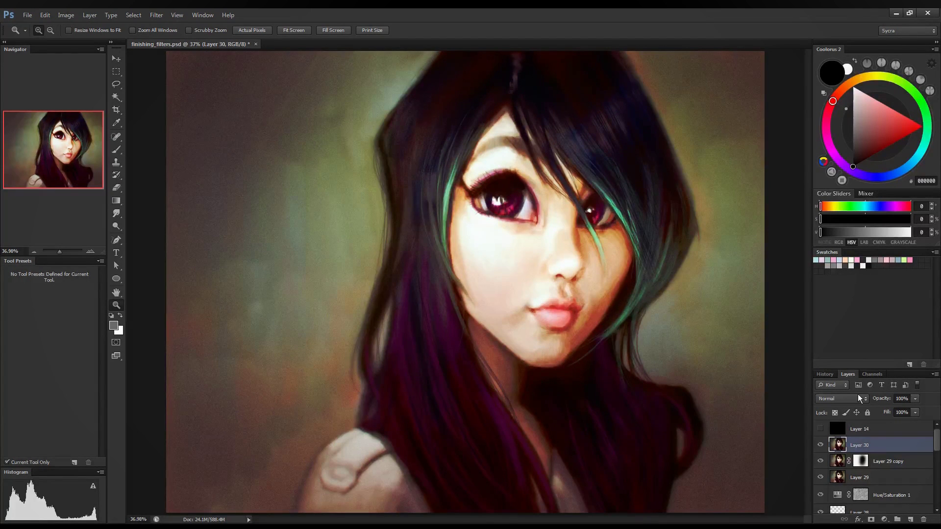
pyautogui.hotkey('ctrl', 'j')
# - Extend the canvas evenly around the portrait with the Crop tool to about three times its width and height
pyautogui.hotkey('ctrl', '-')
pyautogui.hotkey('ctrl', '-')
pyautogui.hotkey('ctrl', '-')
pyautogui.hotkey('ctrl', '-')
pyautogui.hotkey('ctrl', '-')
pyautogui.hotkey('ctrl', '-')
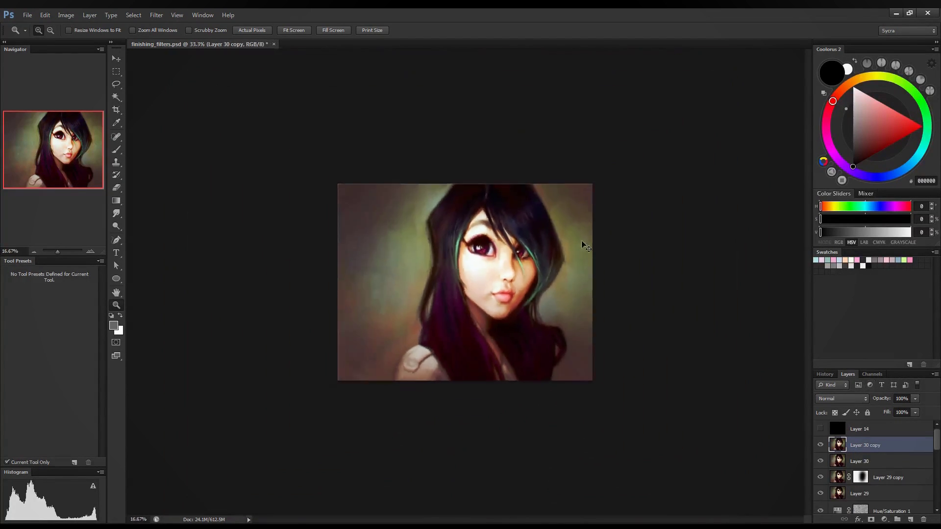
pyautogui.click(116, 110)
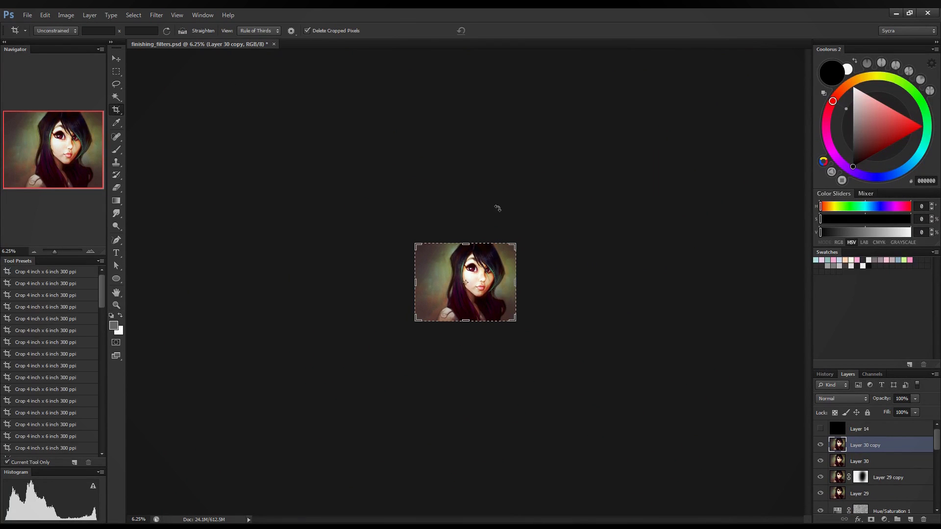
pyautogui.moveTo(516, 244); pyautogui.dragTo(588, 177)
pyautogui.press('Escape')
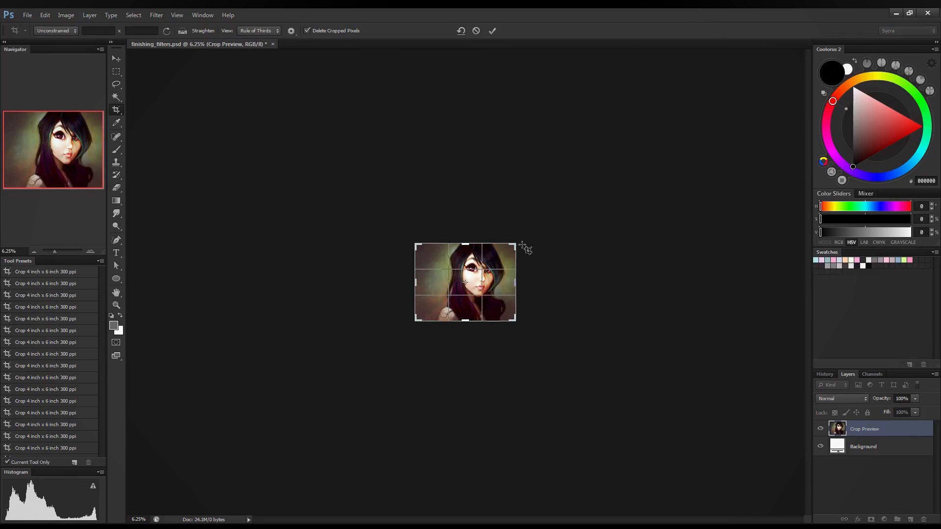
pyautogui.moveTo(520, 238); pyautogui.dragTo(621, 150)
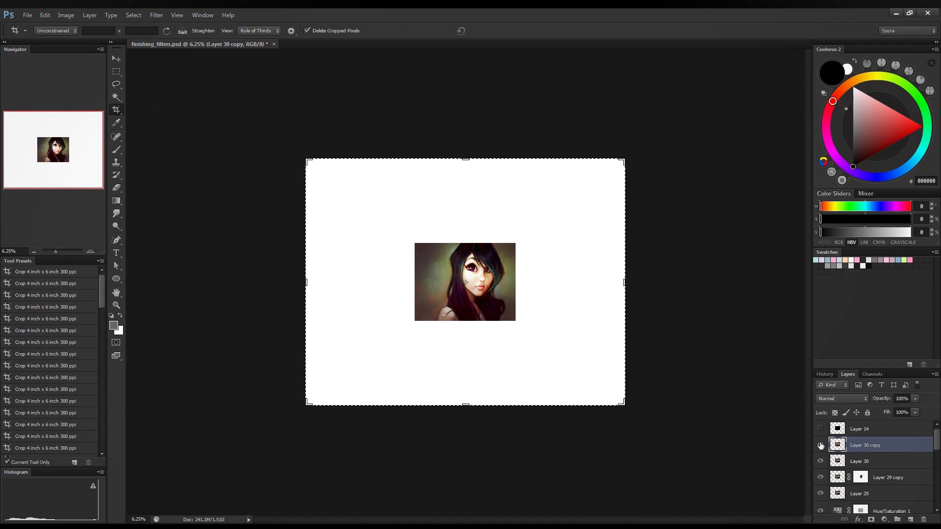
# - Rotate Layer 30 copy by 45 degrees with Free Transform
pyautogui.hotkey('ctrl', 't')
pyautogui.moveTo(539, 230); pyautogui.dragTo(572, 291)
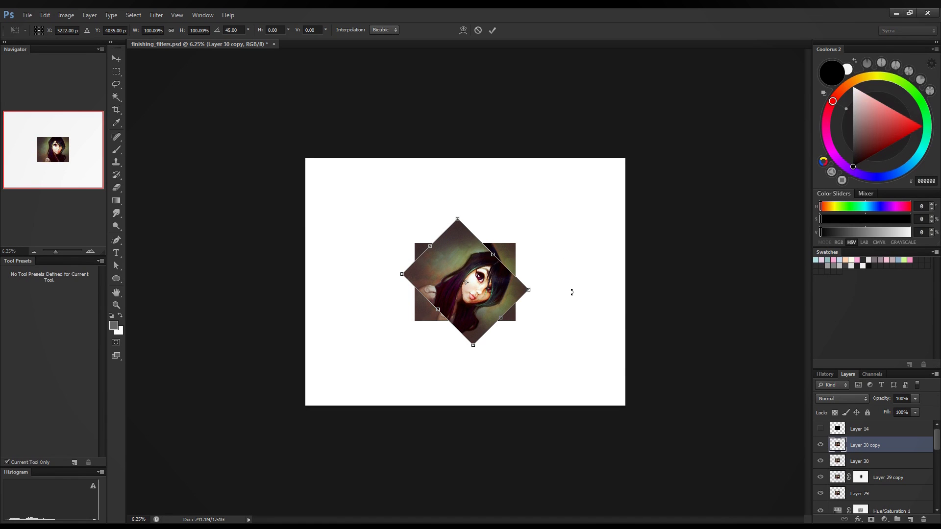
pyautogui.press('c')
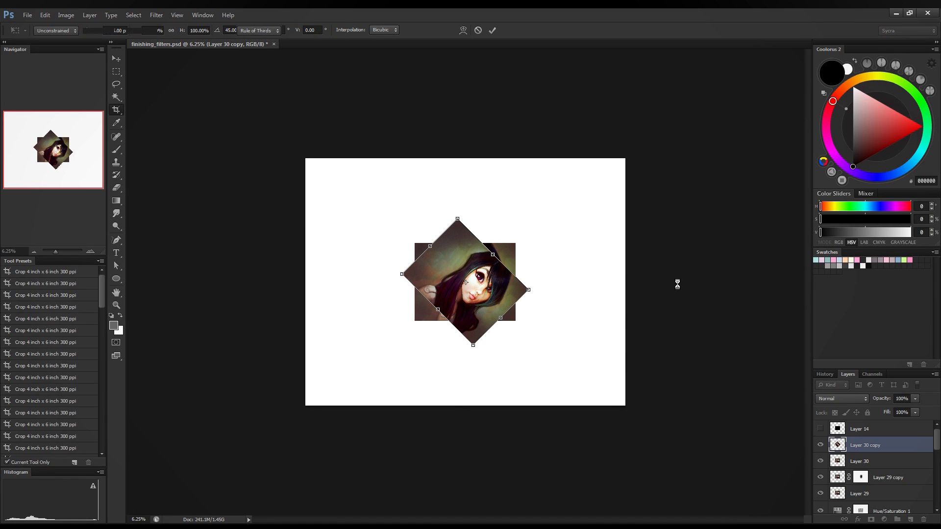
# - Apply the Patchwork filter to the rotated Layer 30 copy with Square Size 9 and Relief 0
pyautogui.click(160, 16)
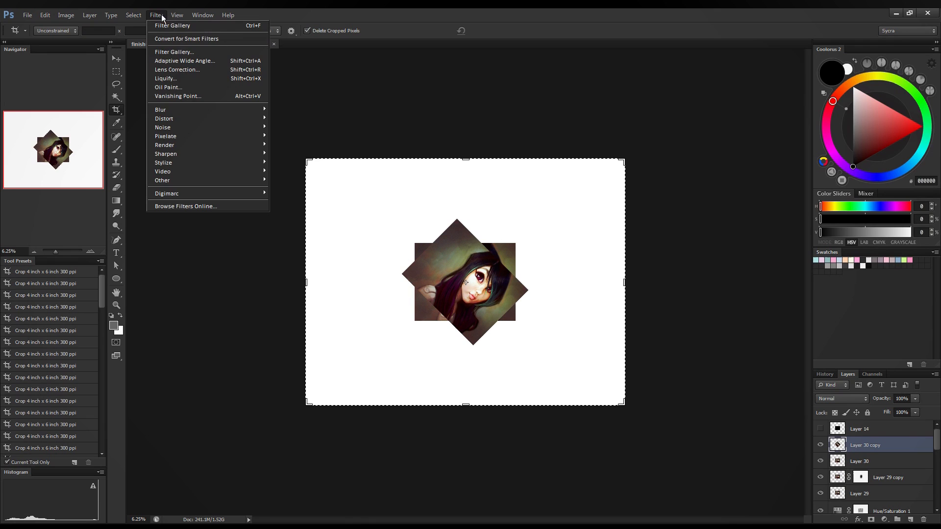
pyautogui.click(190, 52)
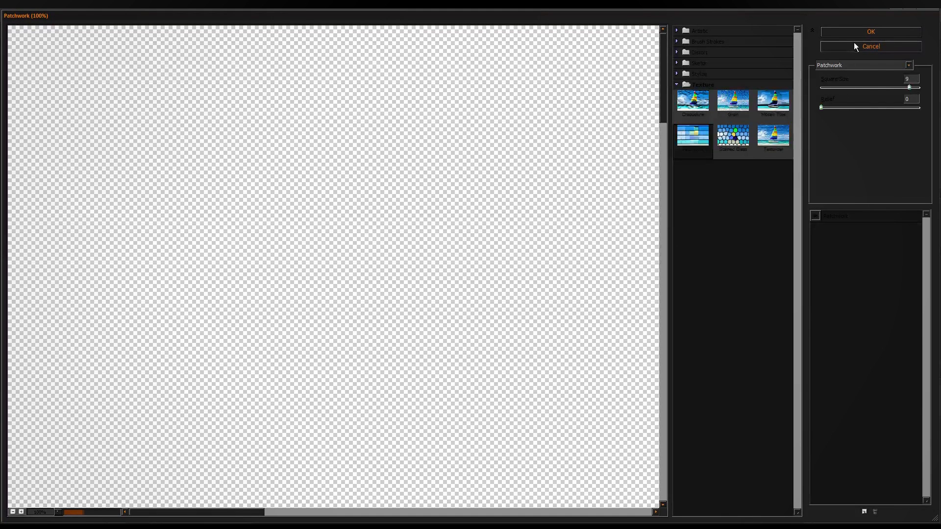
pyautogui.click(859, 30)
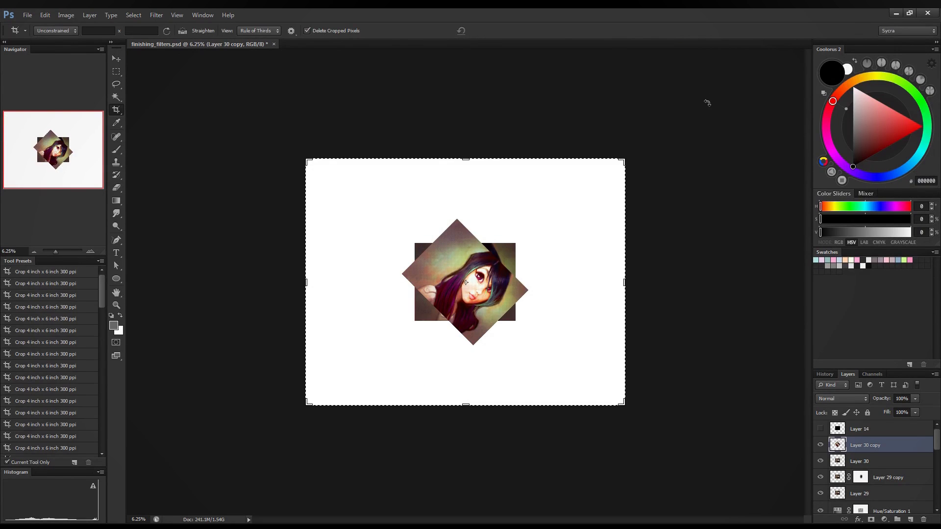
# - Rotate the filtered Layer 30 copy by -45 degrees so the portrait is upright again
pyautogui.hotkey('ctrl', 't')
pyautogui.moveTo(589, 202); pyautogui.dragTo(571, 181)
pyautogui.press('c')
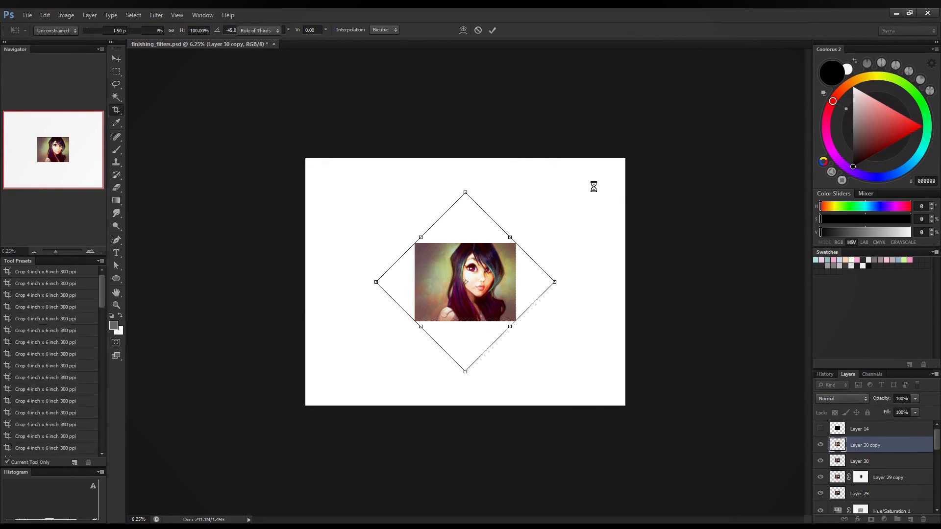
# - Load Layer 30's outline as a selection, crop the canvas to it and deselect
pyautogui.keyDown('ctrl'); pyautogui.click(839, 463); pyautogui.keyUp('ctrl')
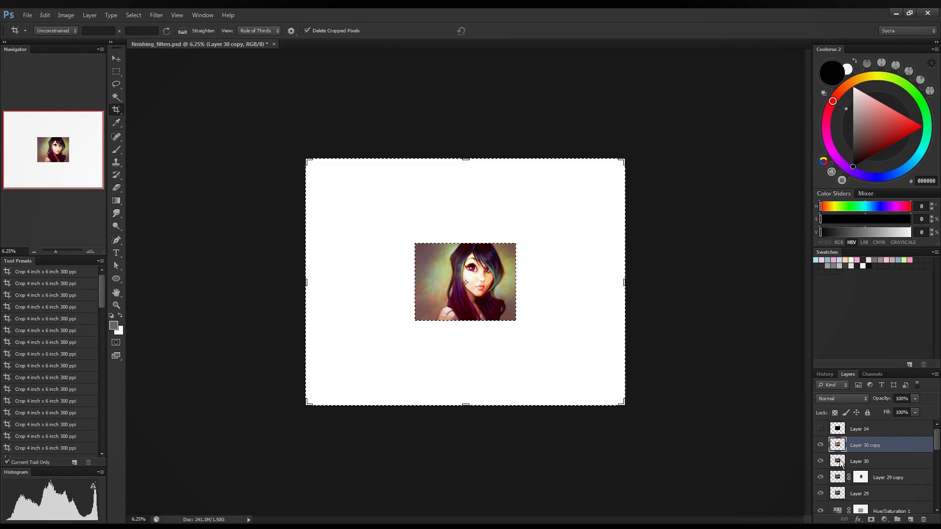
pyautogui.click(862, 462)
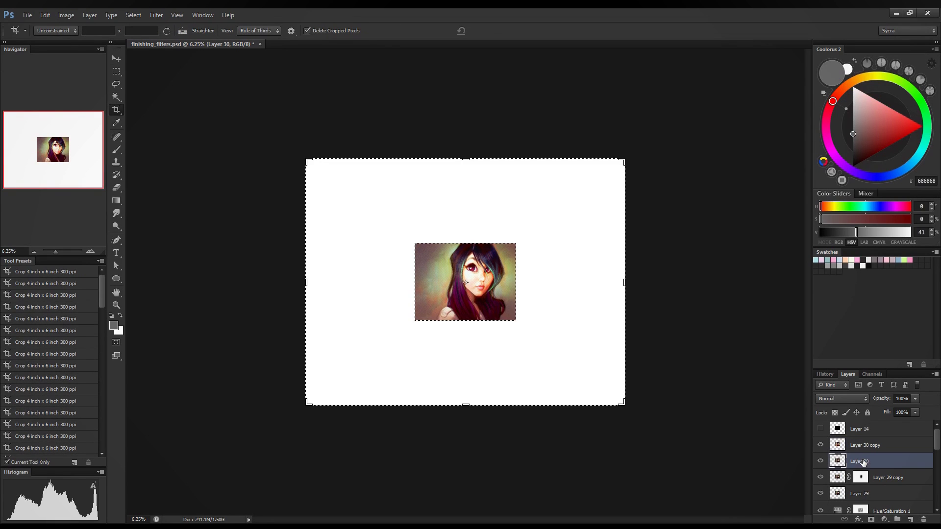
pyautogui.click(118, 73)
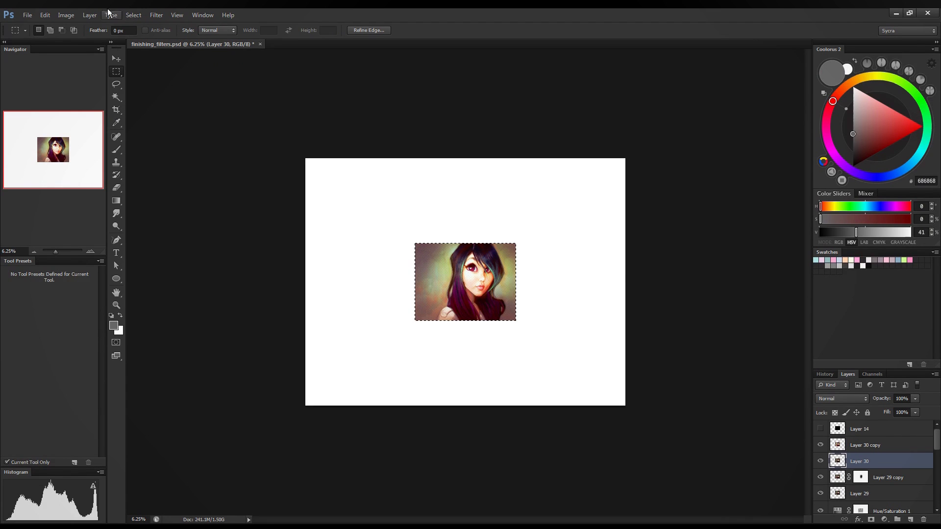
pyautogui.click(66, 15)
pyautogui.click(104, 111)
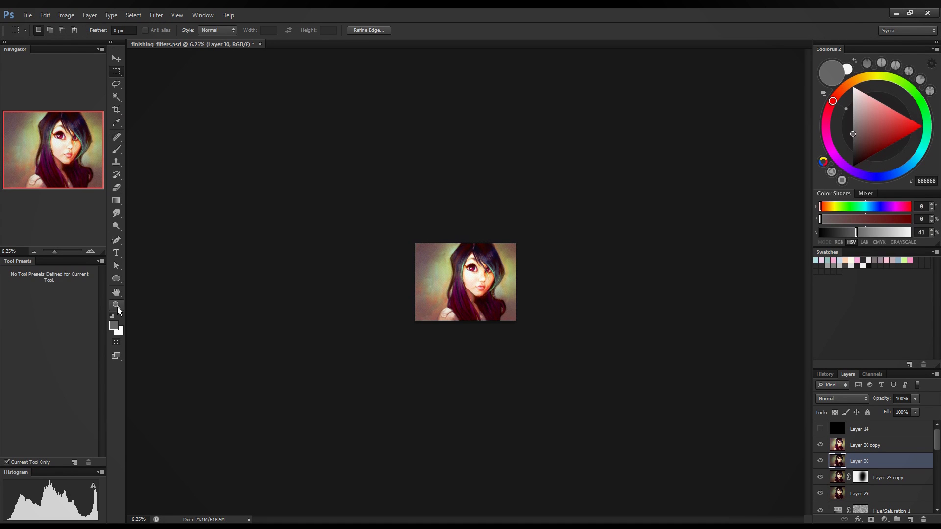
pyautogui.hotkey('ctrl', 'd')
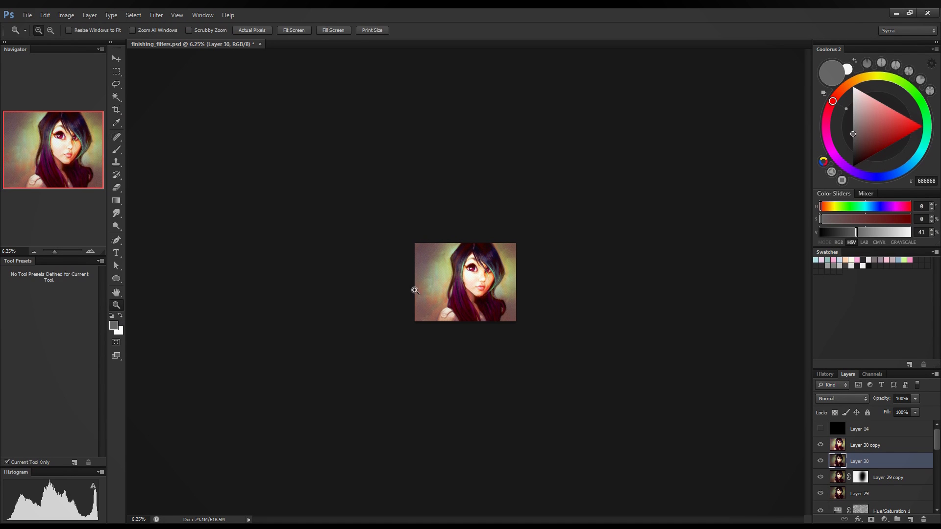
# - Examine the diagonal Patchwork texture up close across the eyes, hair and upper-right background, and return to the whole portrait
pyautogui.click(446, 265)
pyautogui.click(456, 249)
pyautogui.click(461, 226)
pyautogui.click(465, 203)
pyautogui.click(465, 203)
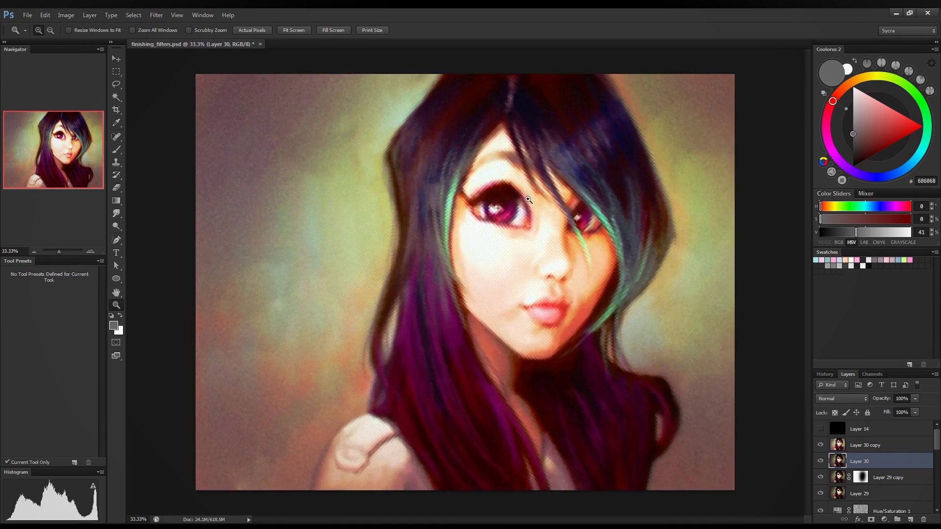
pyautogui.click(671, 183)
pyautogui.click(678, 179)
pyautogui.click(681, 181)
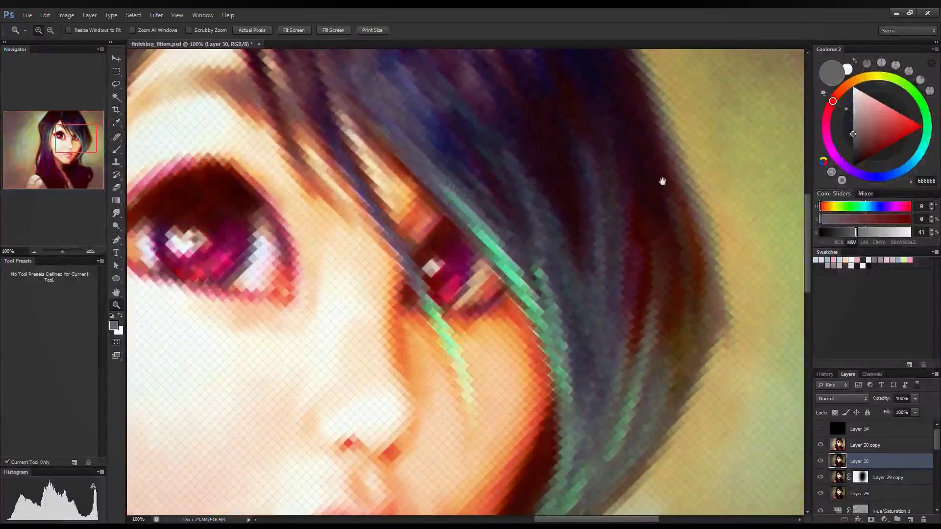
pyautogui.moveTo(495, 254); pyautogui.dragTo(637, 185)
pyautogui.moveTo(548, 188); pyautogui.dragTo(233, 466)
pyautogui.moveTo(660, 224); pyautogui.dragTo(548, 330)
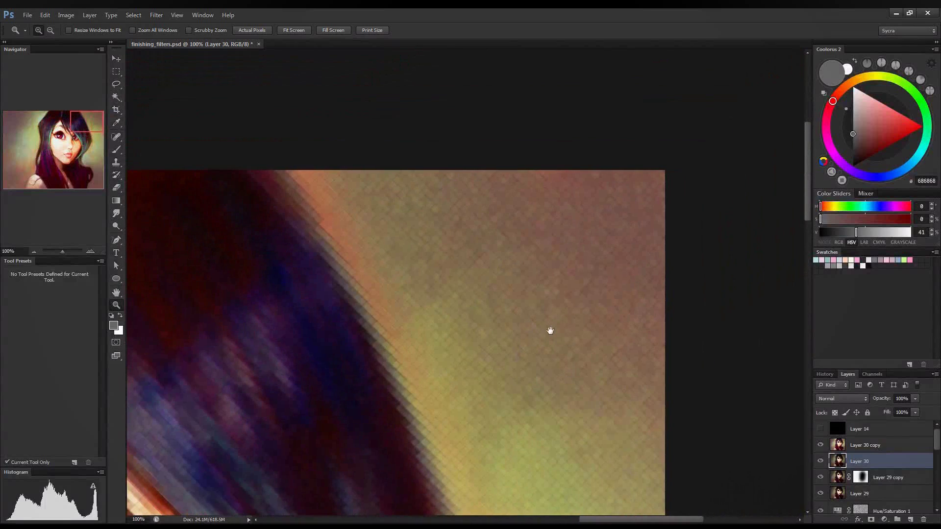
pyautogui.click(633, 201)
pyautogui.rightClick(450, 227)
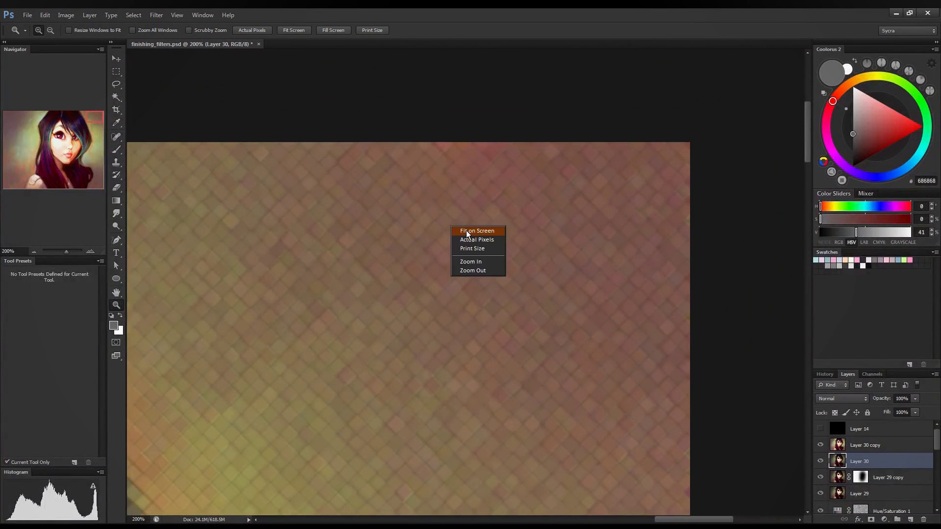
pyautogui.click(494, 272)
pyautogui.moveTo(393, 311); pyautogui.dragTo(658, 153)
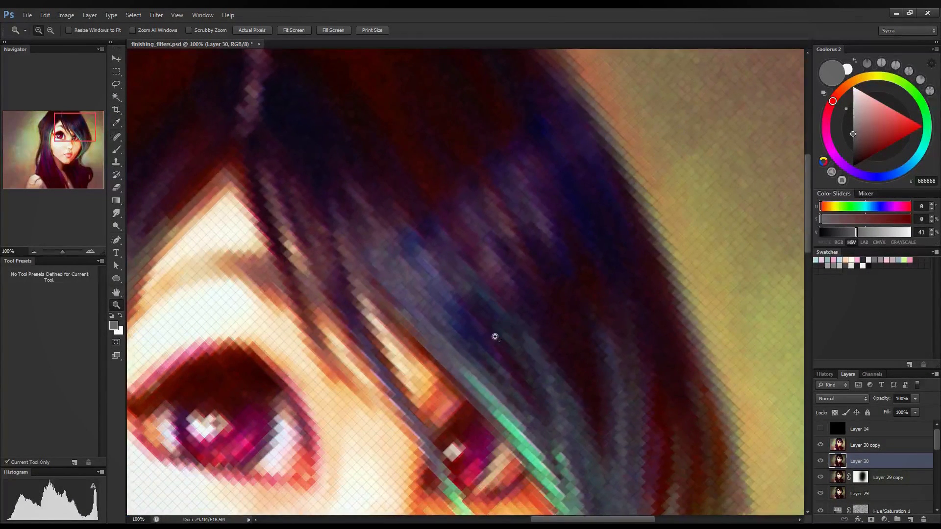
pyautogui.rightClick(512, 319)
pyautogui.click(534, 370)
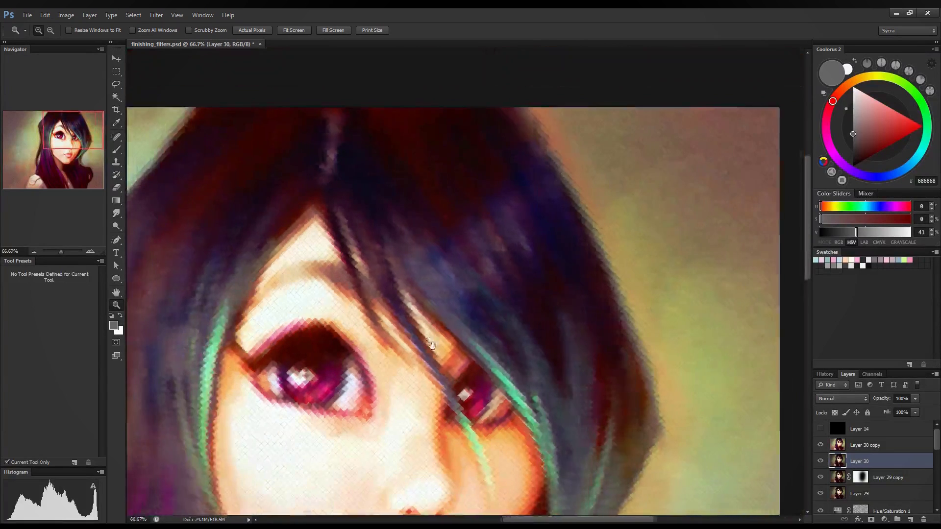
pyautogui.hotkey('ctrl', '-')
pyautogui.hotkey('ctrl', '-')
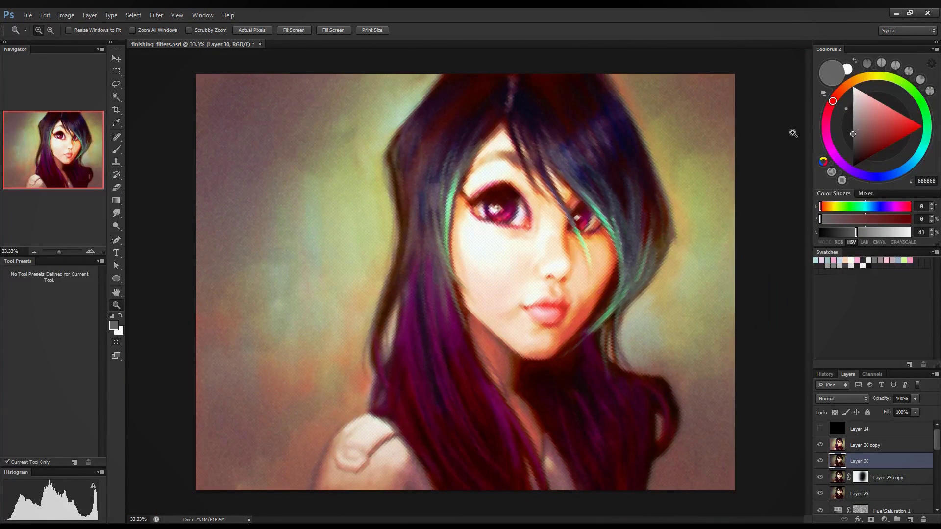
# - Select Layer 30 copy and reduce its opacity to 25%
pyautogui.click(914, 399)
pyautogui.hotkey('alt', ']')
pyautogui.moveTo(914, 399); pyautogui.dragTo(877, 422)
pyautogui.click(534, 241)
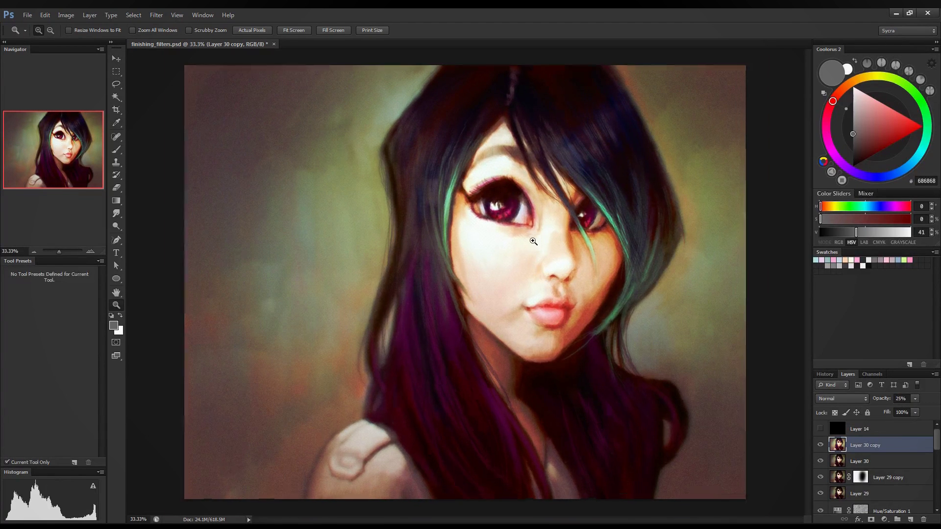
# - Inspect the softened texture up close around the cheek and hair, and compare the full portrait with Layer 30 copy hidden and shown
pyautogui.click(598, 255)
pyautogui.click(706, 319)
pyautogui.click(664, 313)
pyautogui.click(564, 231)
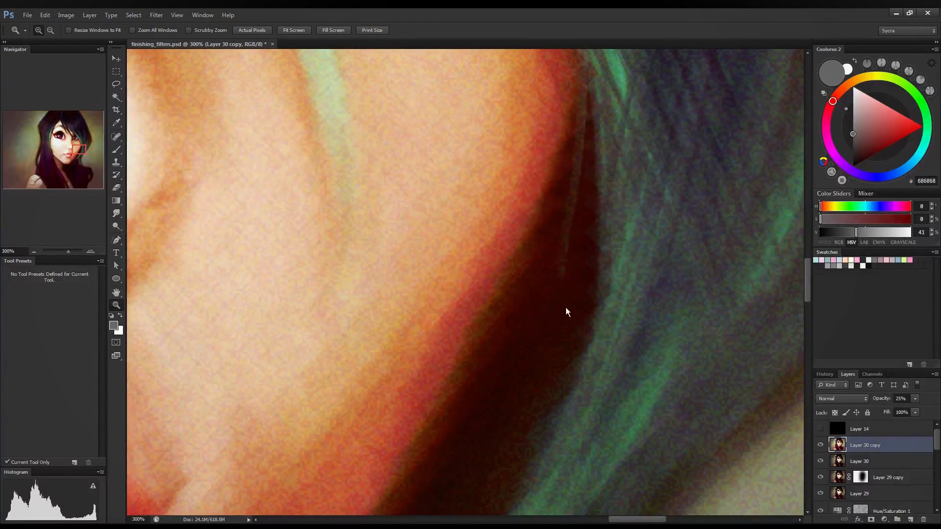
pyautogui.hotkey('ctrl', '0')
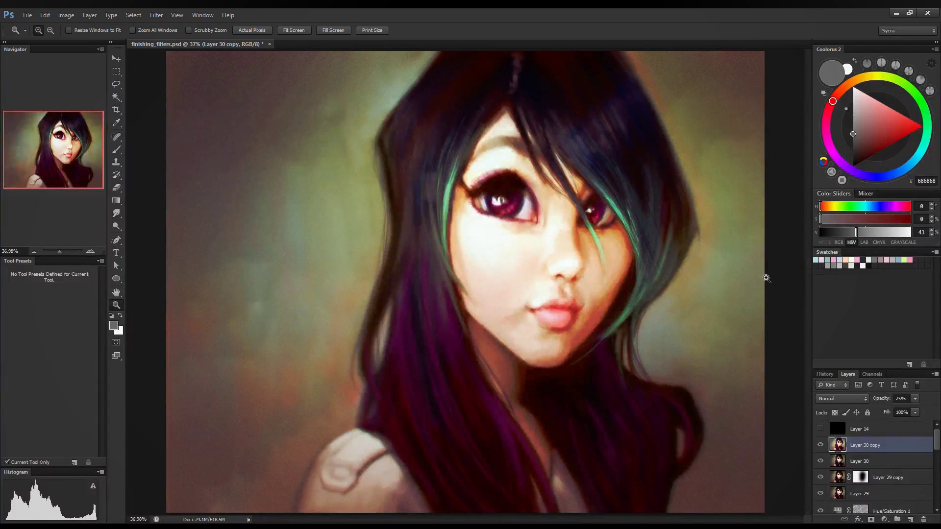
pyautogui.click(820, 445)
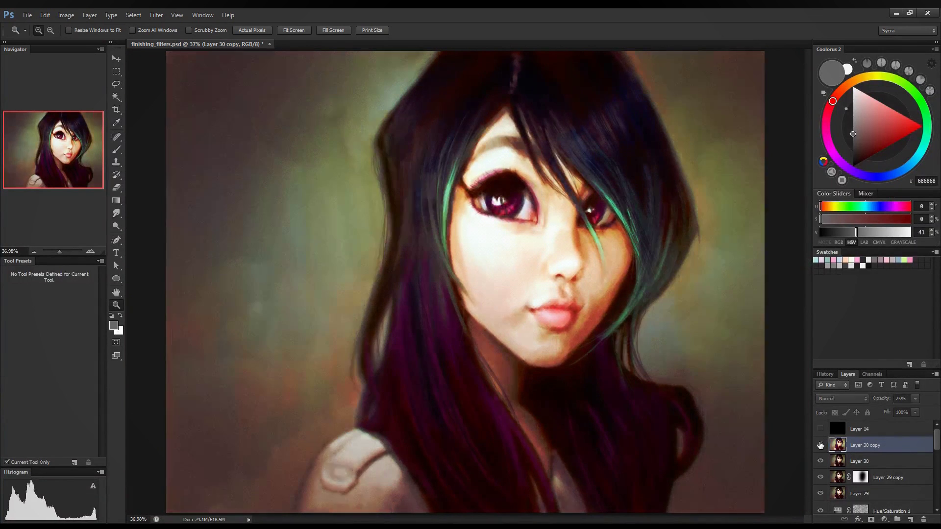
pyautogui.click(820, 444)
pyautogui.click(820, 444)
pyautogui.click(820, 444)
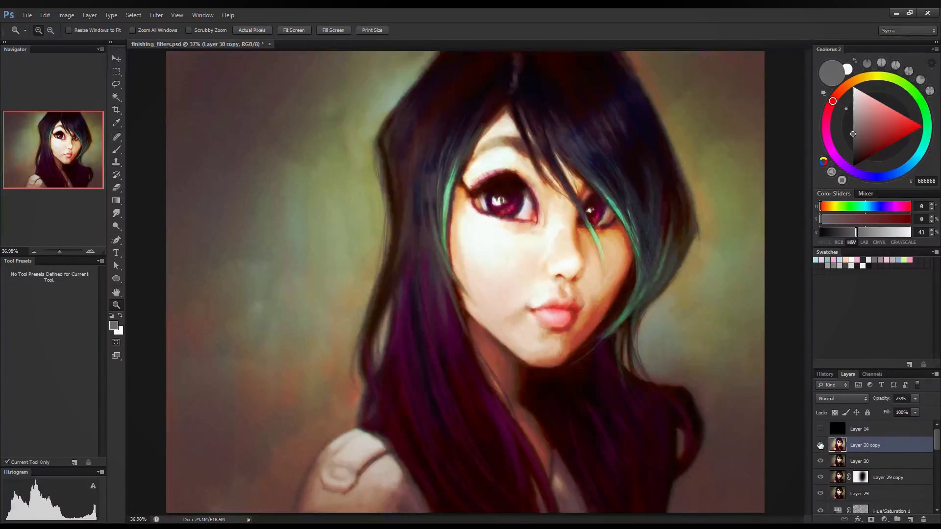
pyautogui.click(820, 445)
pyautogui.click(820, 445)
# - Group all the effect layers from Layer 30 copy down to Layer 19
pyautogui.scroll(-8, 899, 486)
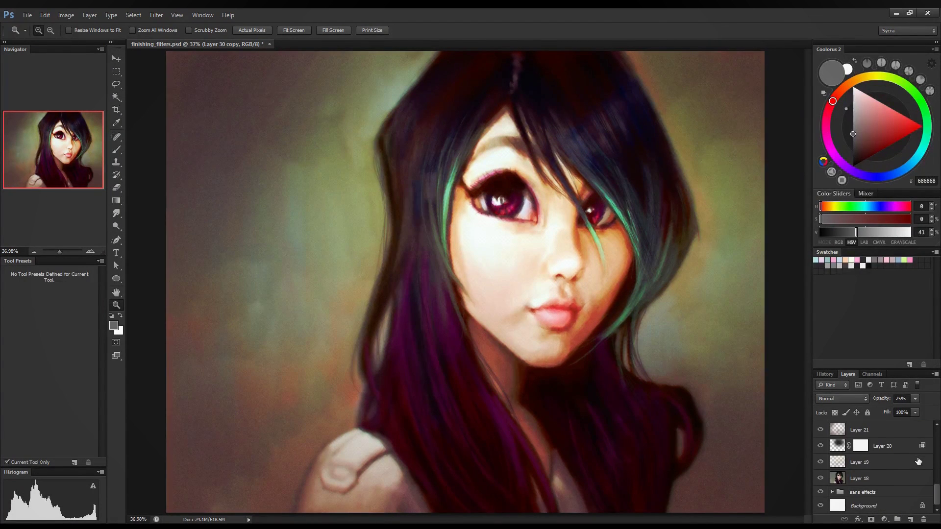
pyautogui.keyDown('shift'); pyautogui.click(902, 463); pyautogui.keyUp('shift')
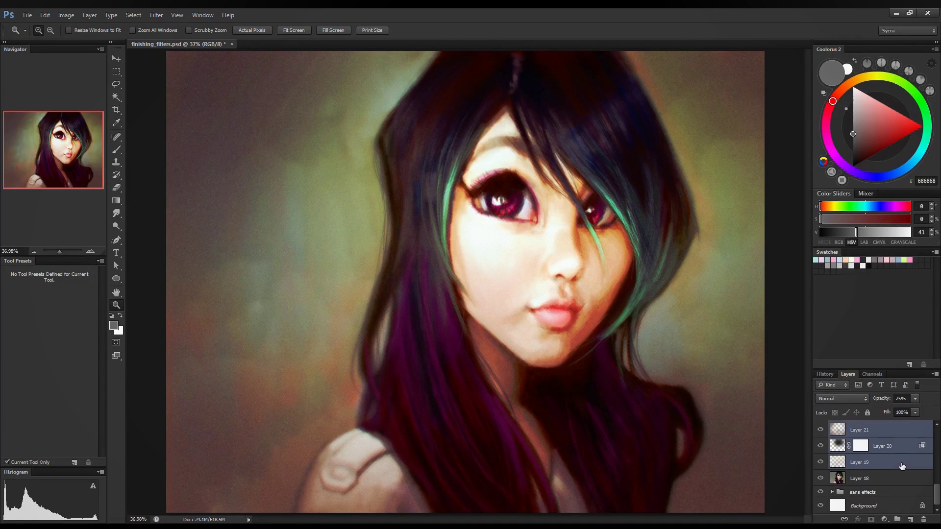
pyautogui.hotkey('ctrl', 'g')
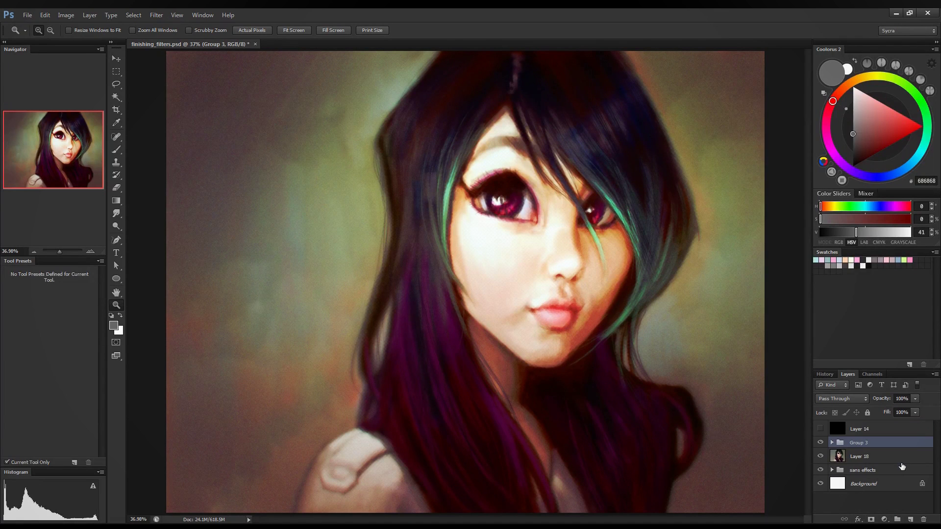
# - Compare the portrait before and after the finishing effects by repeatedly hiding and showing the new effects group, leaving it shown
pyautogui.click(821, 444)
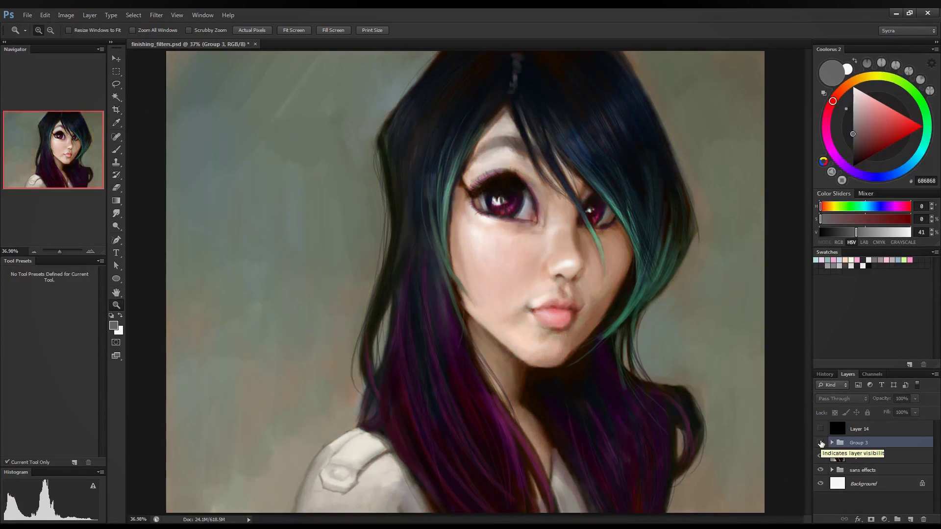
pyautogui.click(821, 443)
pyautogui.click(821, 443)
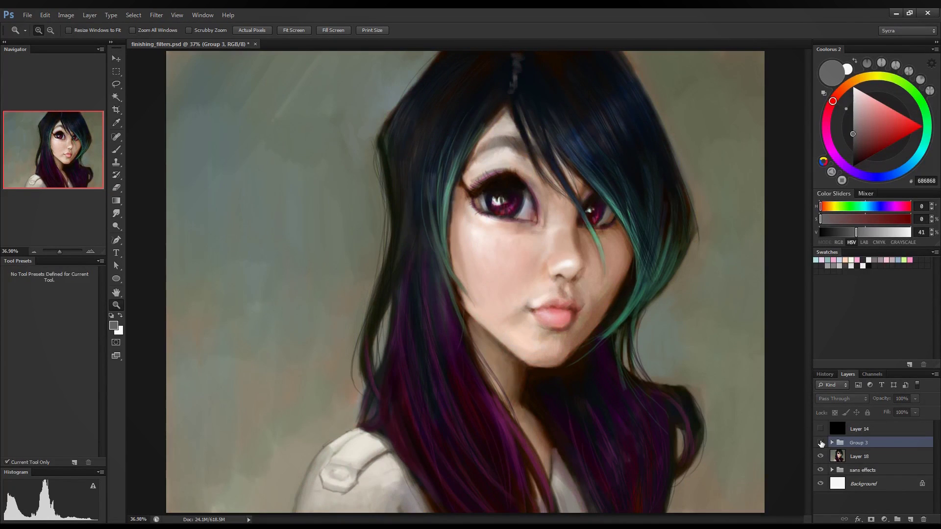
pyautogui.click(821, 444)
pyautogui.click(821, 443)
pyautogui.click(821, 443)
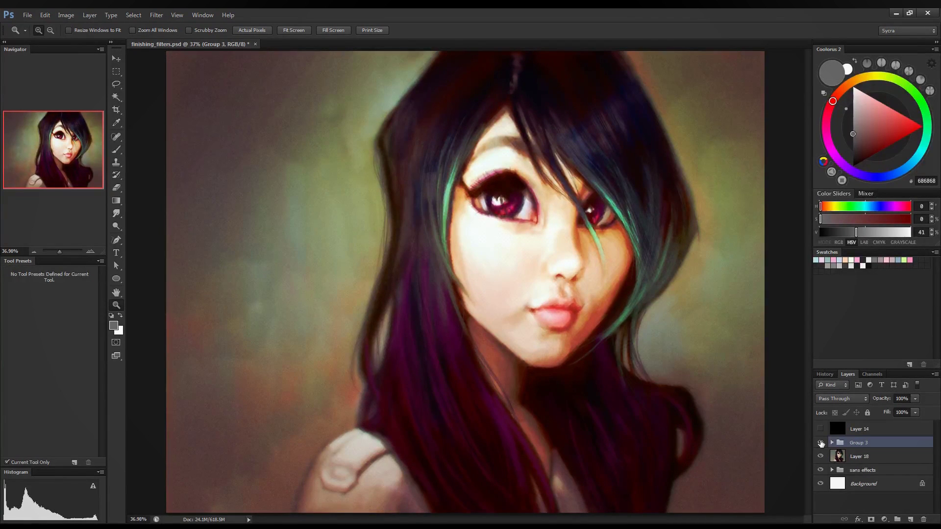
pyautogui.click(821, 443)
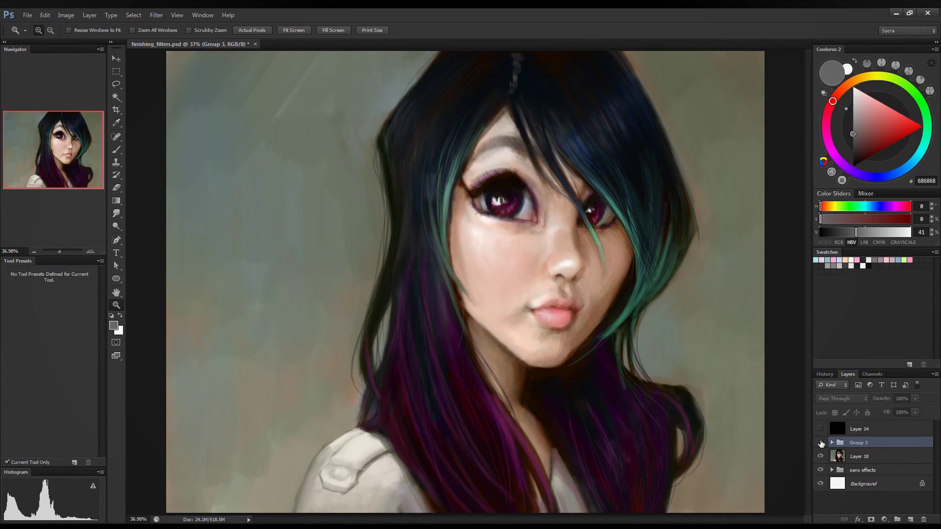
pyautogui.click(821, 443)
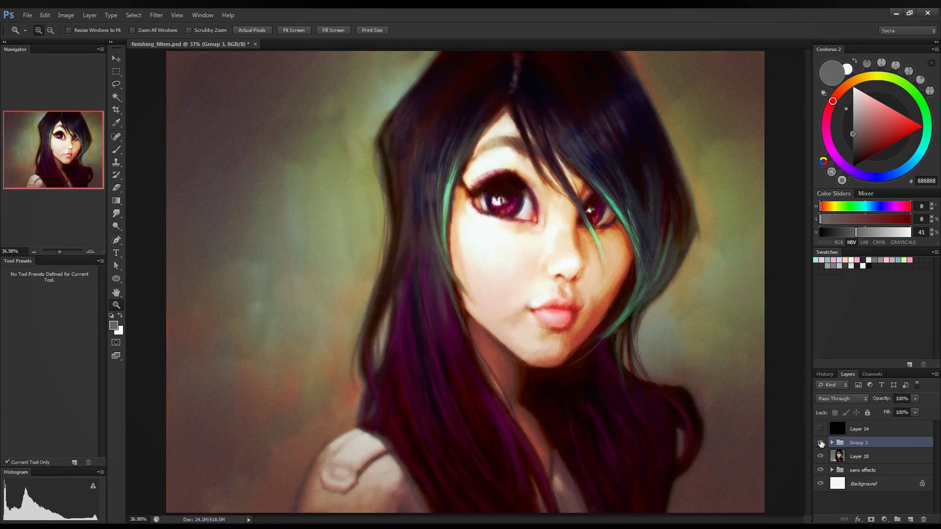